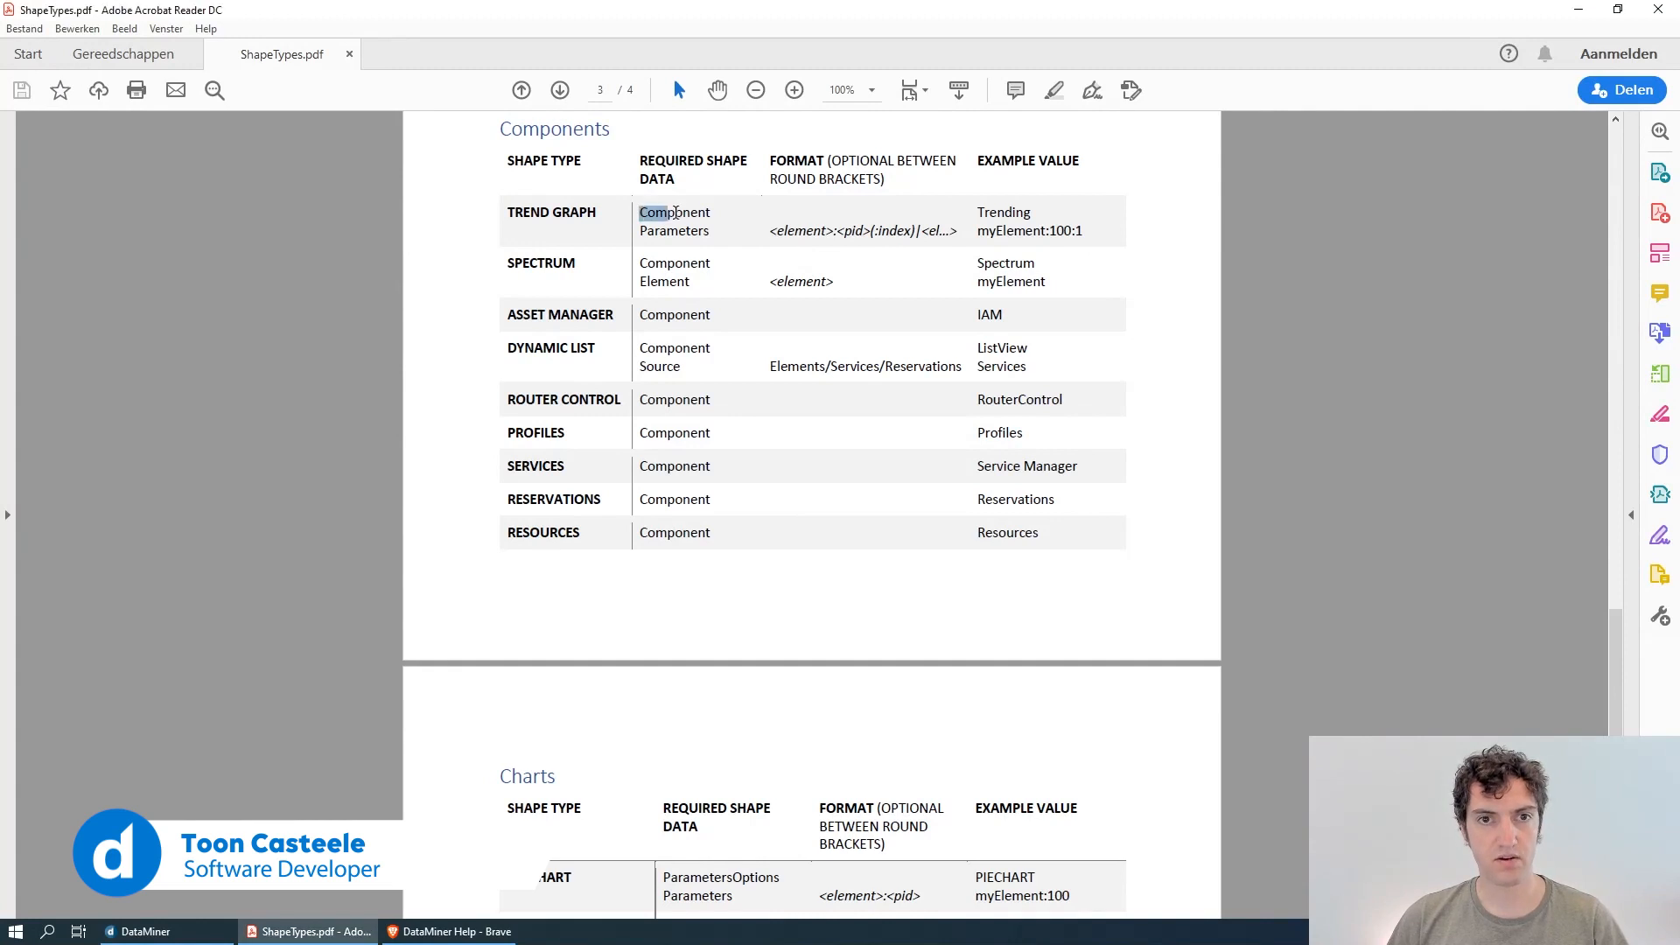
# - Examine the Trend Graph row's required shape data, example value and Parameters format in the Components table
pyautogui.click(1020, 212)
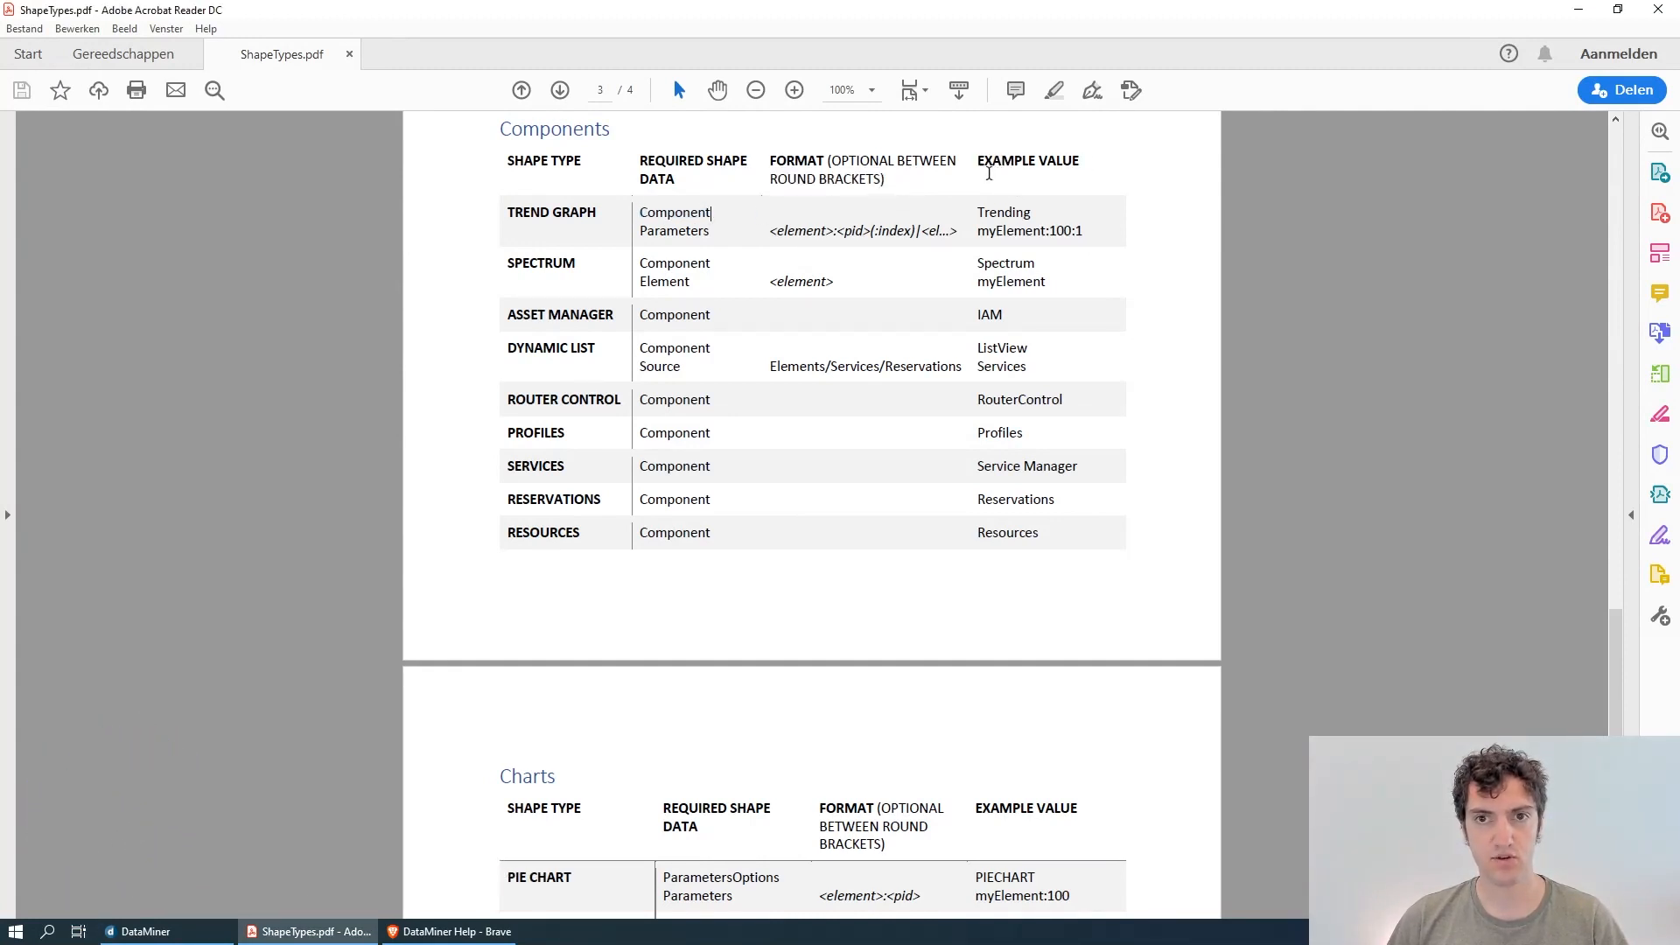
pyautogui.moveTo(978, 213); pyautogui.dragTo(1050, 213)
pyautogui.click(1039, 214)
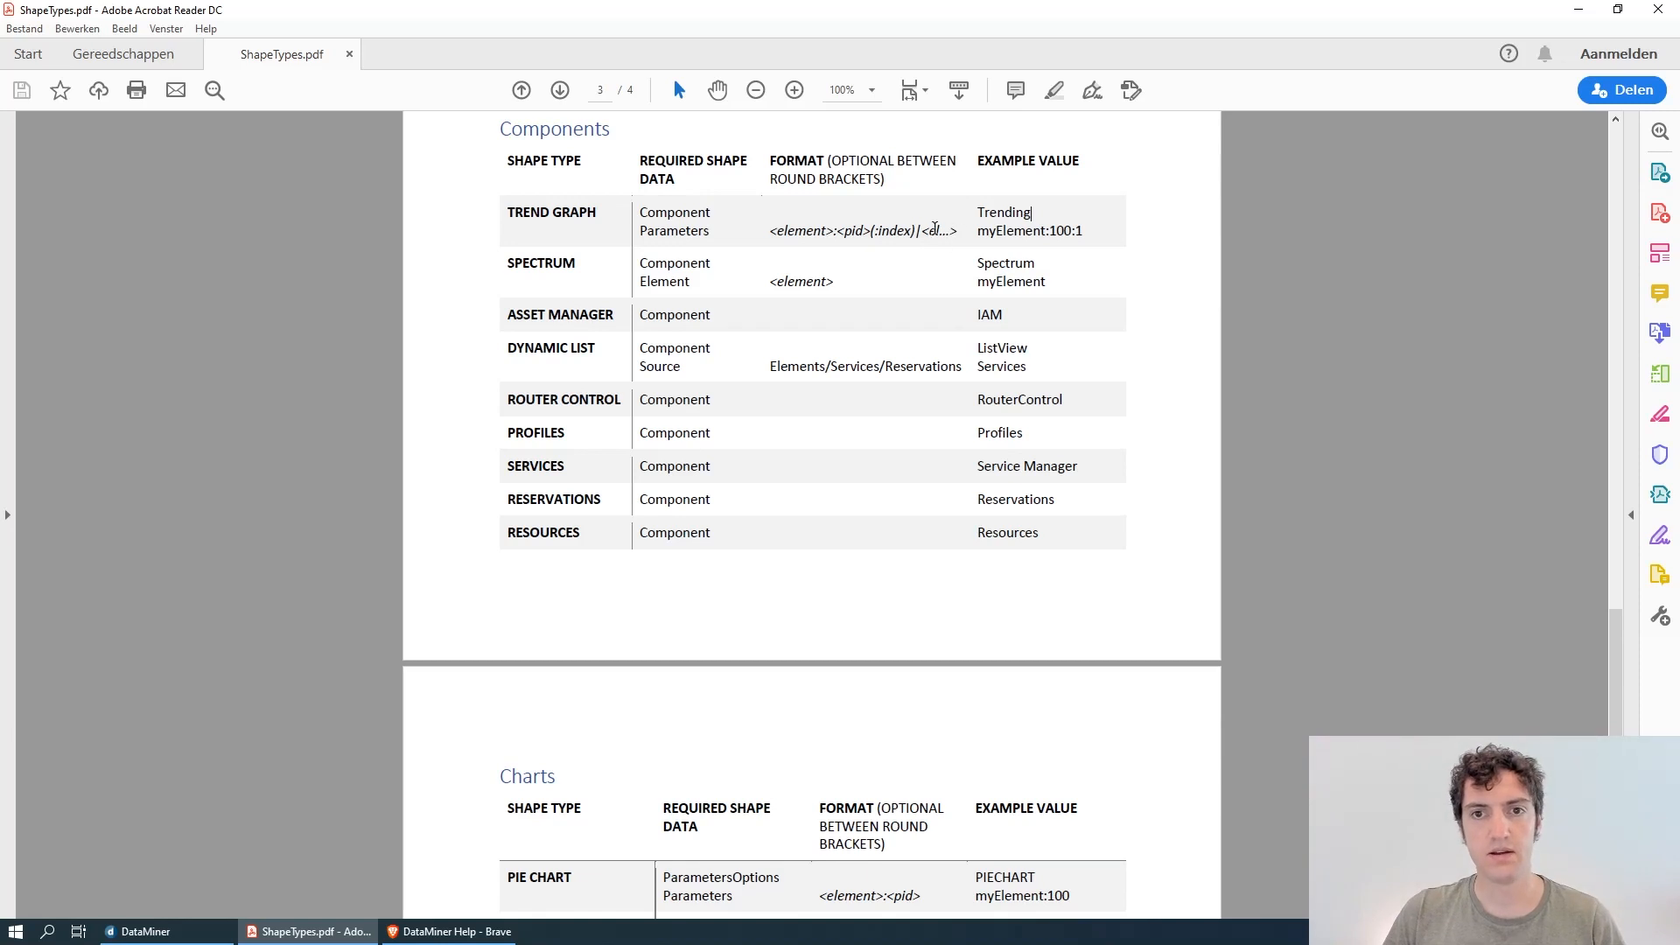
pyautogui.moveTo(915, 229); pyautogui.dragTo(924, 232)
pyautogui.click(921, 233)
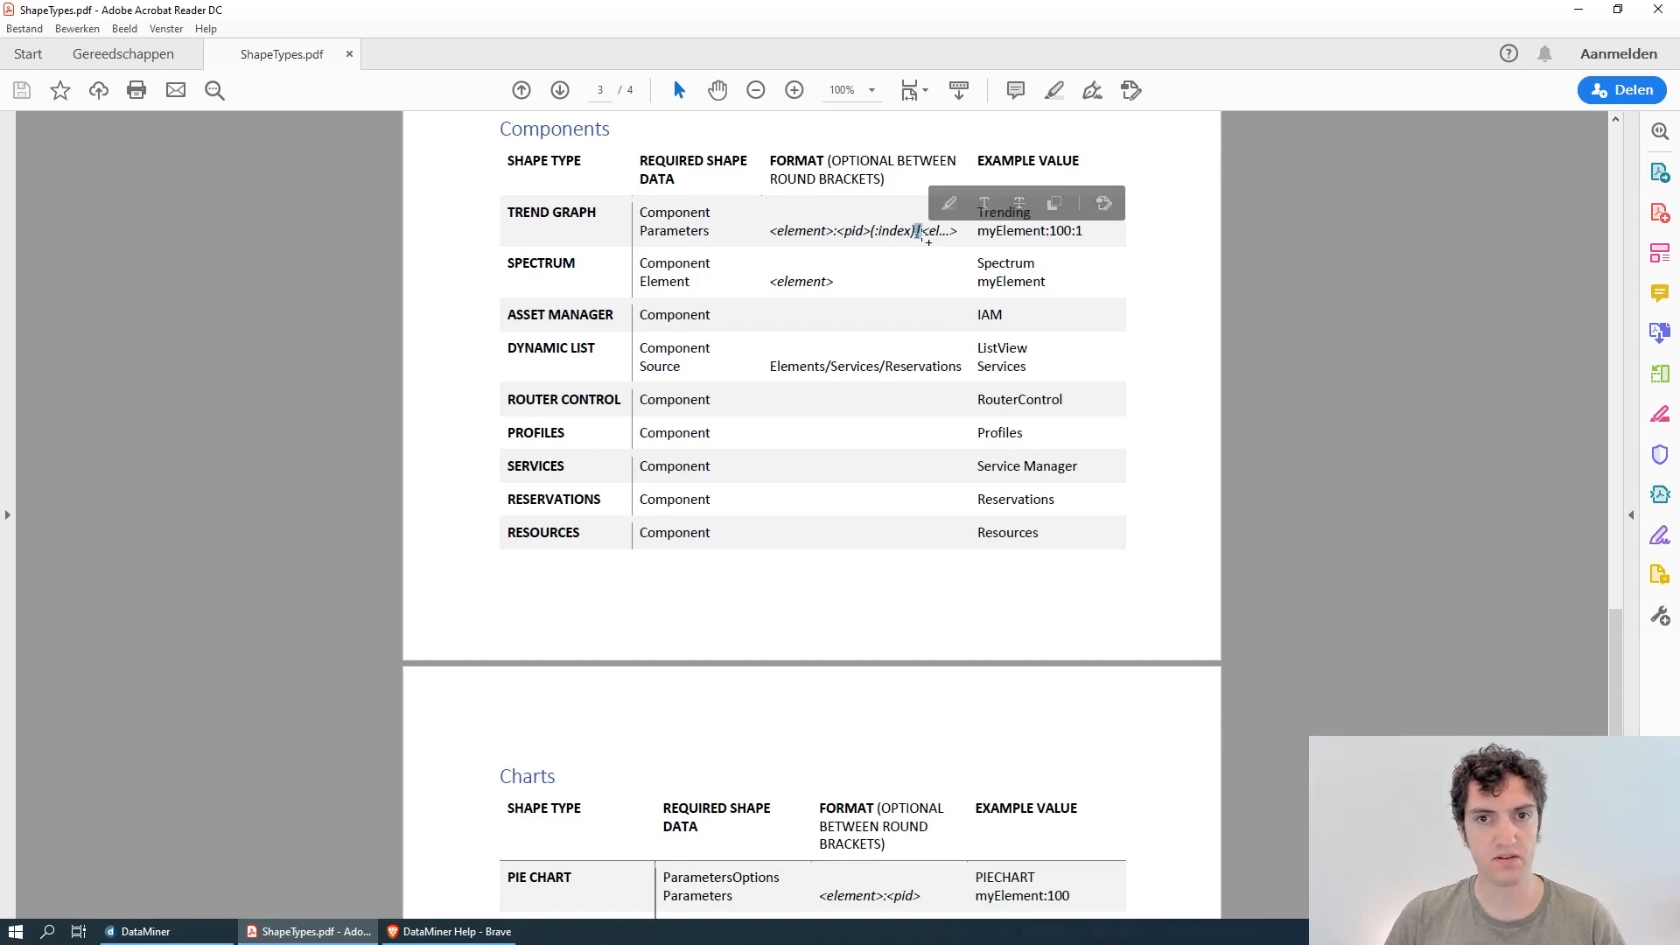
pyautogui.click(925, 235)
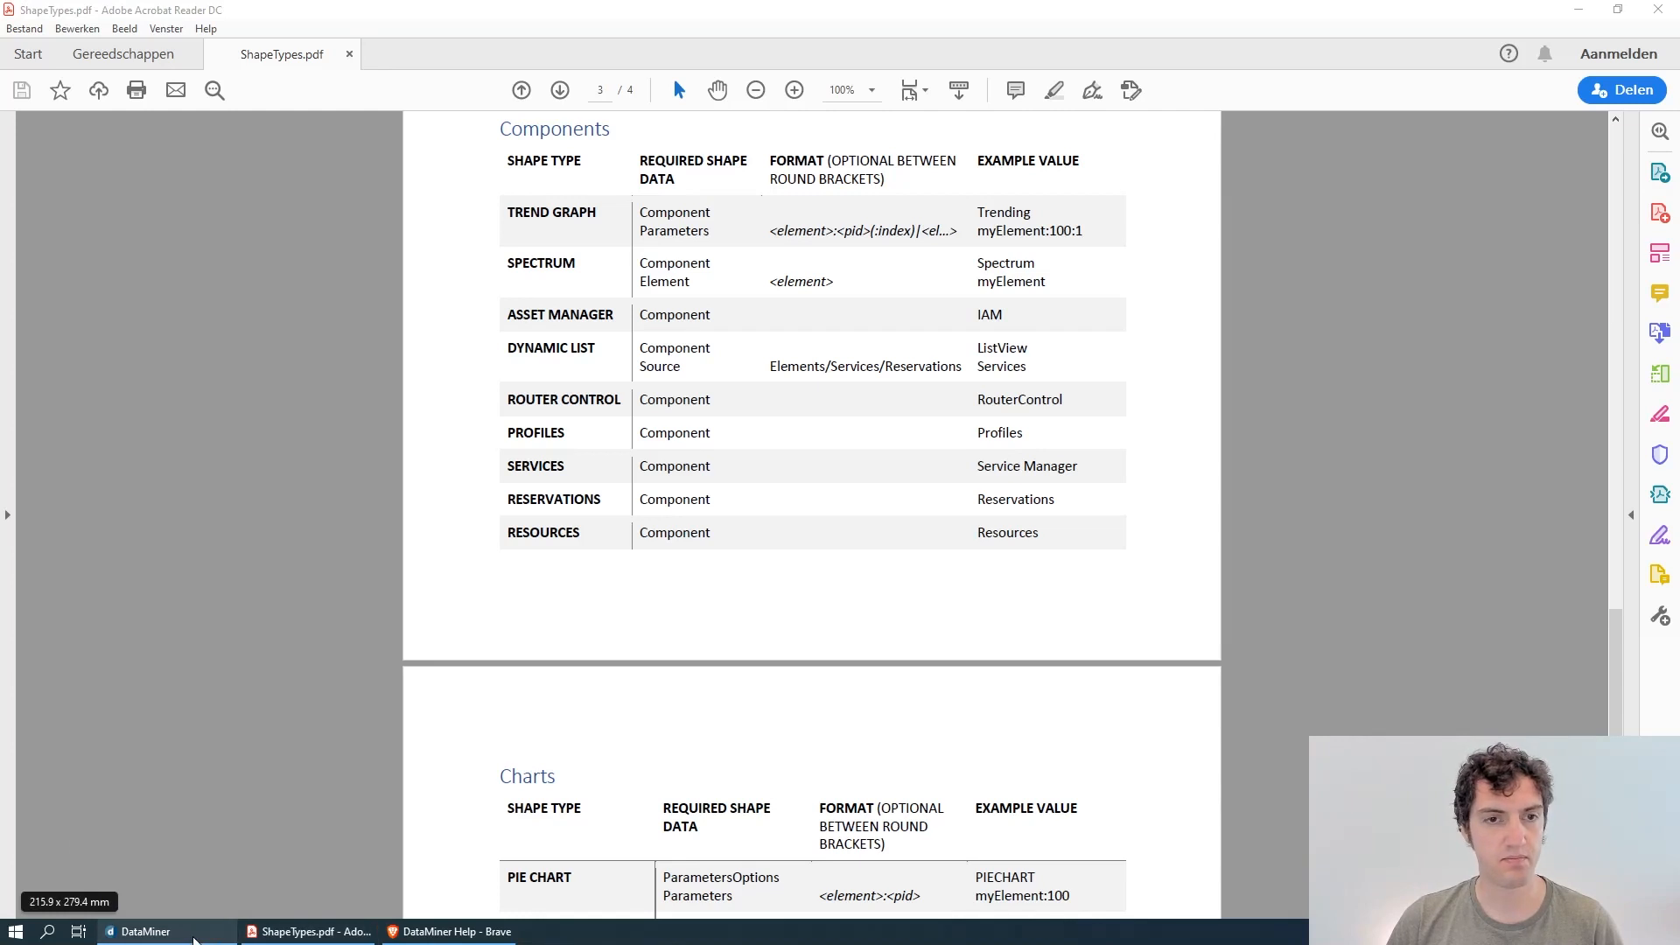
# - Switch to DataMiner and open the Components view's visual drawing for editing in Visio
pyautogui.click(168, 932)
pyautogui.click(484, 241)
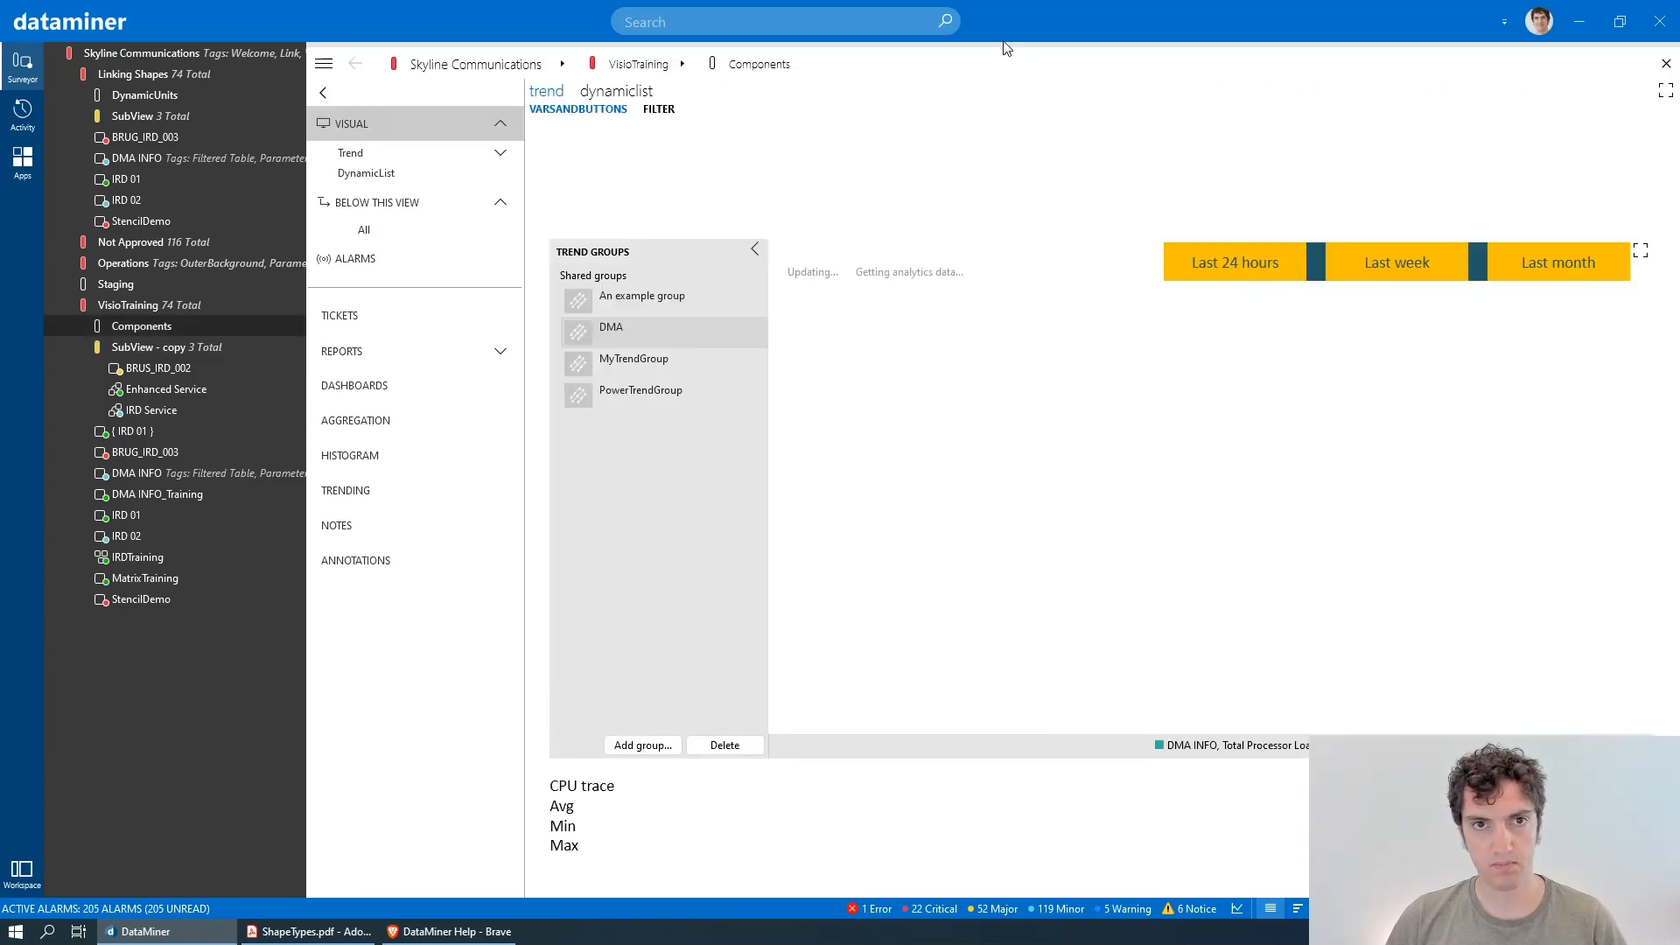
pyautogui.rightClick(1024, 157)
pyautogui.click(1091, 240)
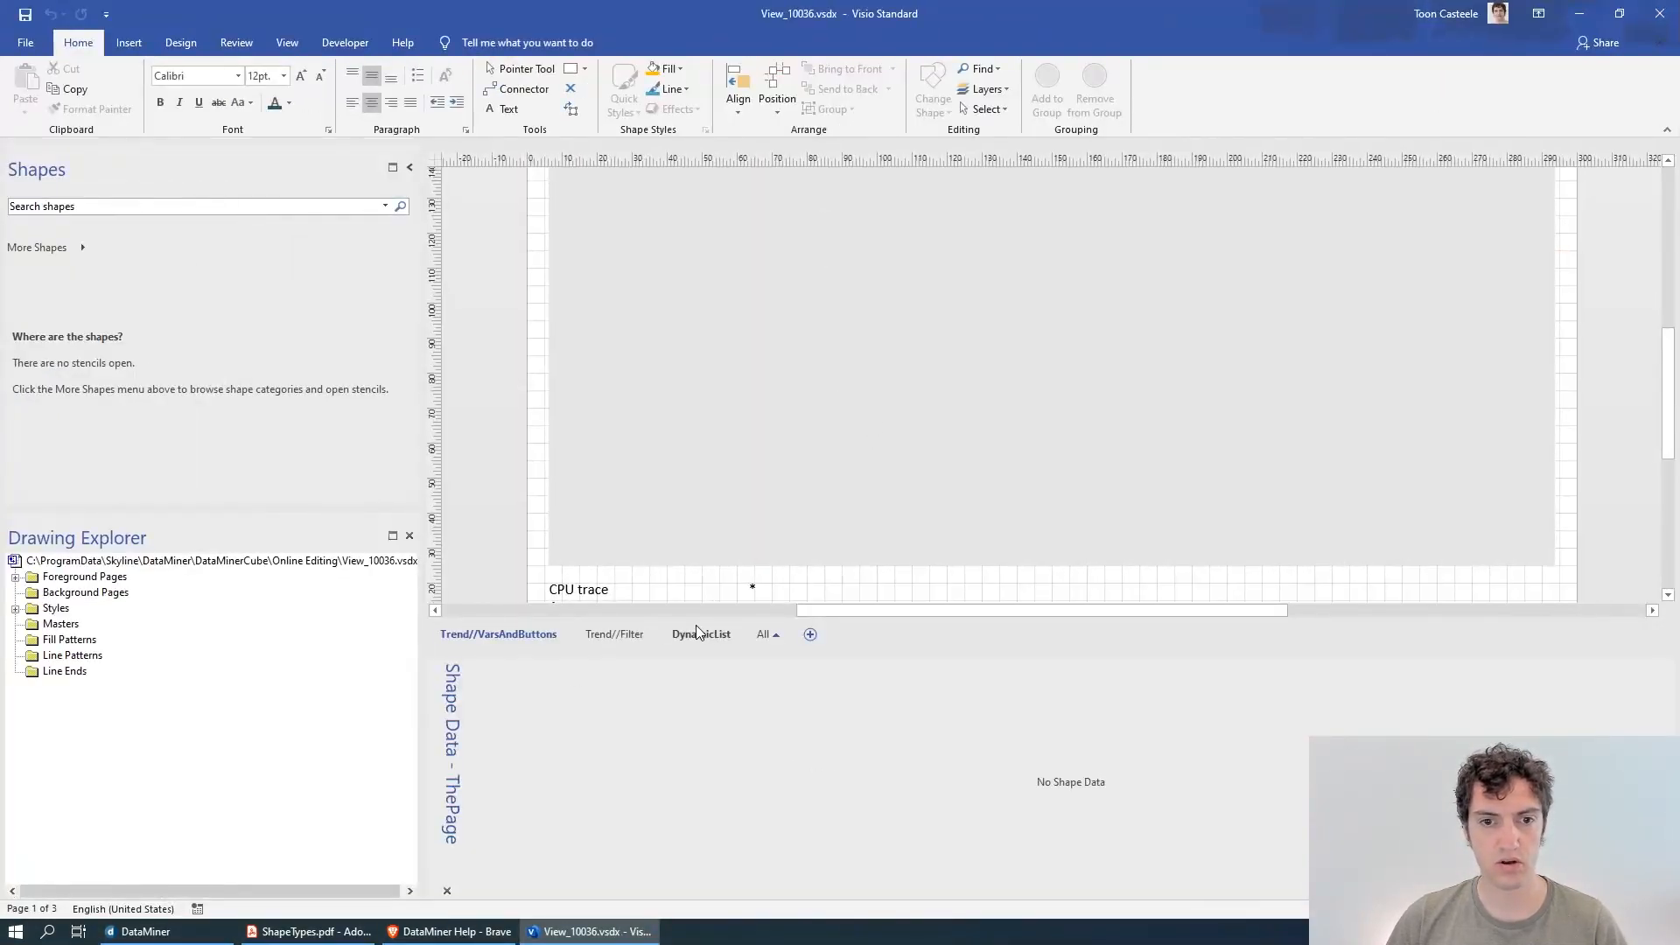
# - Add a new page to the drawing and move it in front of the Trend//VarsAndButtons page
pyautogui.click(810, 634)
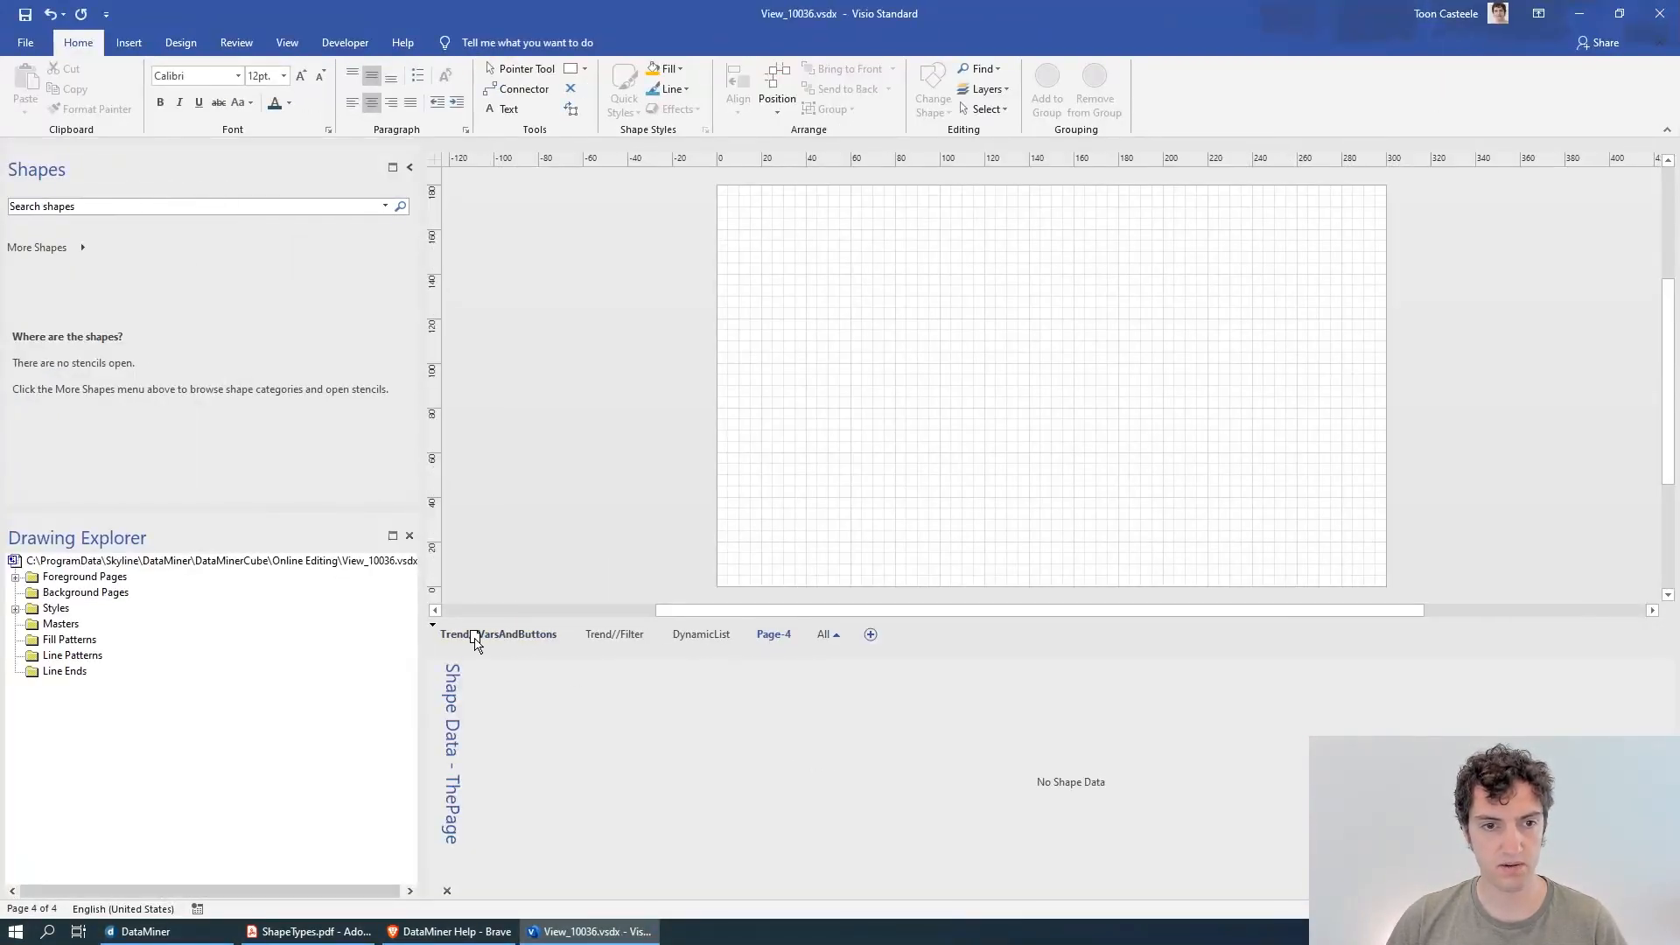
pyautogui.click(432, 633)
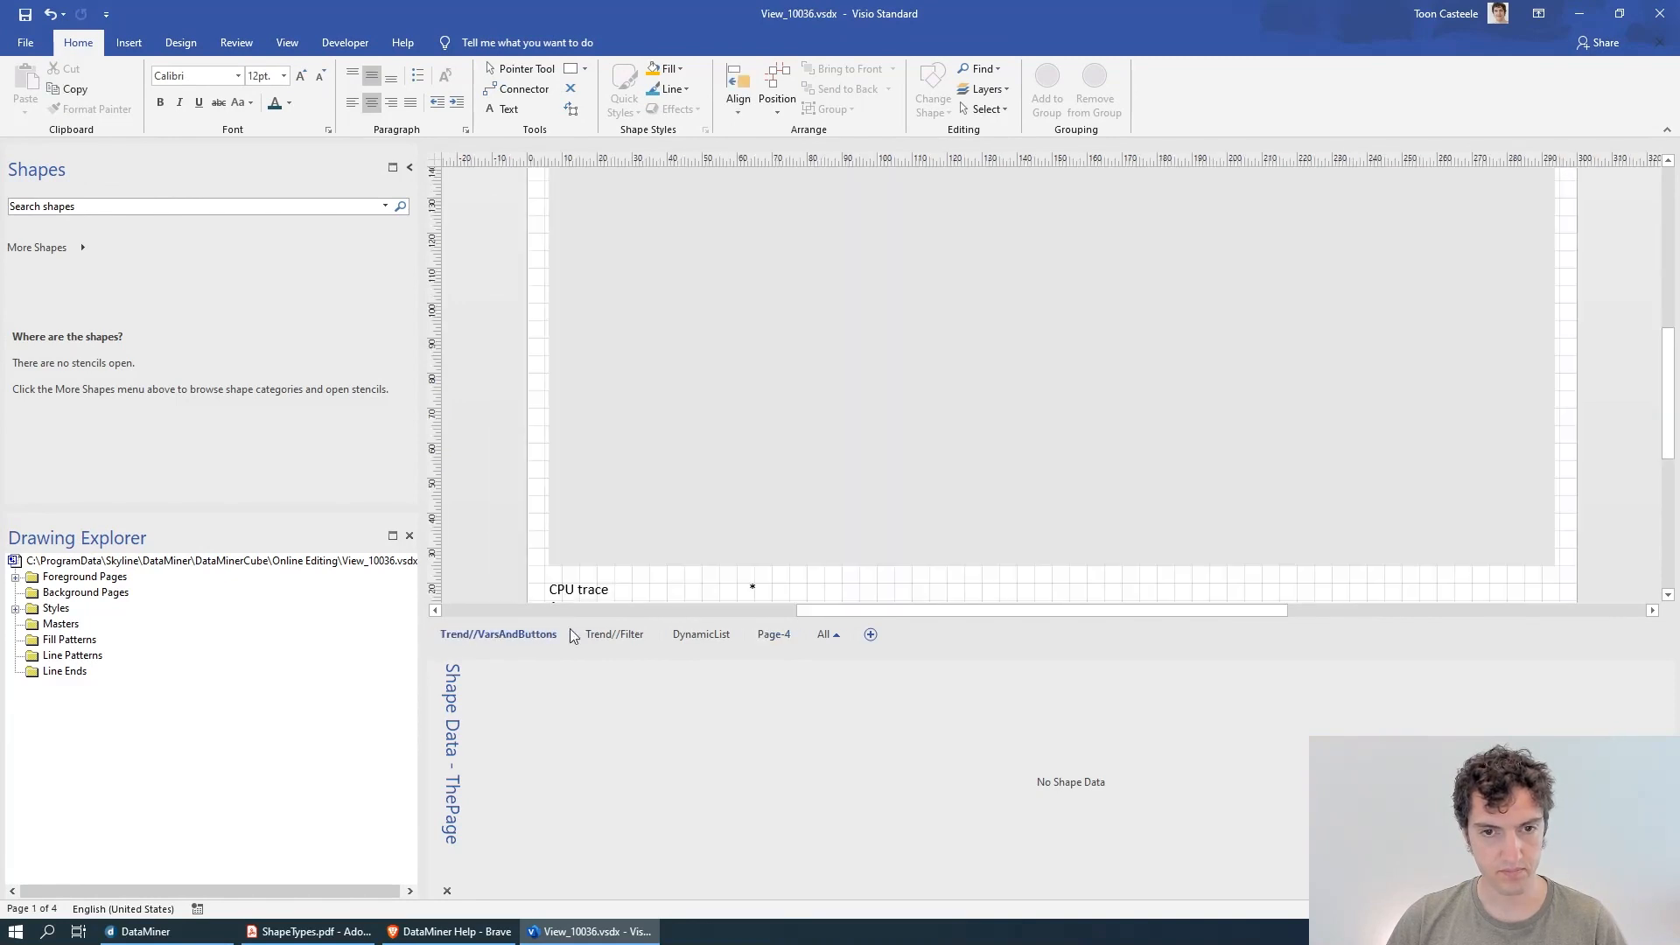
pyautogui.click(775, 634)
pyautogui.moveTo(447, 623); pyautogui.dragTo(446, 625)
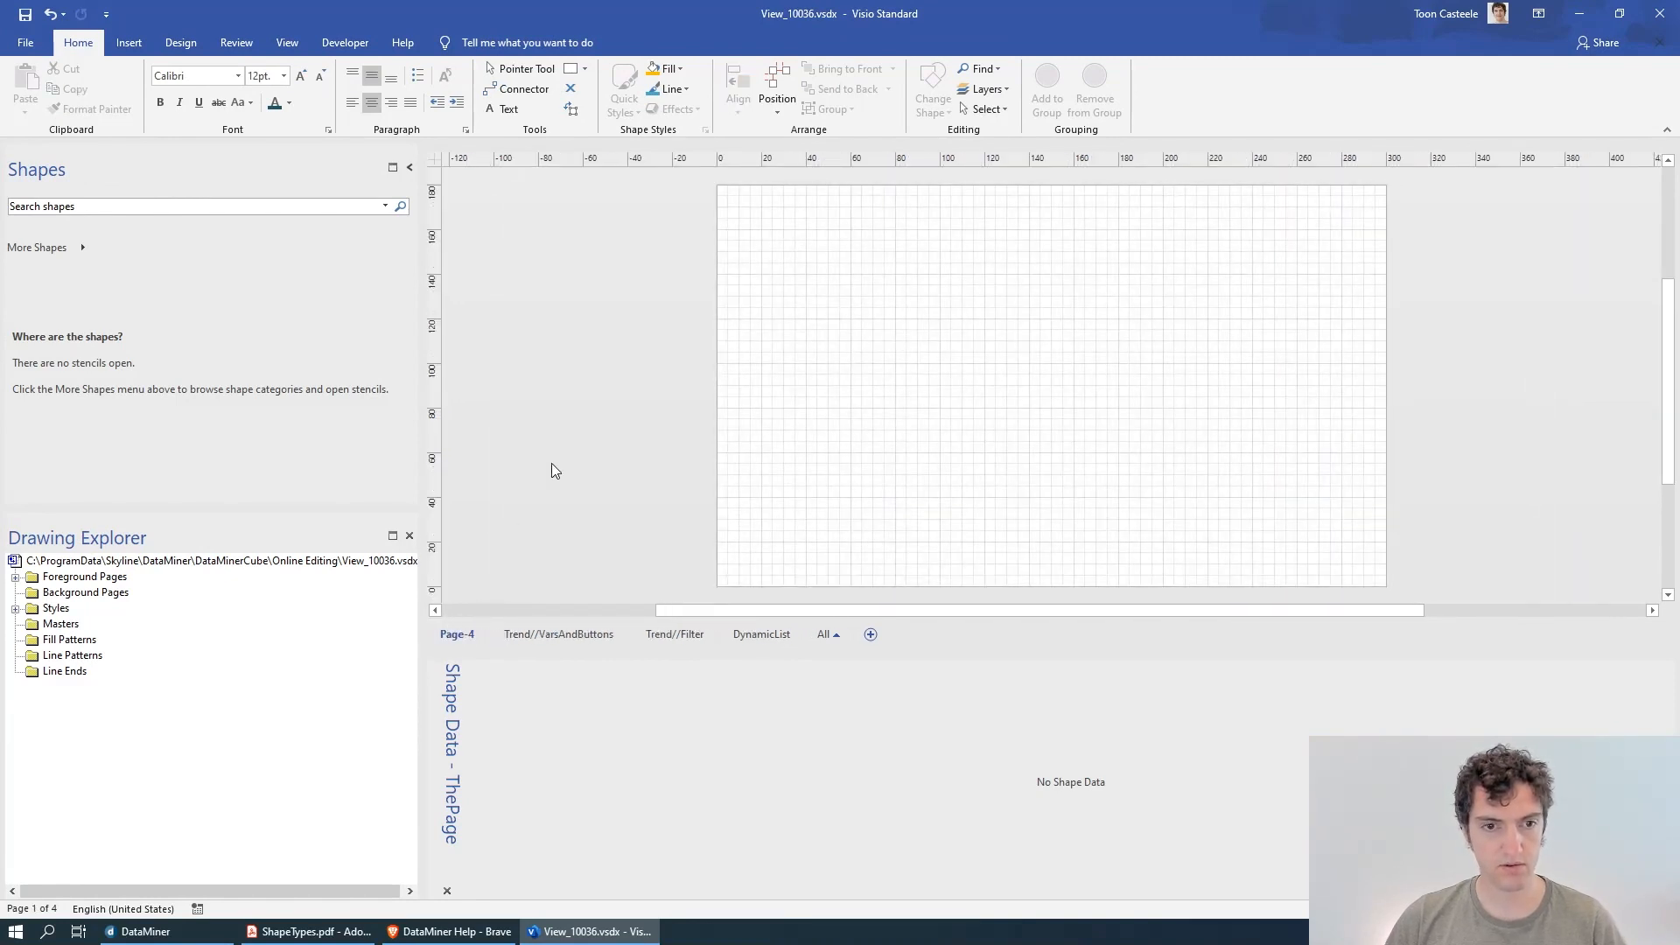
# - Draw a rectangle about 135 × 90 mm in the new page's upper-left area and fill it with orange
pyautogui.click(570, 71)
pyautogui.moveTo(728, 197); pyautogui.dragTo(1029, 396)
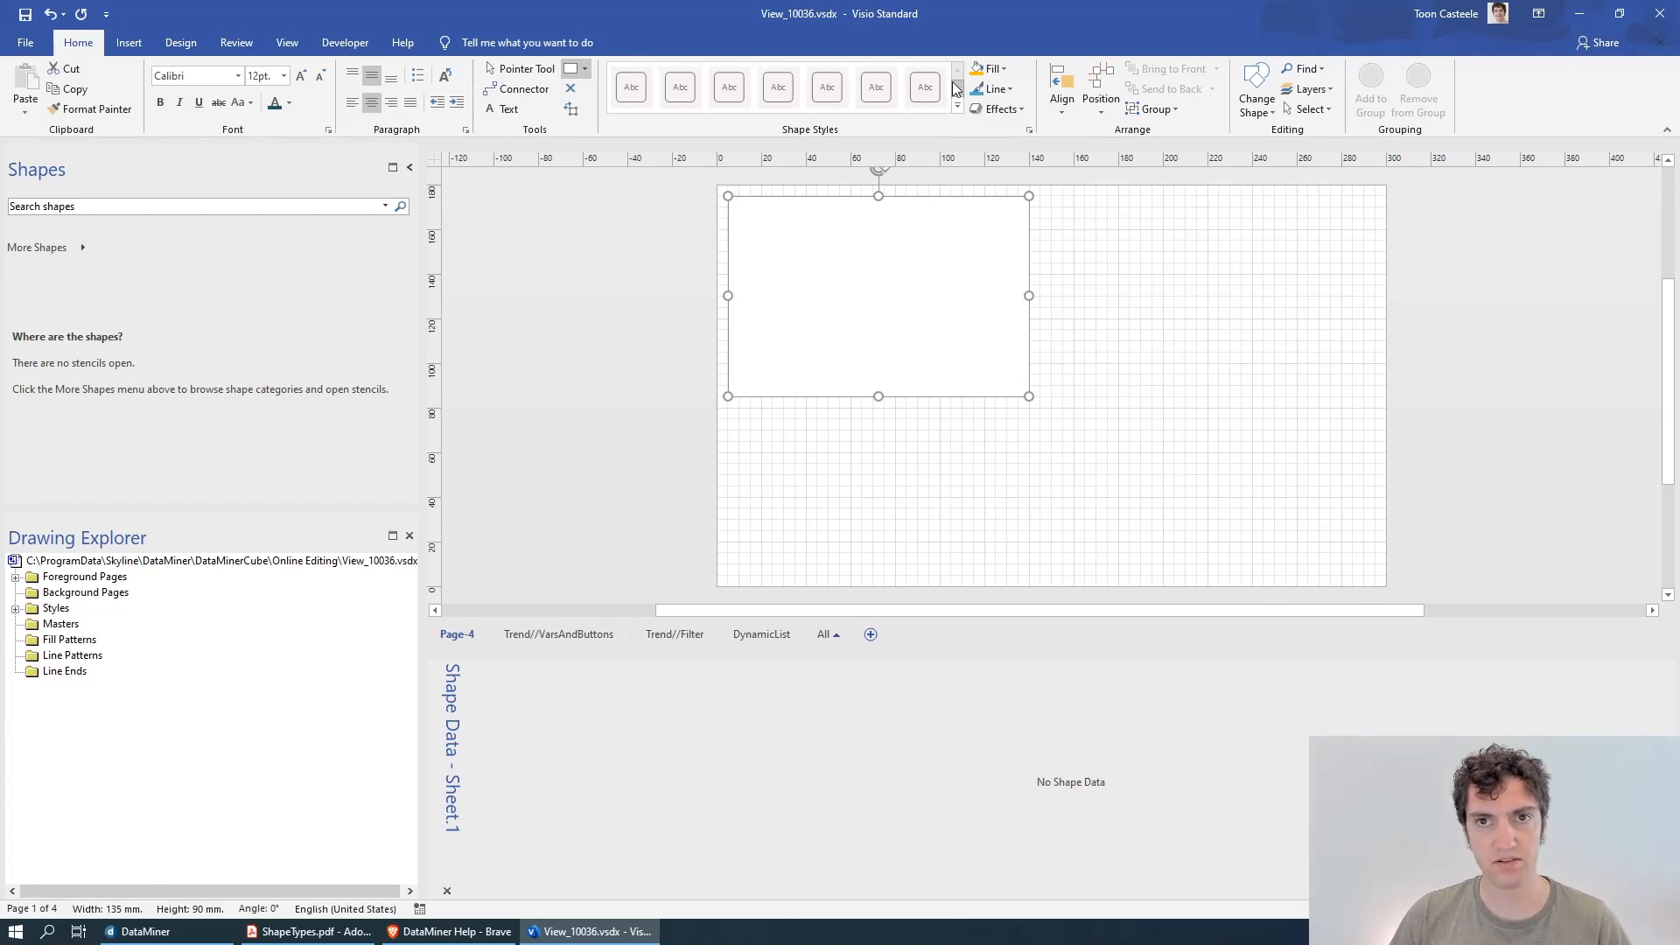
pyautogui.click(976, 68)
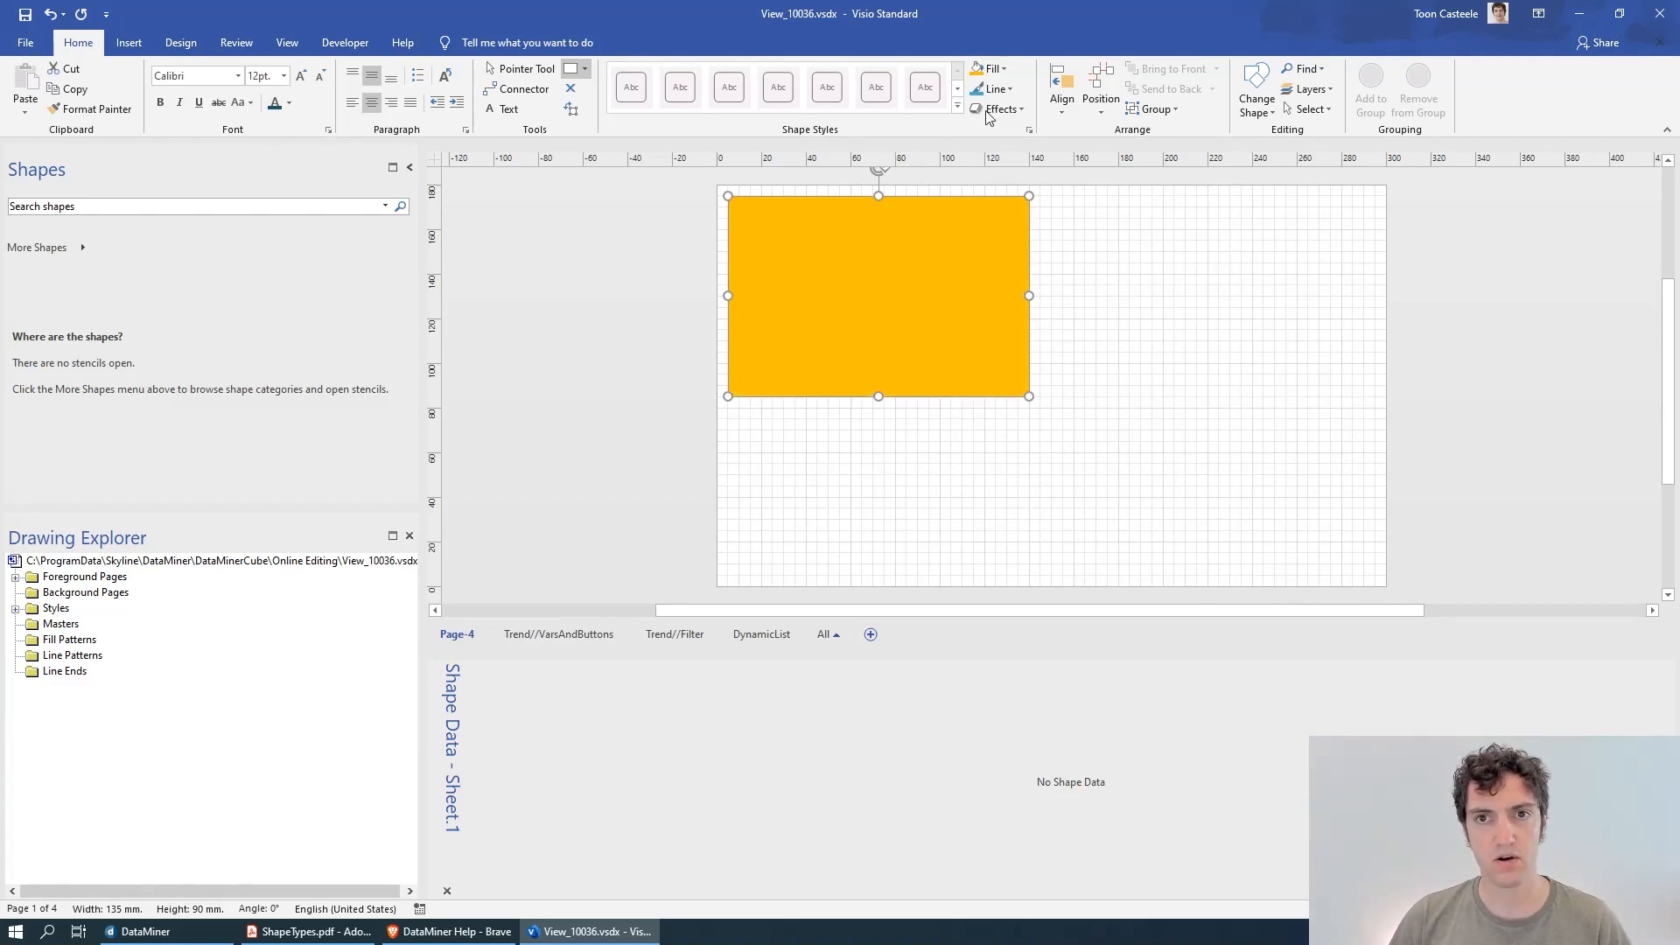
pyautogui.click(522, 69)
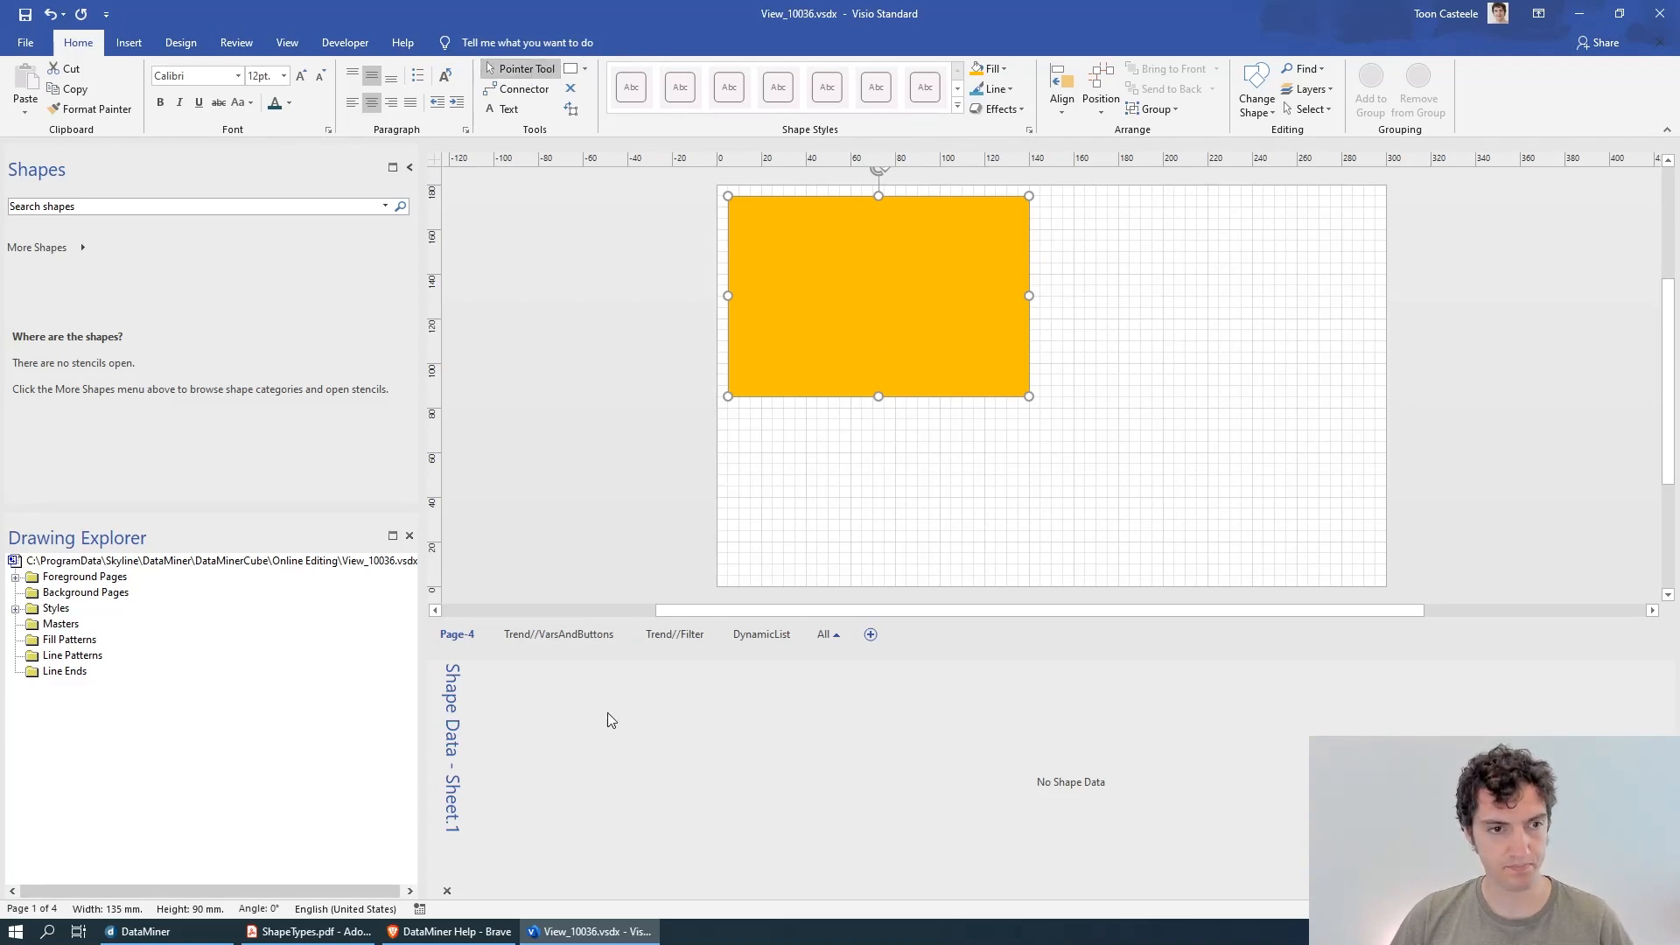
# - Define a Component shape data field on the rectangle with the value Trending
pyautogui.rightClick(634, 716)
pyautogui.click(723, 800)
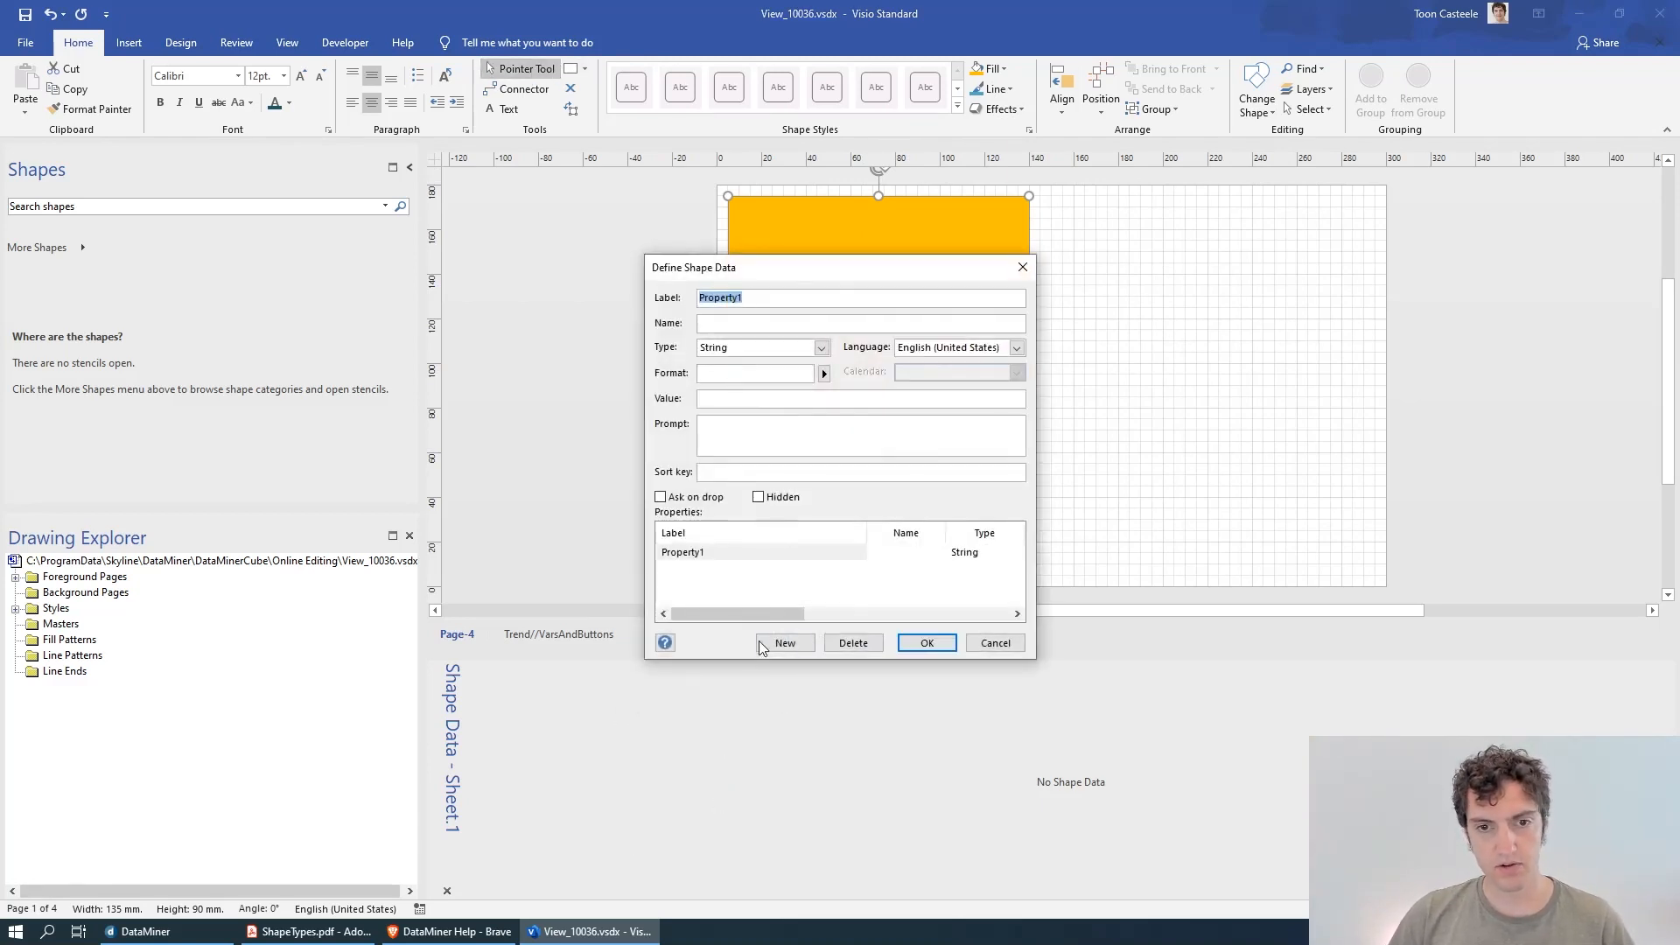
pyautogui.write('Component')
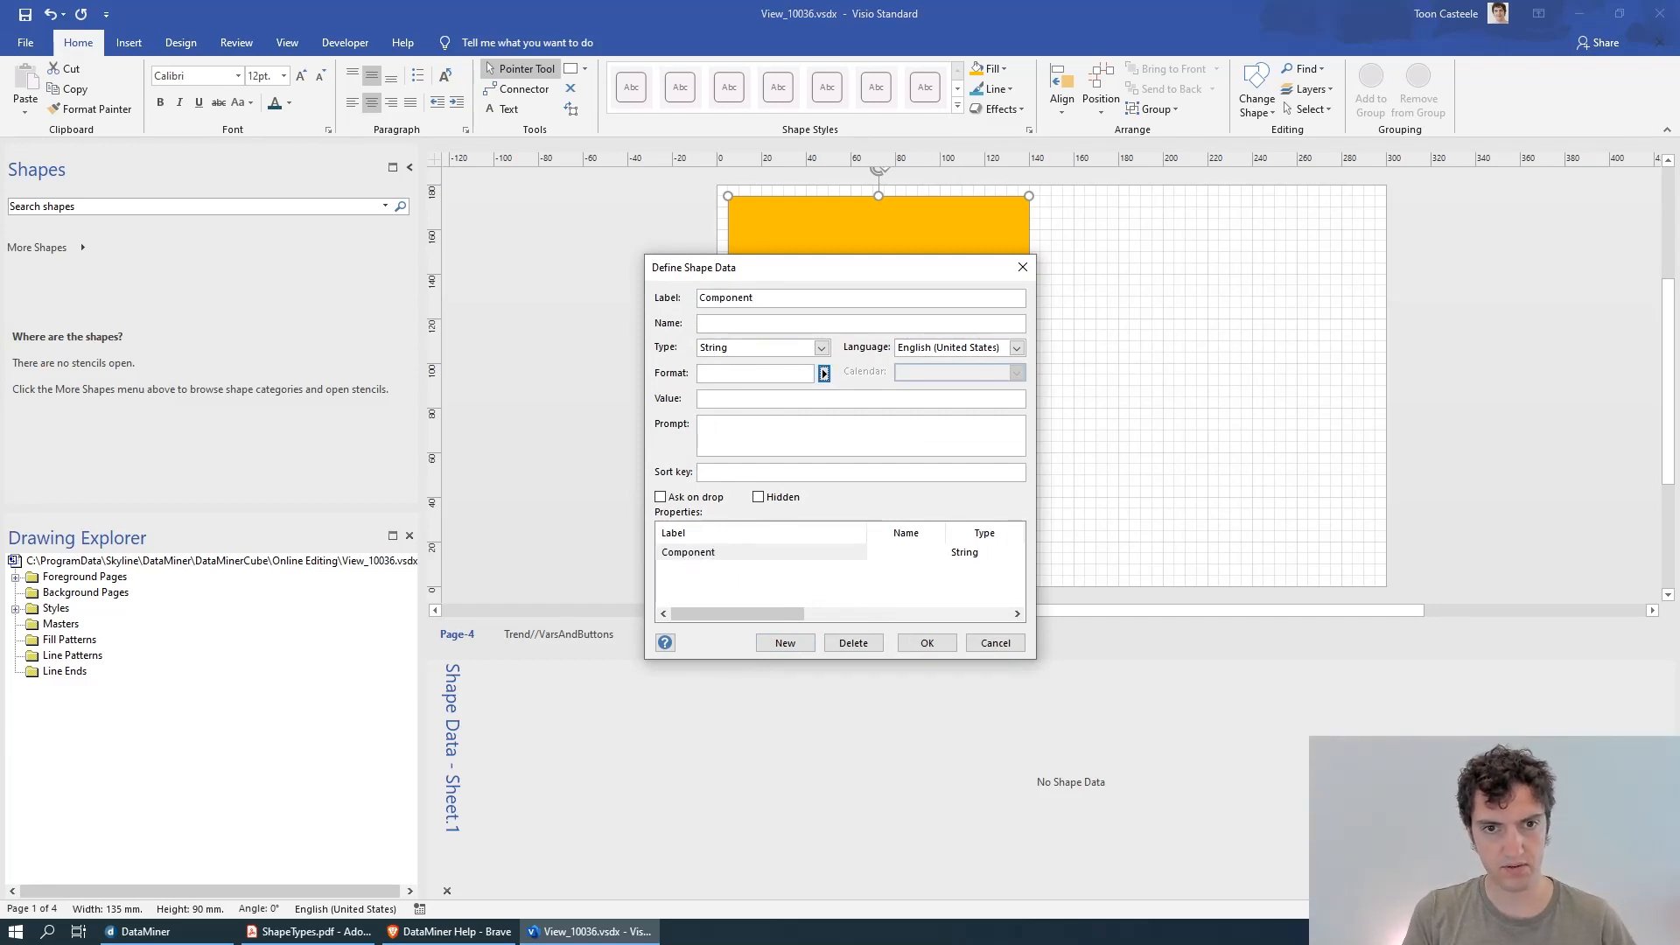
pyautogui.press('Tab')
pyautogui.write('Trending')
pyautogui.press('Return')
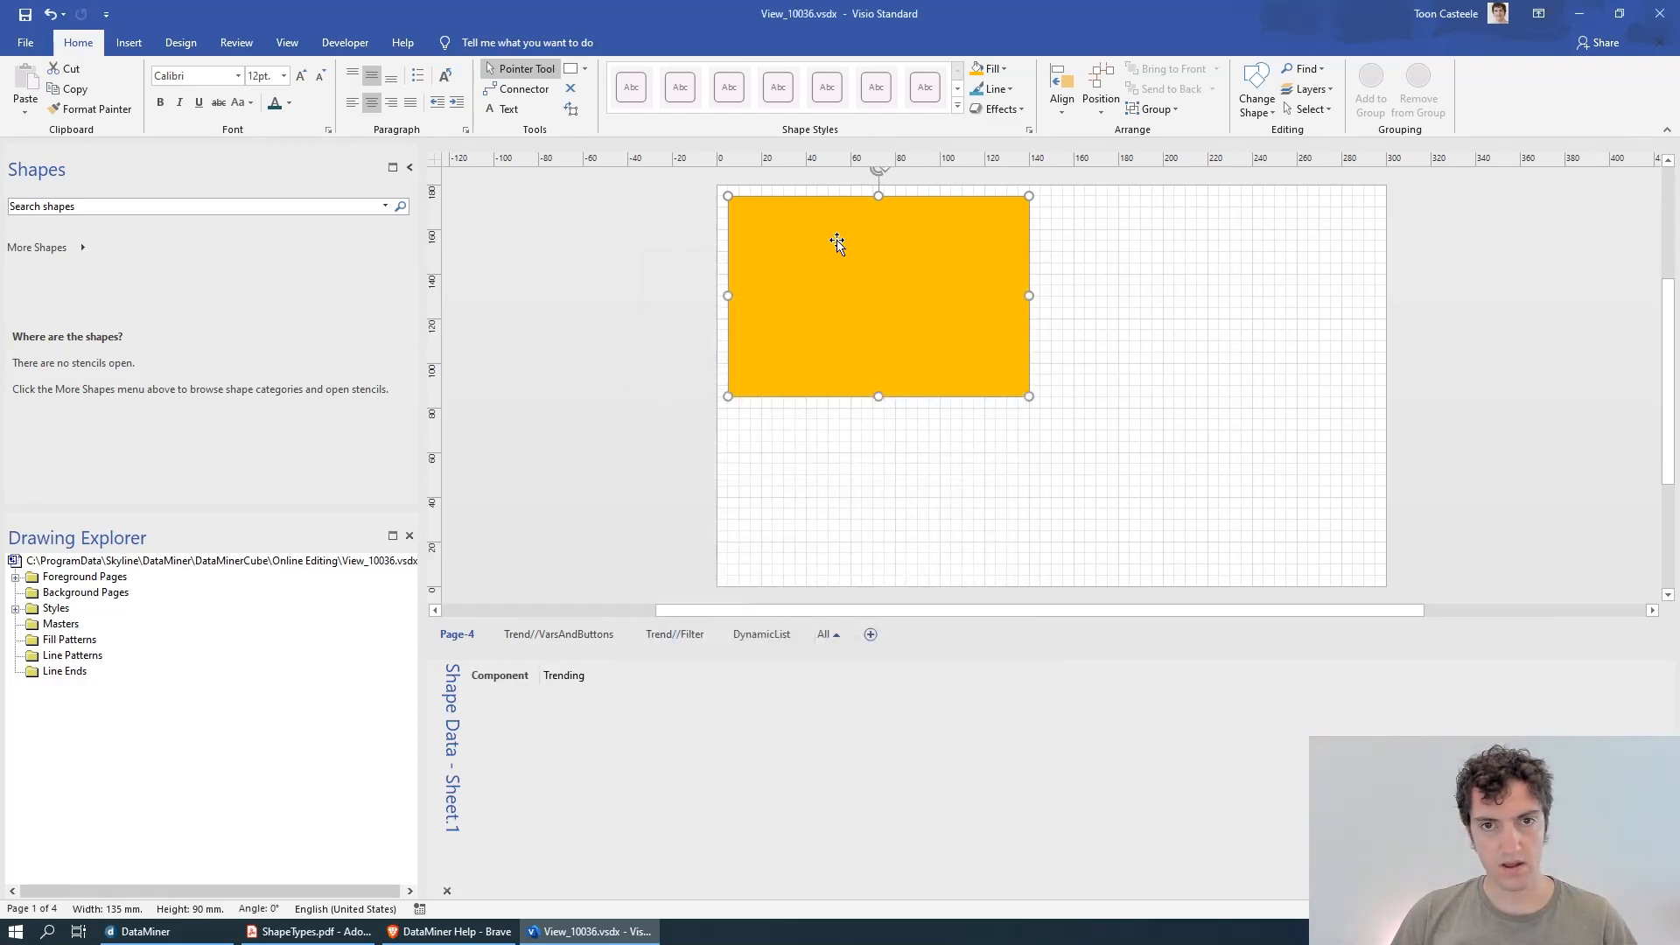
# - Define a second shape data field labelled Parameters on the rectangle, leaving its value empty
pyautogui.rightClick(571, 796)
pyautogui.click(647, 742)
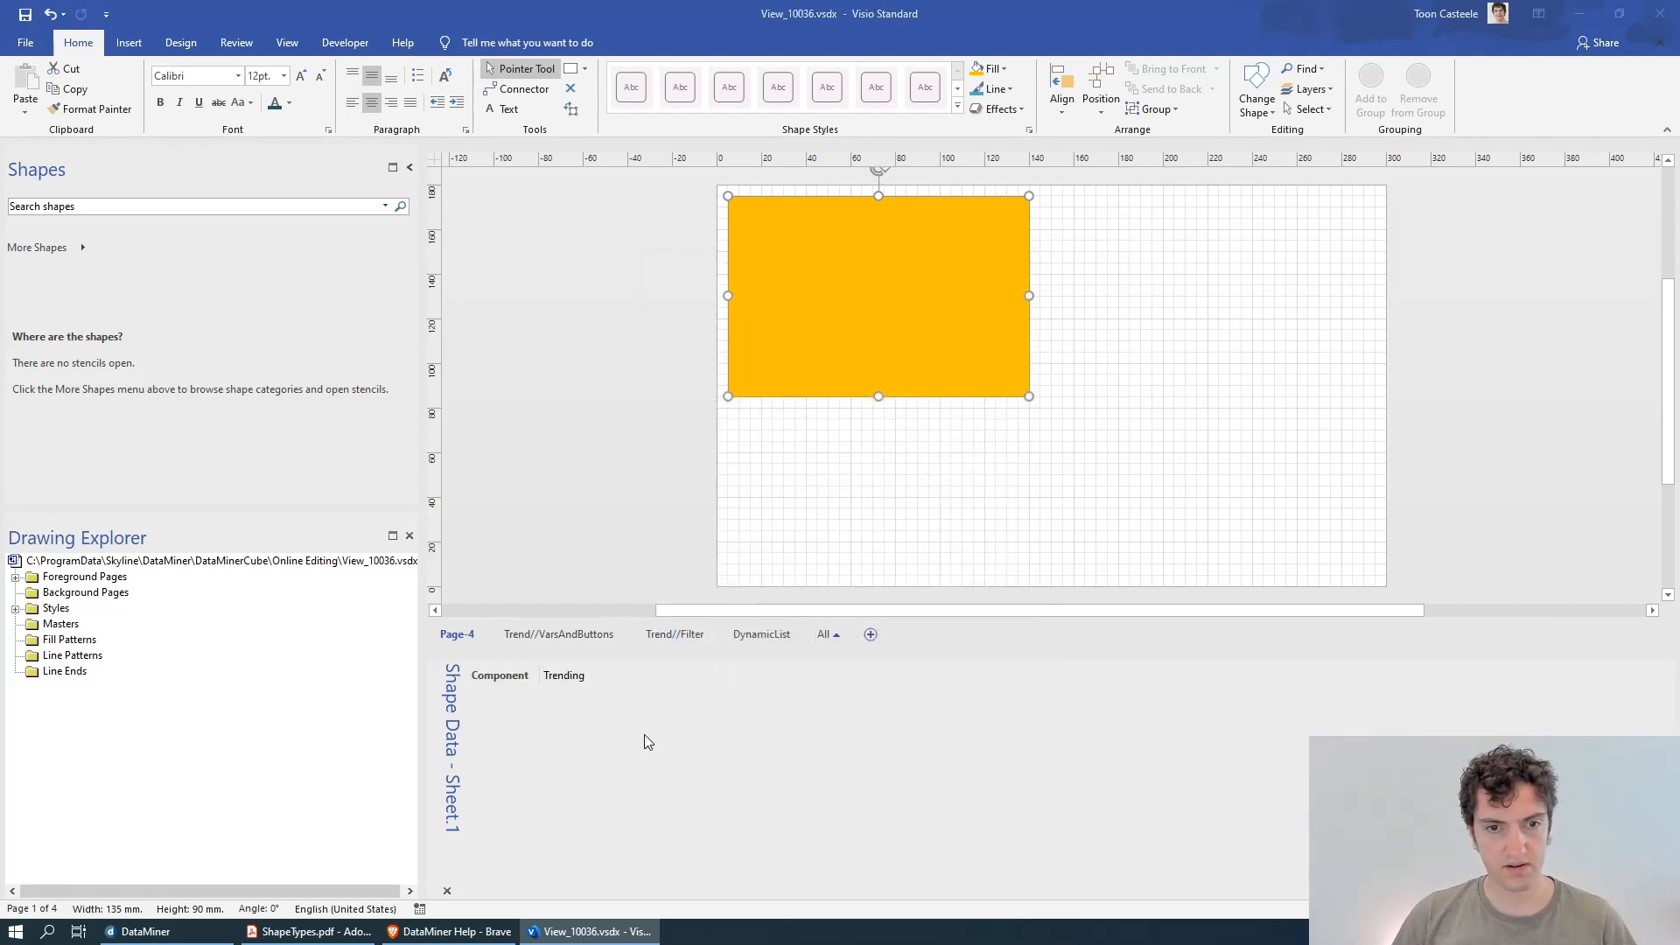
pyautogui.press('Return')
pyautogui.write('Parameters')
pyautogui.press('Tab')
pyautogui.press('Tab')
pyautogui.press('Tab')
pyautogui.press('Tab')
pyautogui.press('Tab')
pyautogui.press('Tab')
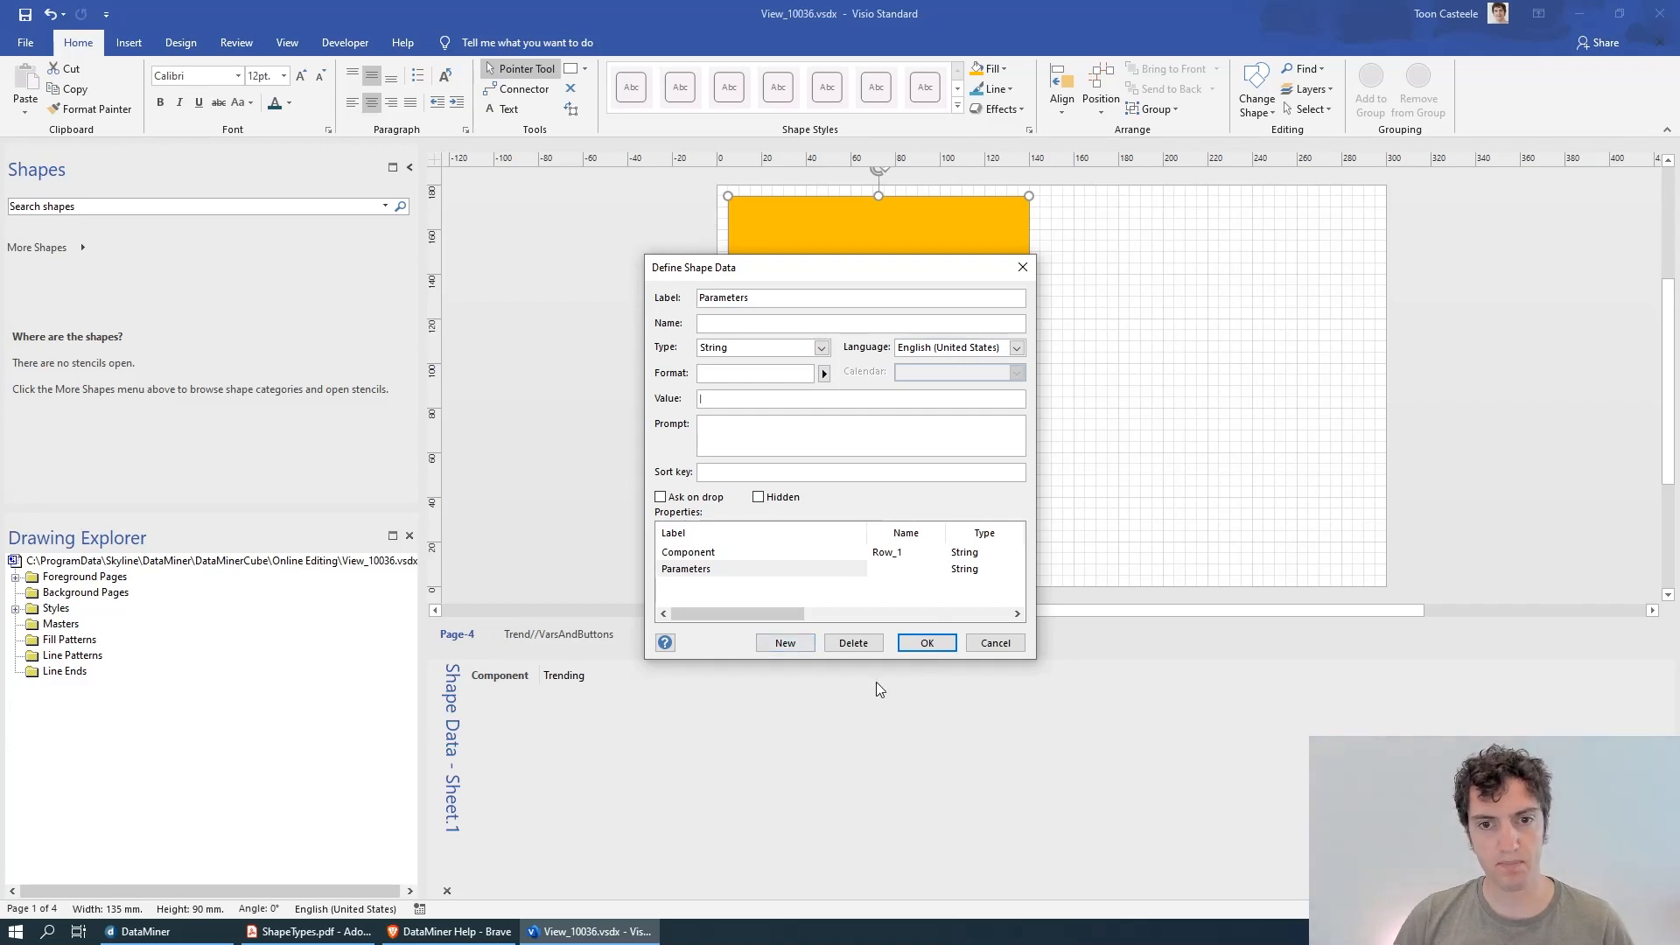
pyautogui.click(925, 645)
# - Save the drawing, check the trend component on the new page in DataMiner, and return to Visio
pyautogui.click(640, 223)
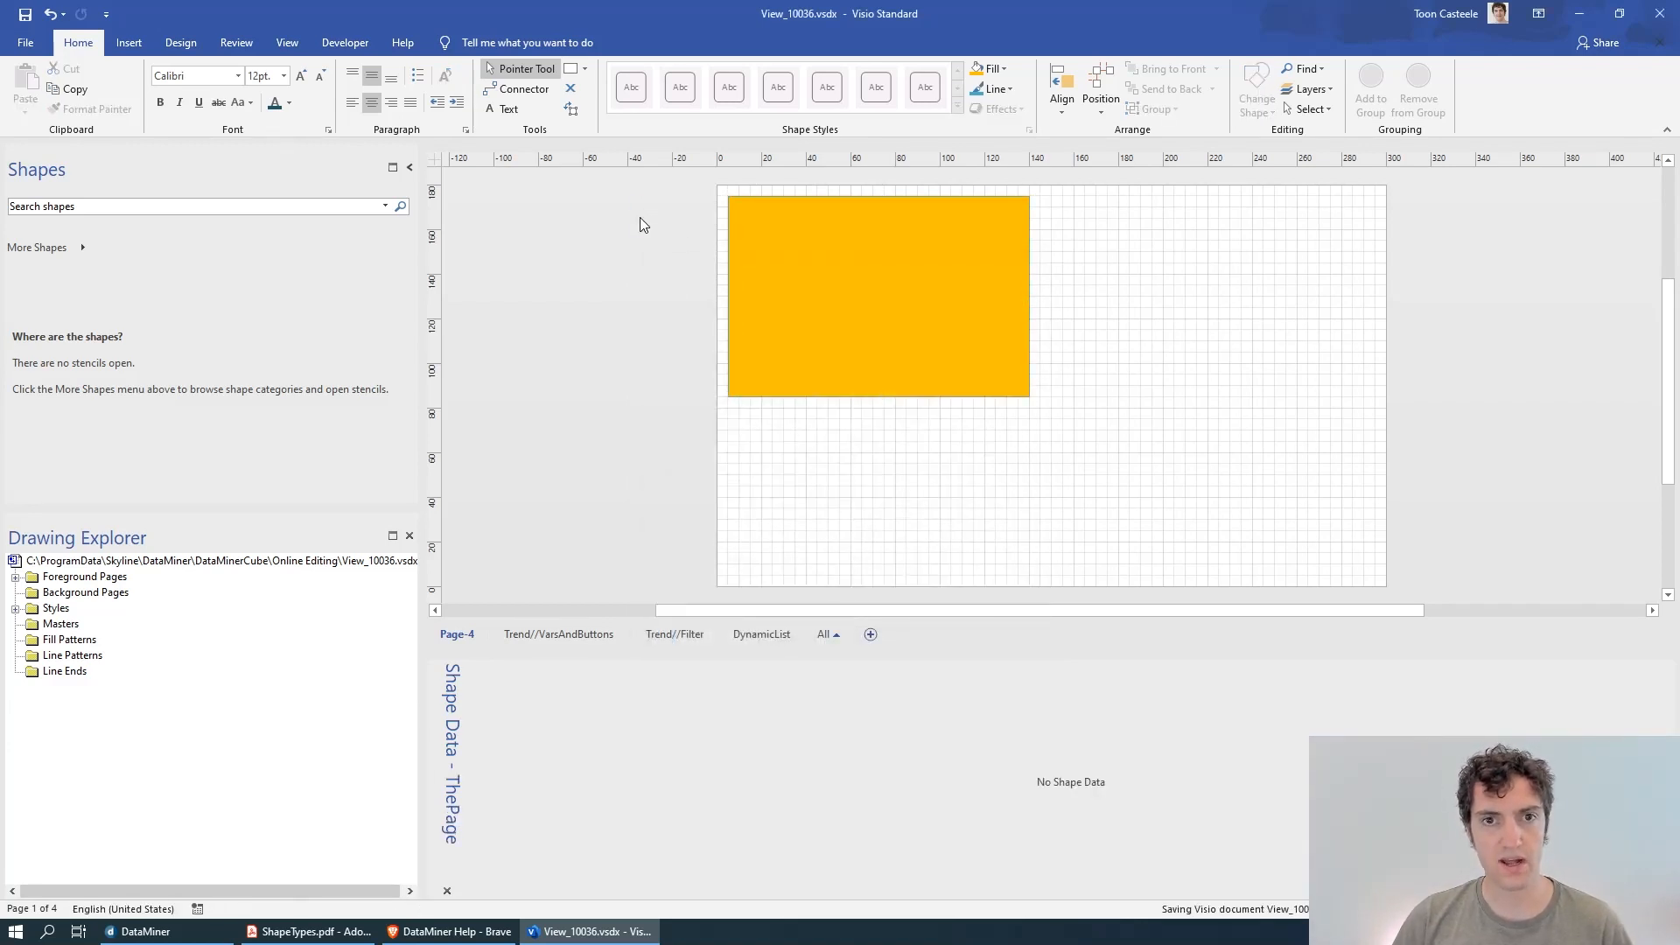
pyautogui.hotkey('alt', 'Tab')
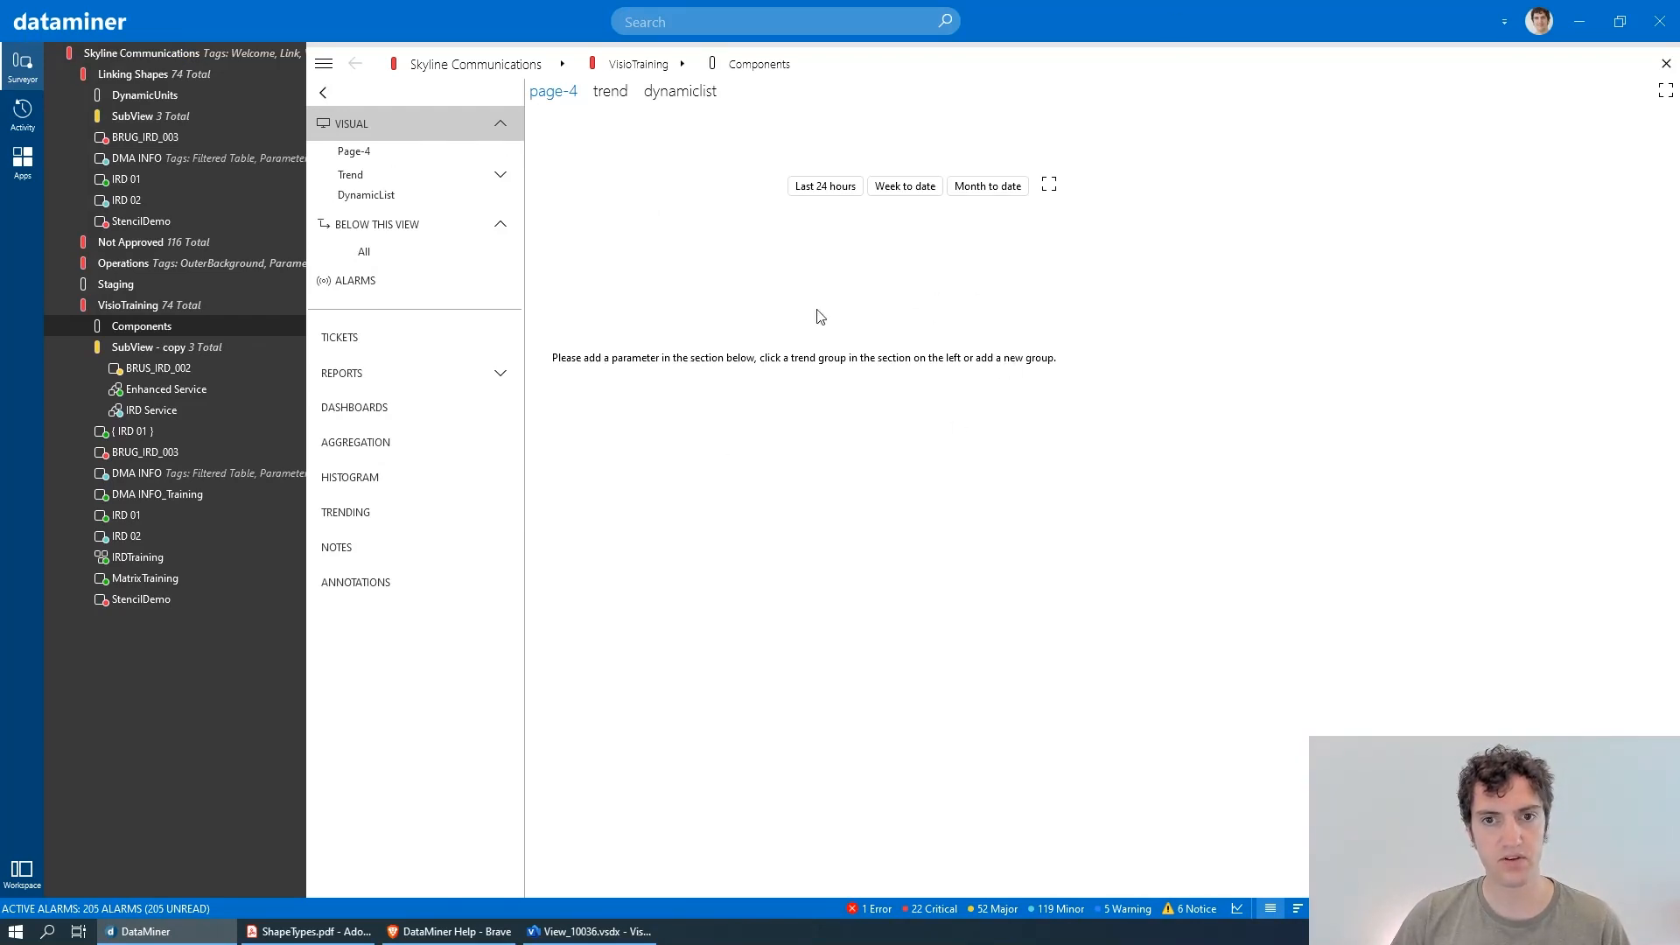
pyautogui.hotkey('alt', 'Tab')
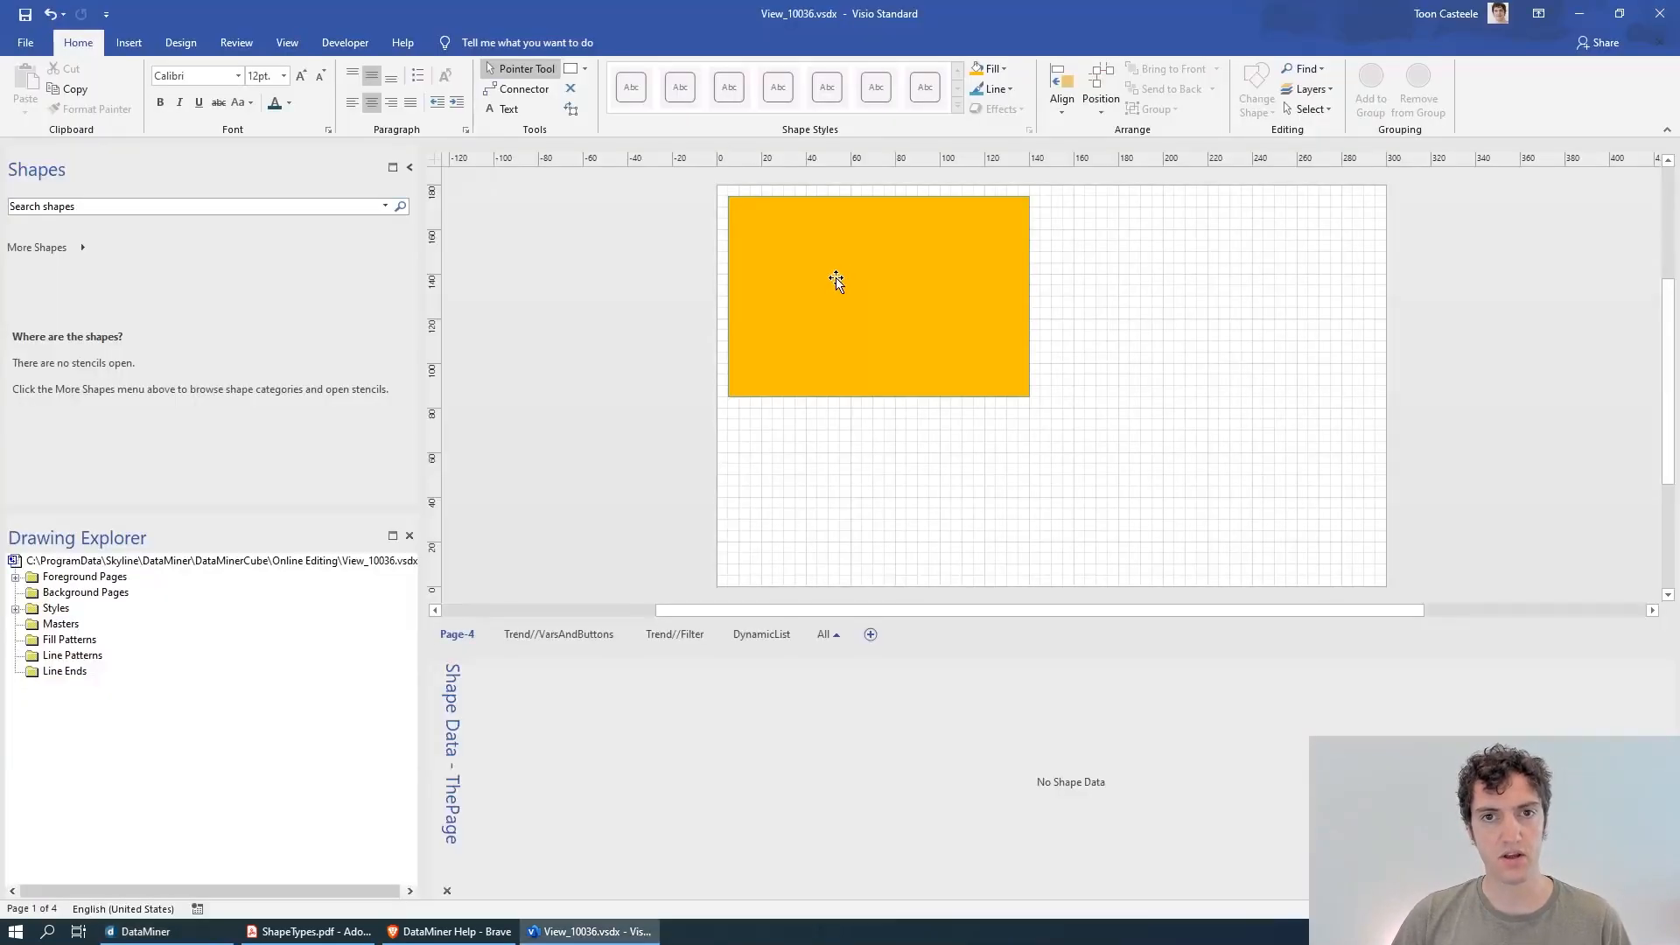
# - Set the rectangle's Parameters shape data to 350
pyautogui.click(874, 303)
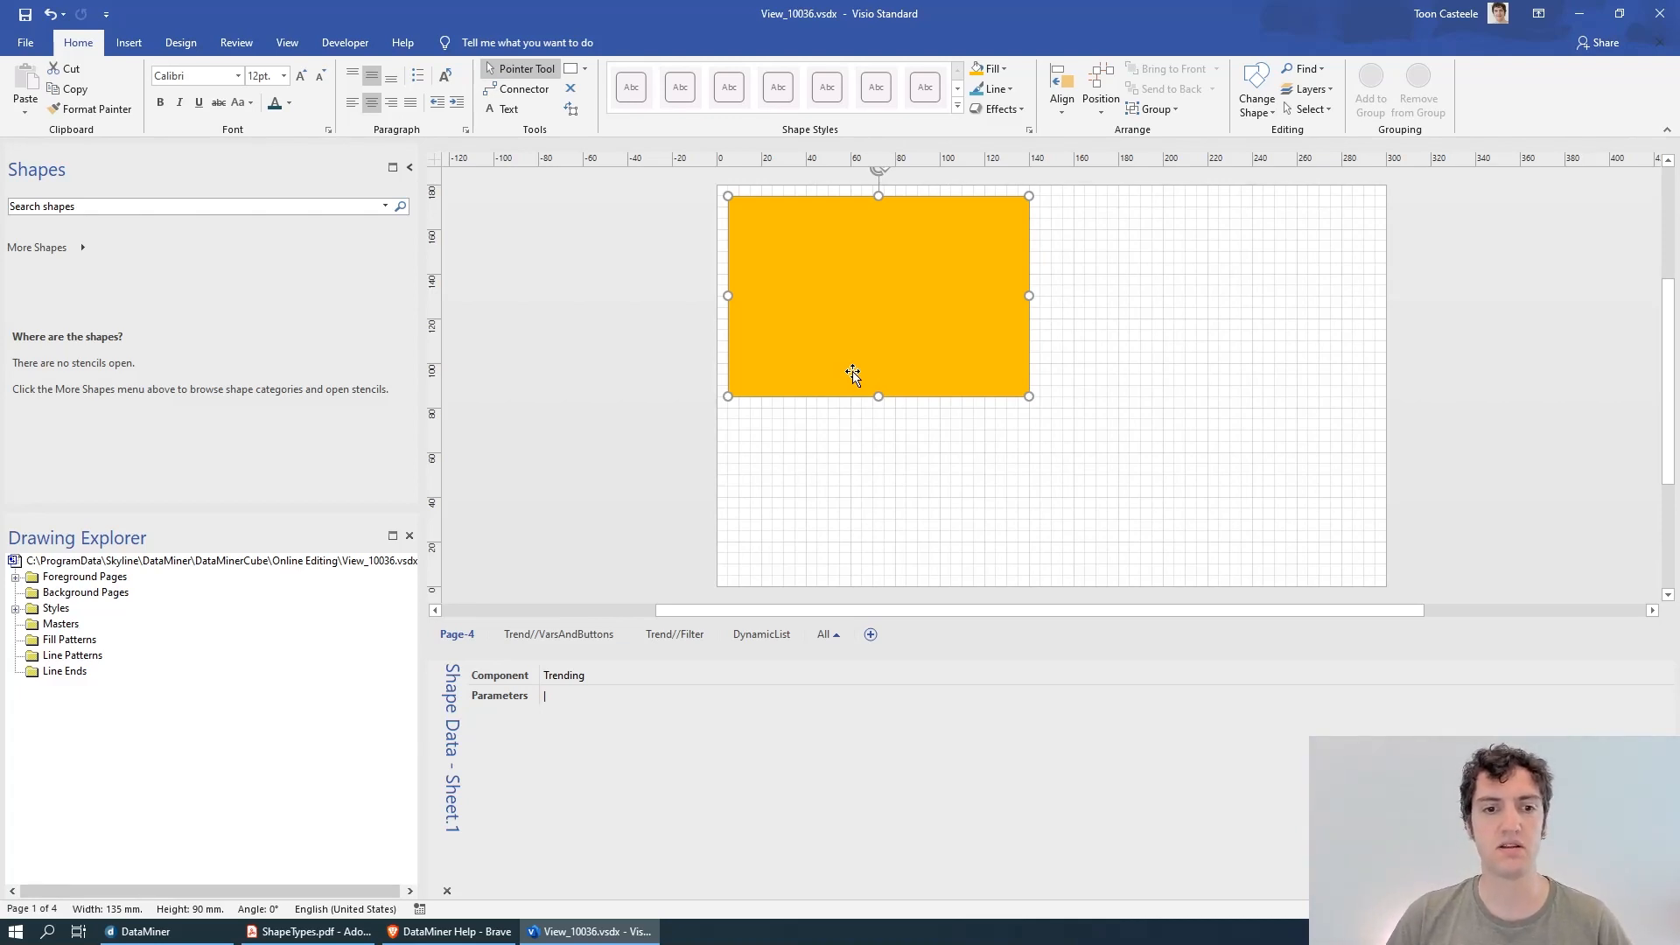
pyautogui.rightClick(570, 739)
pyautogui.click(595, 695)
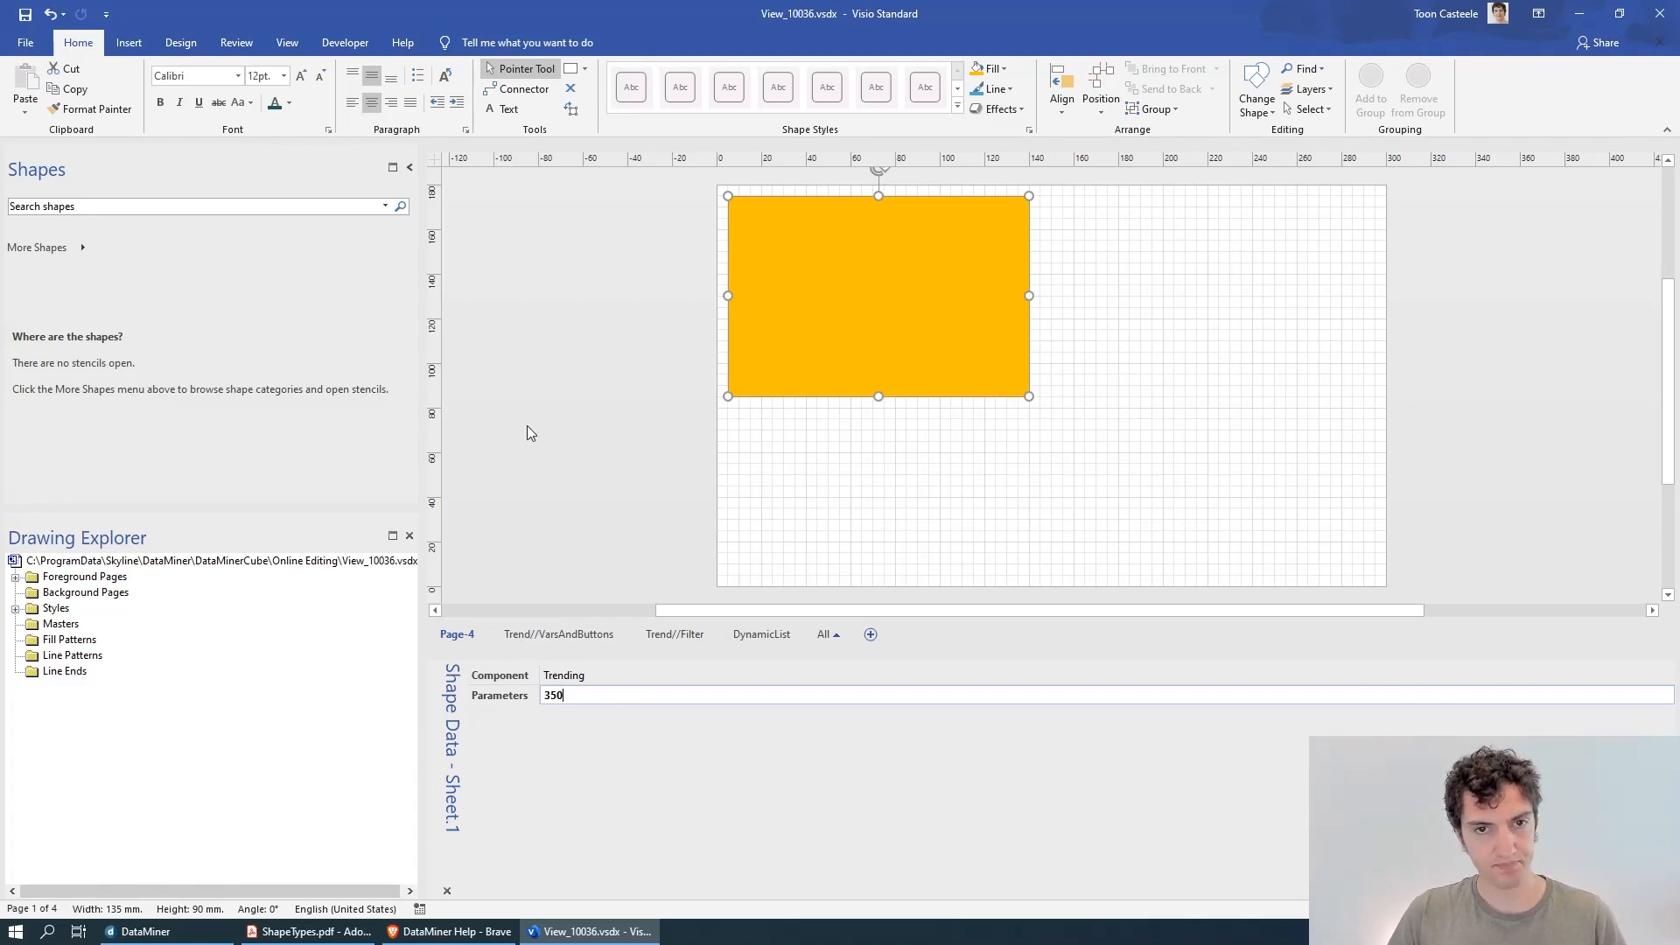
pyautogui.click(491, 353)
# - Put the orange rectangle into a group of its own
pyautogui.click(756, 310)
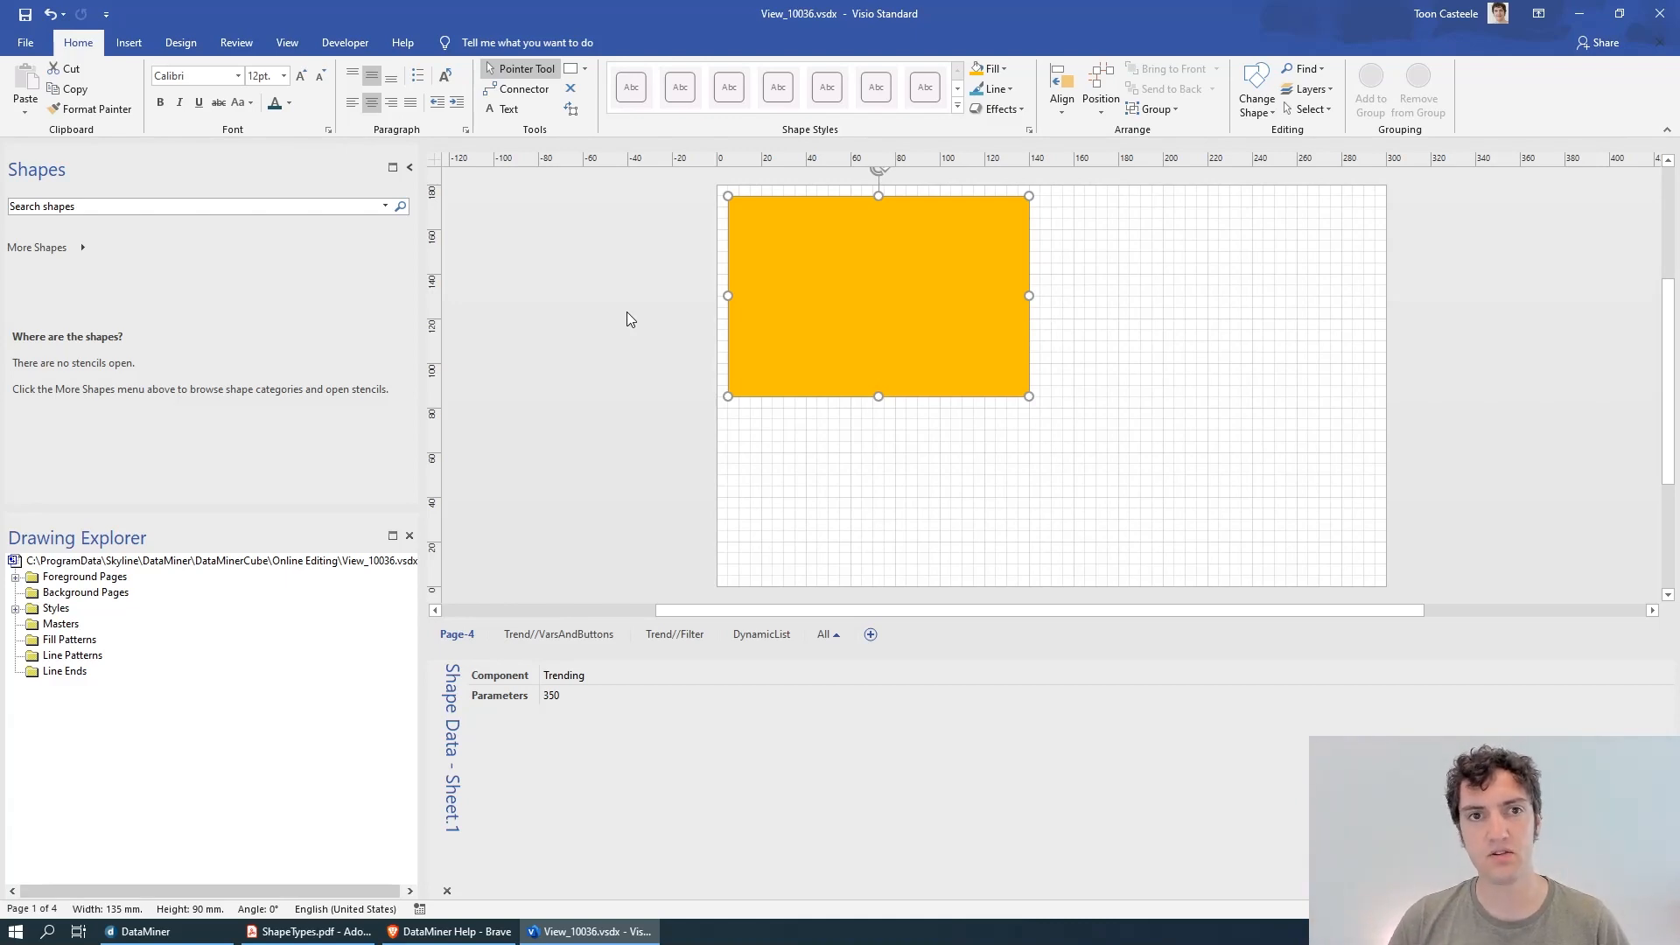
pyautogui.rightClick(1032, 298)
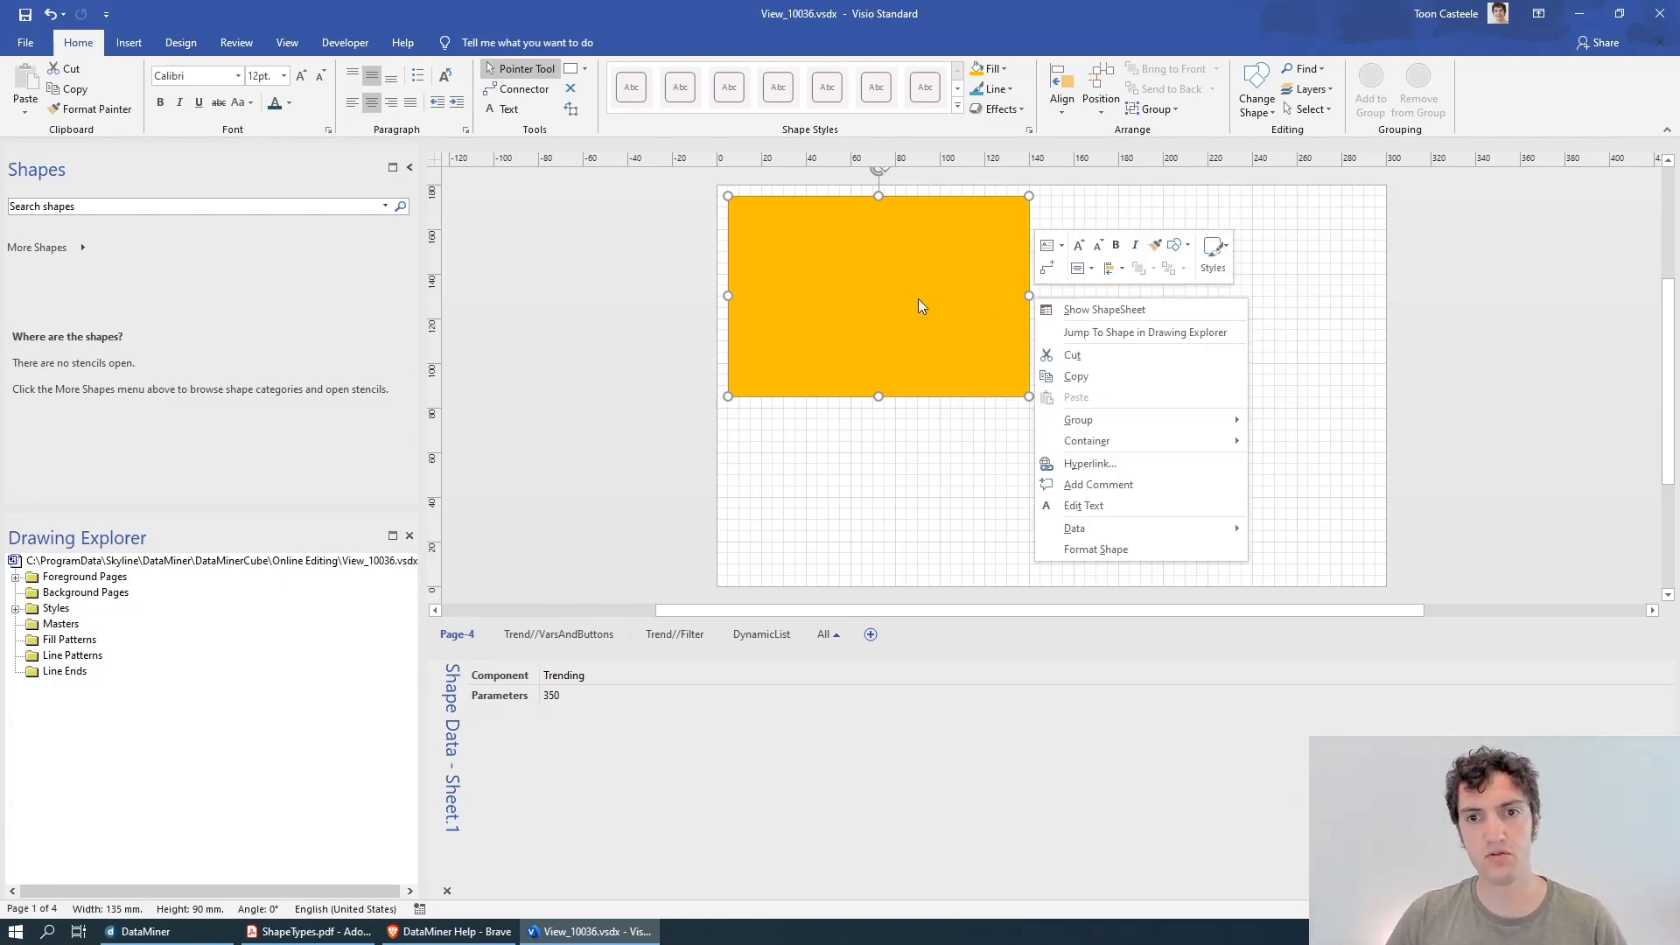
pyautogui.moveTo(1184, 422)
pyautogui.click(1292, 423)
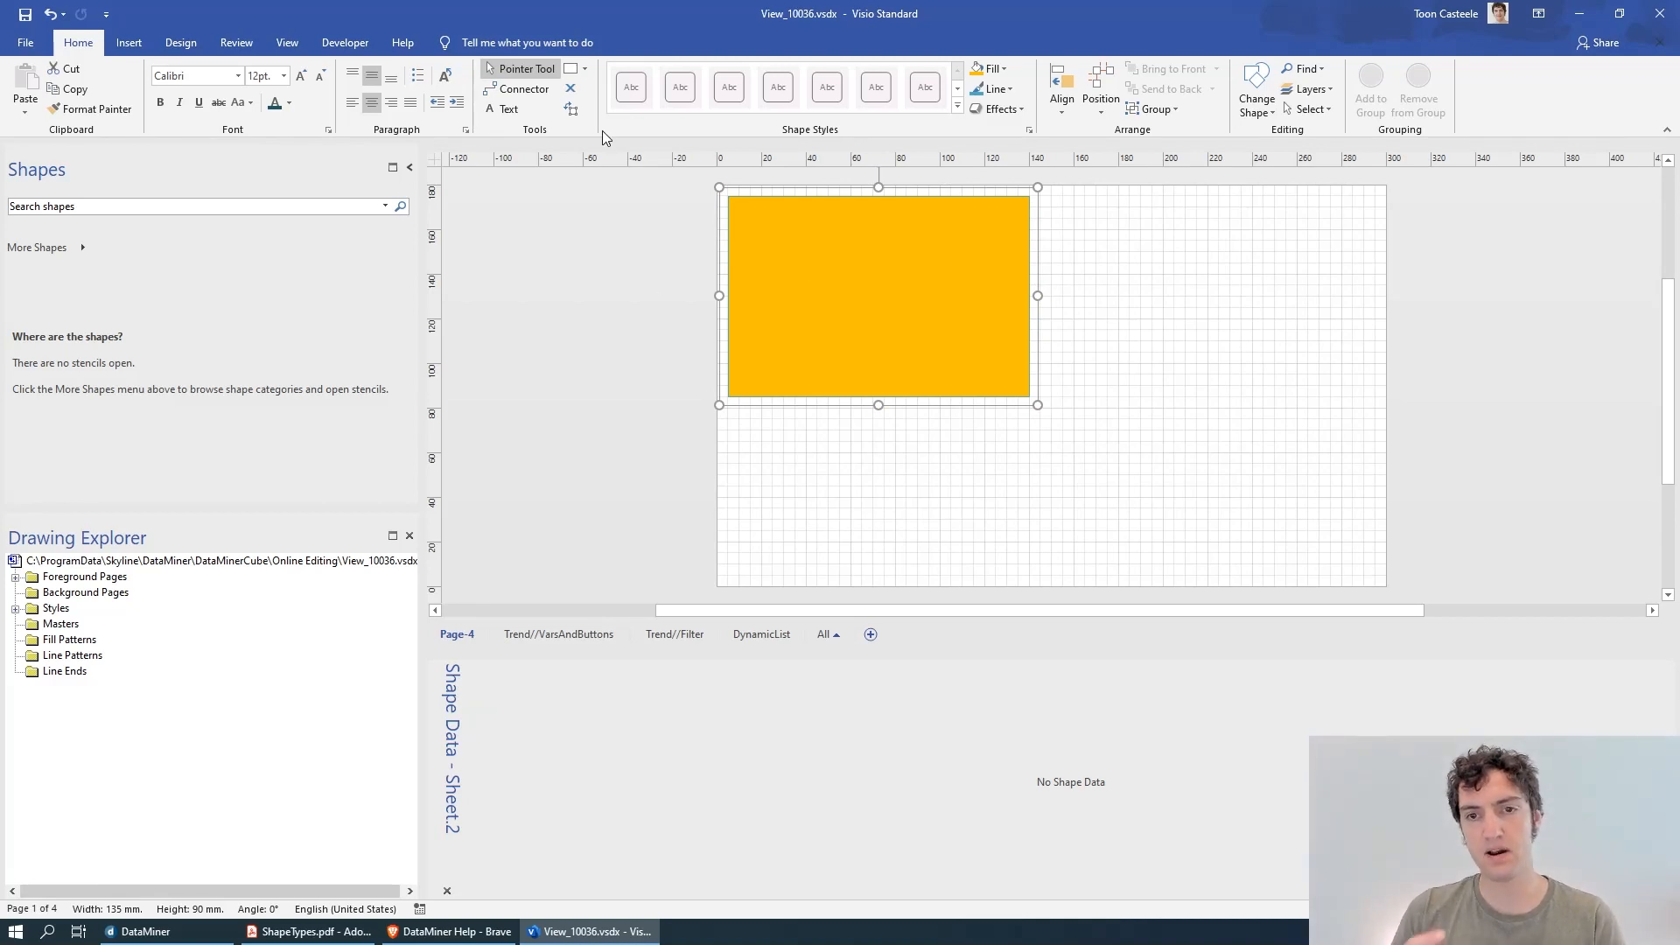
# - Define an Element shape data field on the group with the value DMA Info
pyautogui.rightClick(632, 742)
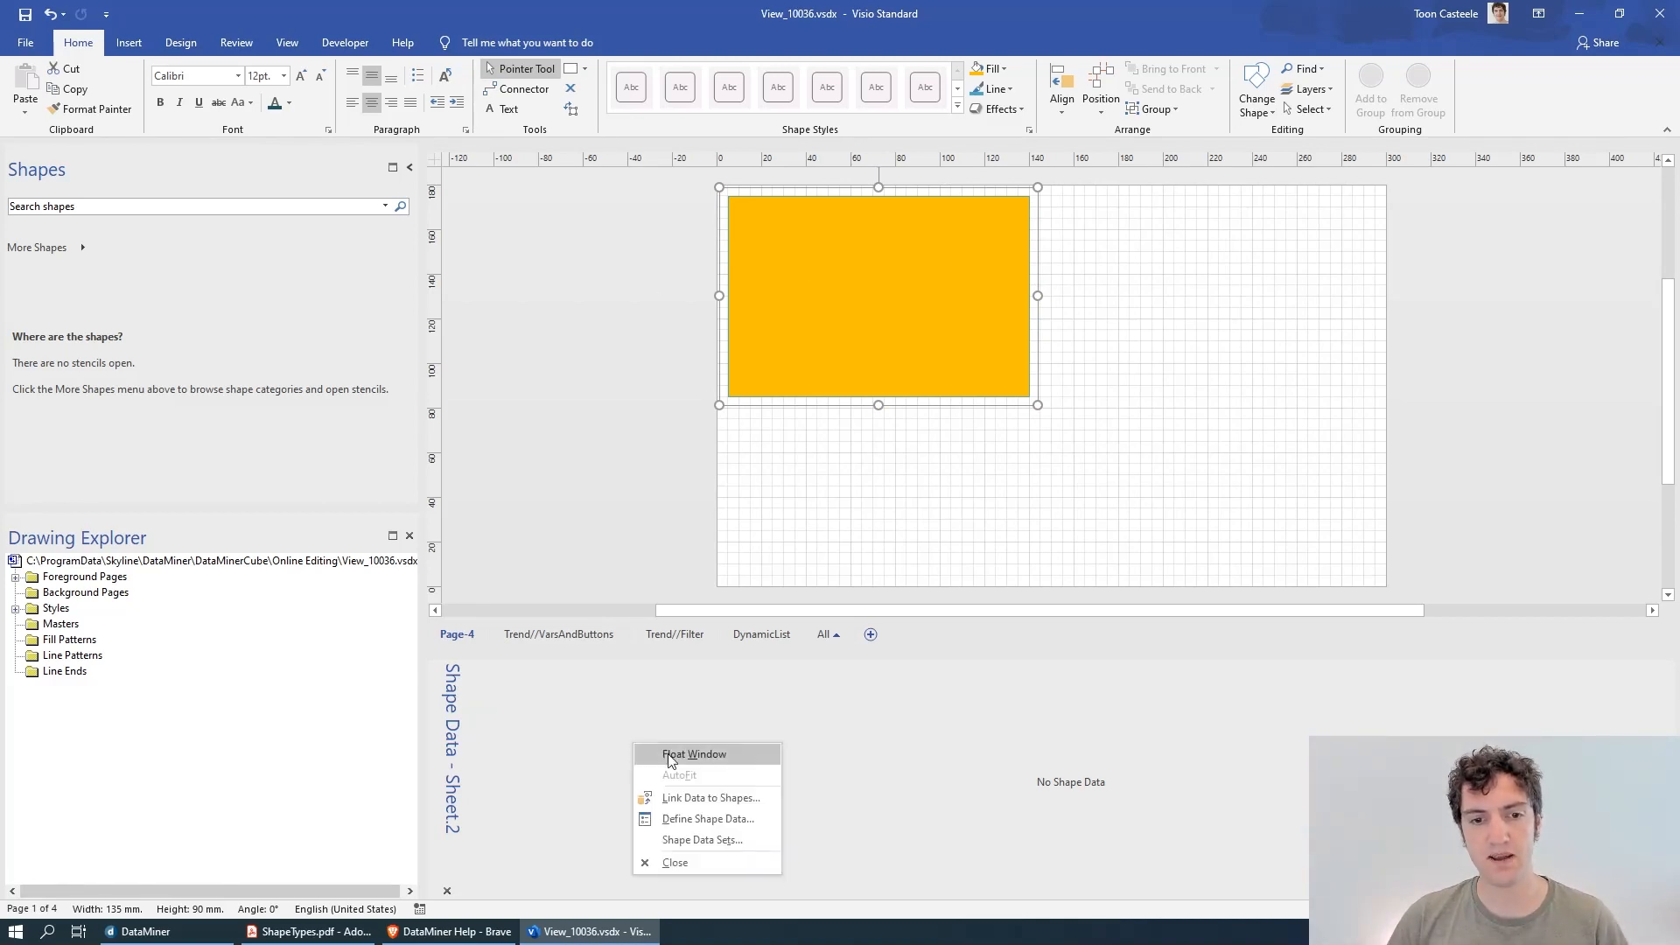
pyautogui.click(723, 817)
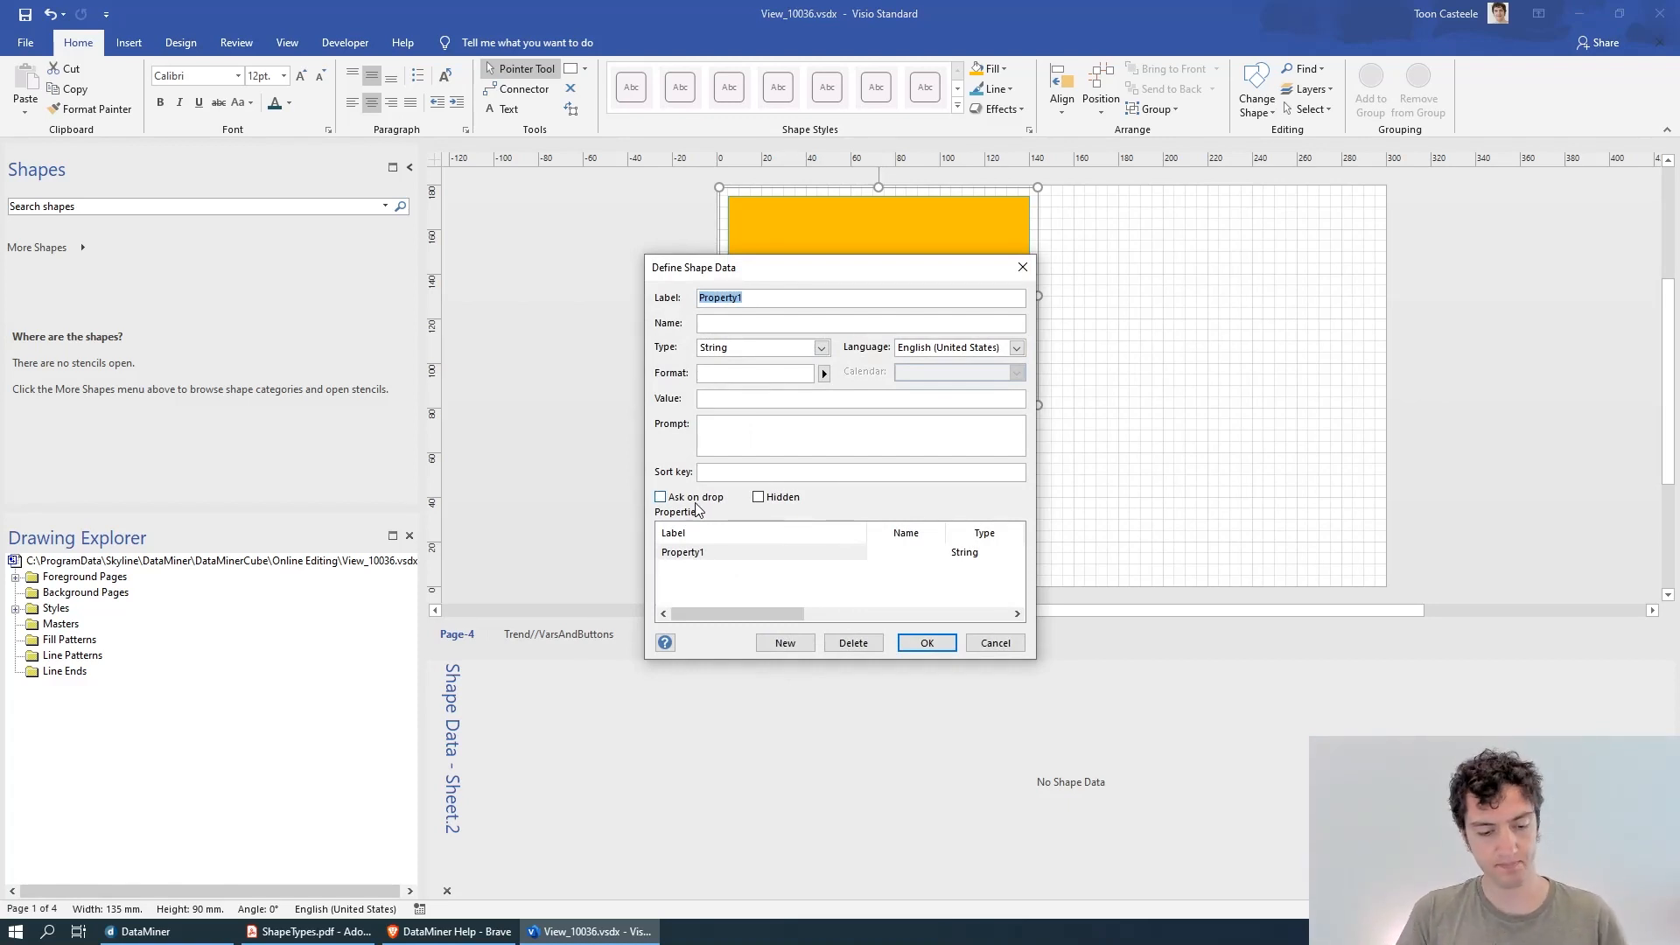
pyautogui.write('Element')
pyautogui.press('Tab')
pyautogui.press('Tab')
pyautogui.press('Tab')
pyautogui.press('Tab')
pyautogui.press('Tab')
pyautogui.press('Tab')
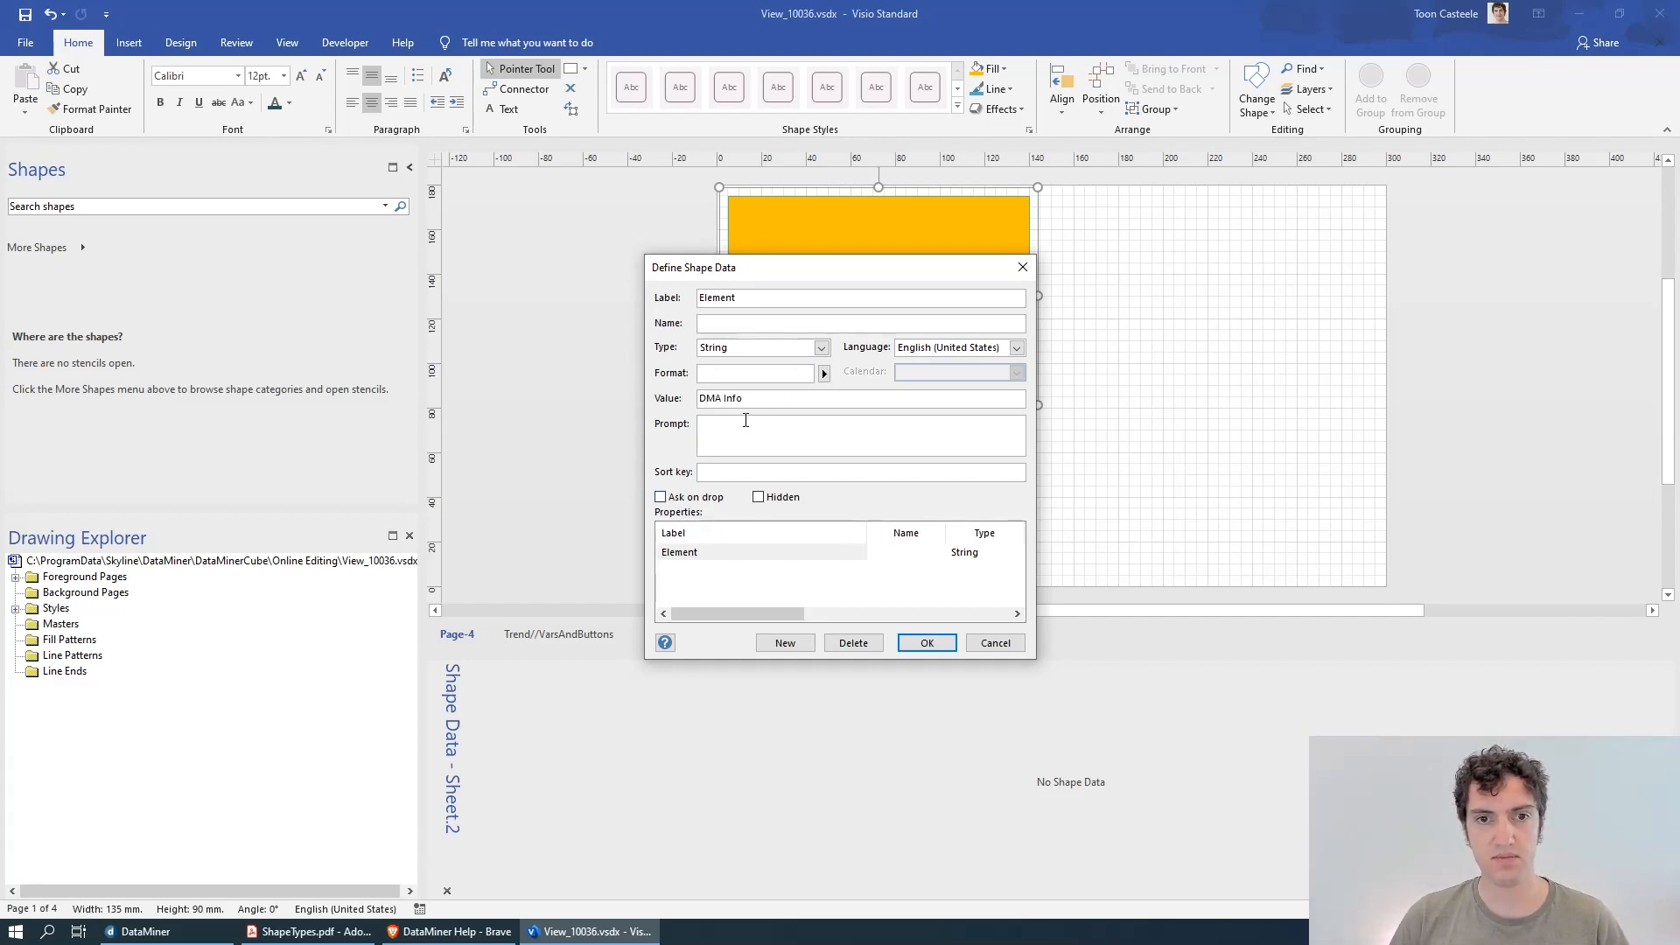
pyautogui.click(927, 644)
# - Save the drawing, check the DMA Info trend graph in DataMiner, and return to Visio
pyautogui.click(644, 355)
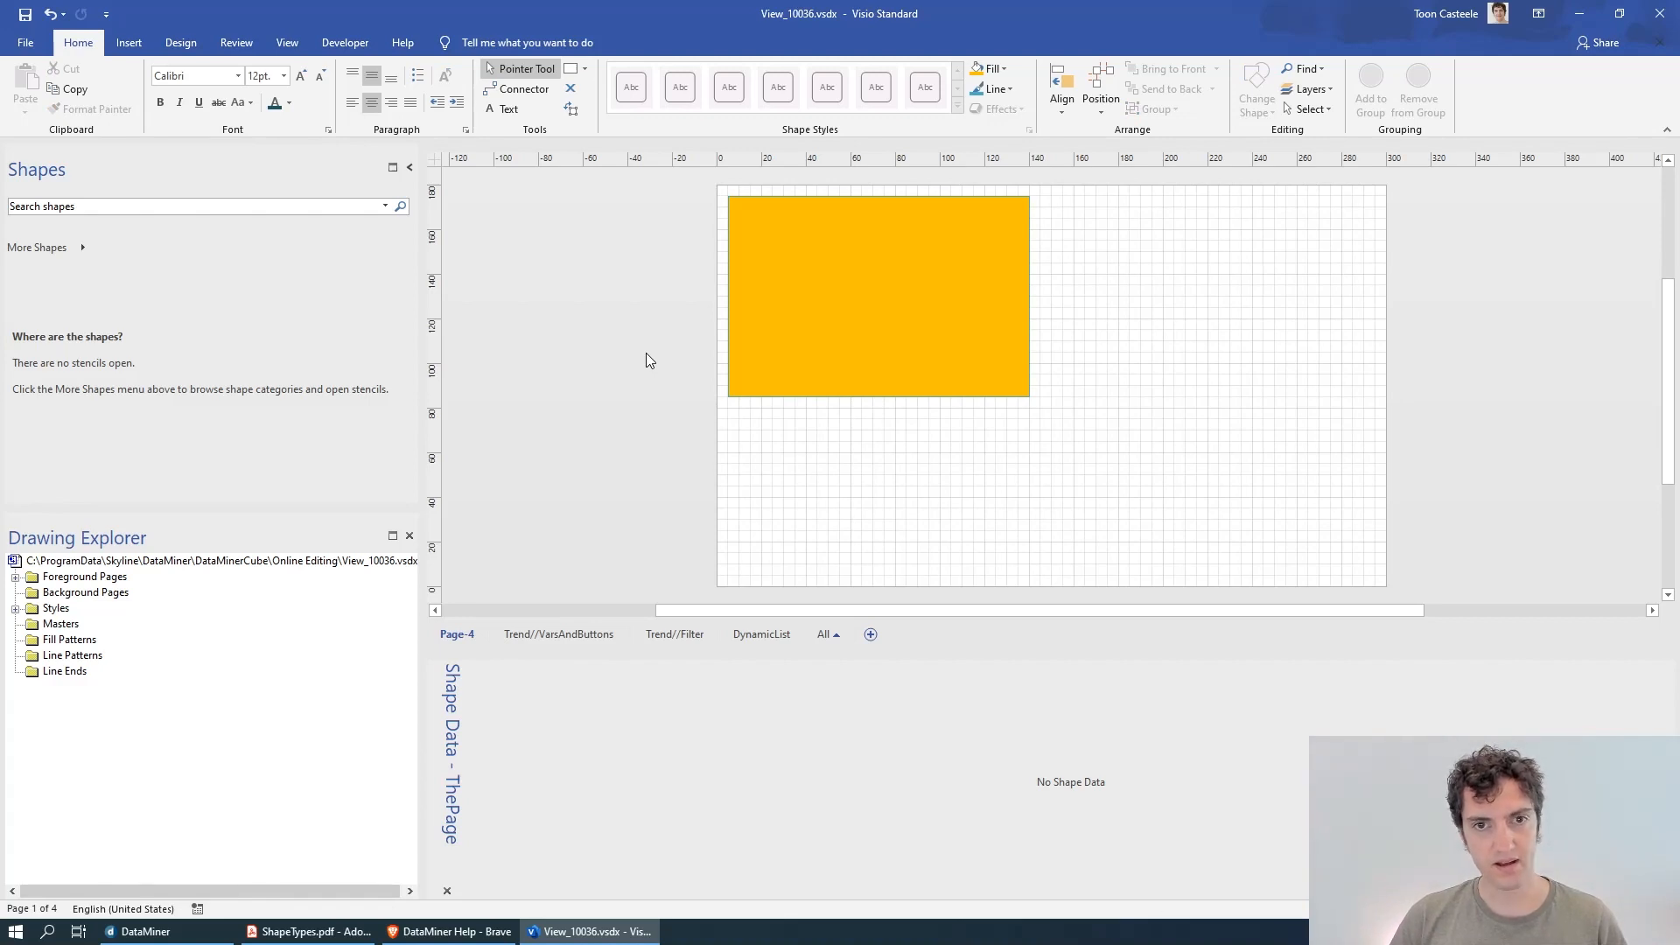
pyautogui.hotkey('alt', 'Tab')
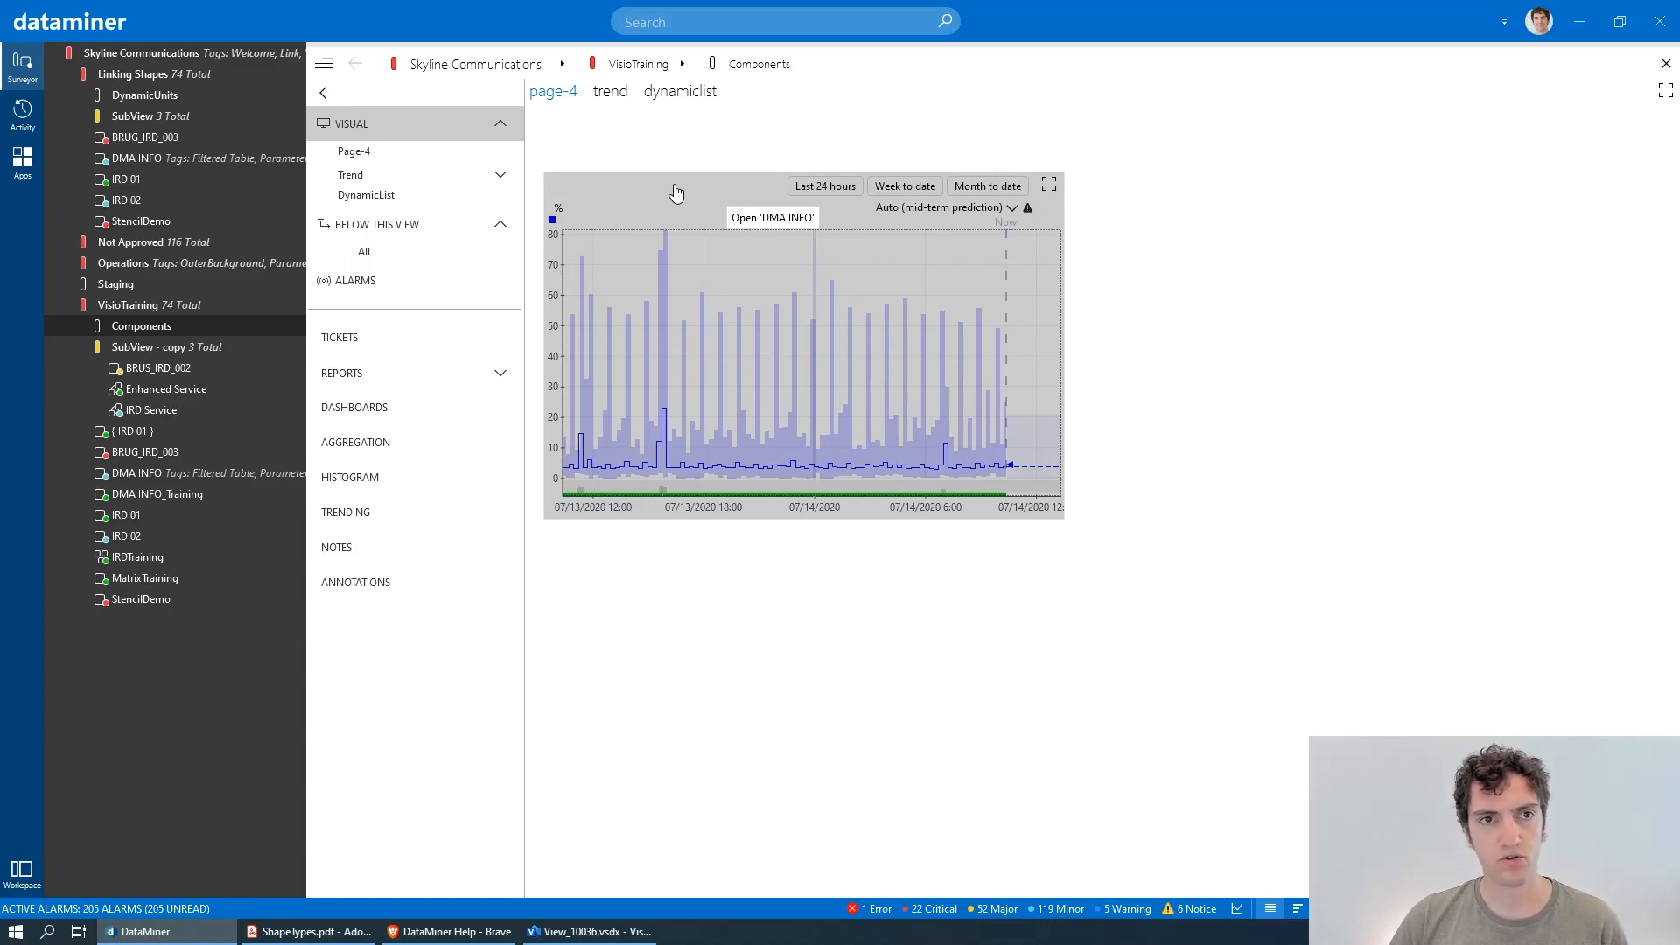
pyautogui.hotkey('alt', 'Tab')
# - Expand the new page's shape tree in the Drawing Explorer and inspect the shape data of Sheet.2 and its nested Sheet.1
pyautogui.click(863, 293)
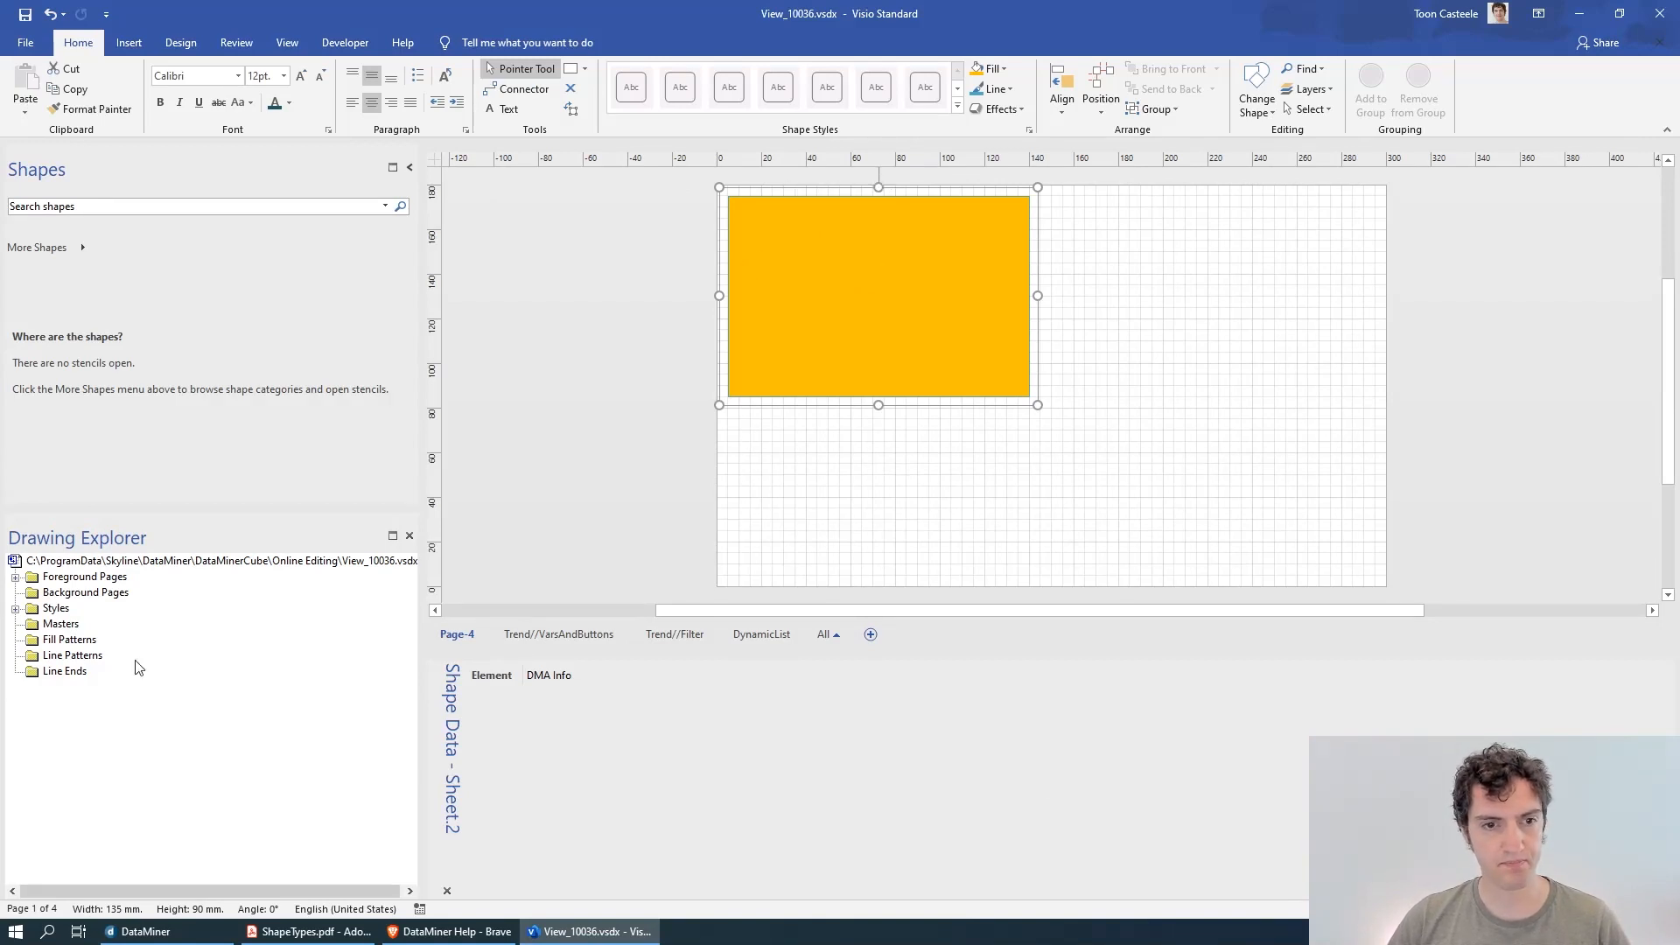
pyautogui.click(15, 578)
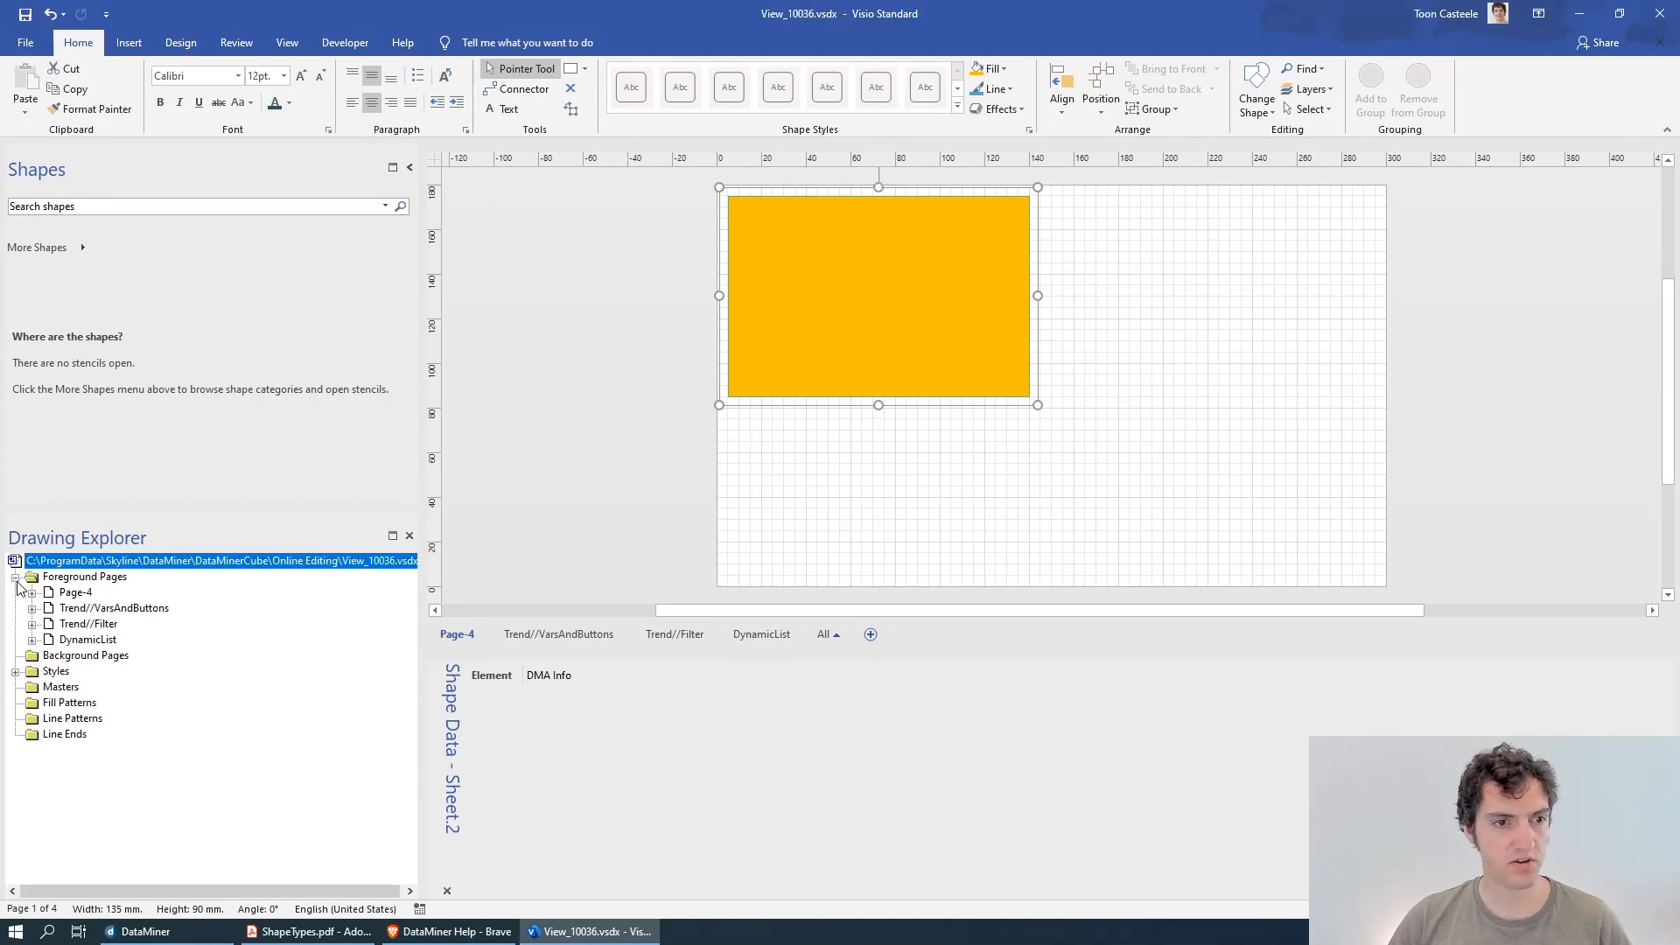
pyautogui.click(32, 592)
pyautogui.click(49, 608)
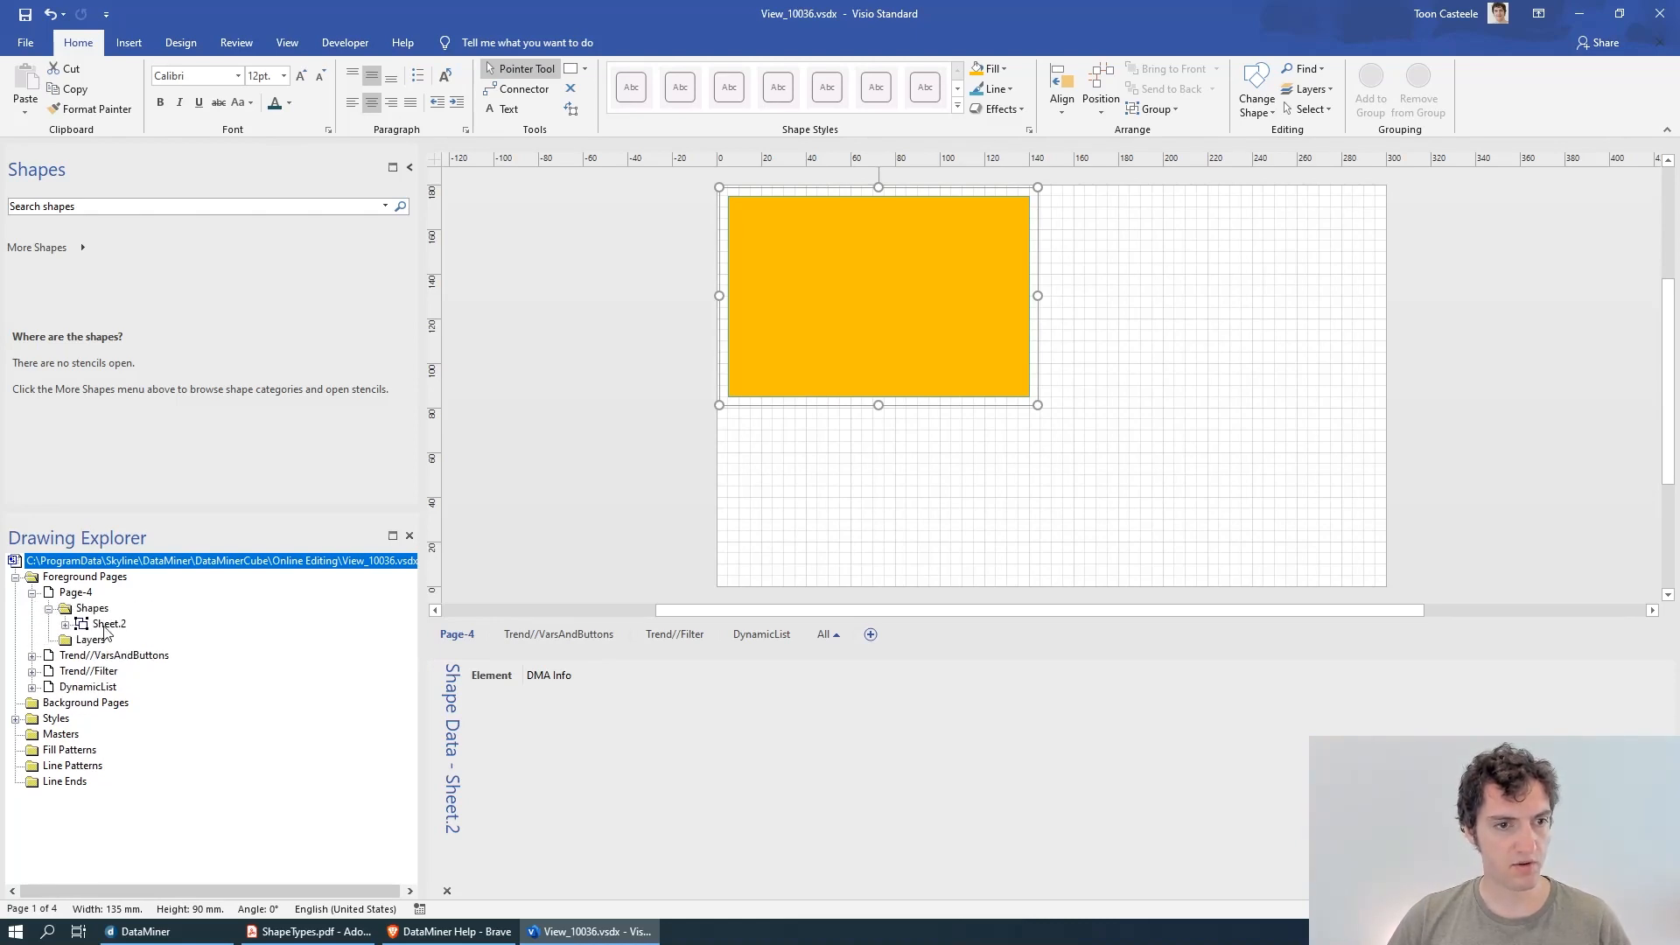
pyautogui.click(107, 625)
pyautogui.click(65, 624)
pyautogui.click(81, 640)
pyautogui.click(131, 657)
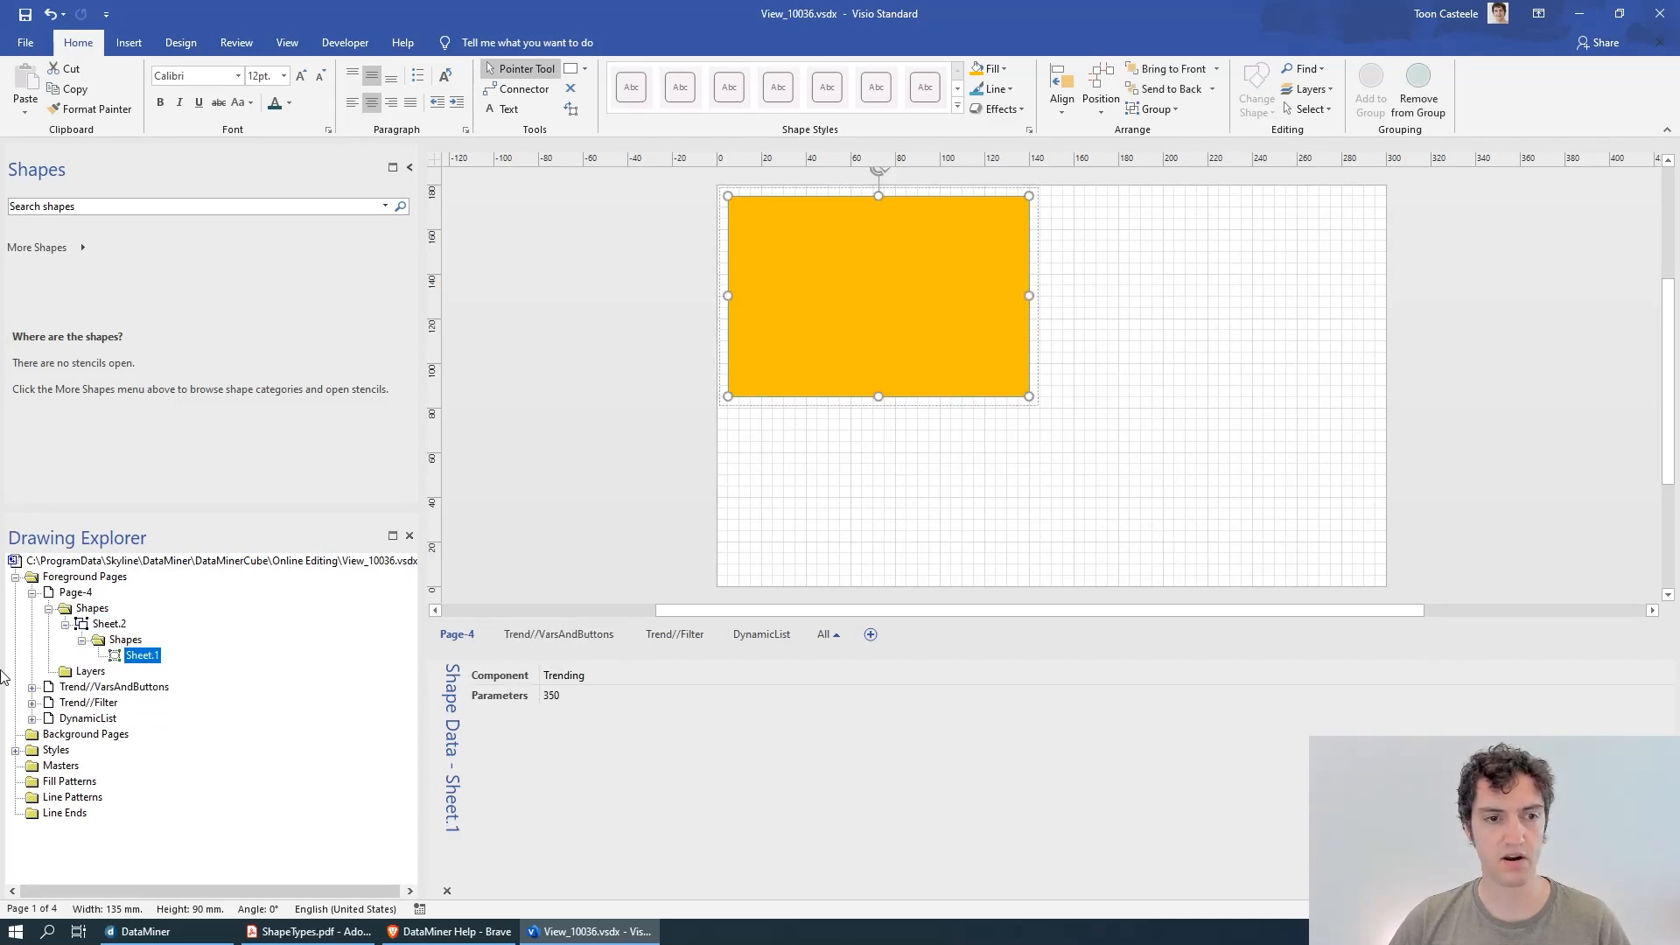
# - Add an Enabled shape data field with the value False to the rectangle's group, Sheet.2
pyautogui.click(109, 624)
pyautogui.rightClick(601, 738)
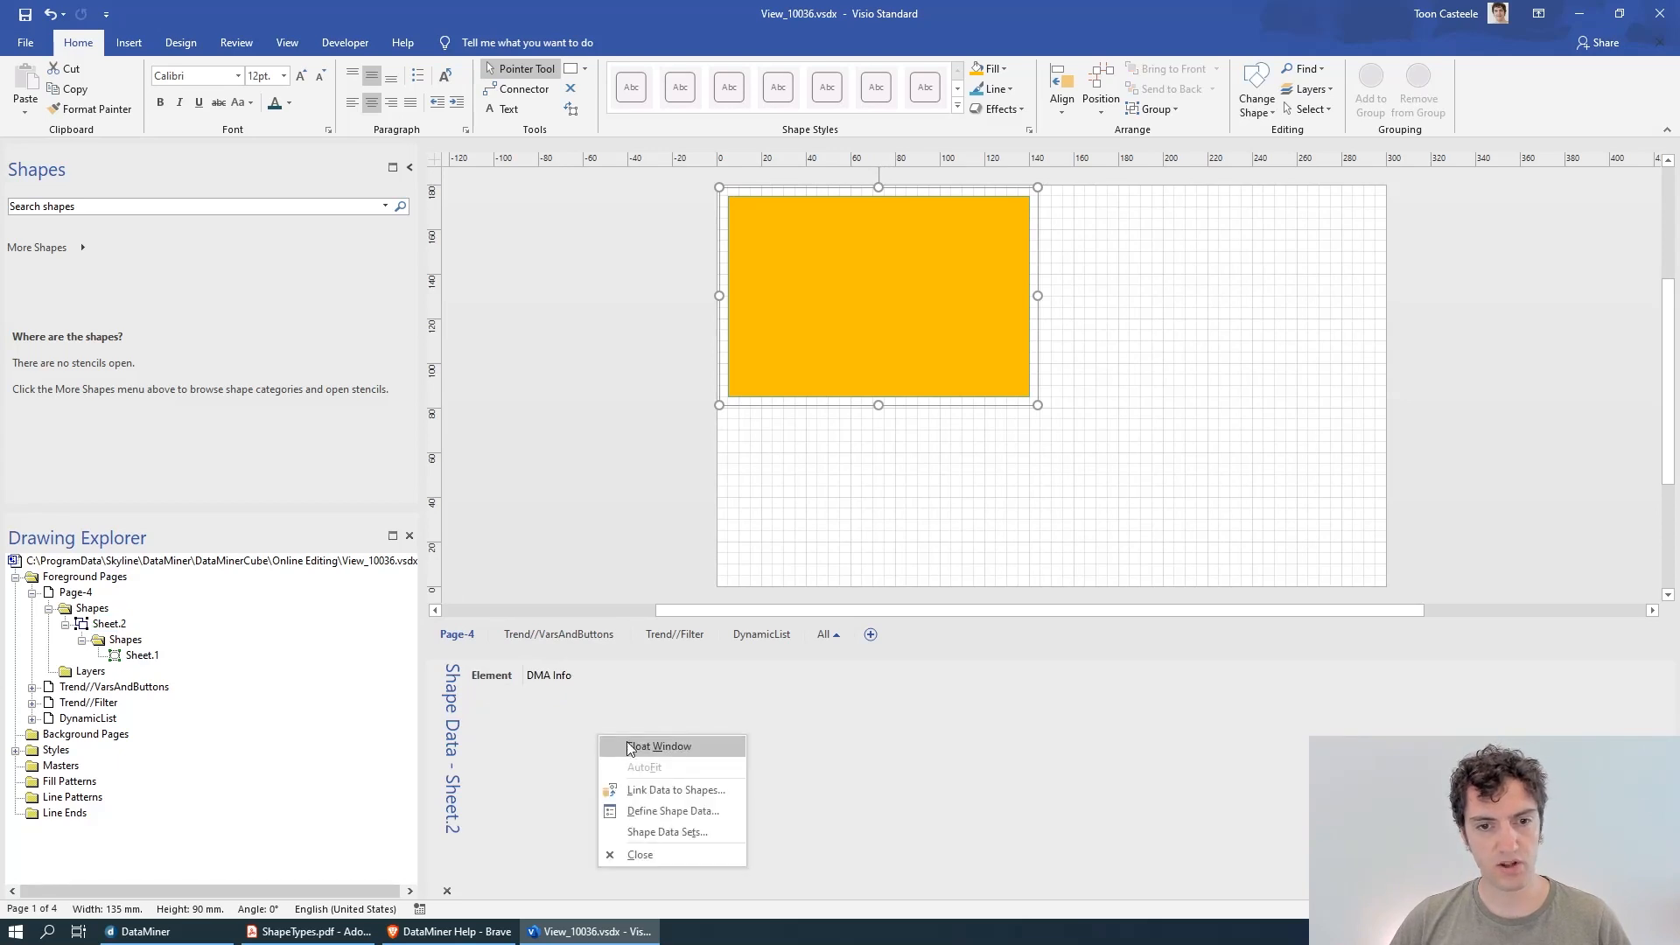
pyautogui.click(686, 811)
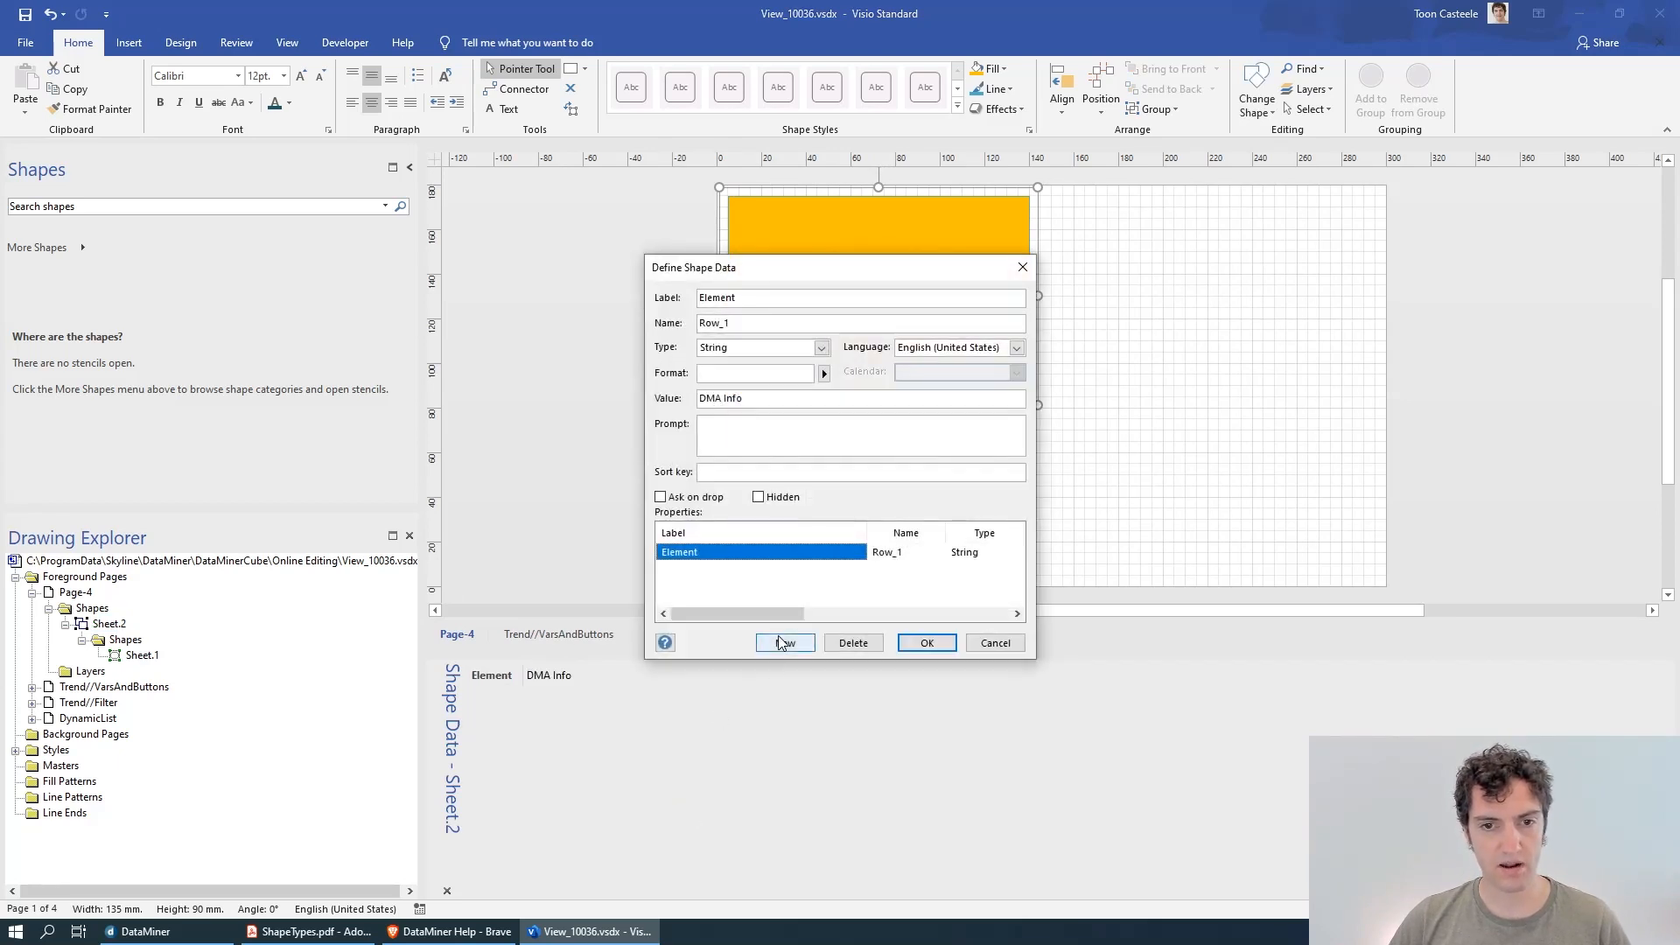
pyautogui.click(786, 645)
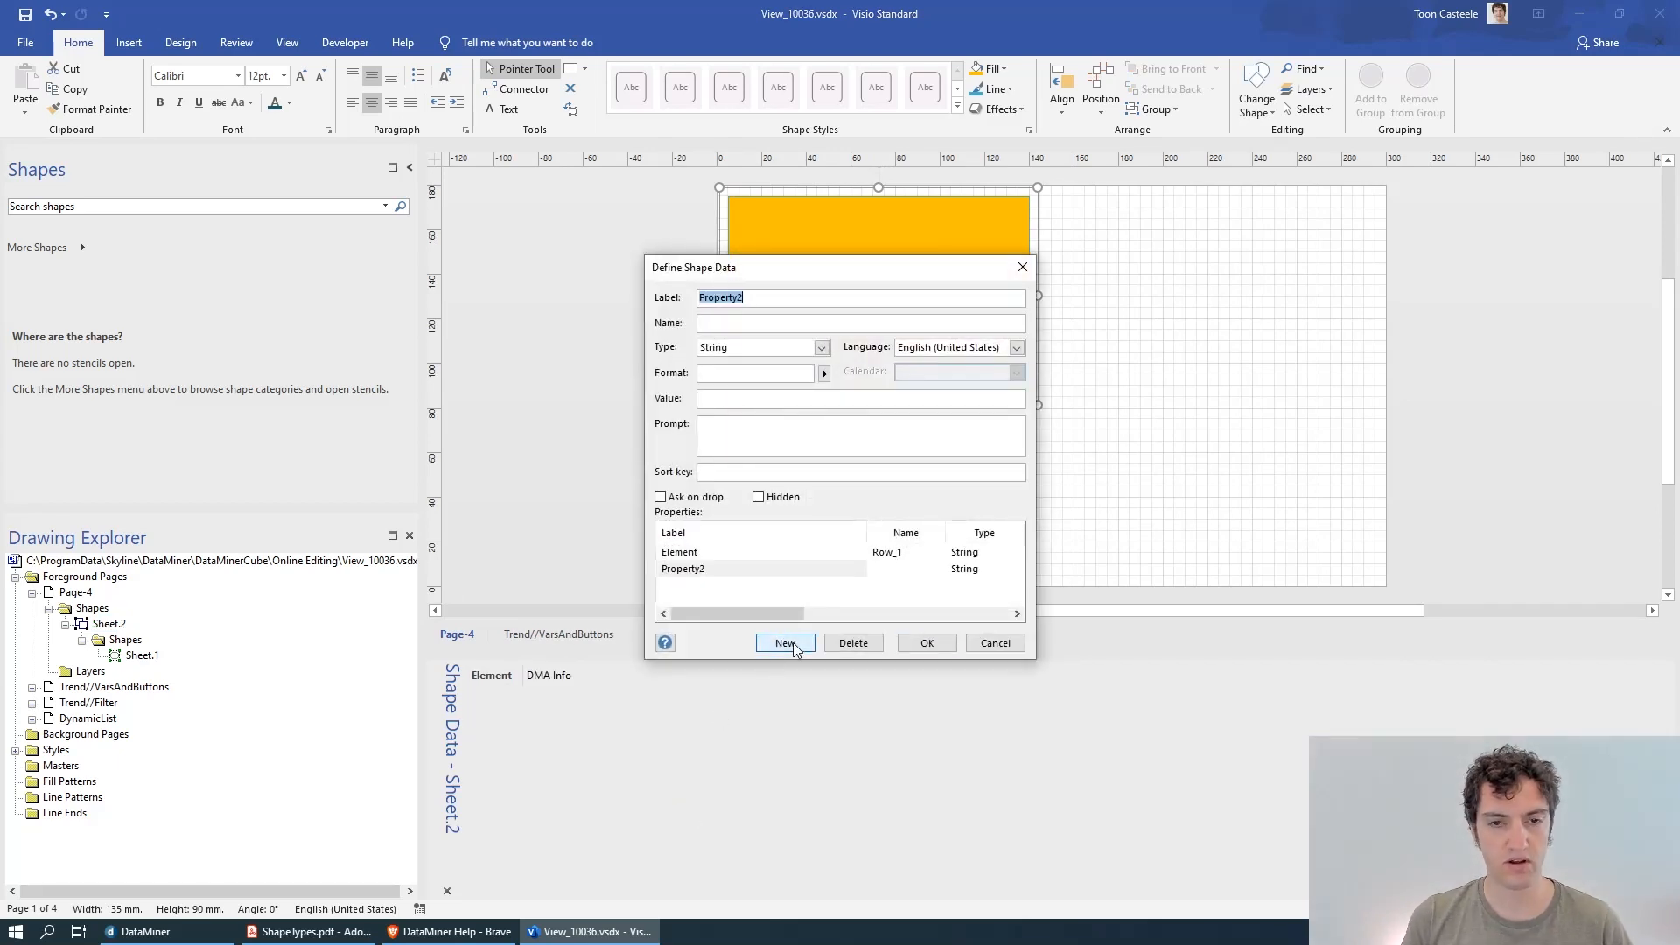
pyautogui.write('Enabled')
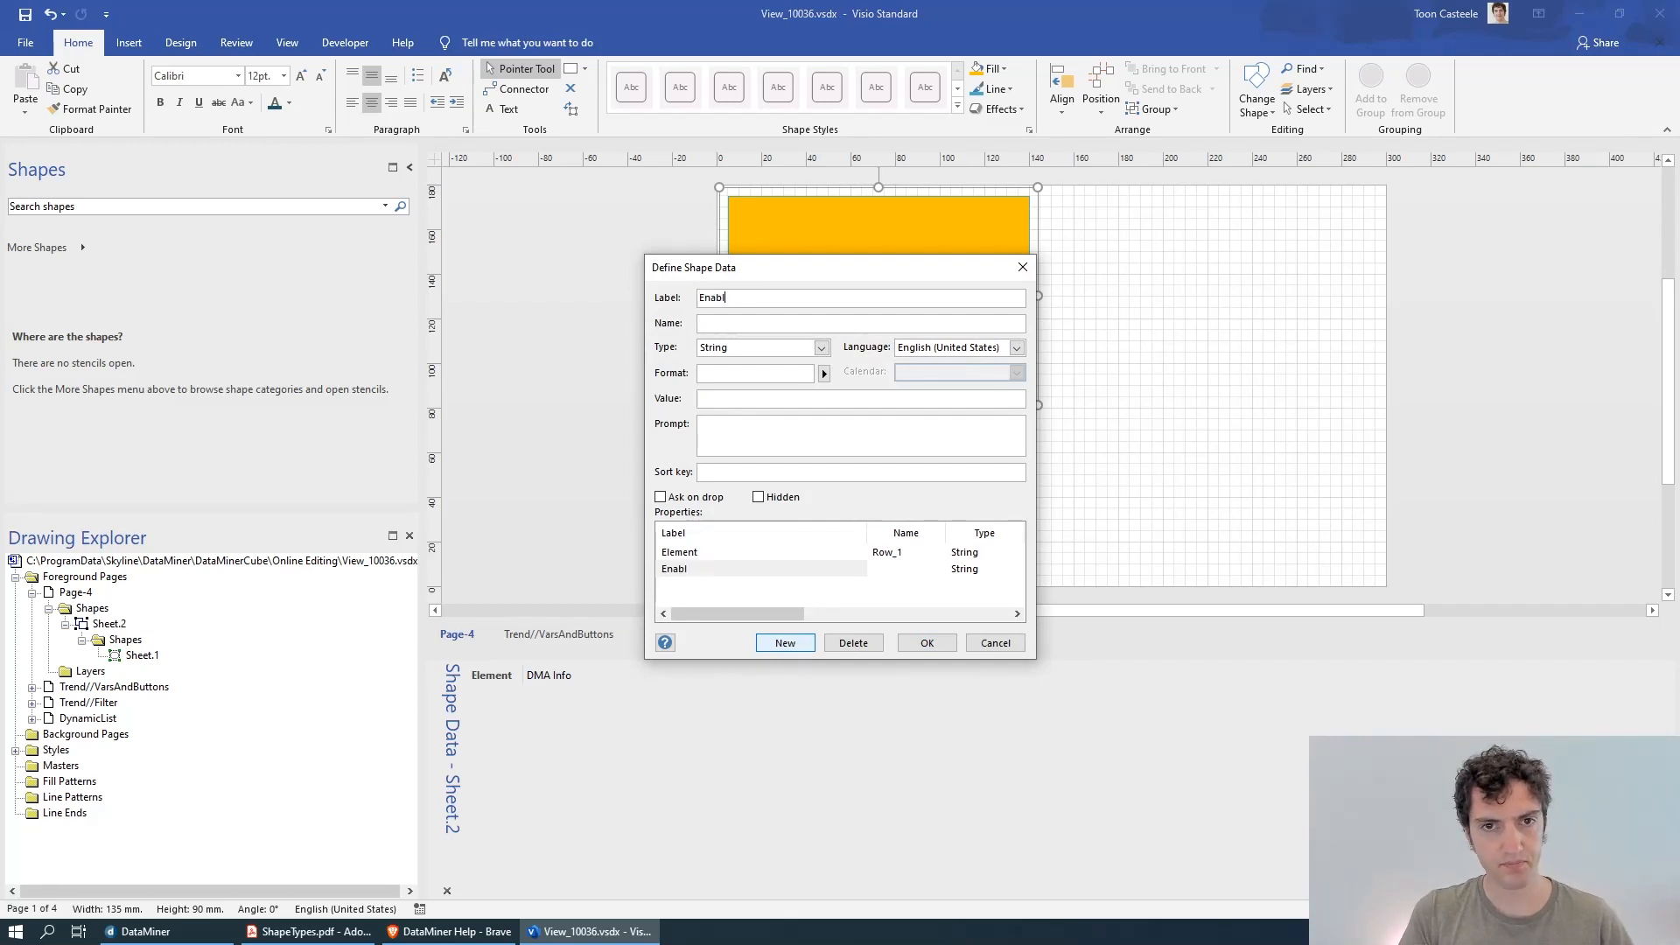
pyautogui.press('Tab')
pyautogui.press('Tab')
pyautogui.press('Tab')
pyautogui.press('Tab')
pyautogui.write('False')
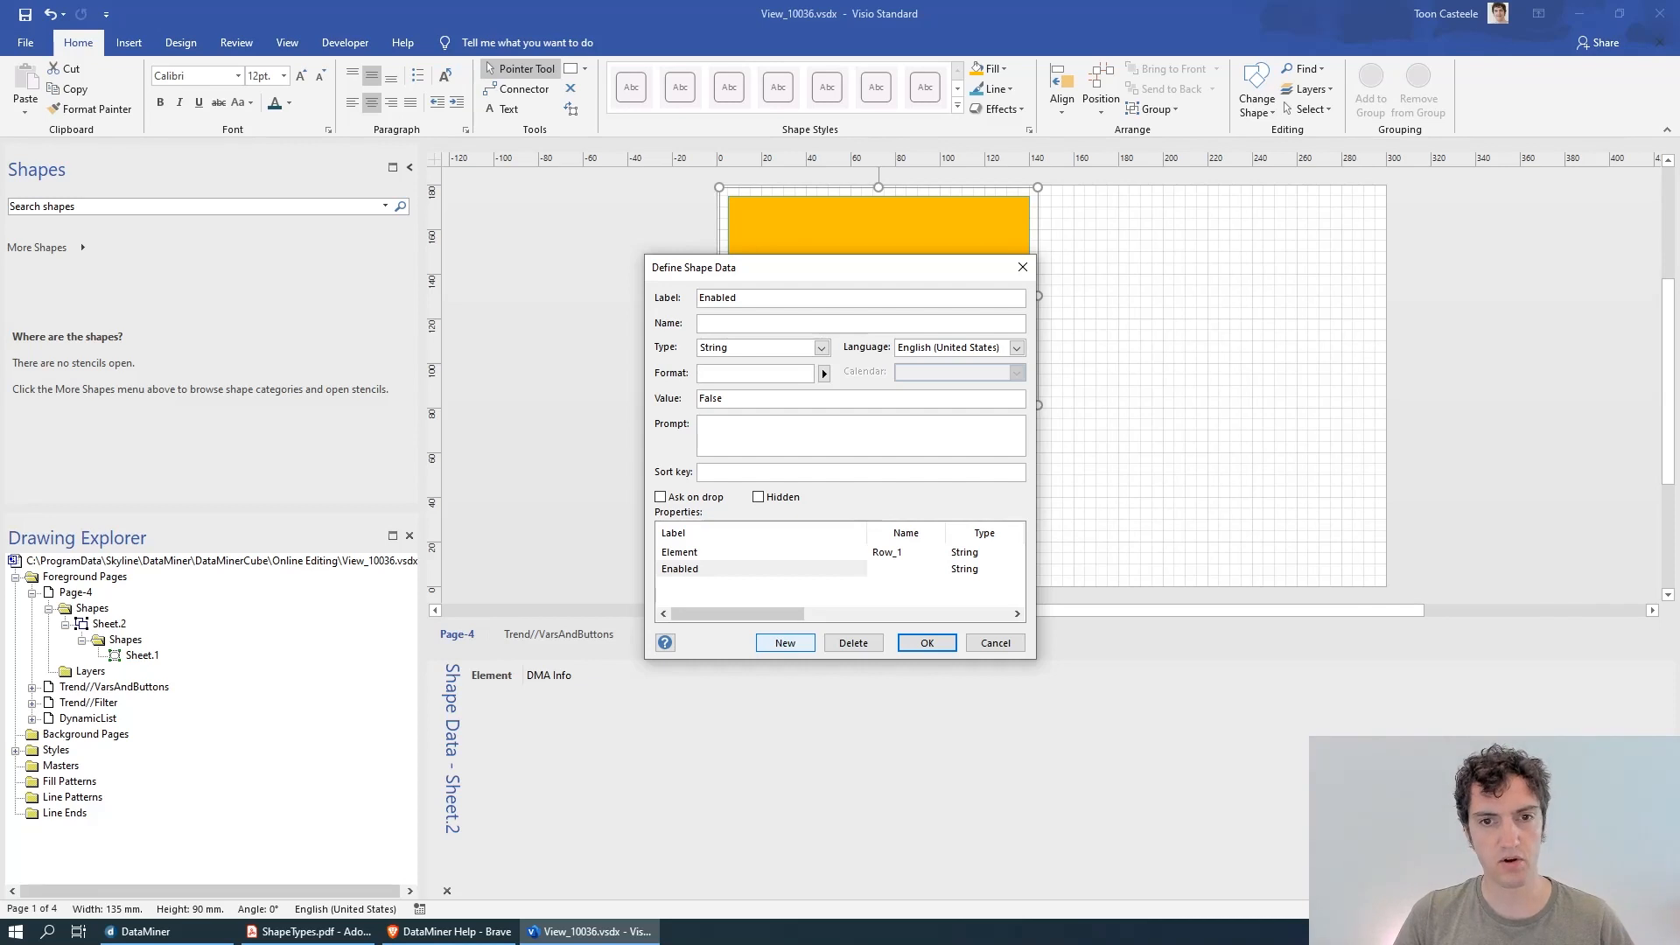
pyautogui.press('Return')
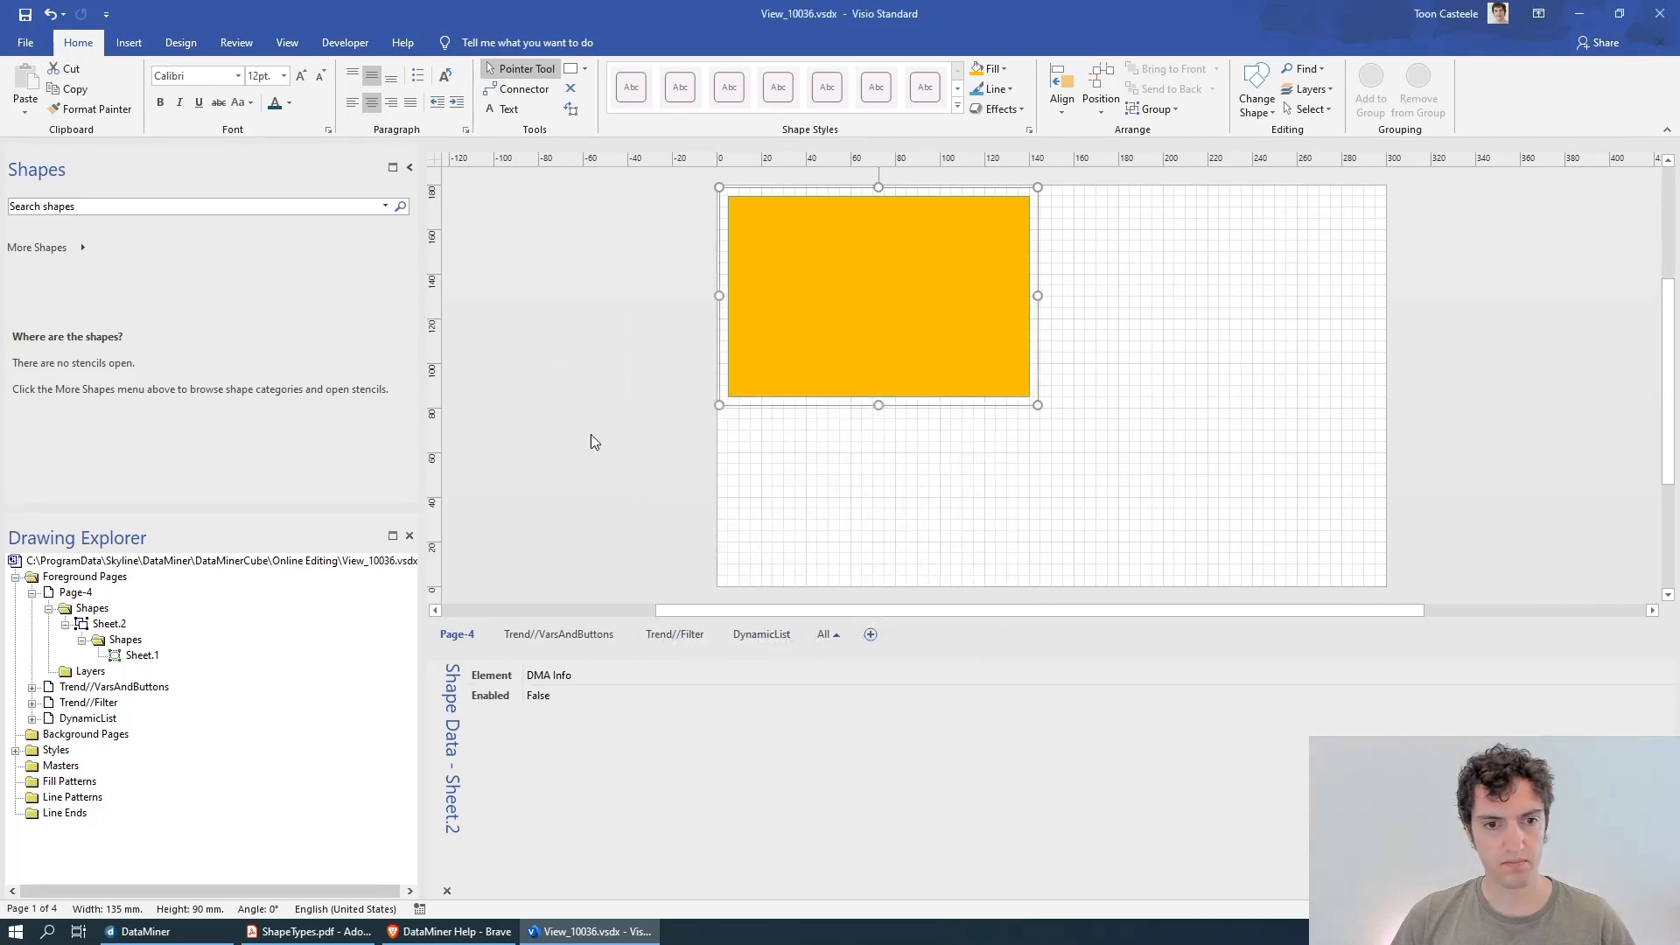
pyautogui.click(569, 344)
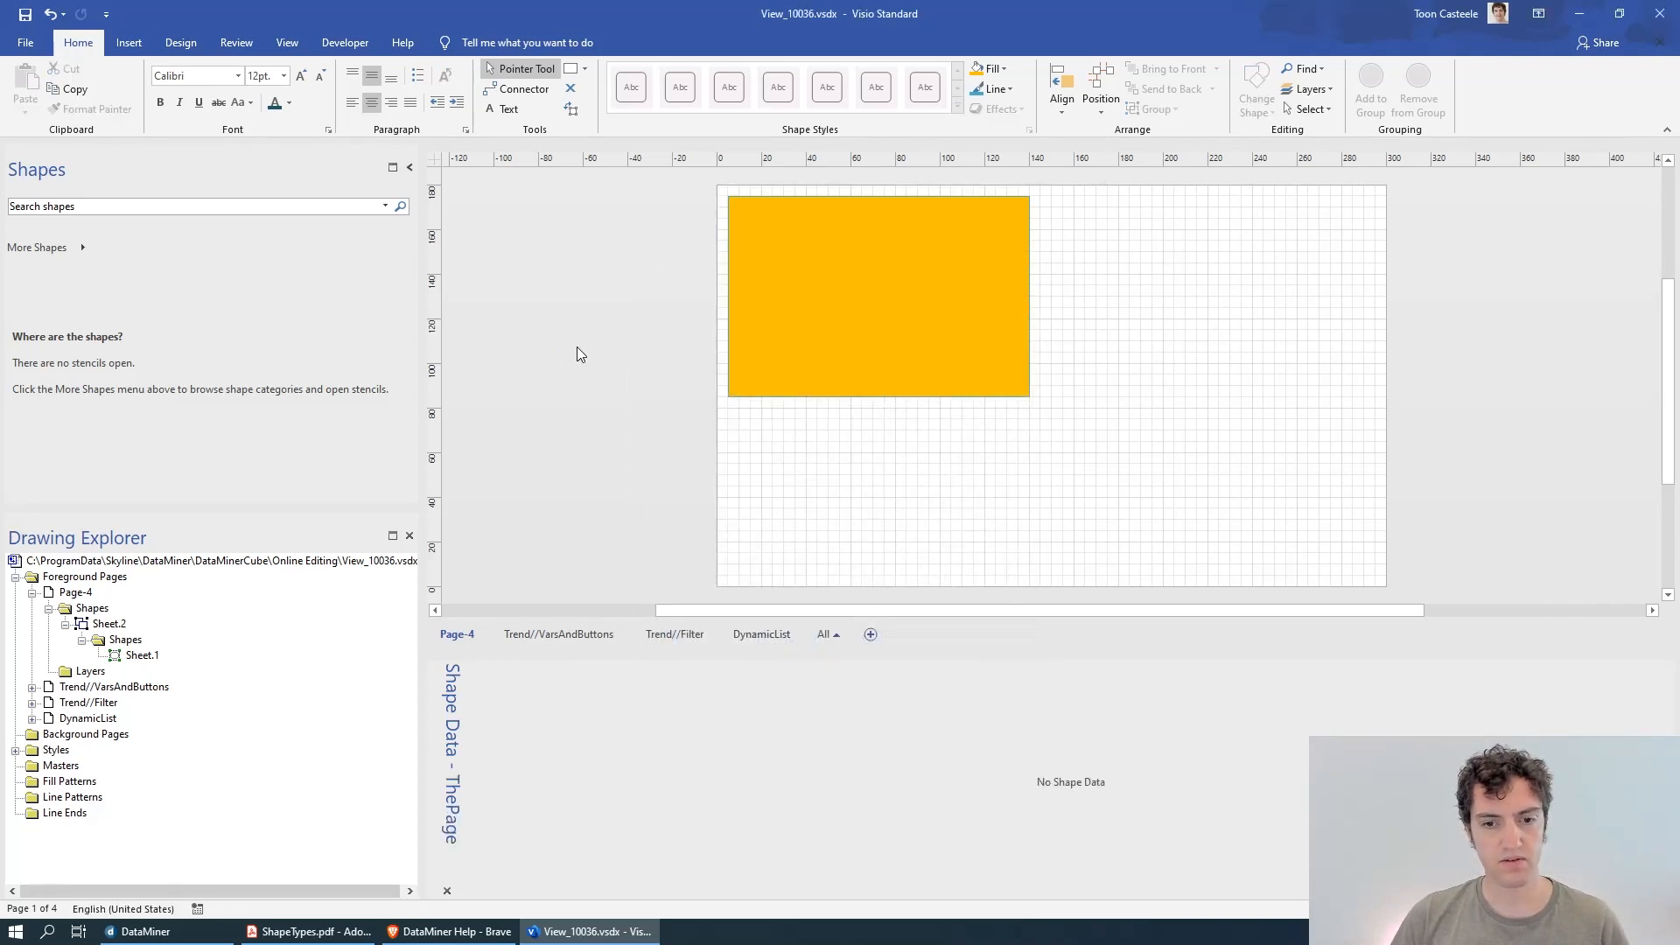
# - Switch to DataMiner, pan and zoom the trend graph to check its interaction, and return to Visio
pyautogui.hotkey('alt', 'Tab')
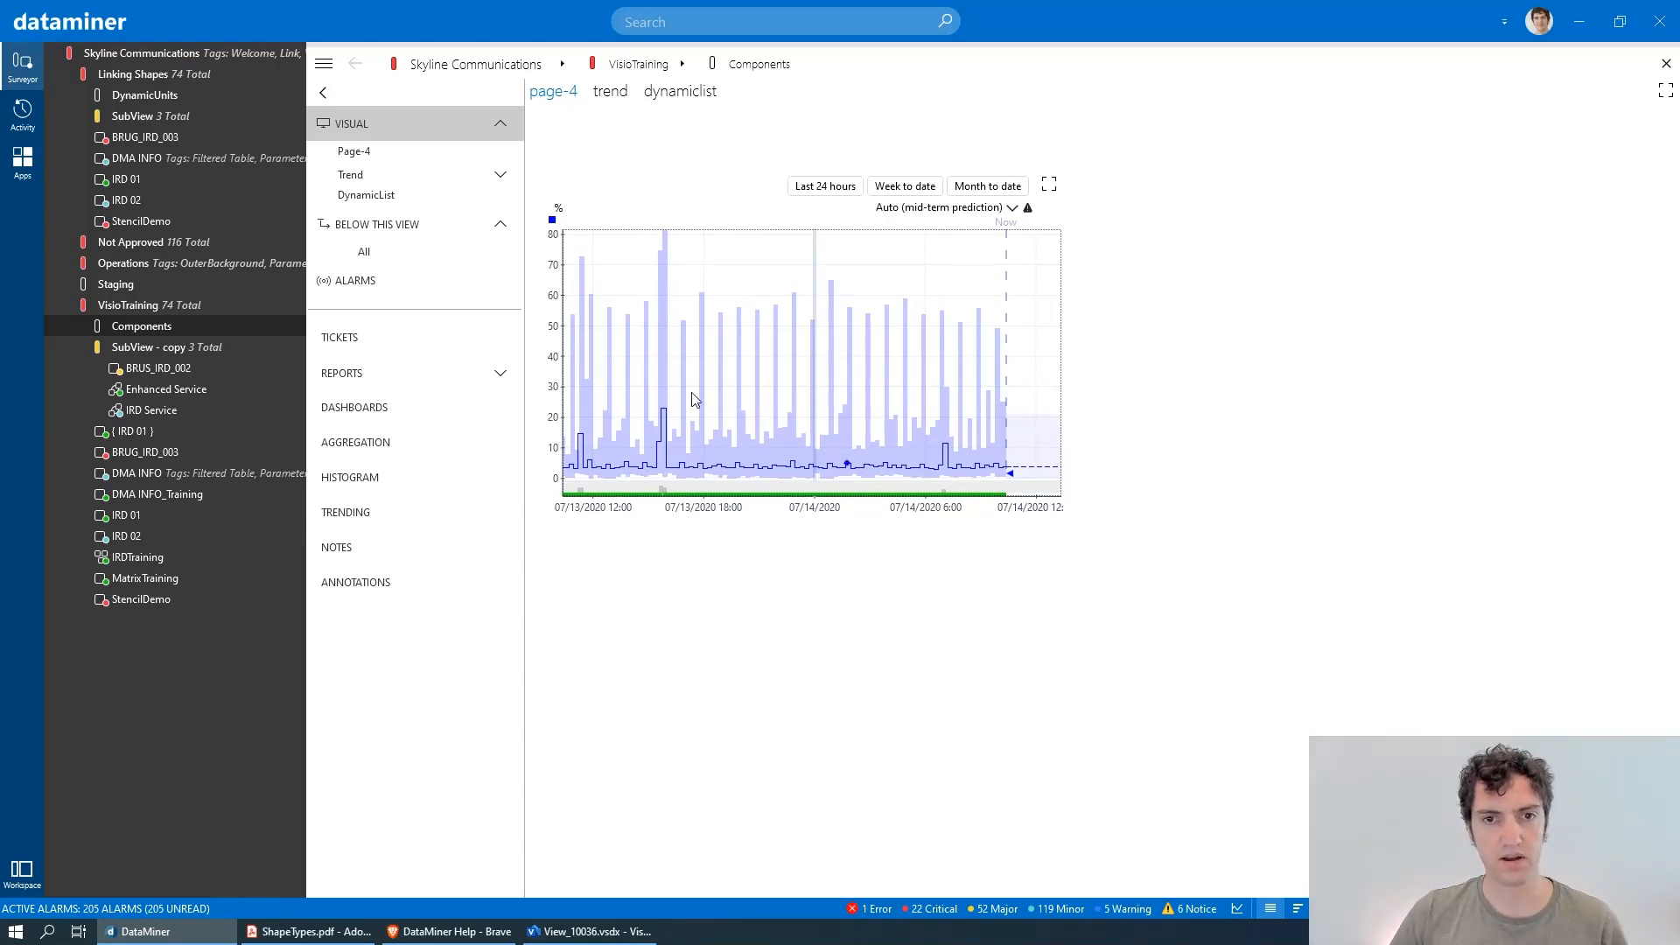
pyautogui.moveTo(700, 412); pyautogui.dragTo(963, 401)
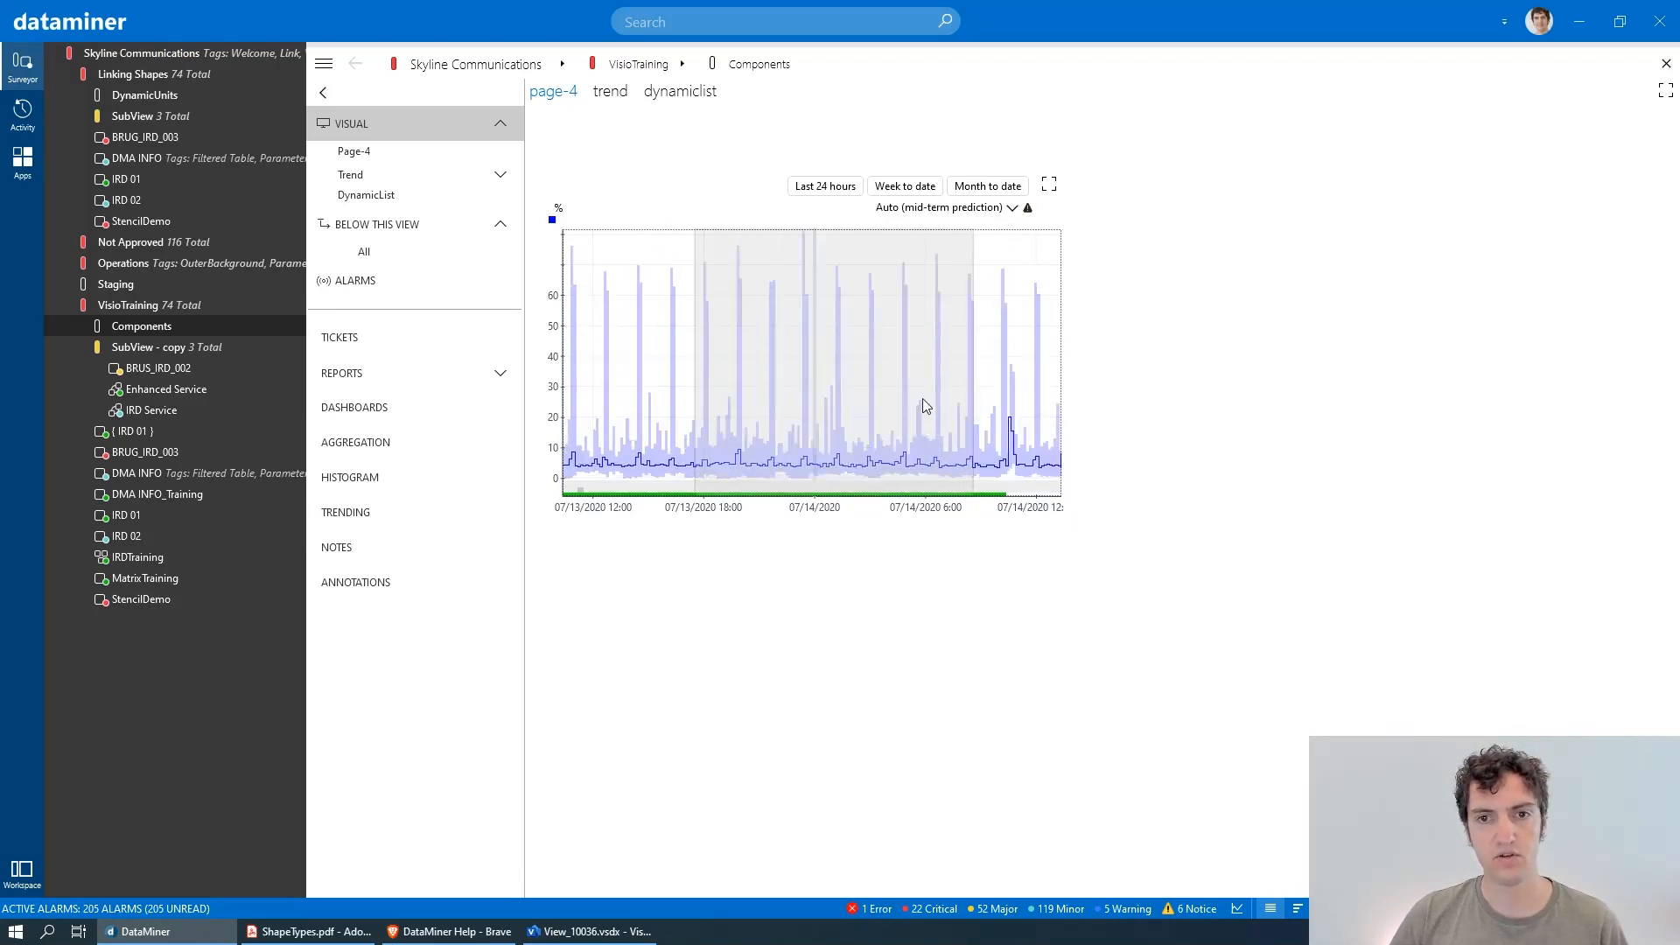
pyautogui.scroll(-5, 906, 395)
pyautogui.scroll(2, 819, 384)
pyautogui.moveTo(814, 382); pyautogui.dragTo(604, 380)
pyautogui.moveTo(751, 368); pyautogui.dragTo(836, 367)
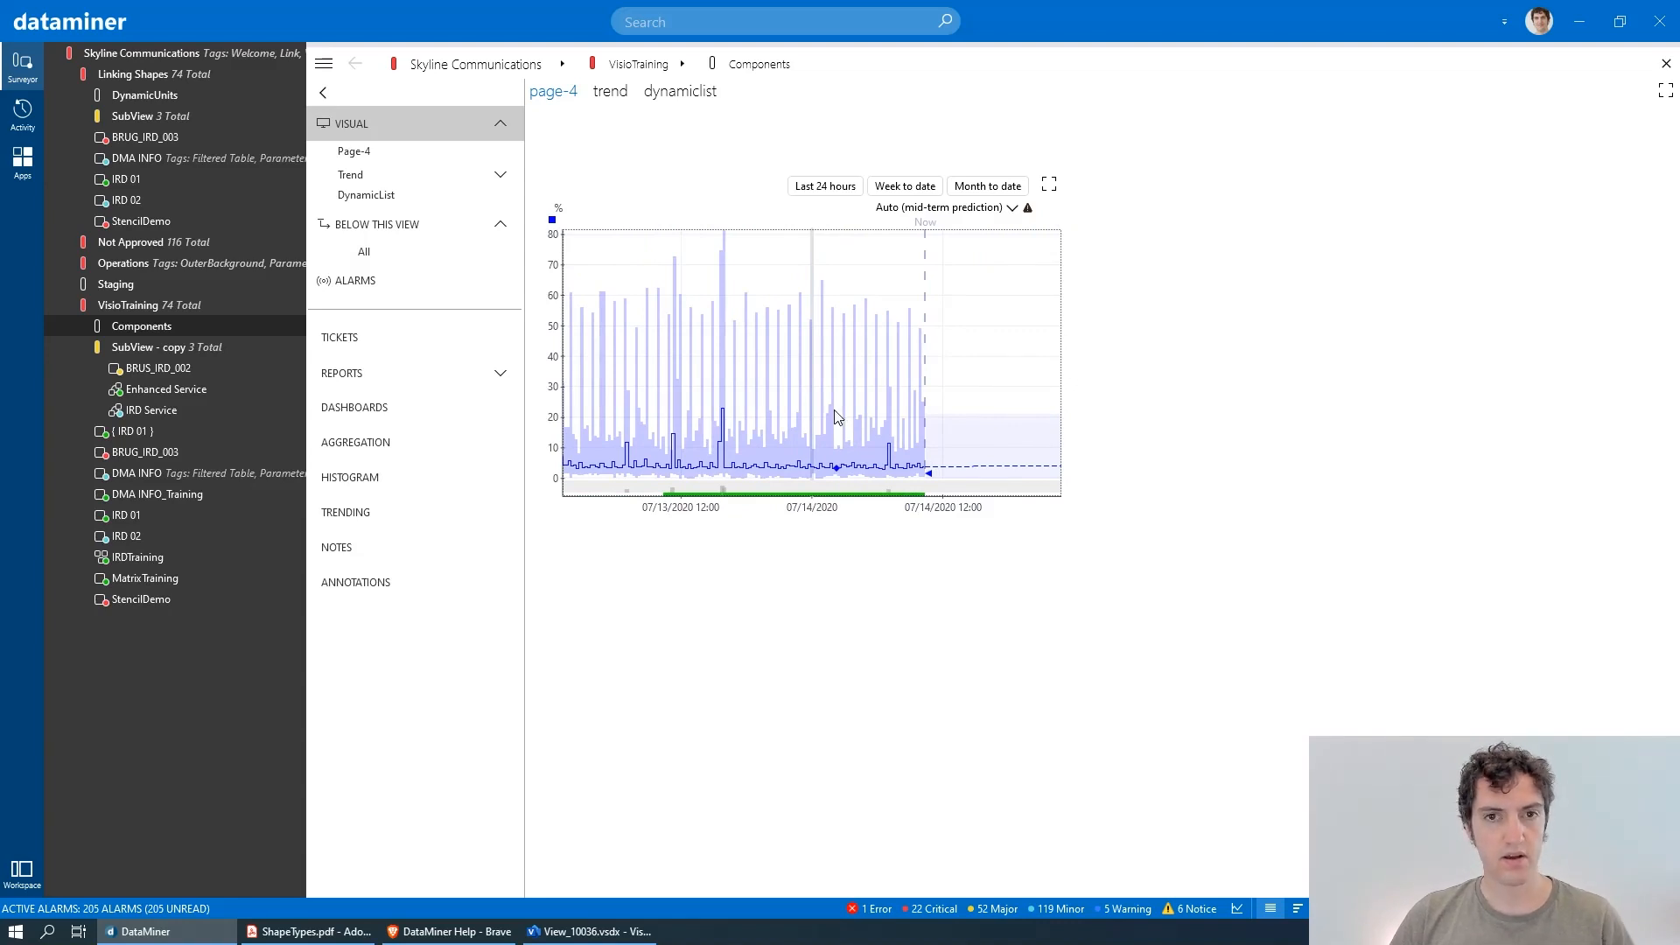
pyautogui.hotkey('alt', 'Tab')
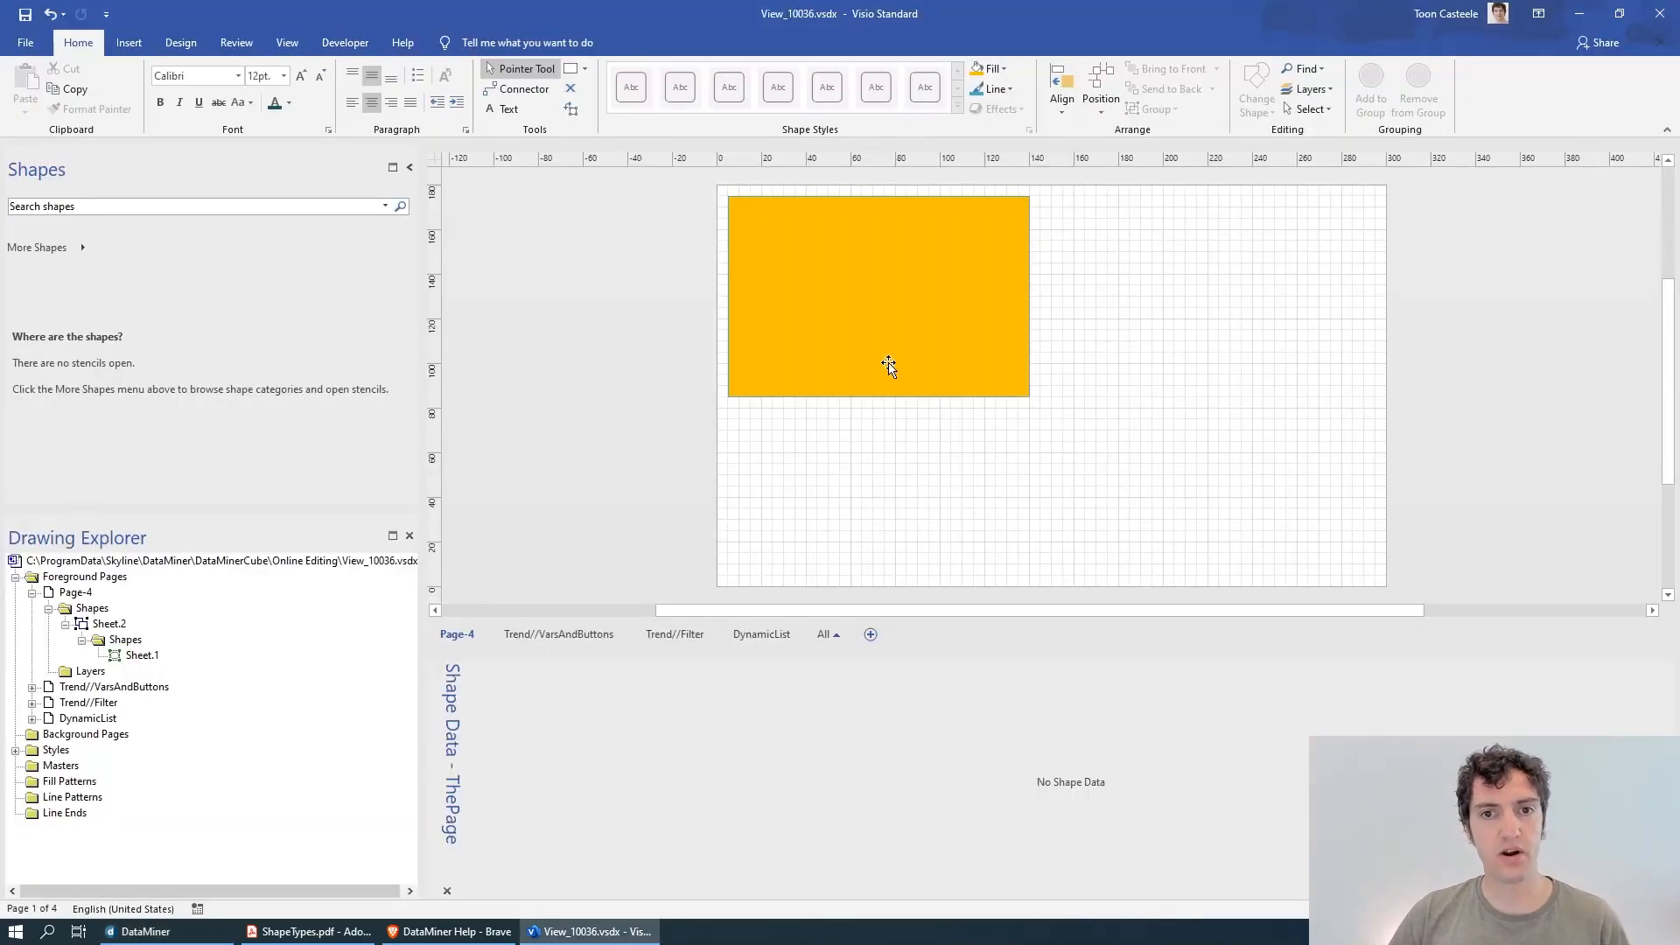
# - Copy the orange rectangle inside the group and place the copy beside the original, aligned with its upper edge
pyautogui.click(867, 330)
pyautogui.click(874, 324)
pyautogui.hotkey('ctrl', 'c')
pyautogui.hotkey('ctrl', 'v')
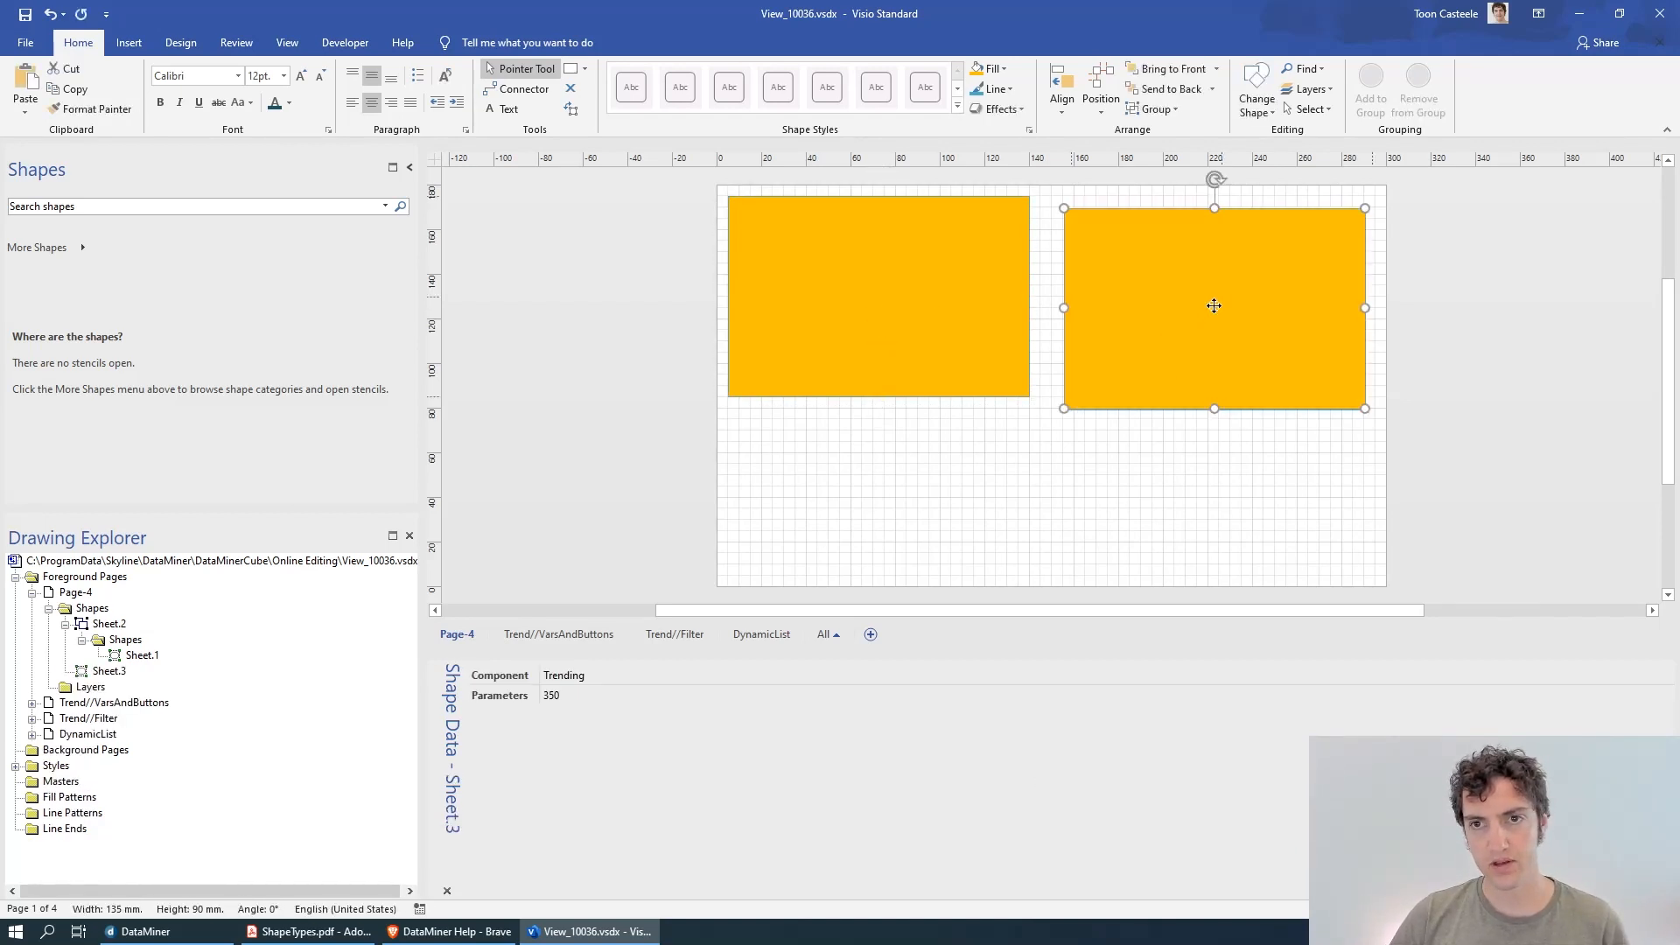
pyautogui.moveTo(1215, 309); pyautogui.dragTo(1213, 306)
# - Set the copied rectangle's Parameters shape data to DMA Info:350
pyautogui.click(580, 696)
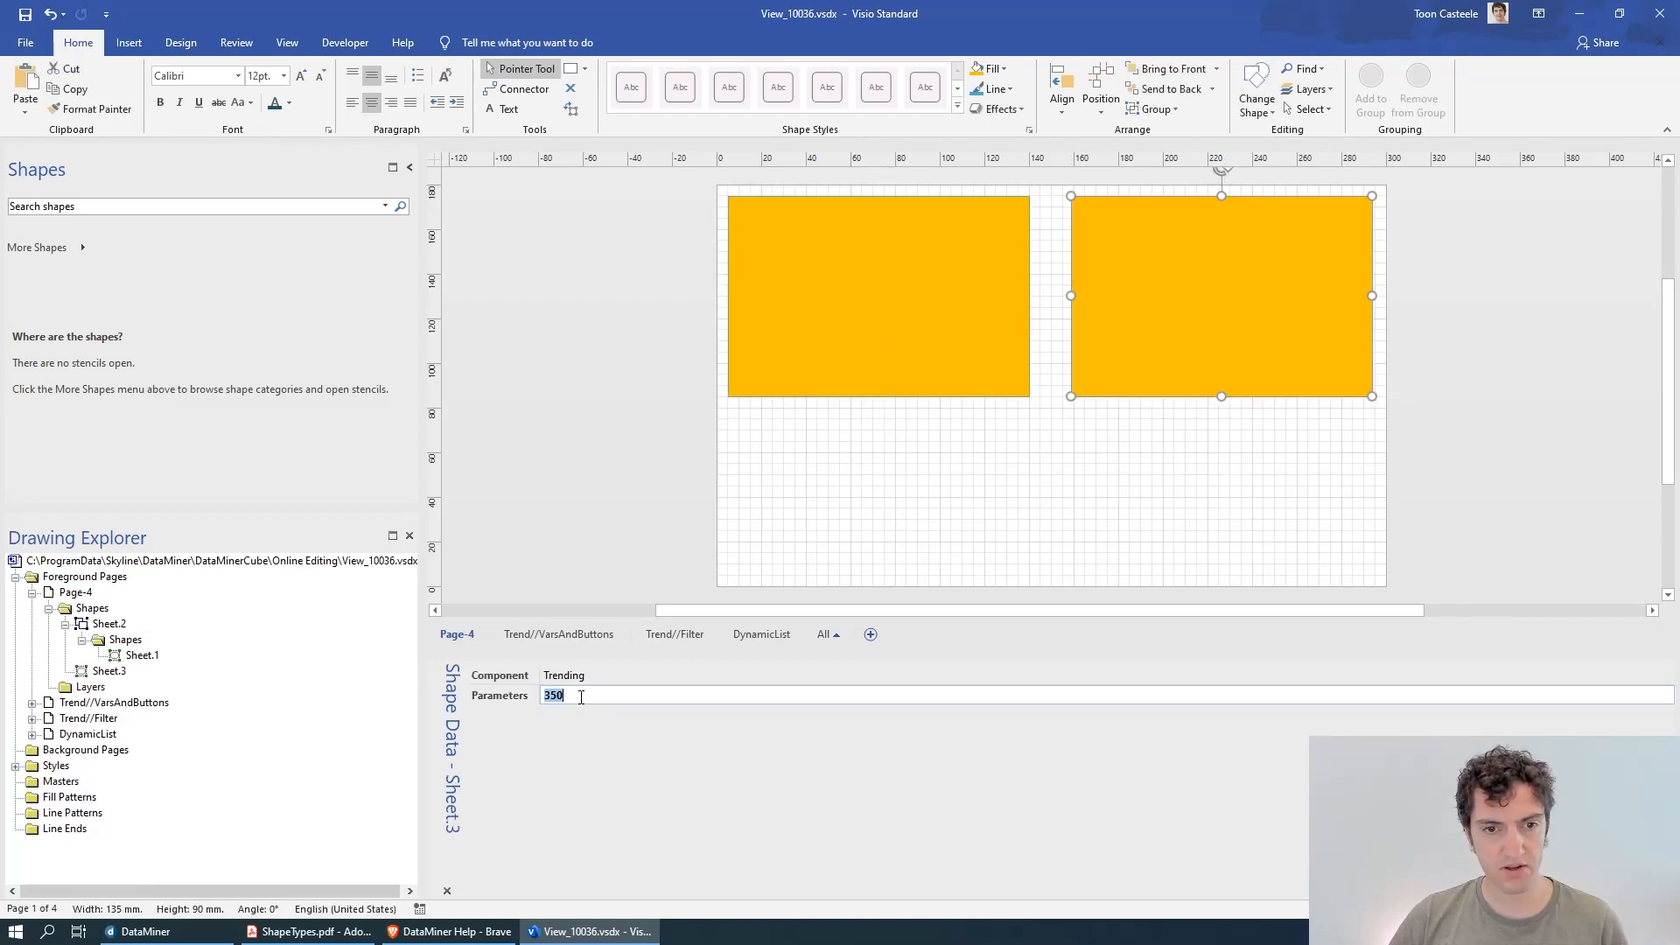
pyautogui.press('Home')
pyautogui.write('DMA Info:')
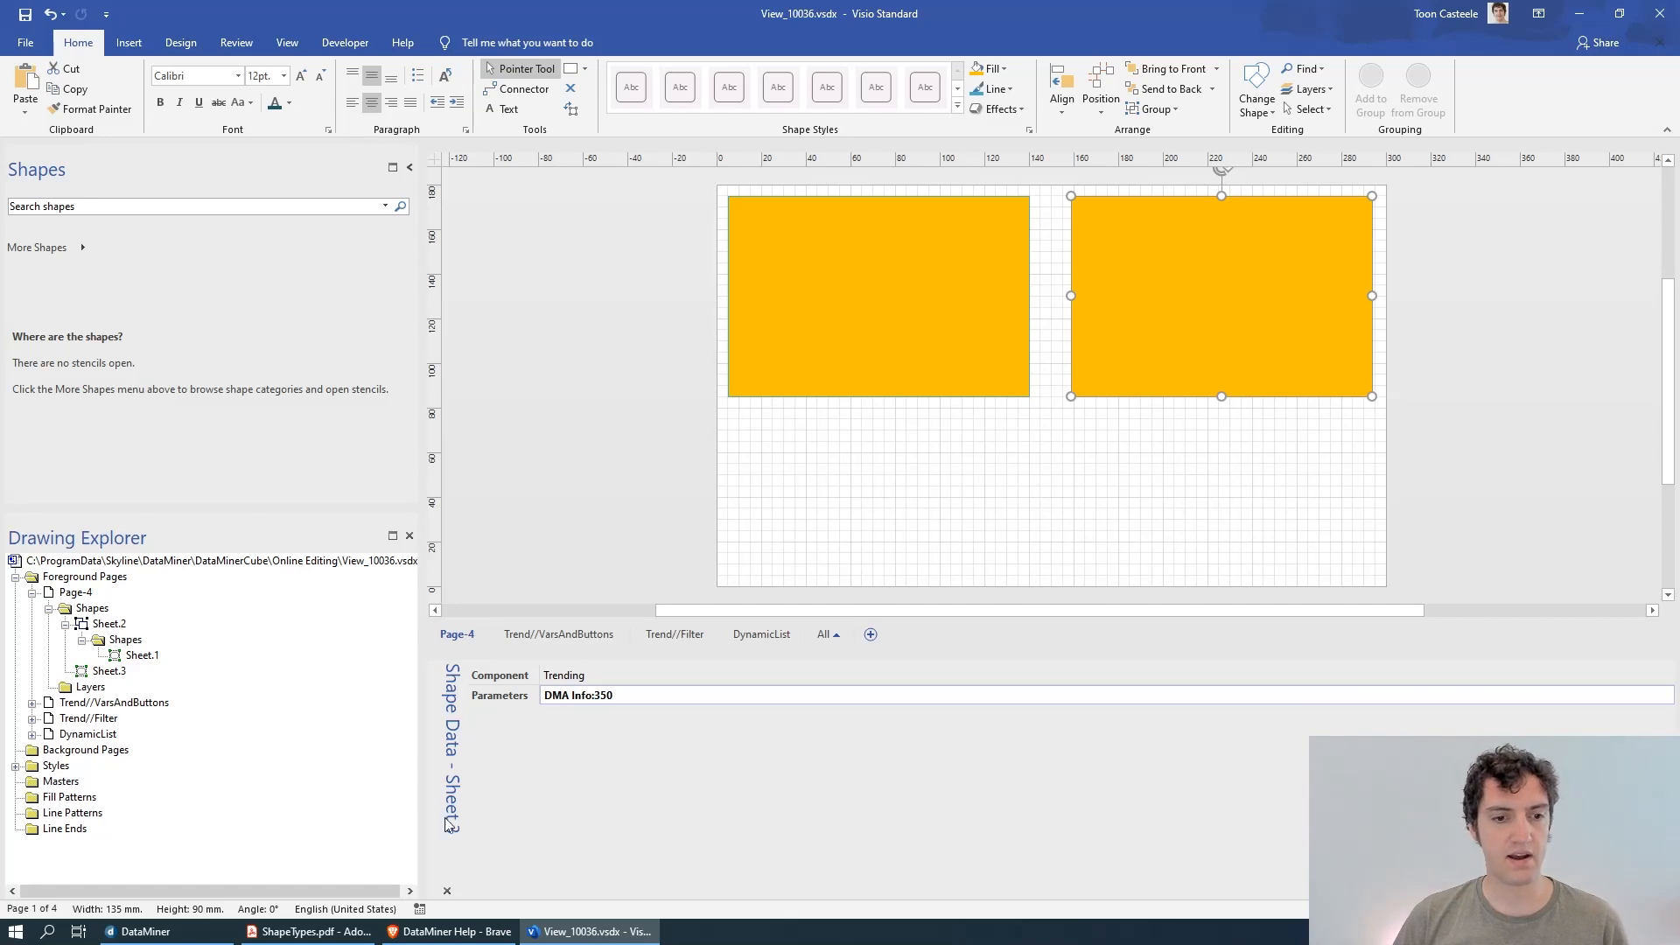
# - Check the trend graph's Parameters format and example value in ShapeTypes.pdf, and return to Visio
pyautogui.click(310, 931)
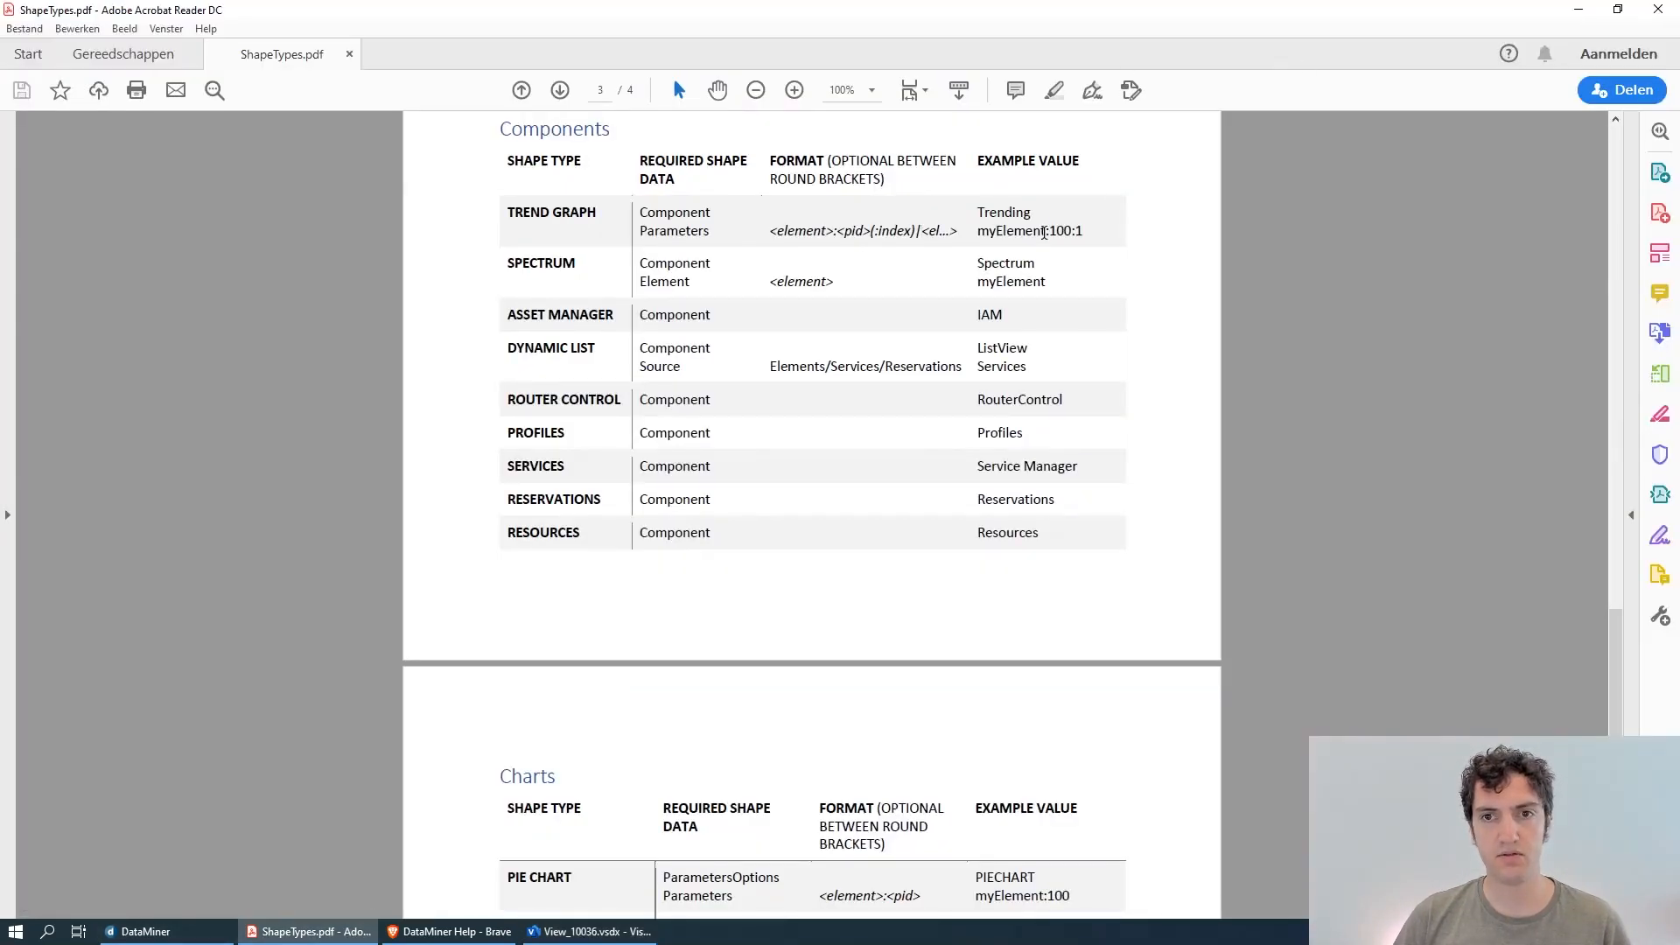
pyautogui.moveTo(1048, 233); pyautogui.dragTo(1051, 233)
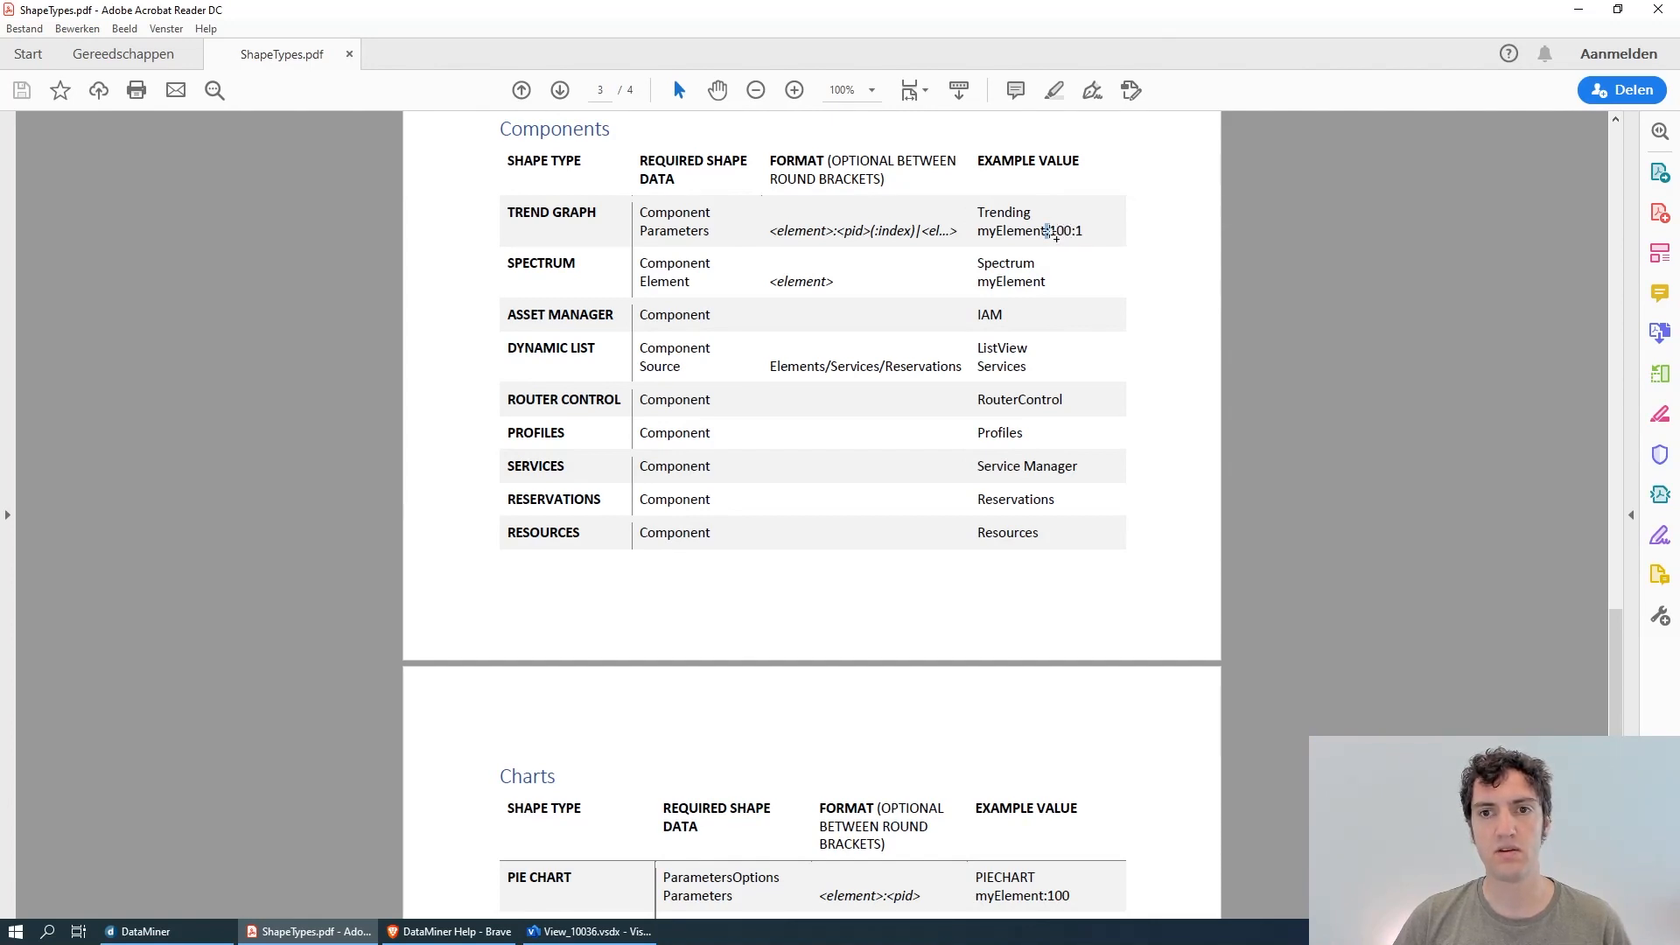
pyautogui.hotkey('alt', 'Tab')
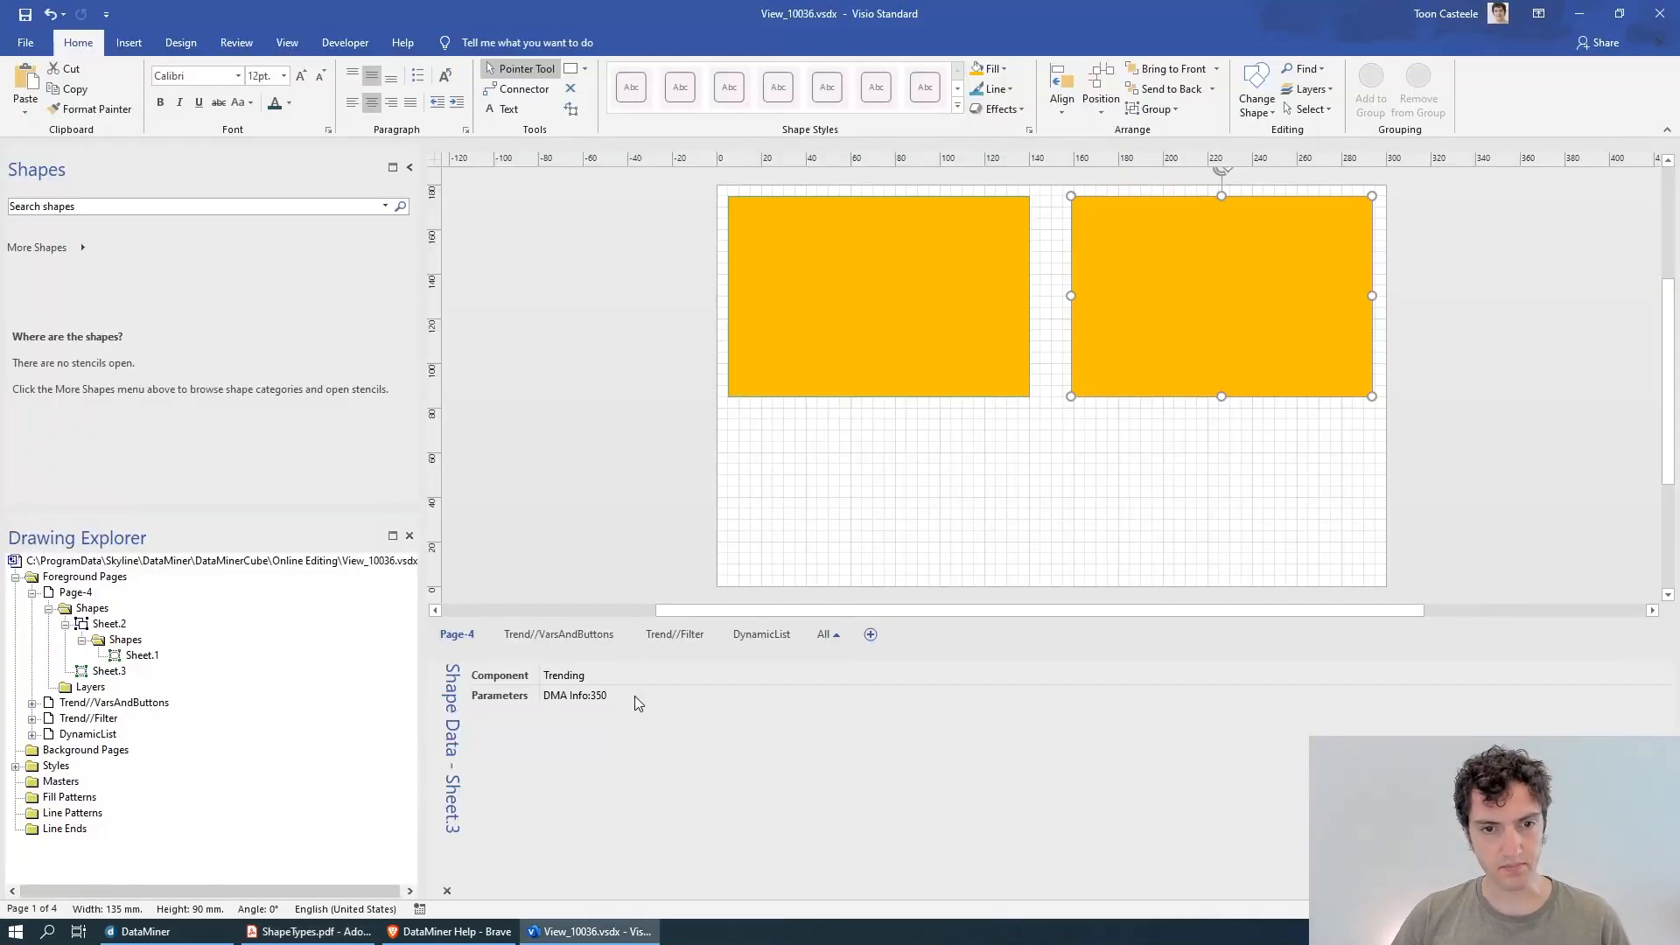
# - Duplicate the copied rectangle directly below itself and shorten the duplicate to about 71 mm high so it fits on the page
pyautogui.moveTo(1245, 286); pyautogui.dragTo(1259, 464)
pyautogui.scroll(-2, 1263, 438)
pyautogui.scroll(1, 1231, 252)
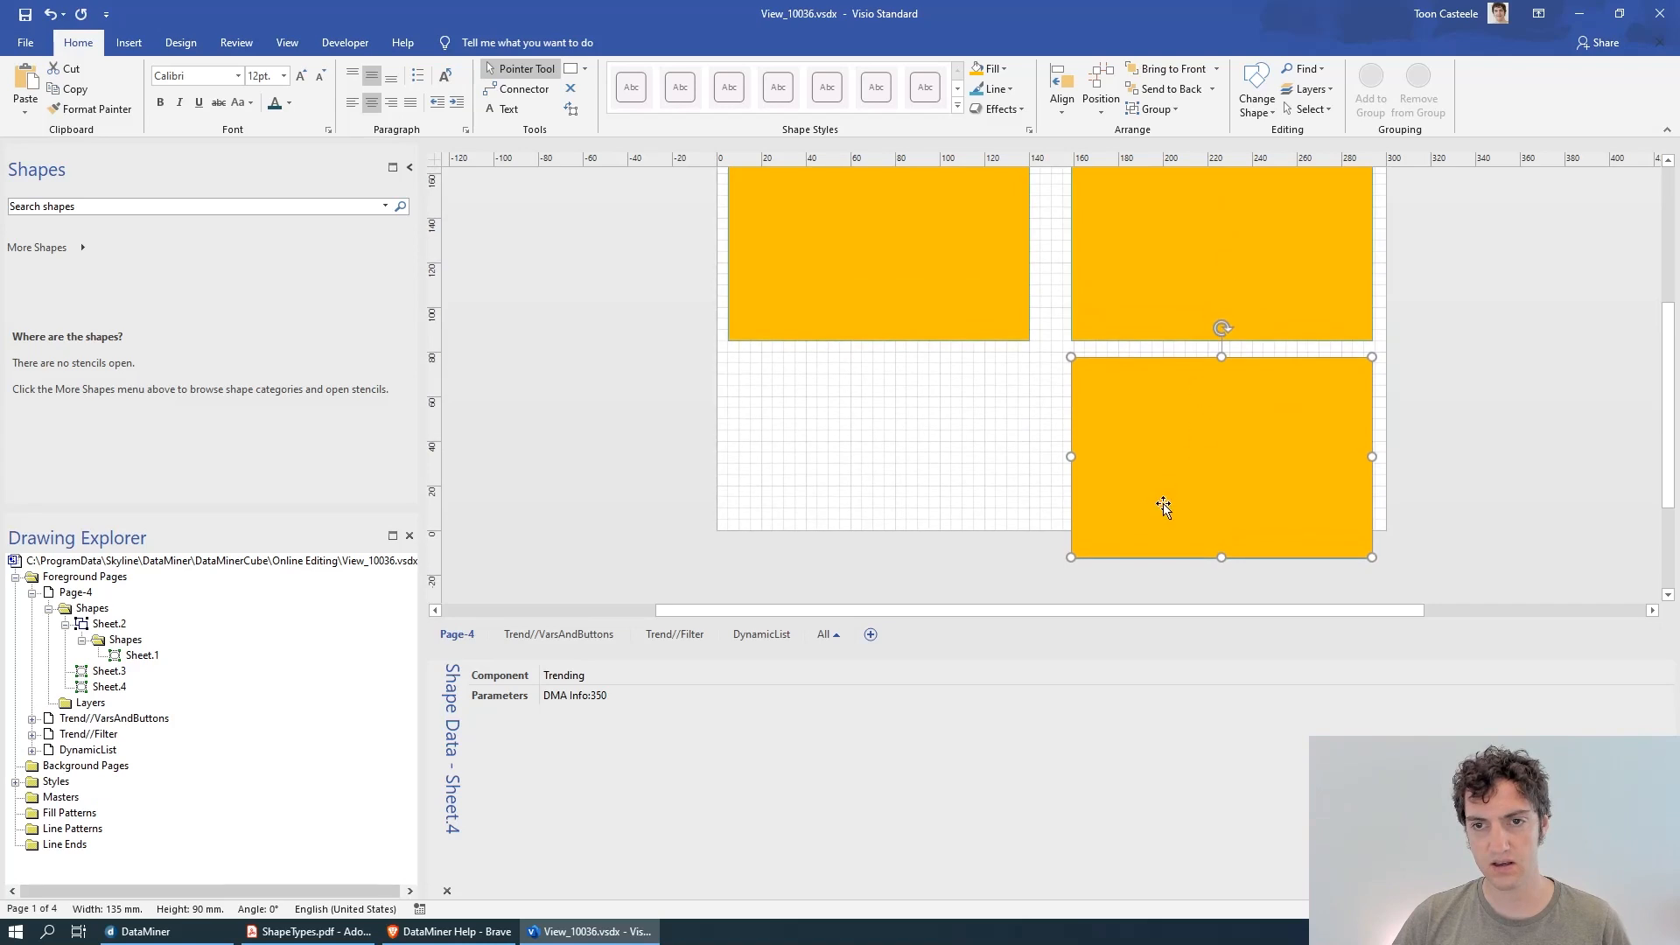
pyautogui.moveTo(1222, 558); pyautogui.dragTo(1224, 526)
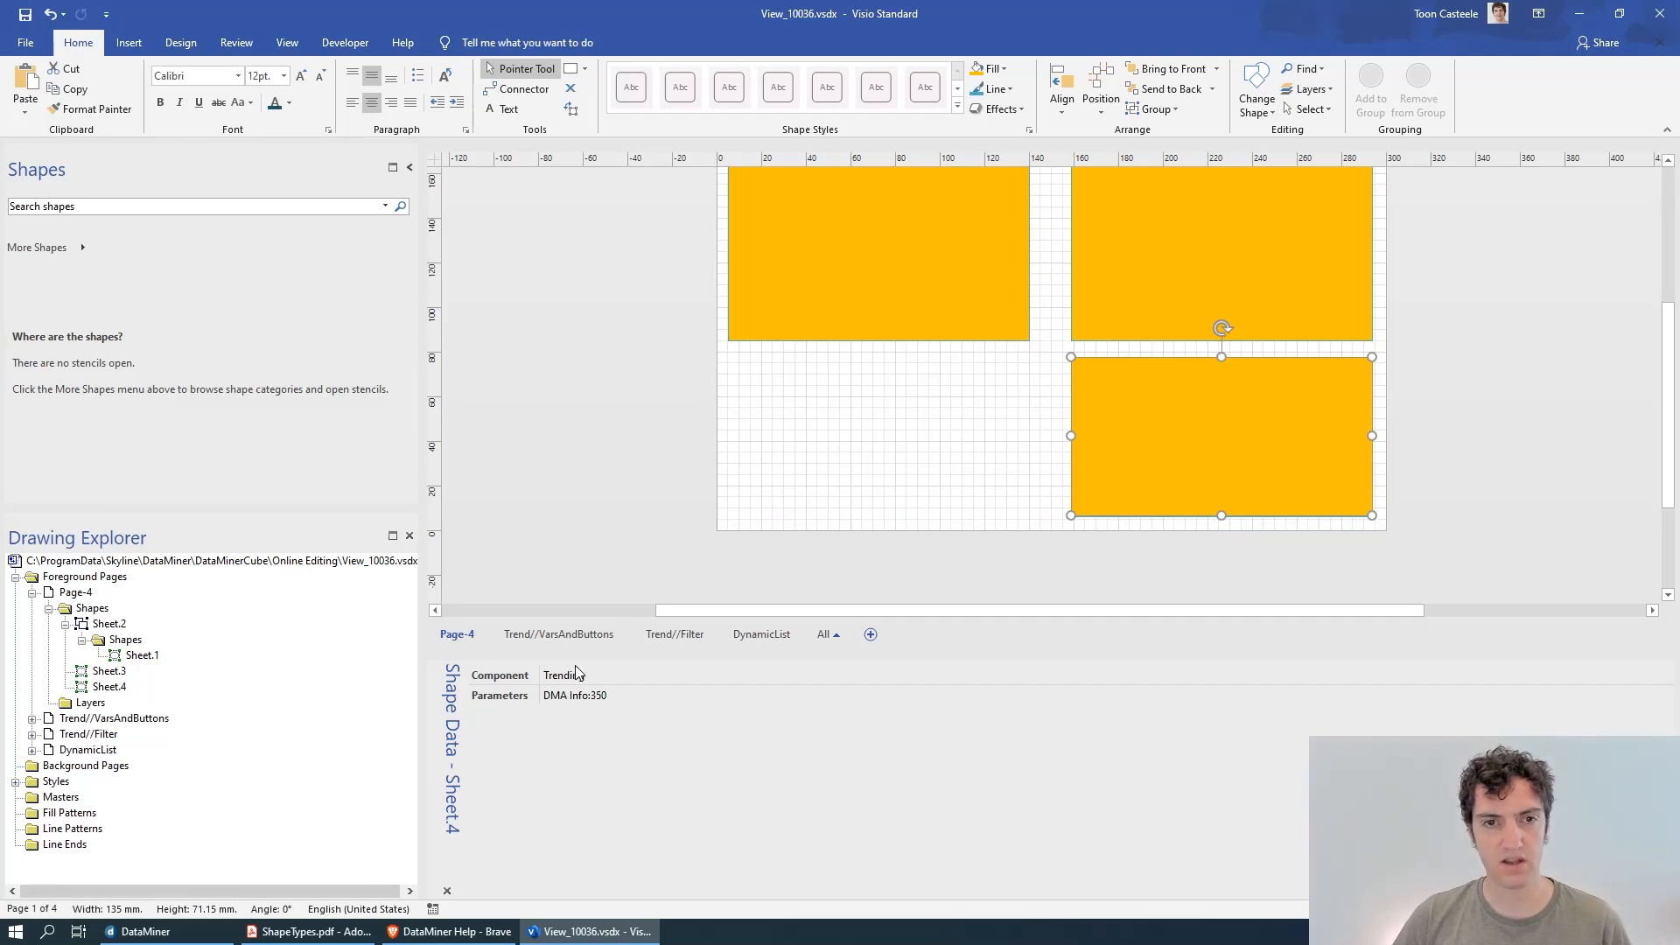
# - Switch to DataMiner and copy the element ID from the properties of the DMA INFO element under VisioTraining
pyautogui.hotkey('alt', 'Tab')
pyautogui.hotkey('alt', 'Tab')
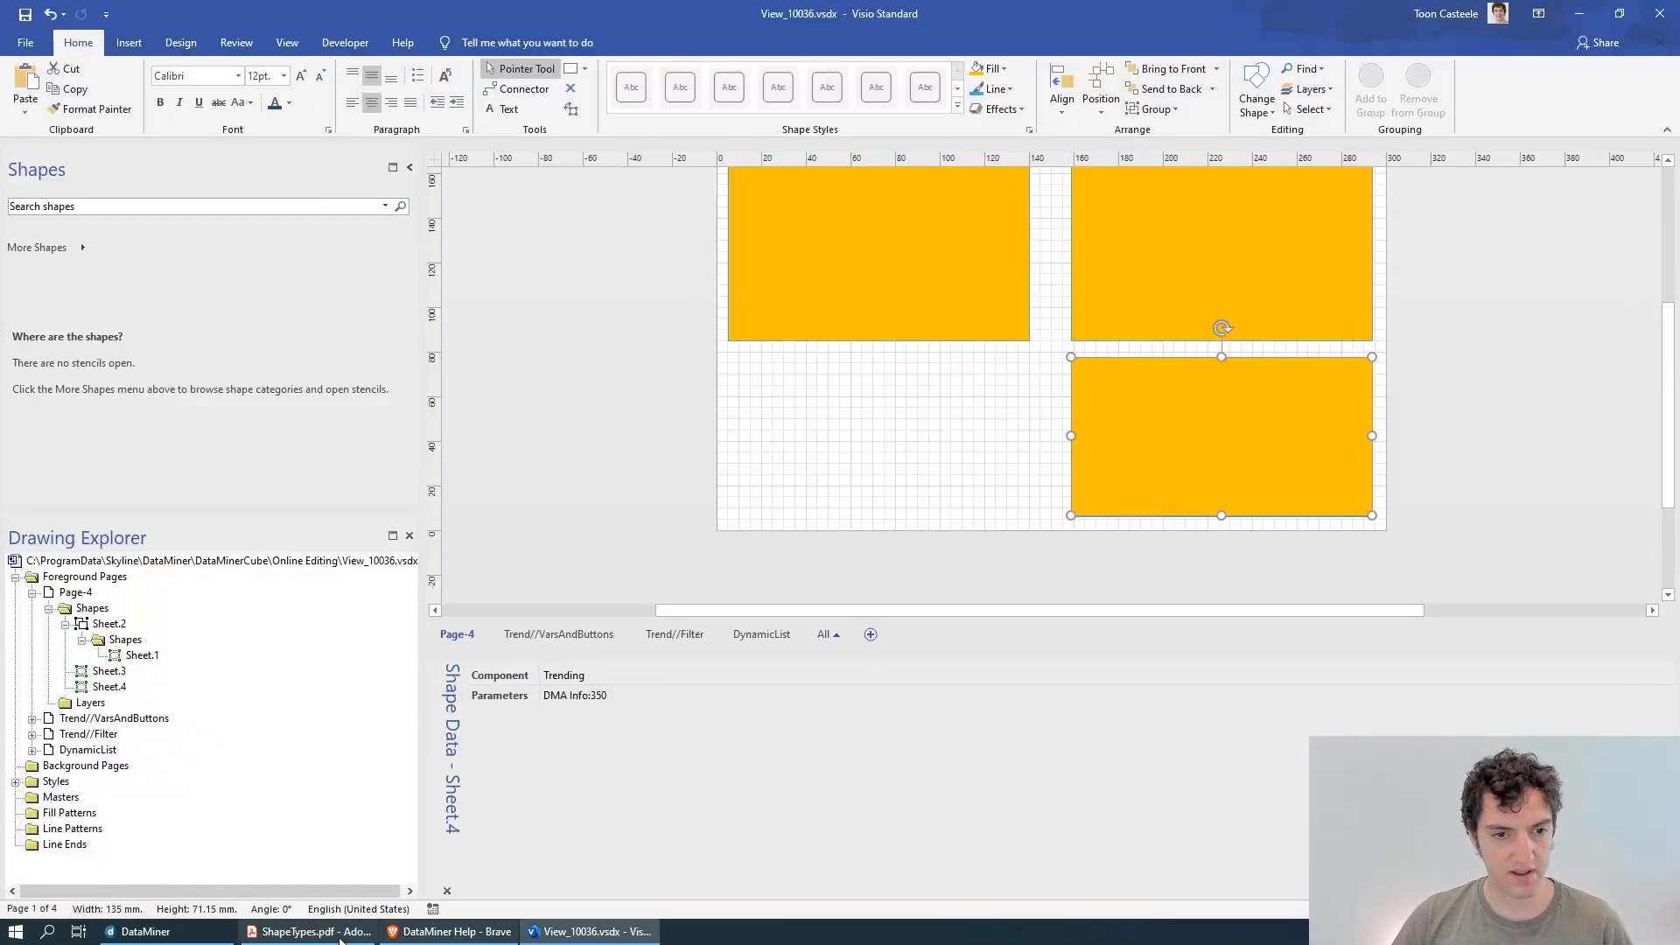
pyautogui.click(140, 932)
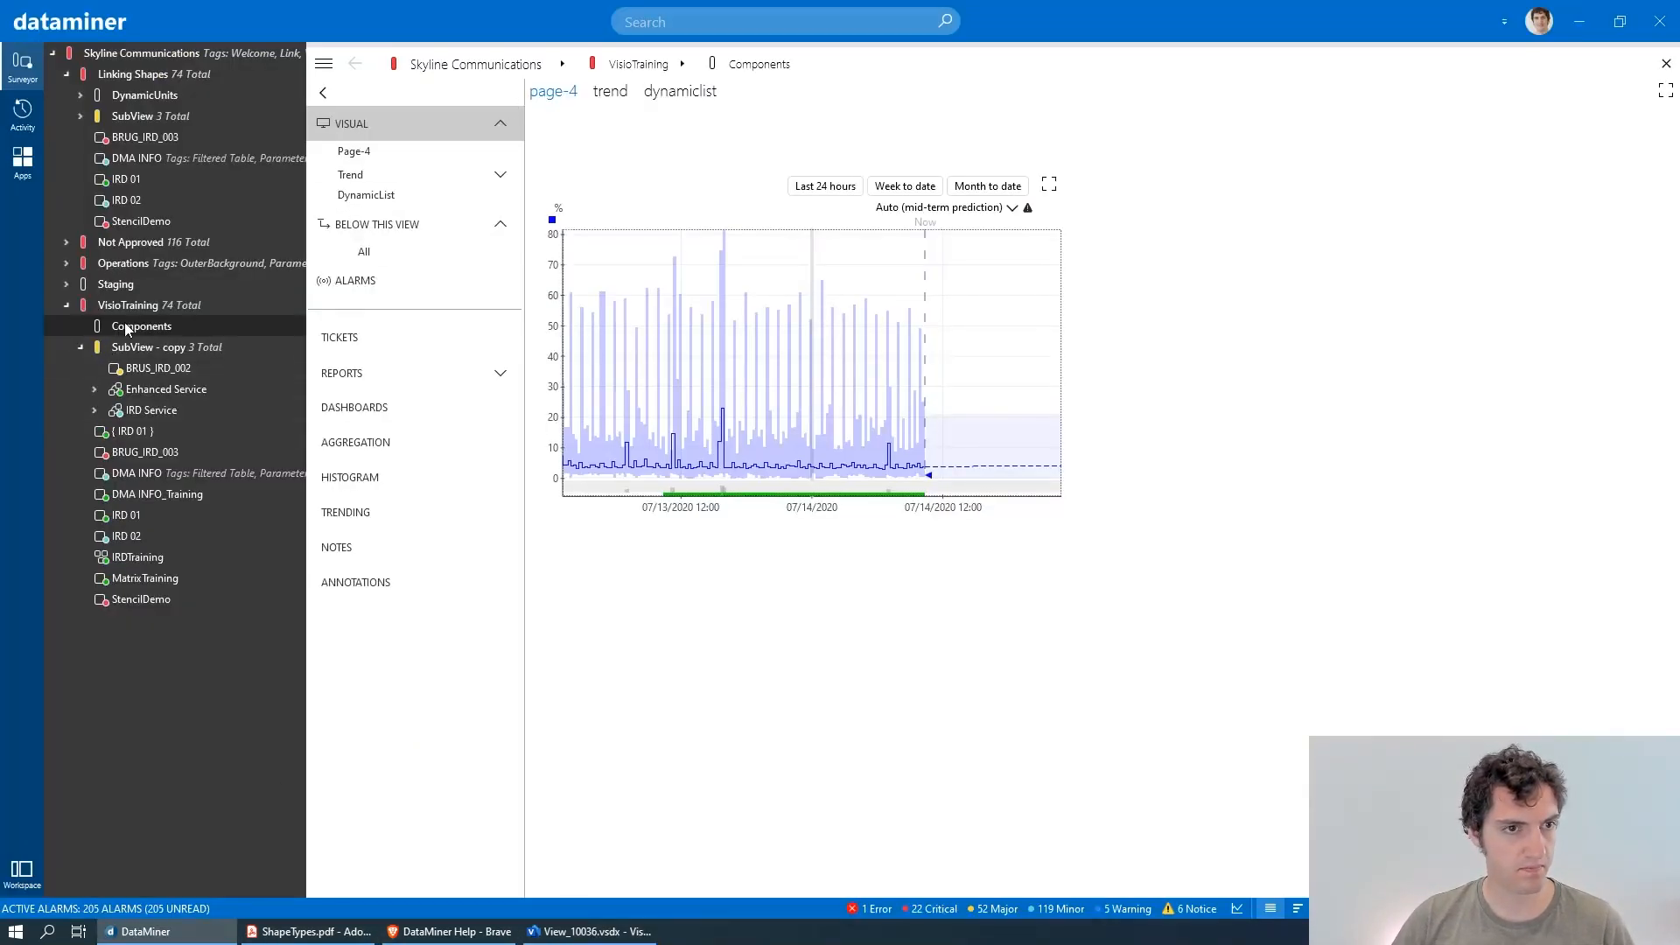
pyautogui.rightClick(134, 473)
pyautogui.click(205, 870)
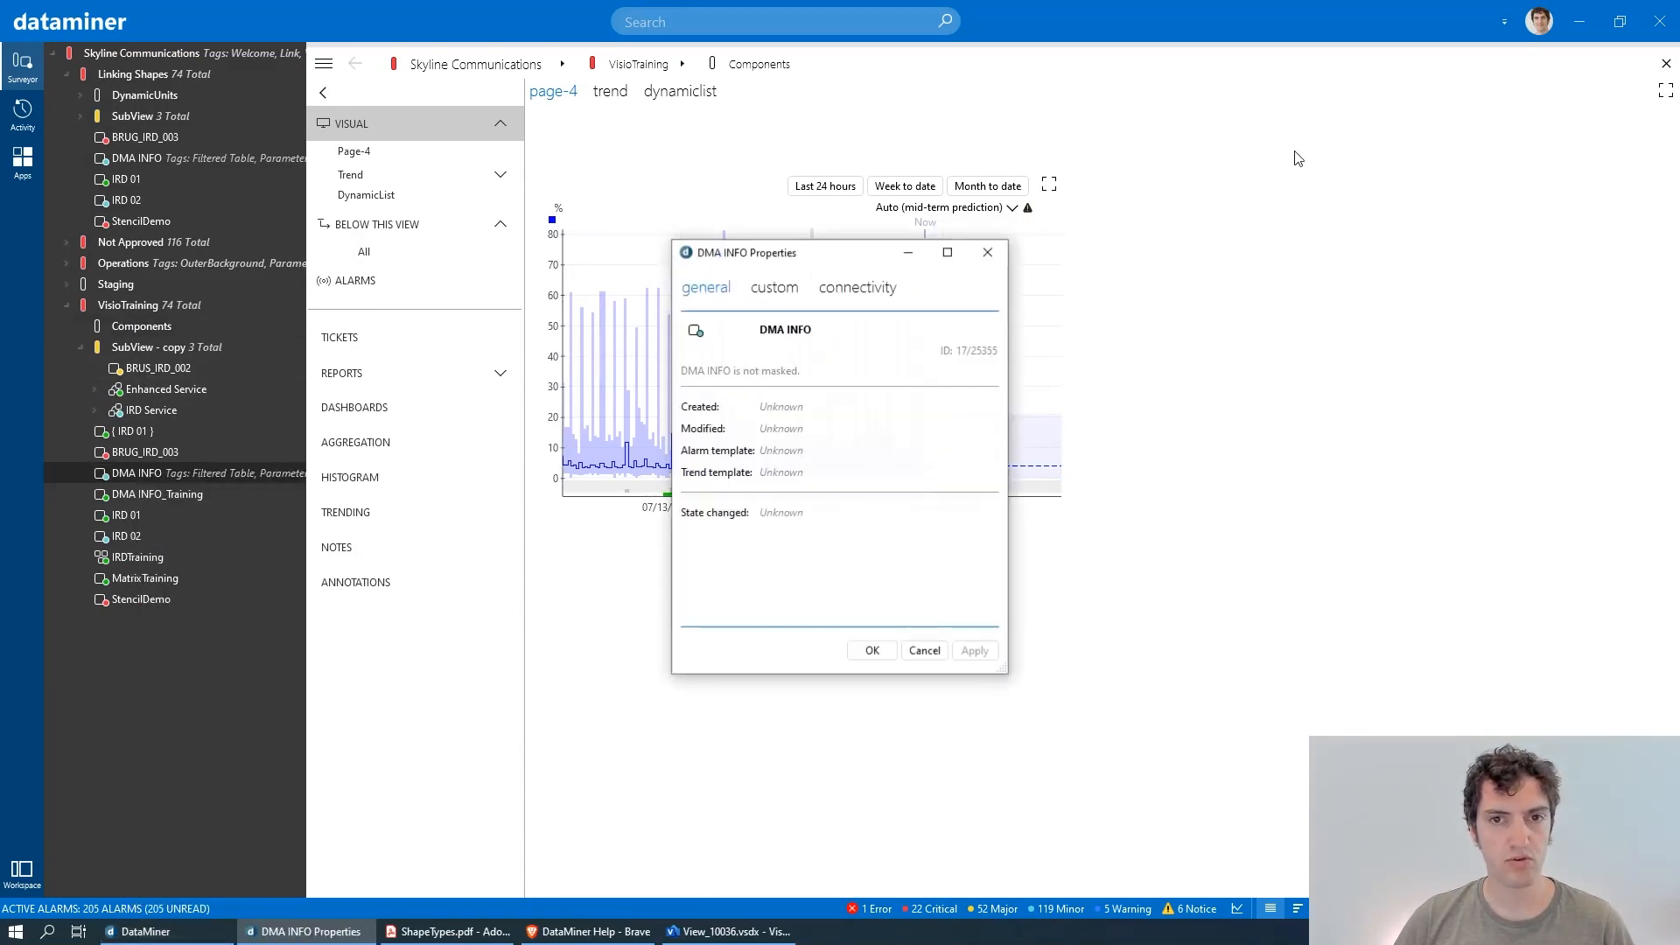
pyautogui.moveTo(956, 351); pyautogui.dragTo(995, 351)
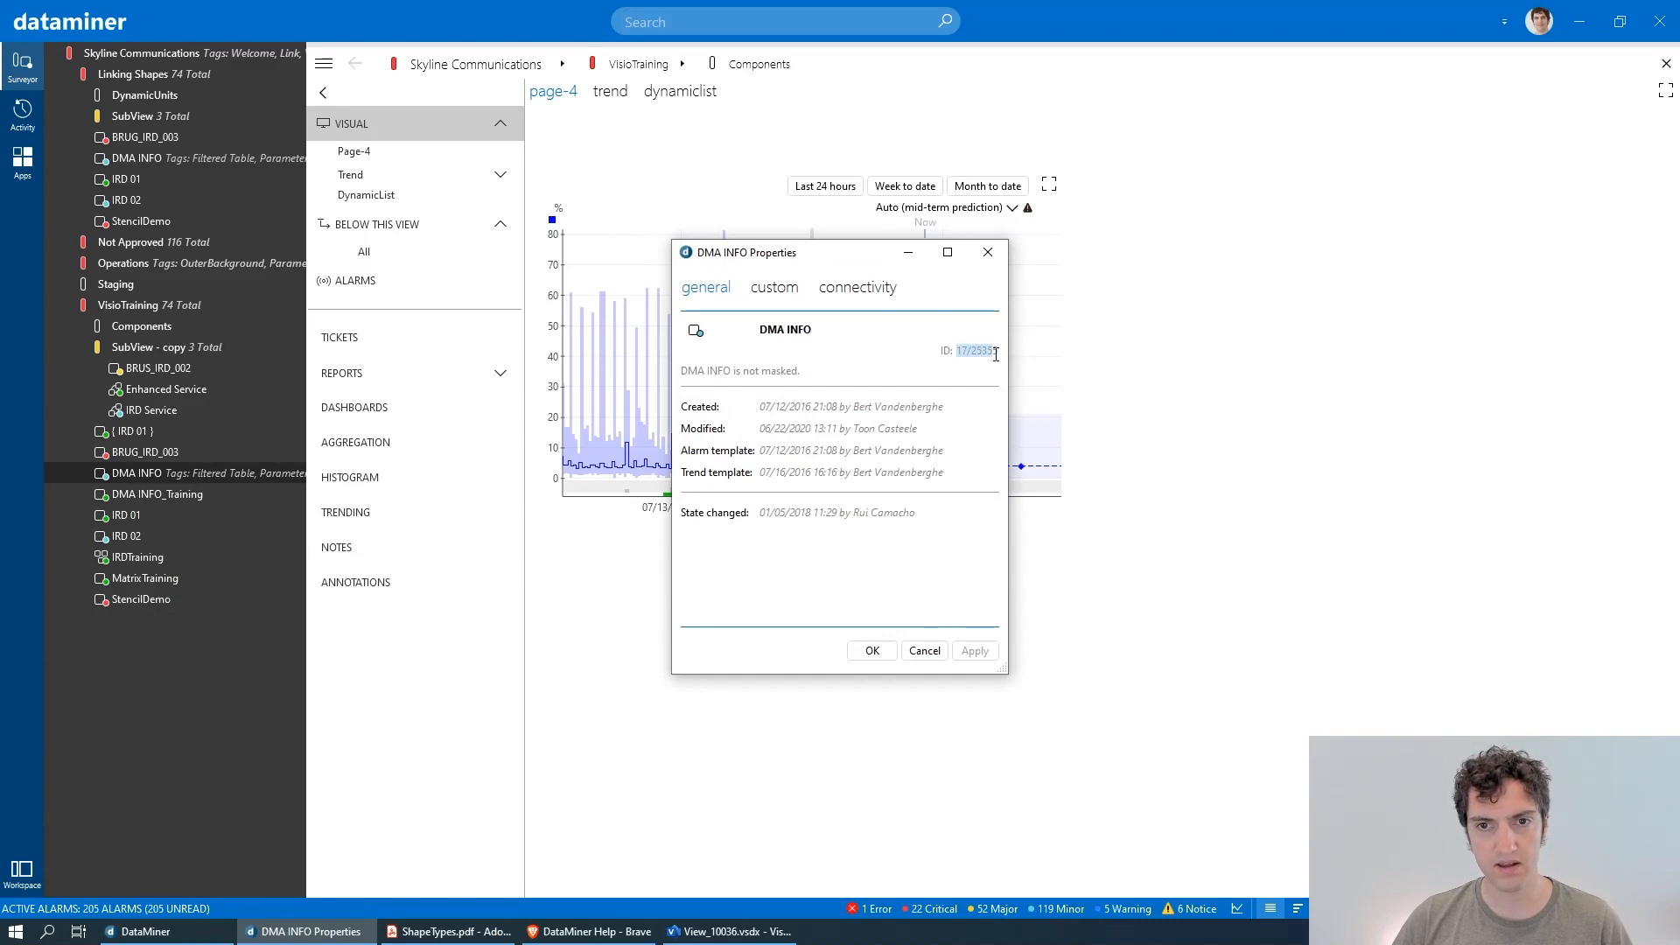
pyautogui.click(919, 649)
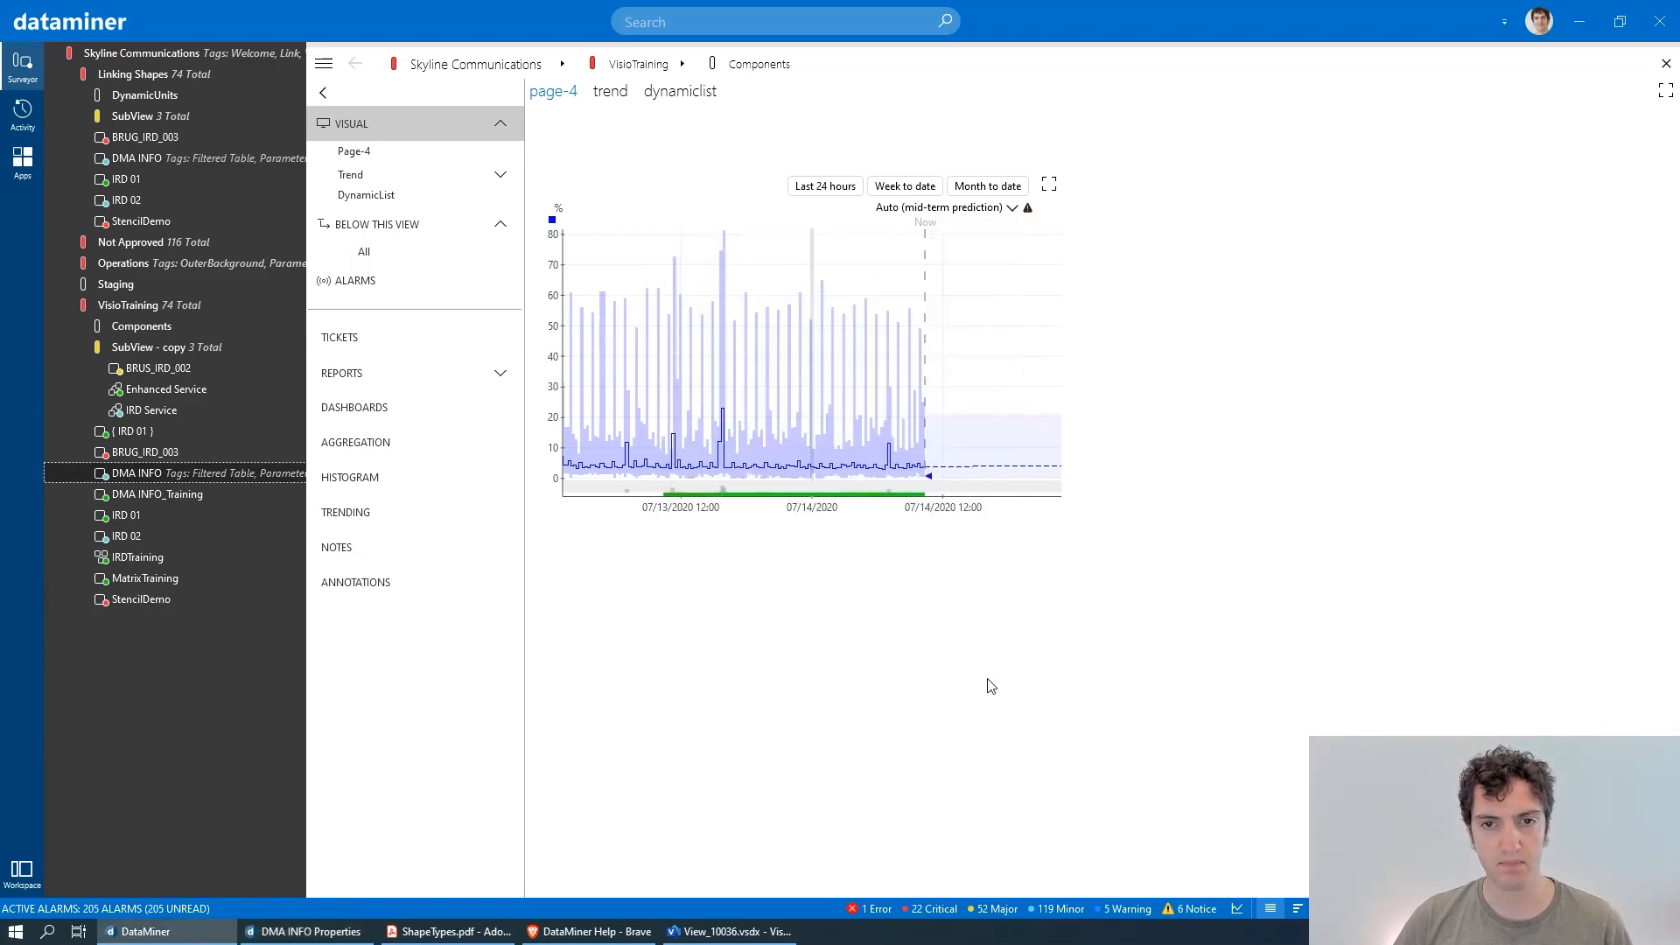
# - Return to Visio and replace the element name in the lower rectangle's Parameters with the copied ID, giving 17/25355:350
pyautogui.click(751, 931)
pyautogui.click(589, 696)
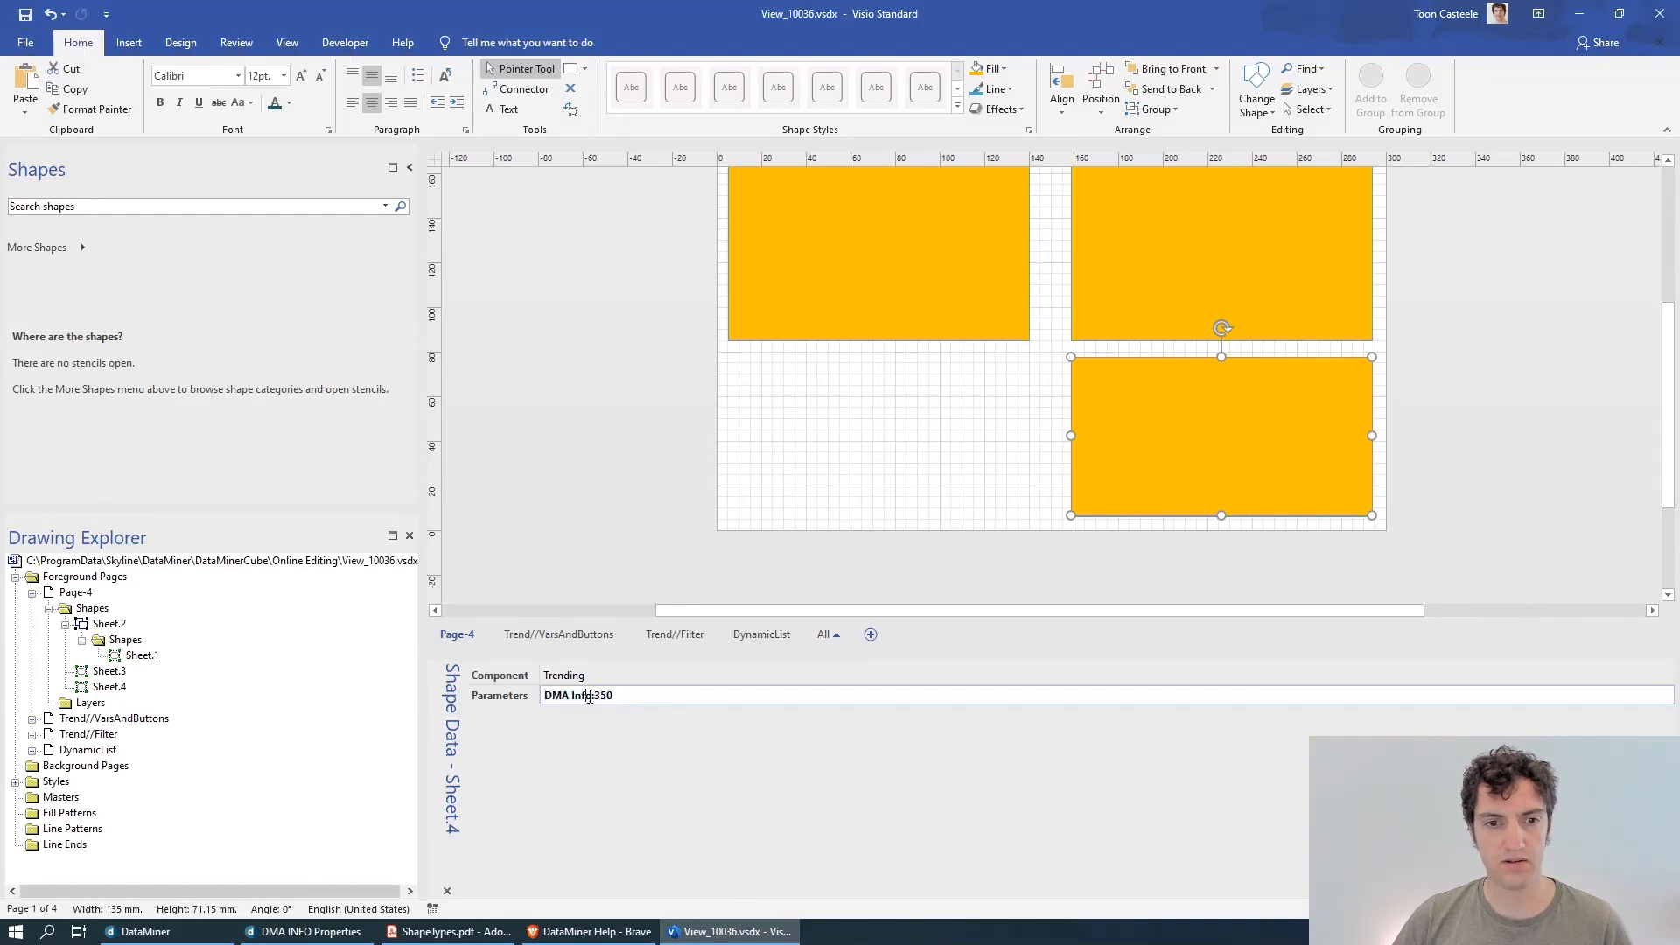
pyautogui.hotkey('shift', 'Home')
pyautogui.hotkey('ctrl', 'v')
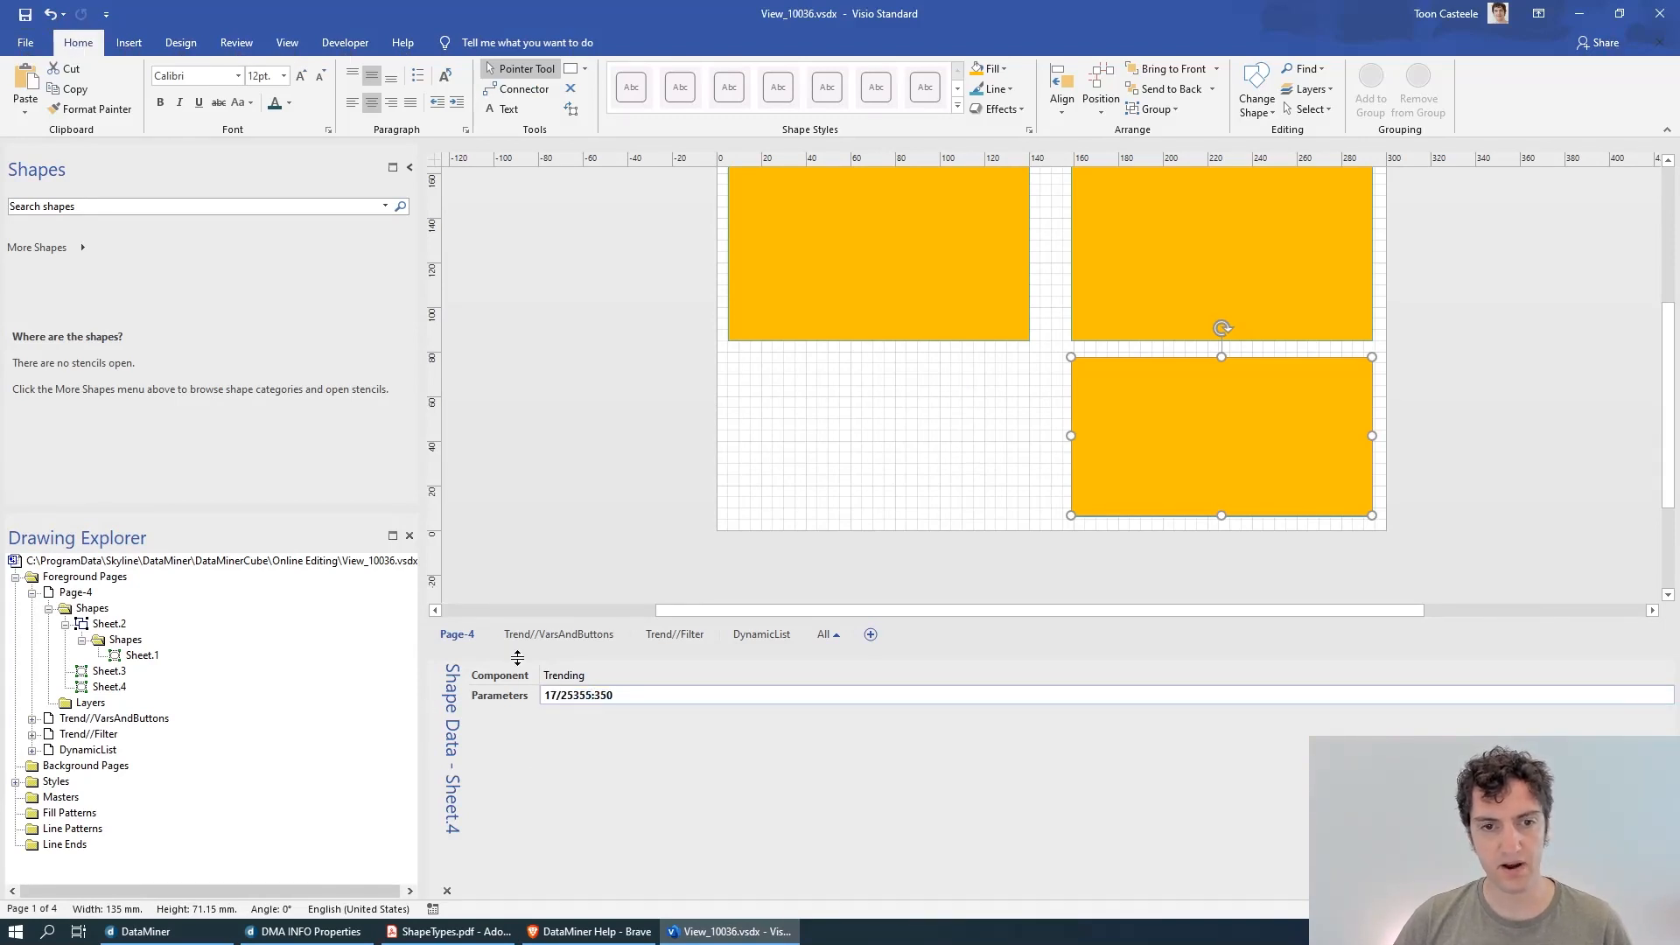
pyautogui.click(564, 696)
pyautogui.press('BackSpace')
pyautogui.write(':')
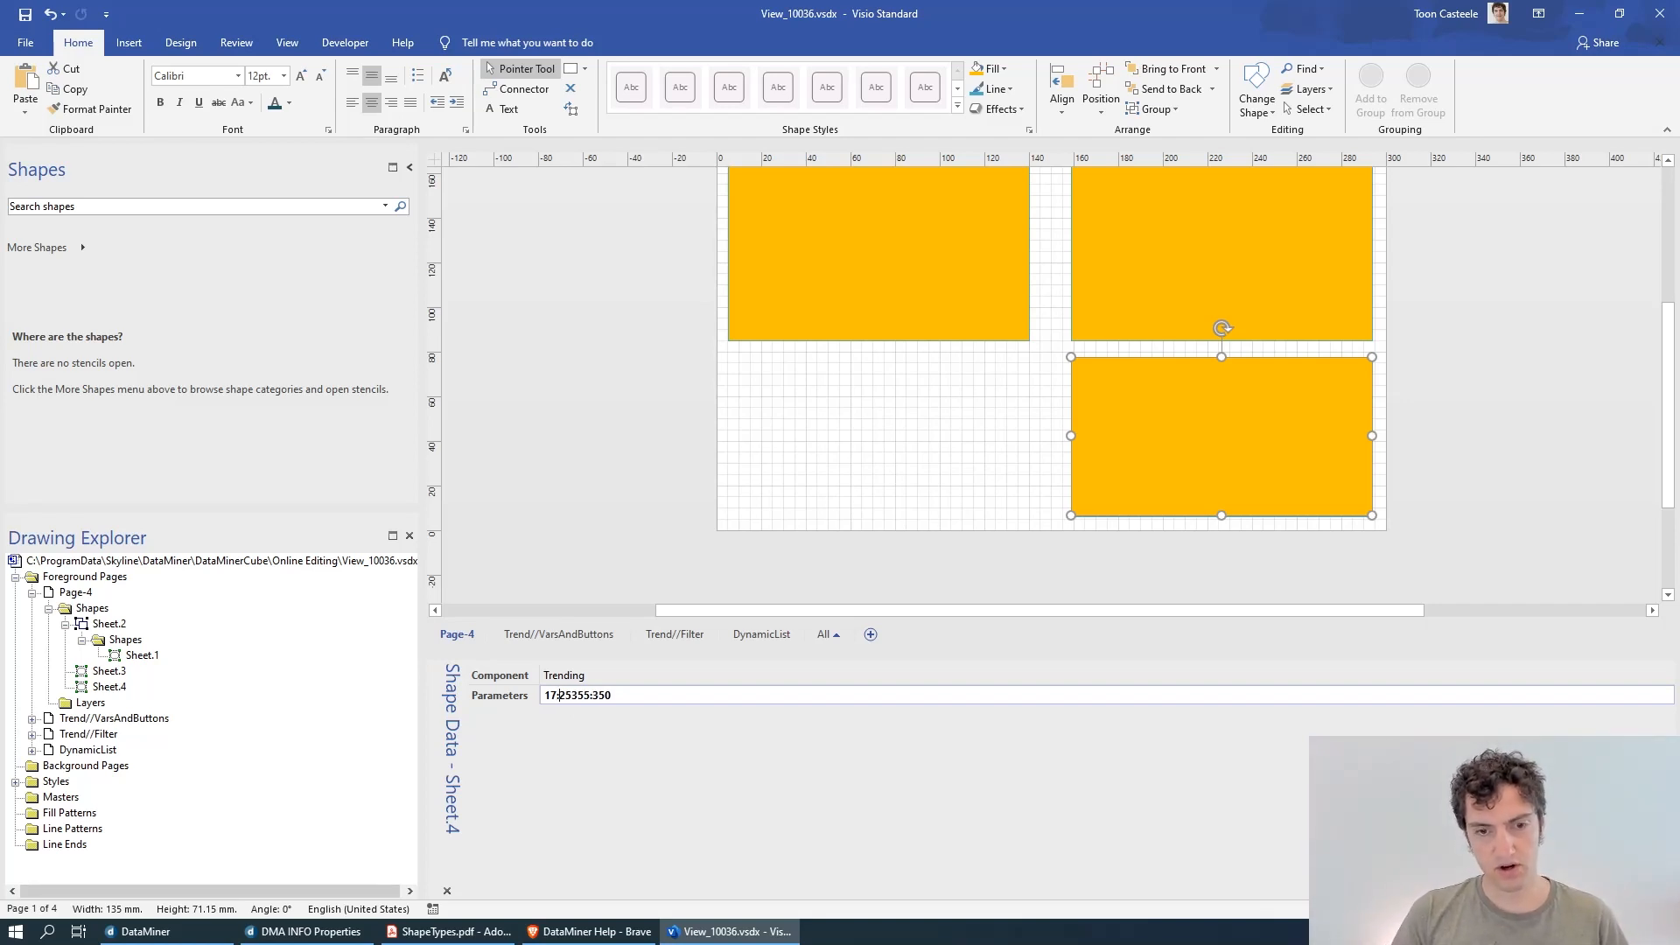
pyautogui.press('BackSpace')
pyautogui.write('/')
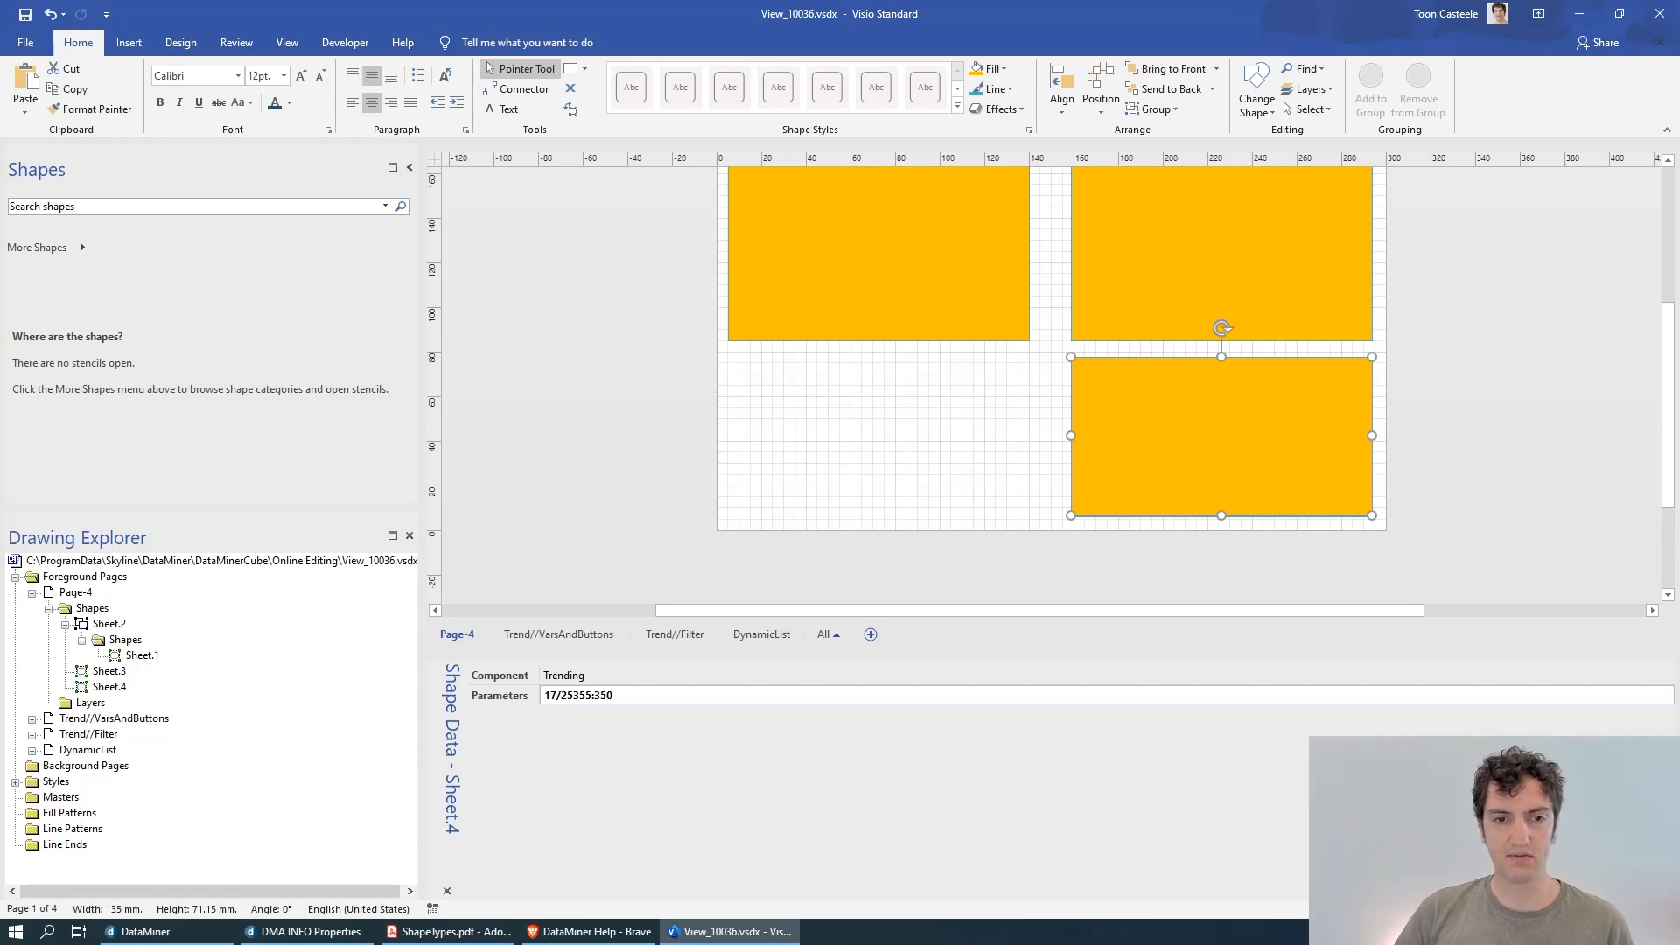
# - Leave the Parameters field, compare the trend graphs on page-4 of the Components view in DataMiner, and return to Visio
pyautogui.moveTo(584, 695); pyautogui.dragTo(539, 705)
pyautogui.click(590, 698)
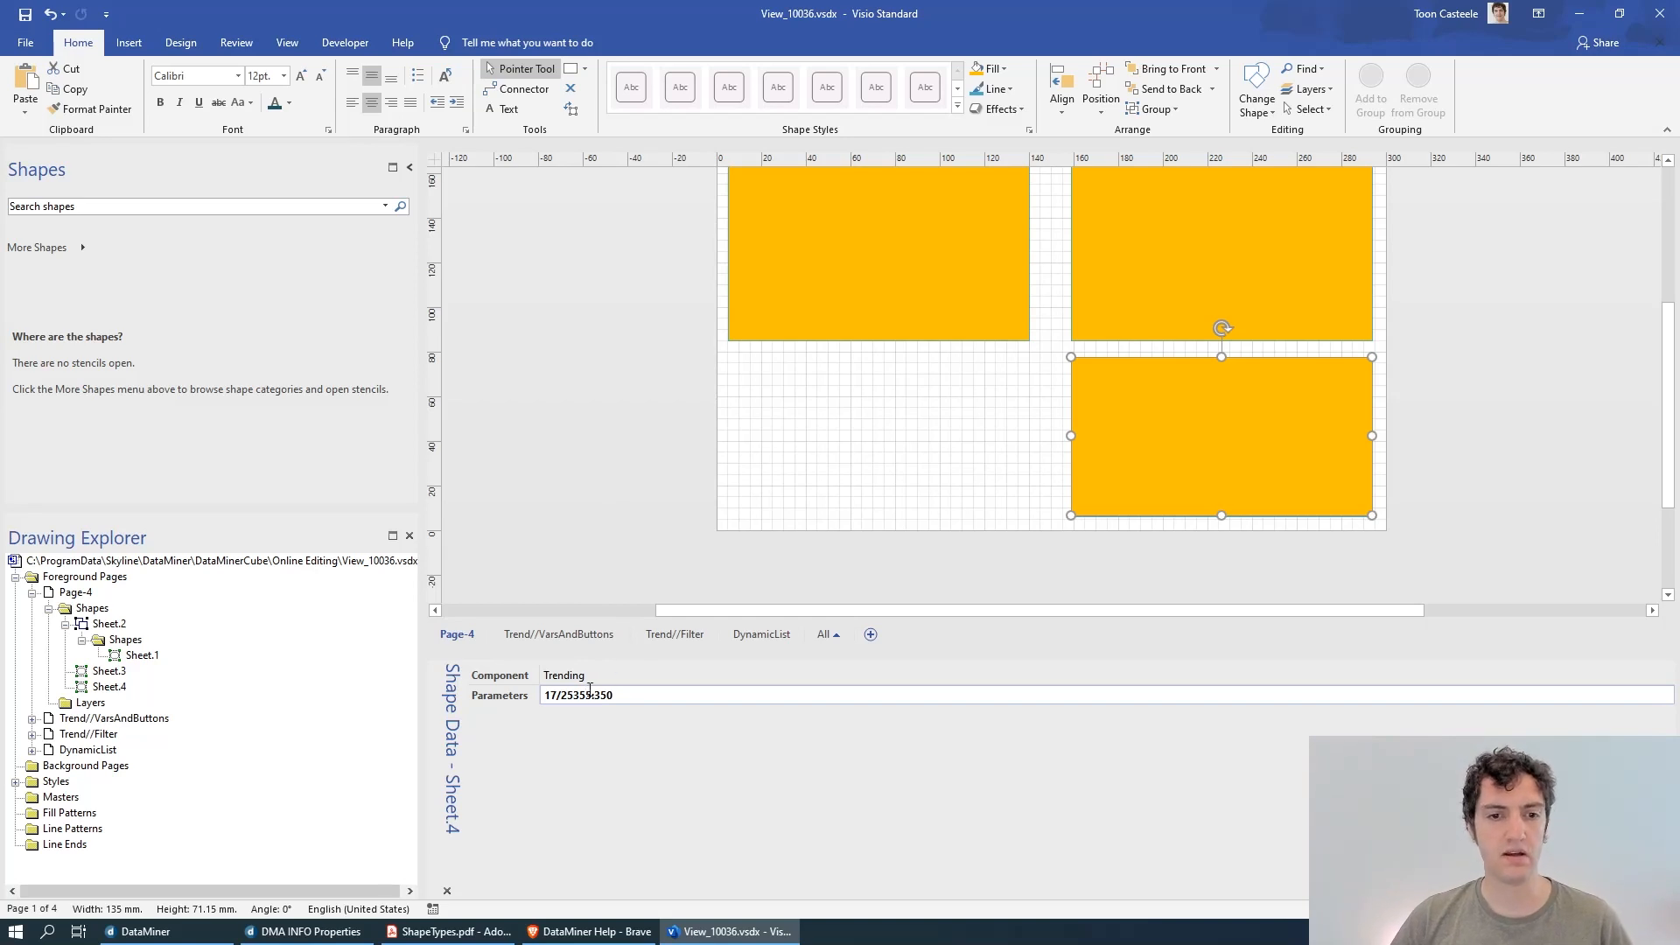
pyautogui.click(562, 388)
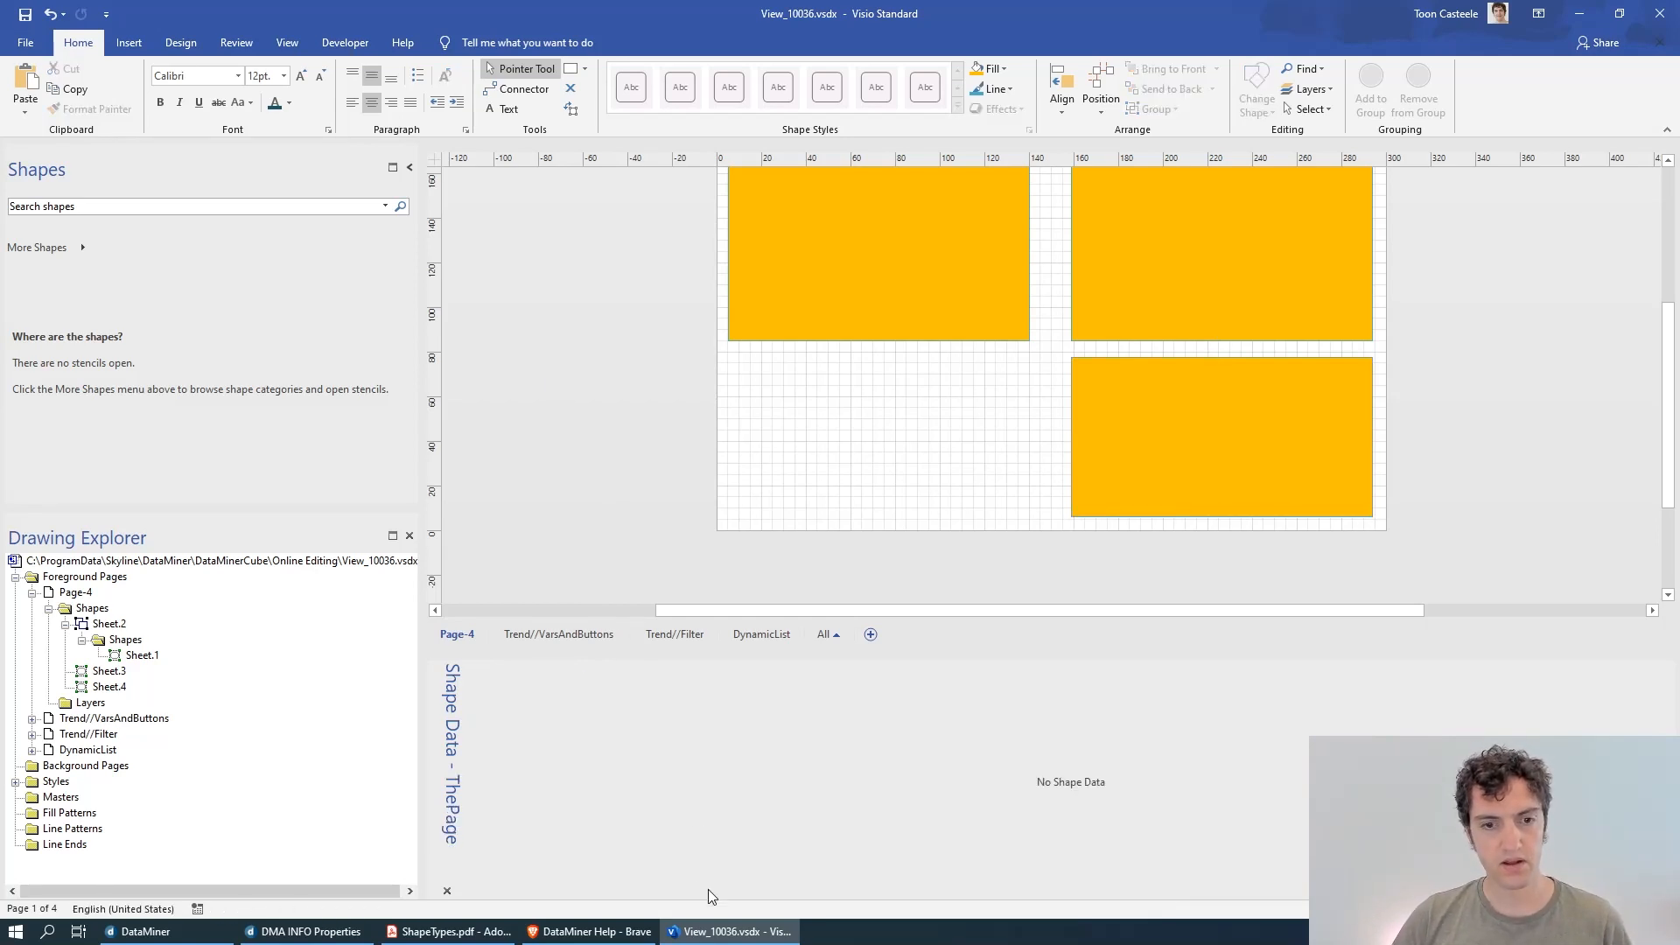
pyautogui.click(140, 931)
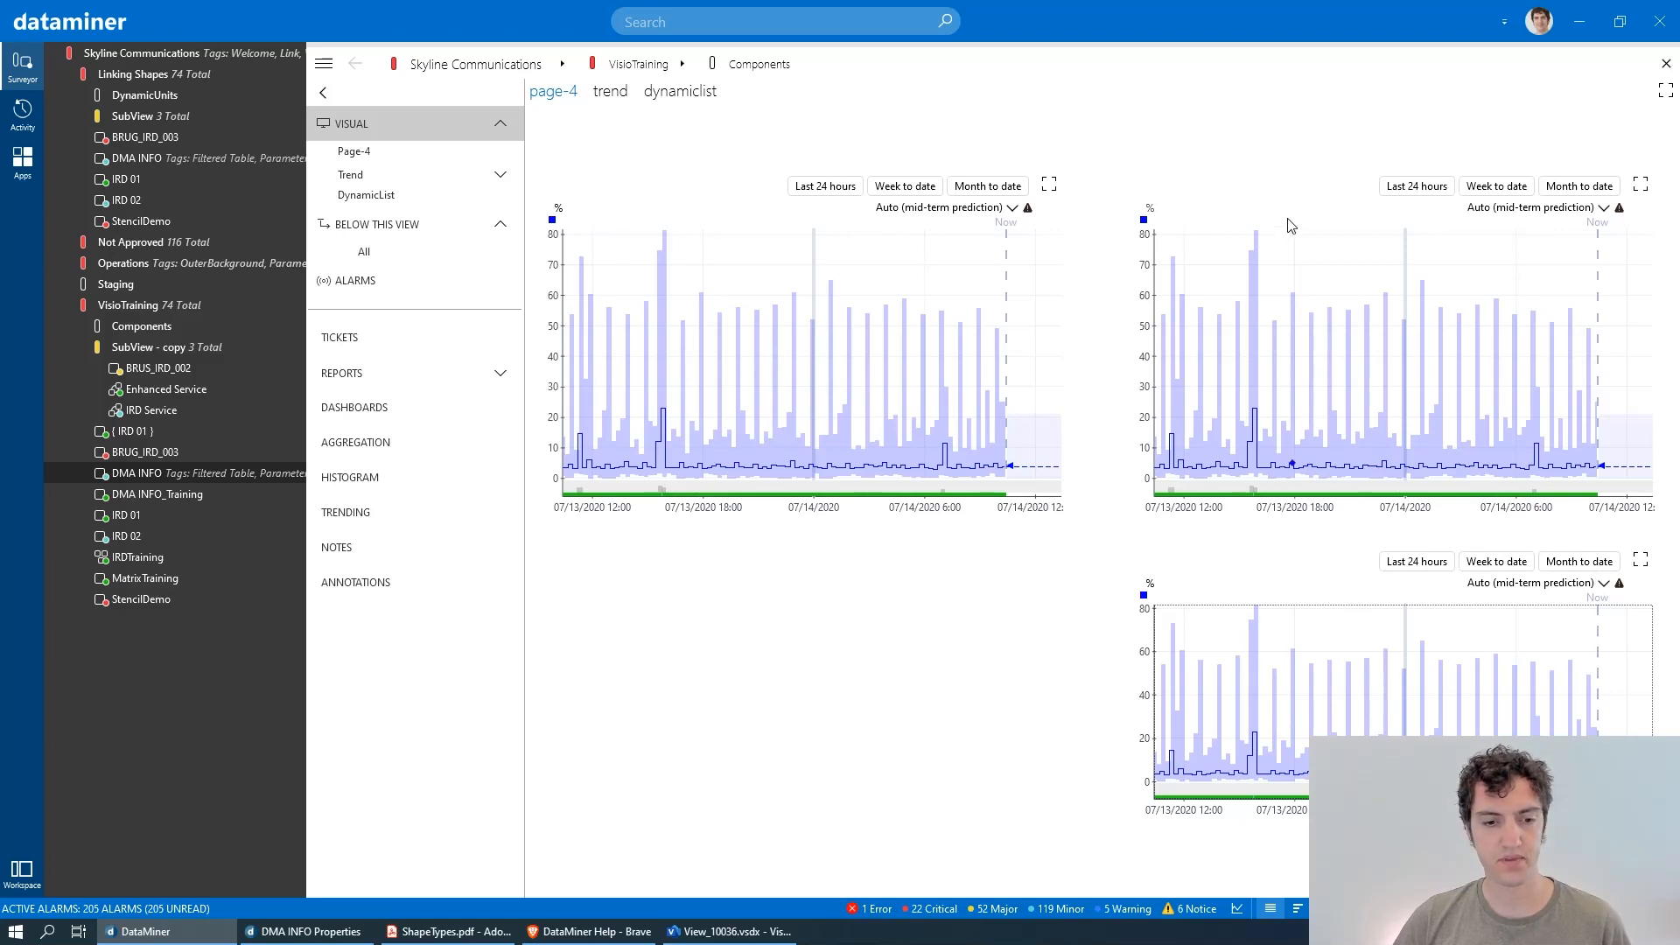
pyautogui.hotkey('alt', 'Tab')
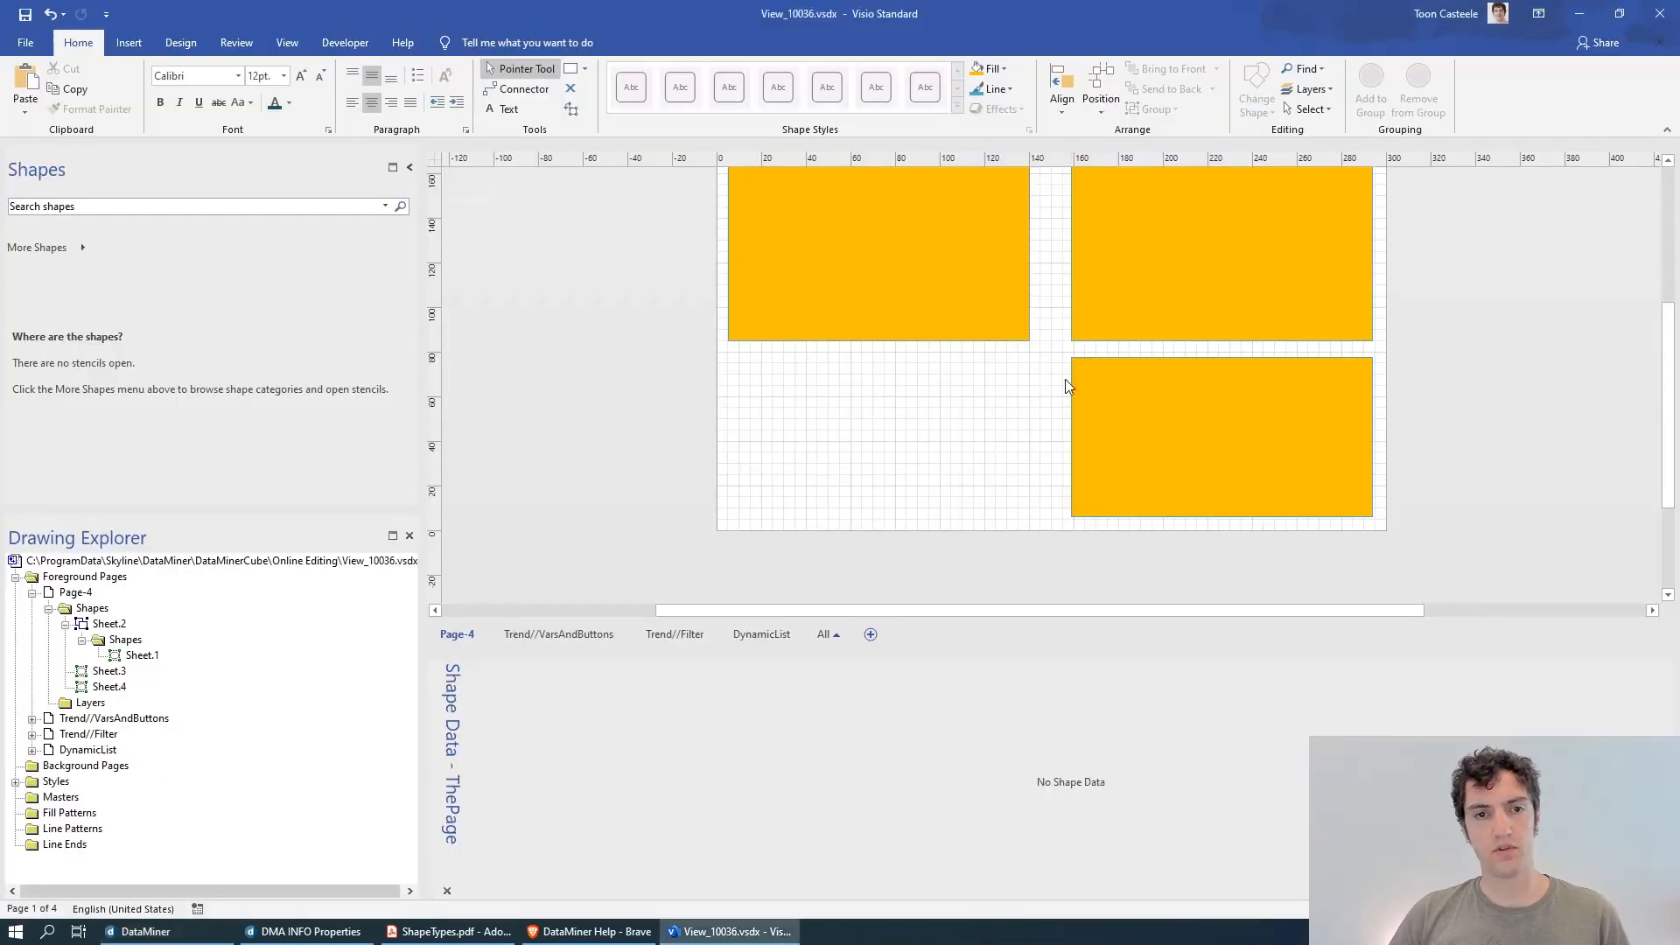
# - Replace the element ID in the lower rectangle's Parameters with the [this element] placeholder, giving [this element]:350
pyautogui.click(1100, 396)
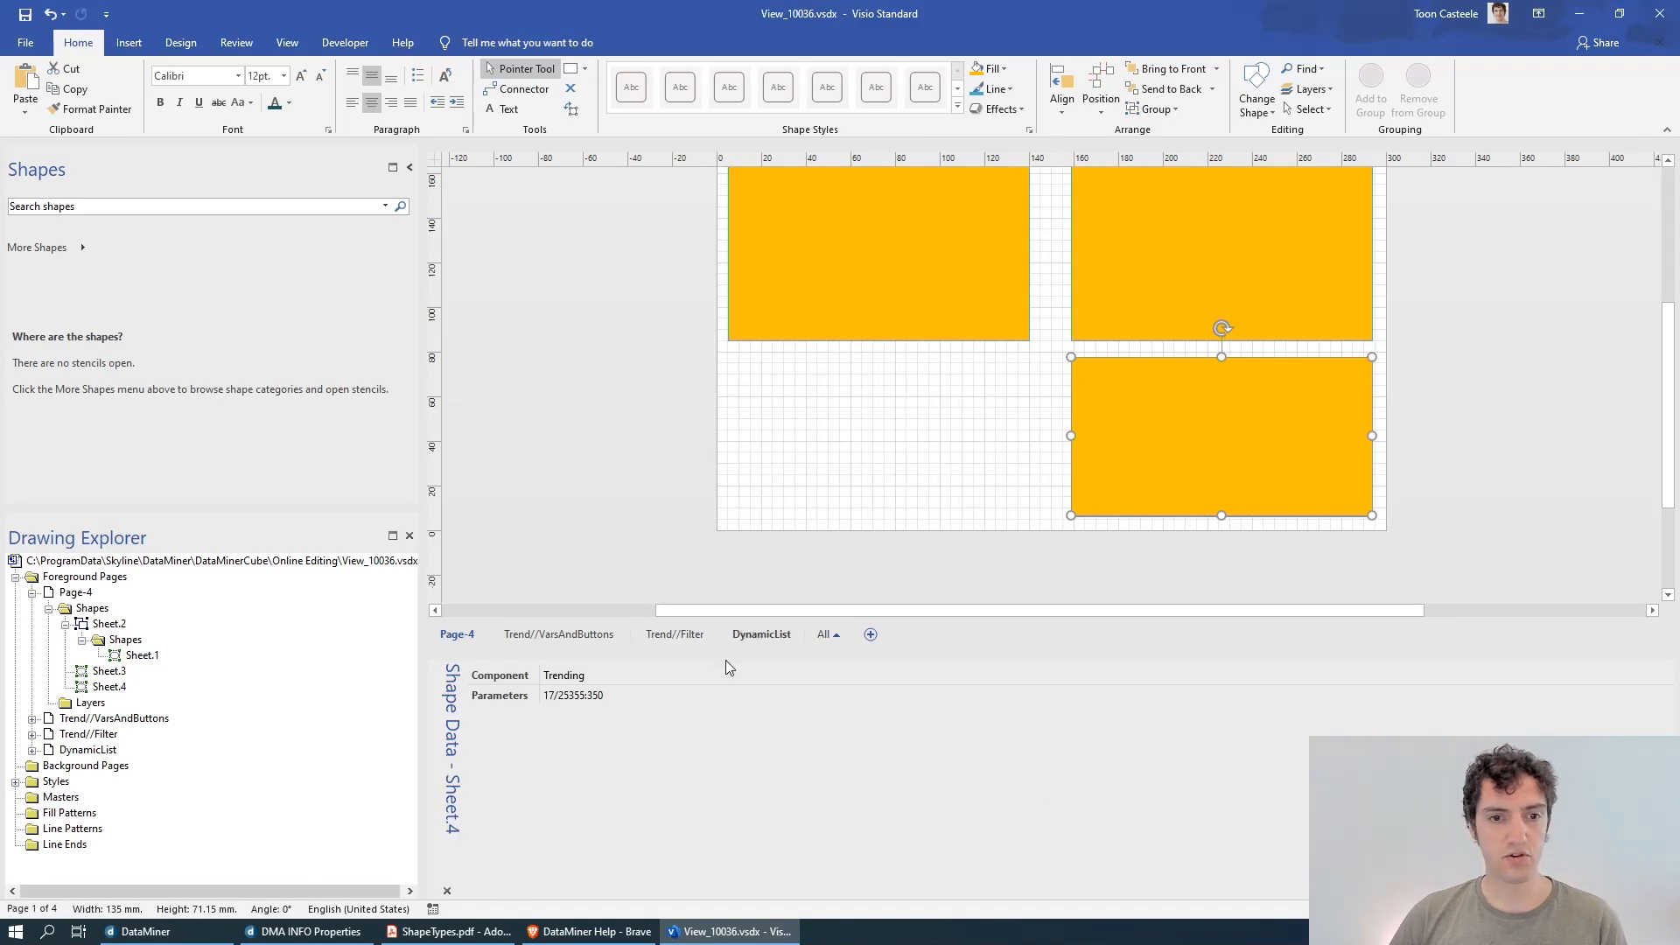
pyautogui.click(580, 696)
pyautogui.click(587, 695)
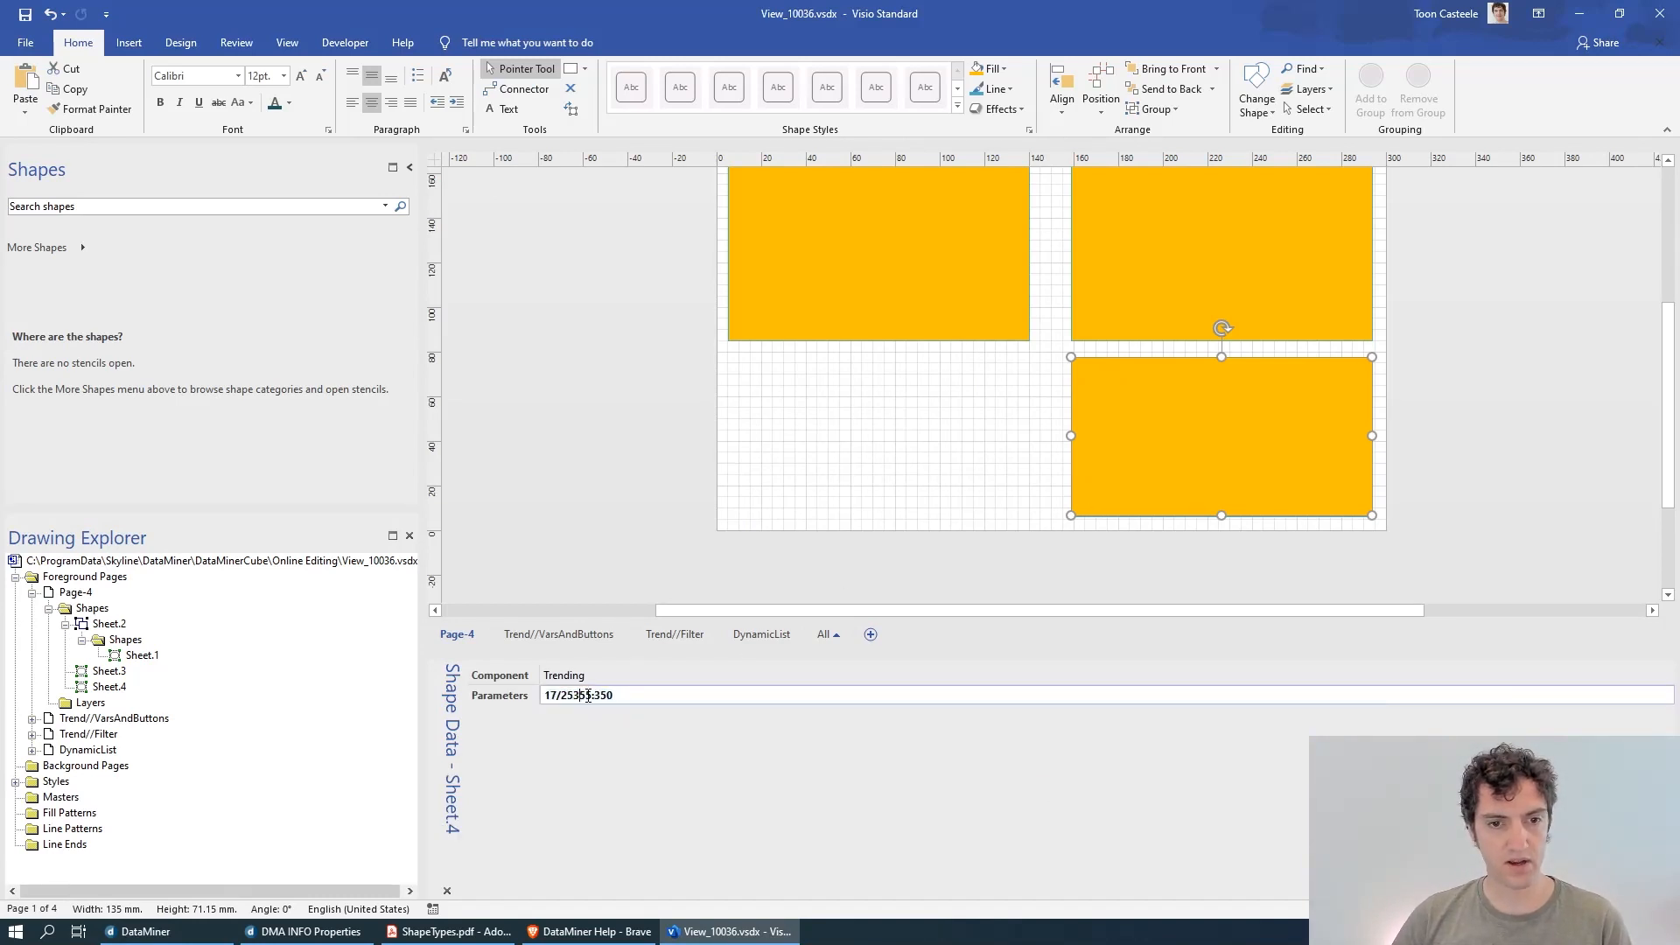
pyautogui.moveTo(593, 695); pyautogui.dragTo(546, 696)
pyautogui.press('BackSpace')
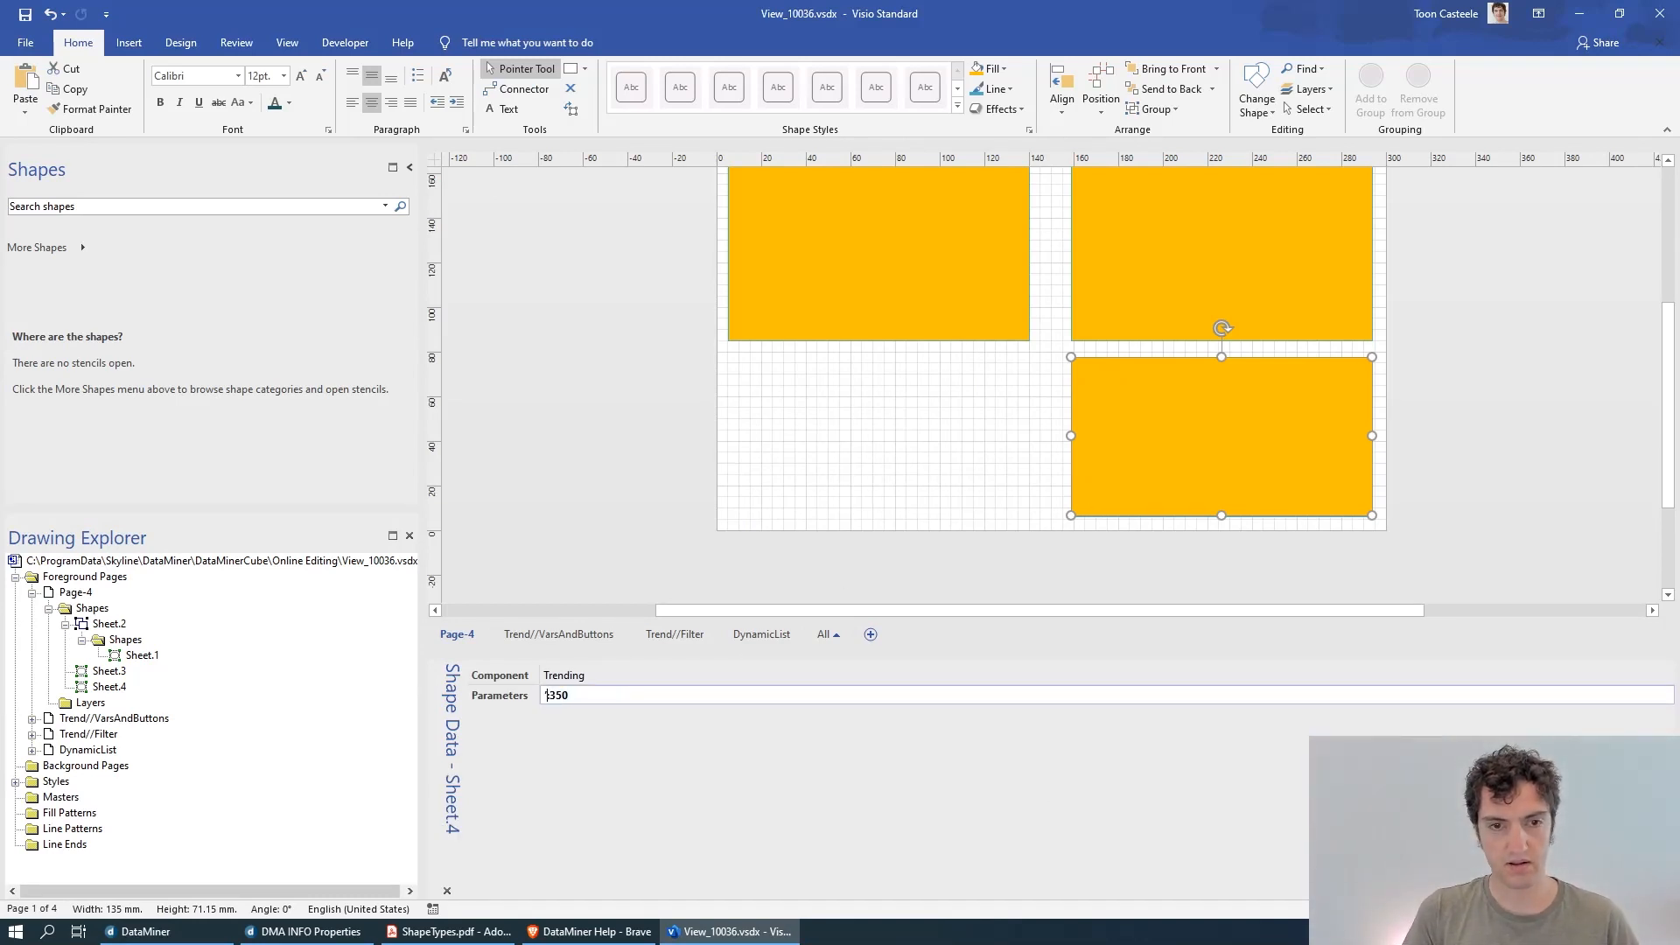
pyautogui.press('Delete')
pyautogui.press('Delete')
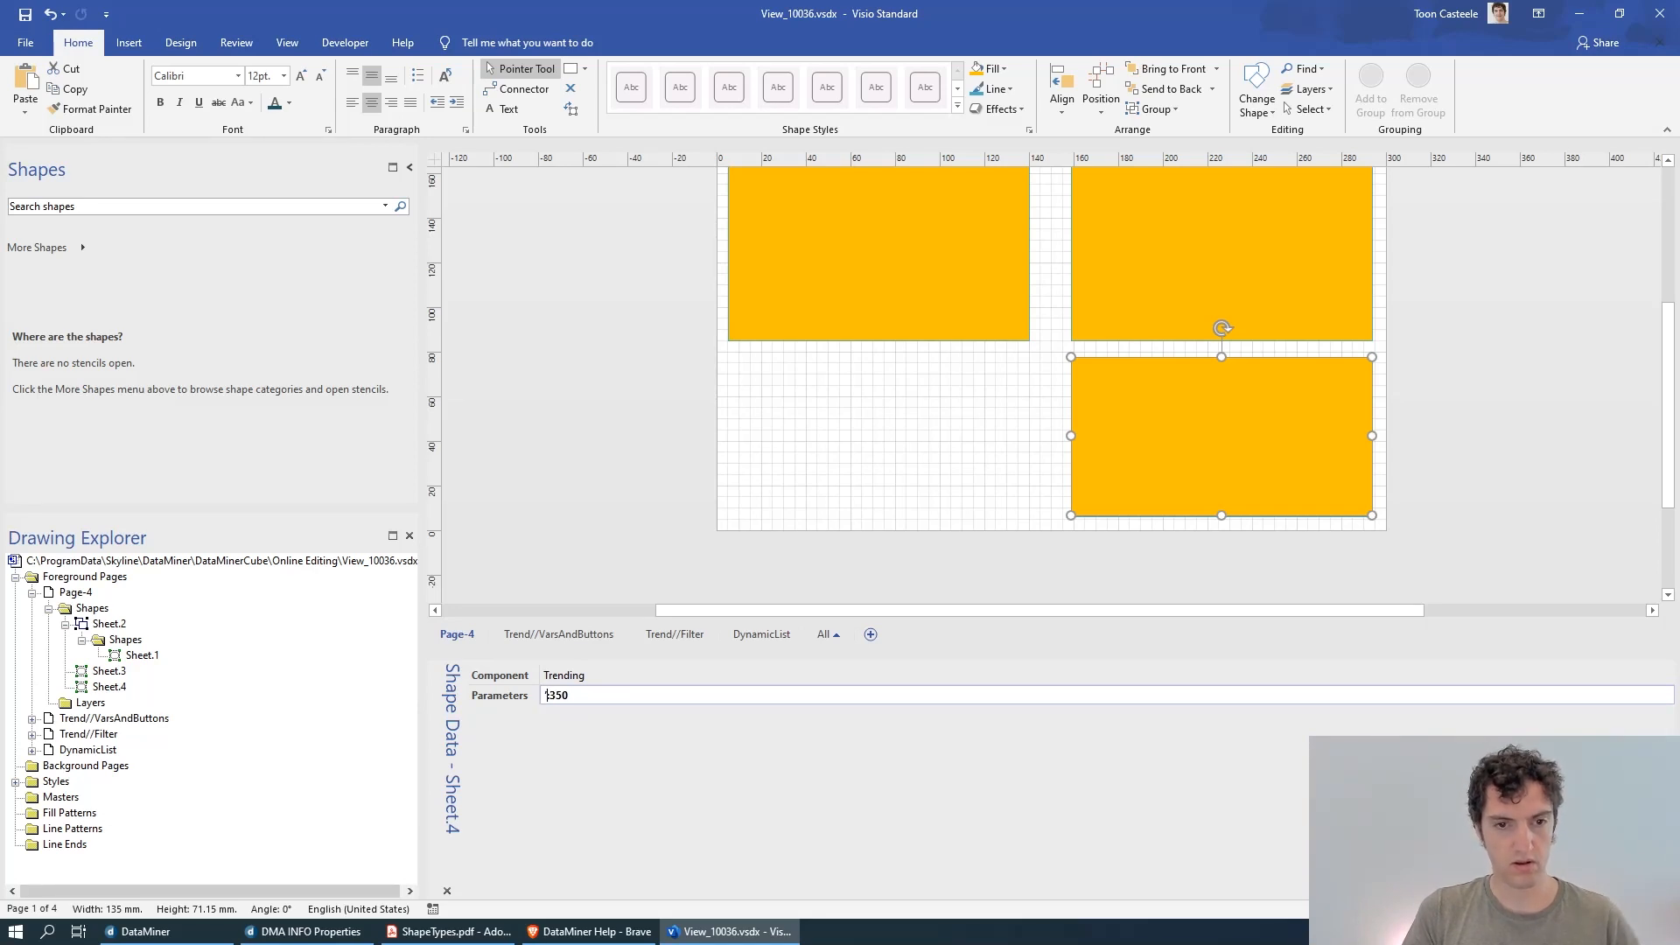
pyautogui.press('Delete')
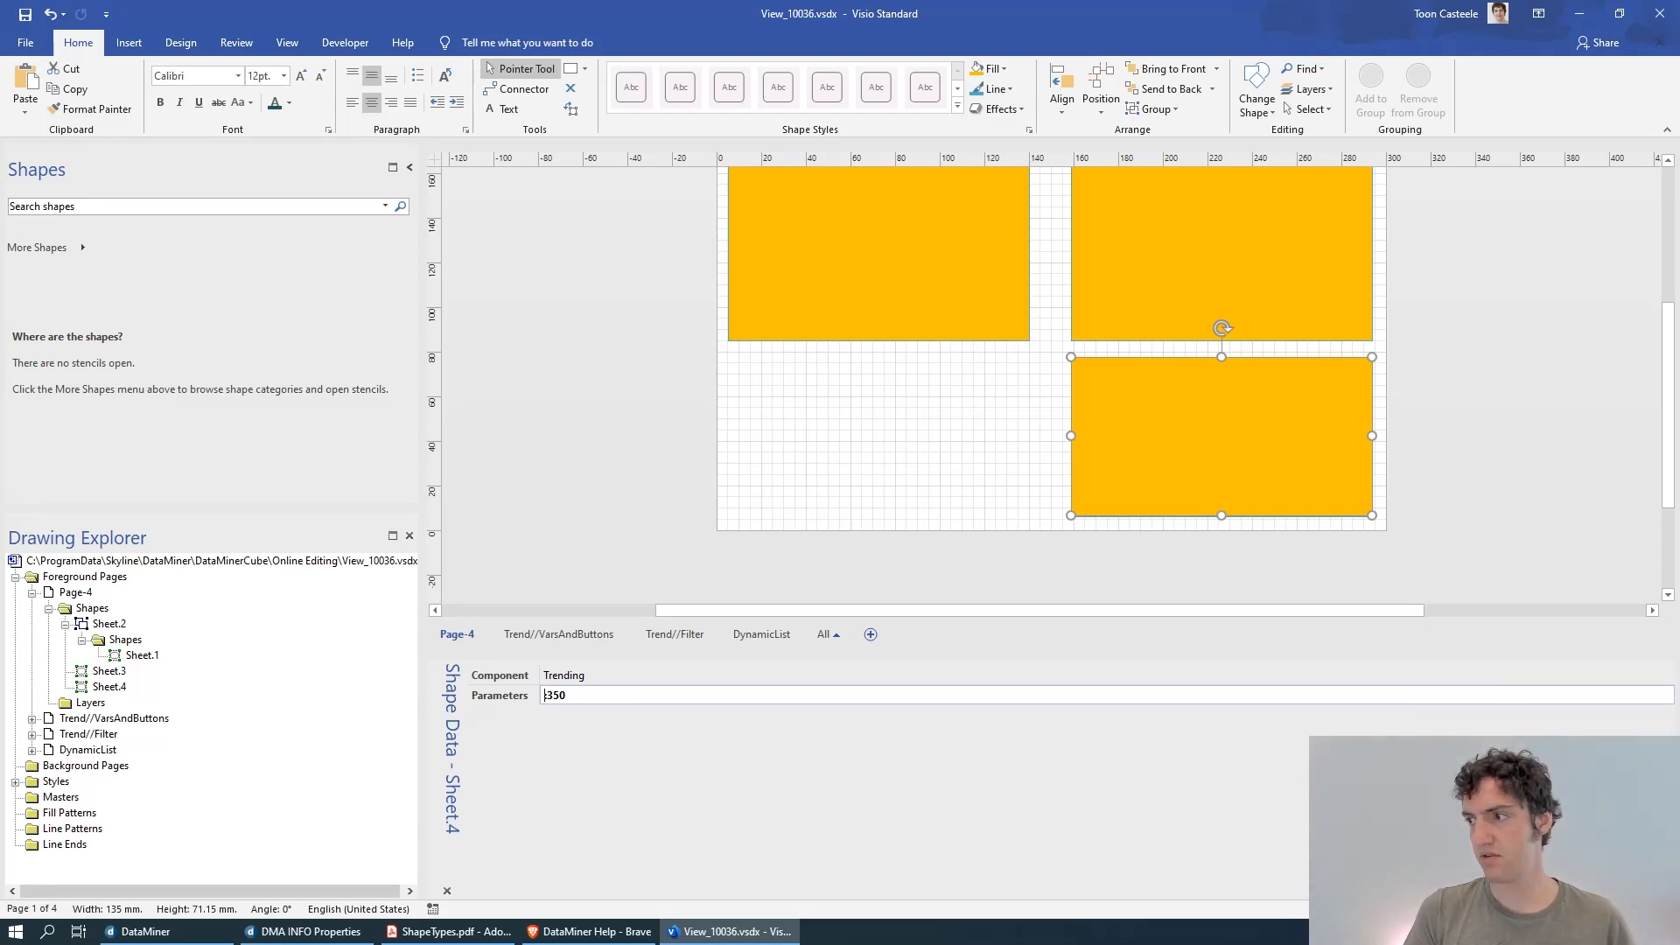
pyautogui.write('[this')
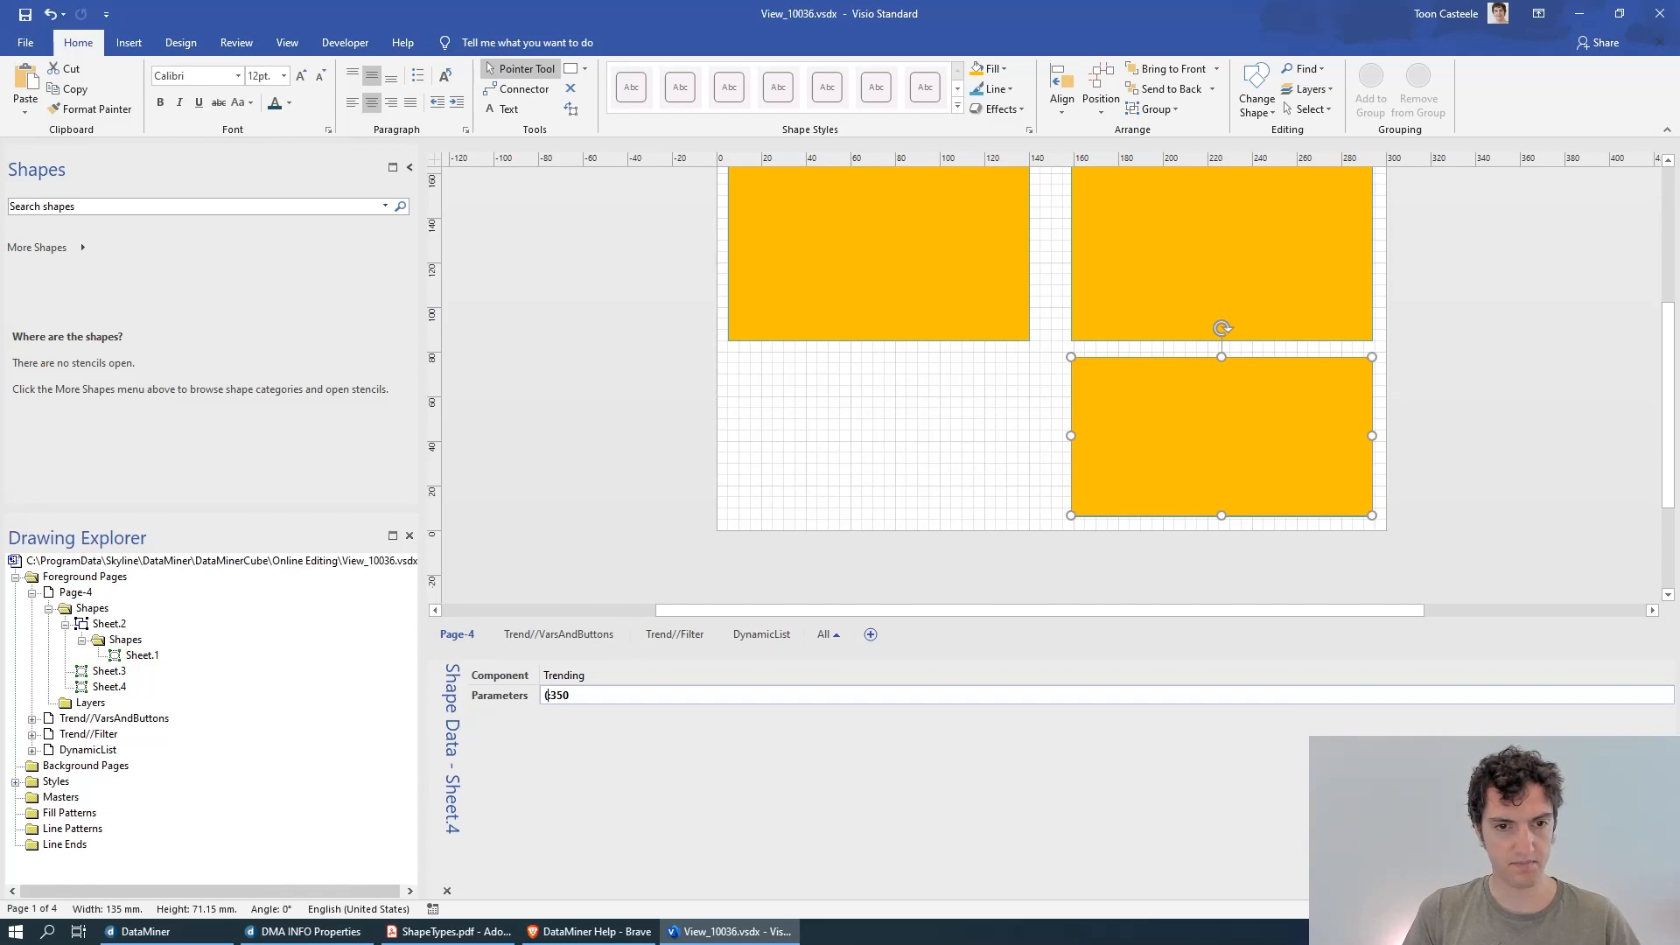
pyautogui.write(' element')
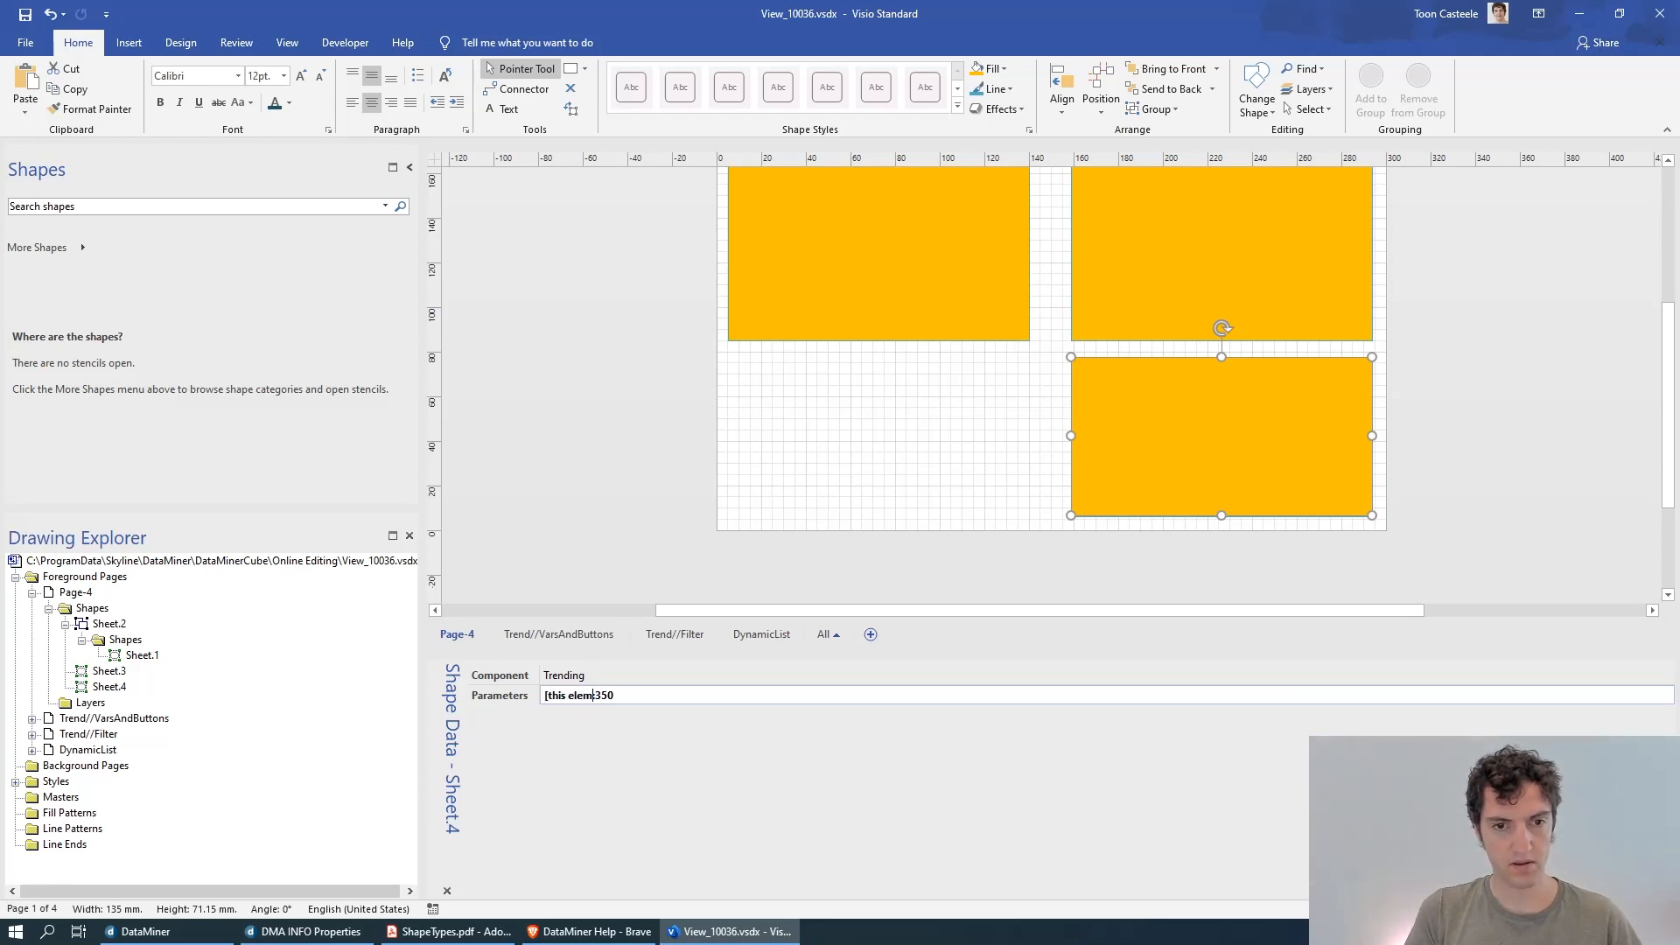
pyautogui.write(']')
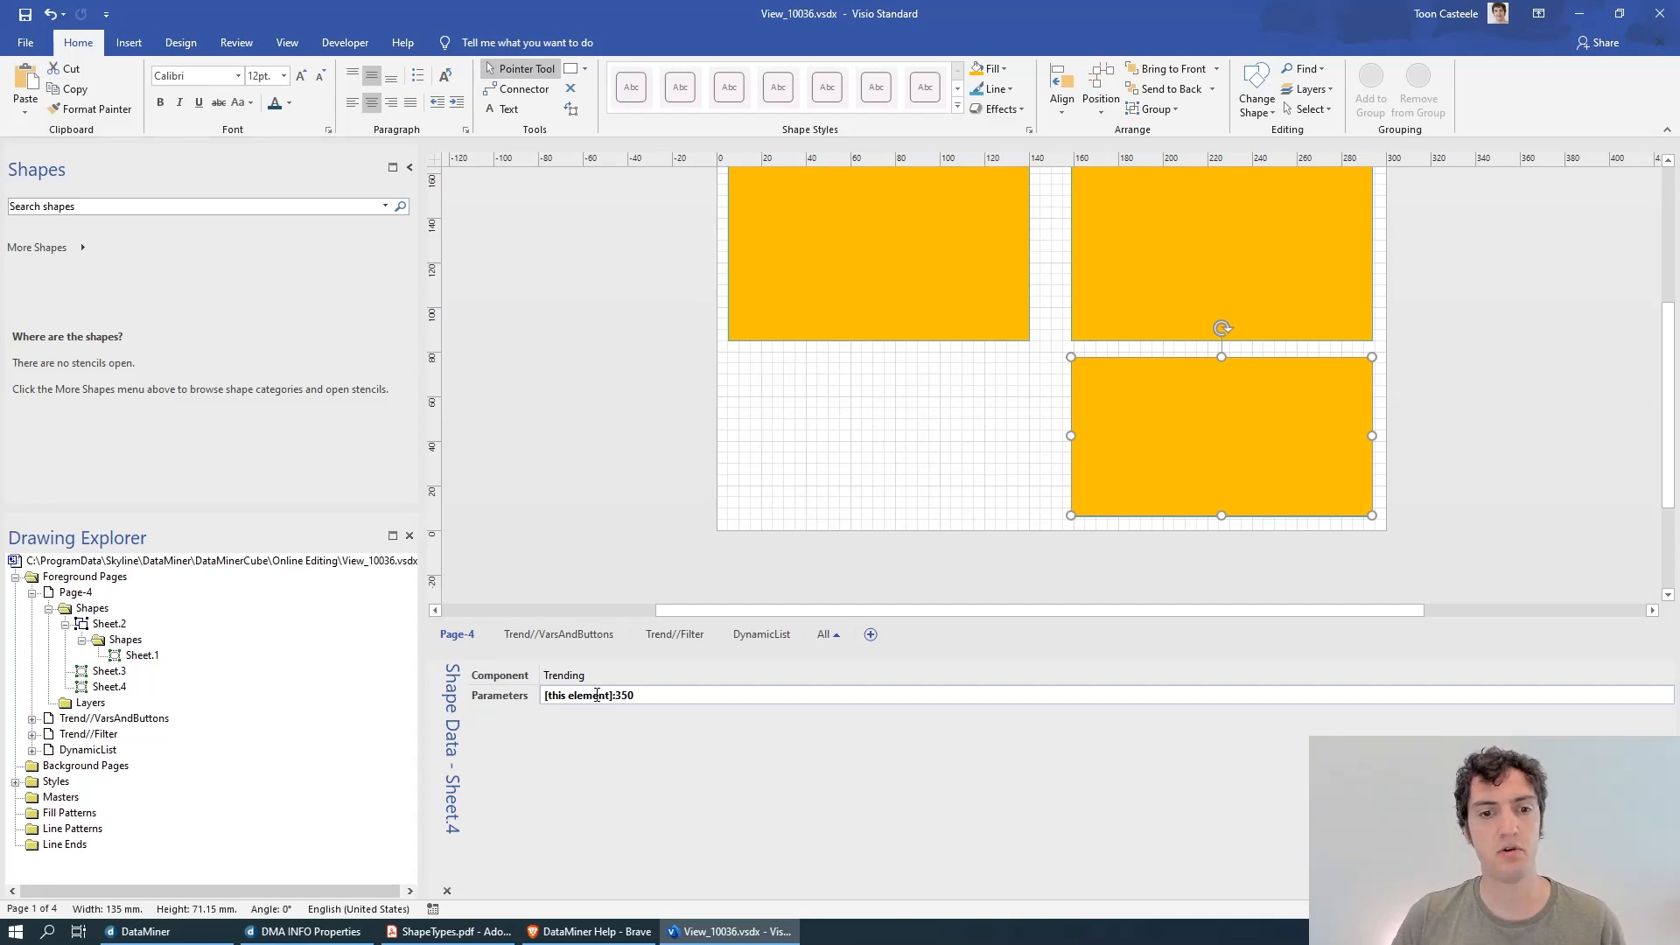
pyautogui.click(595, 503)
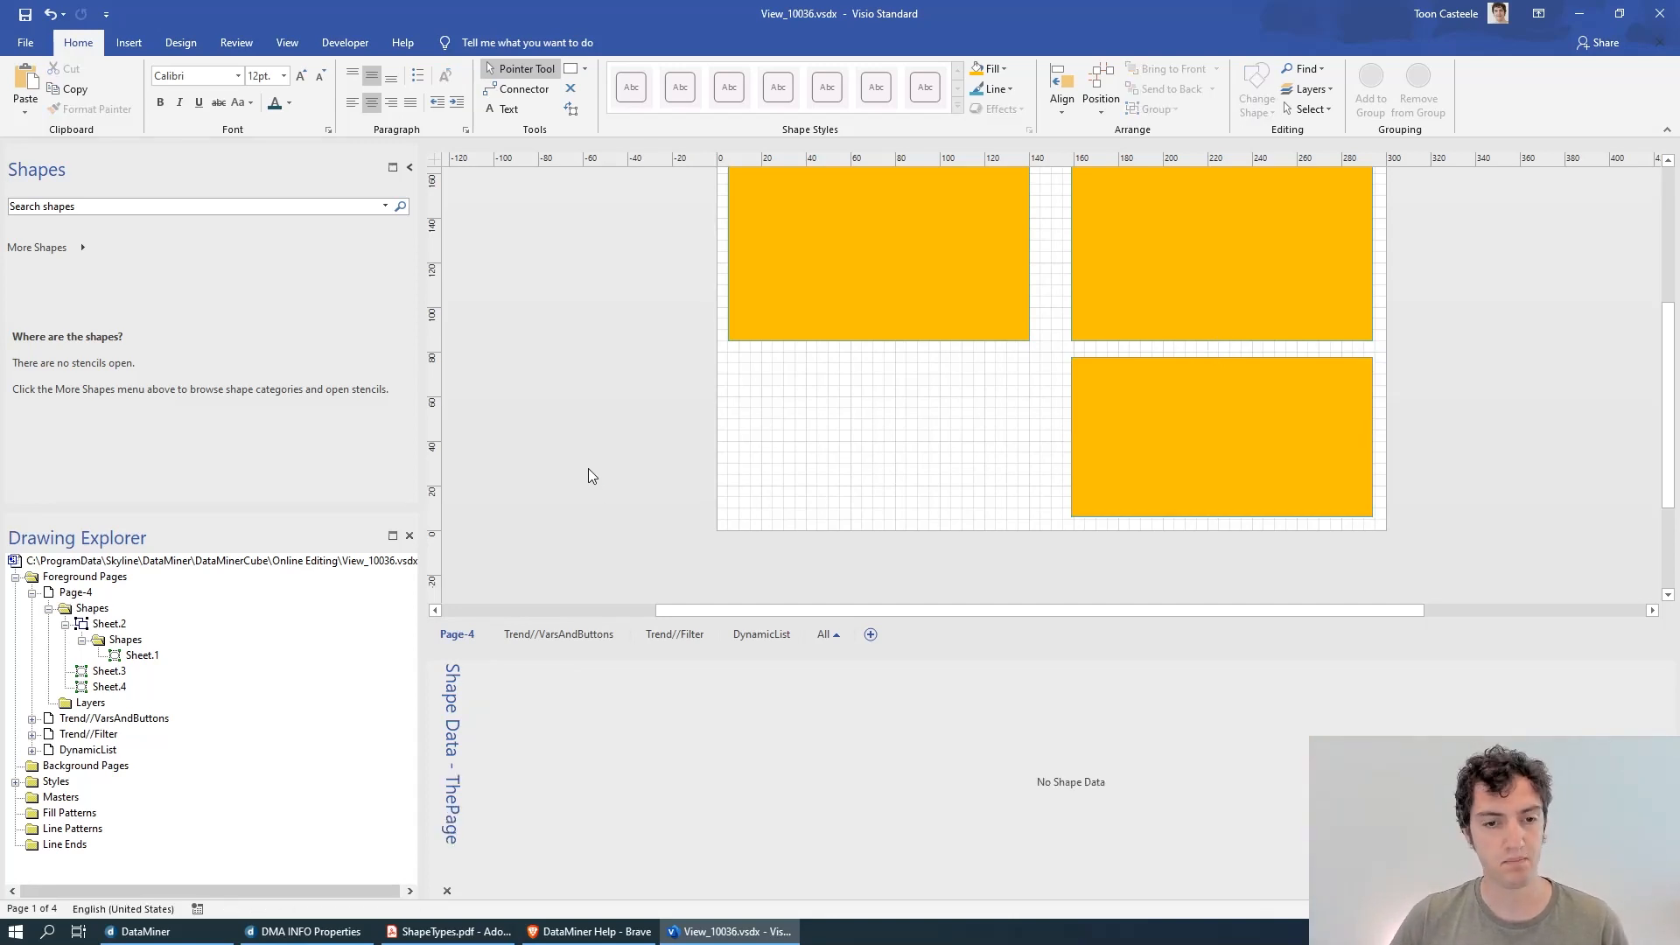
# - Duplicate the lower rectangle into the empty area beside it, below the first column's rectangle
pyautogui.click(1110, 369)
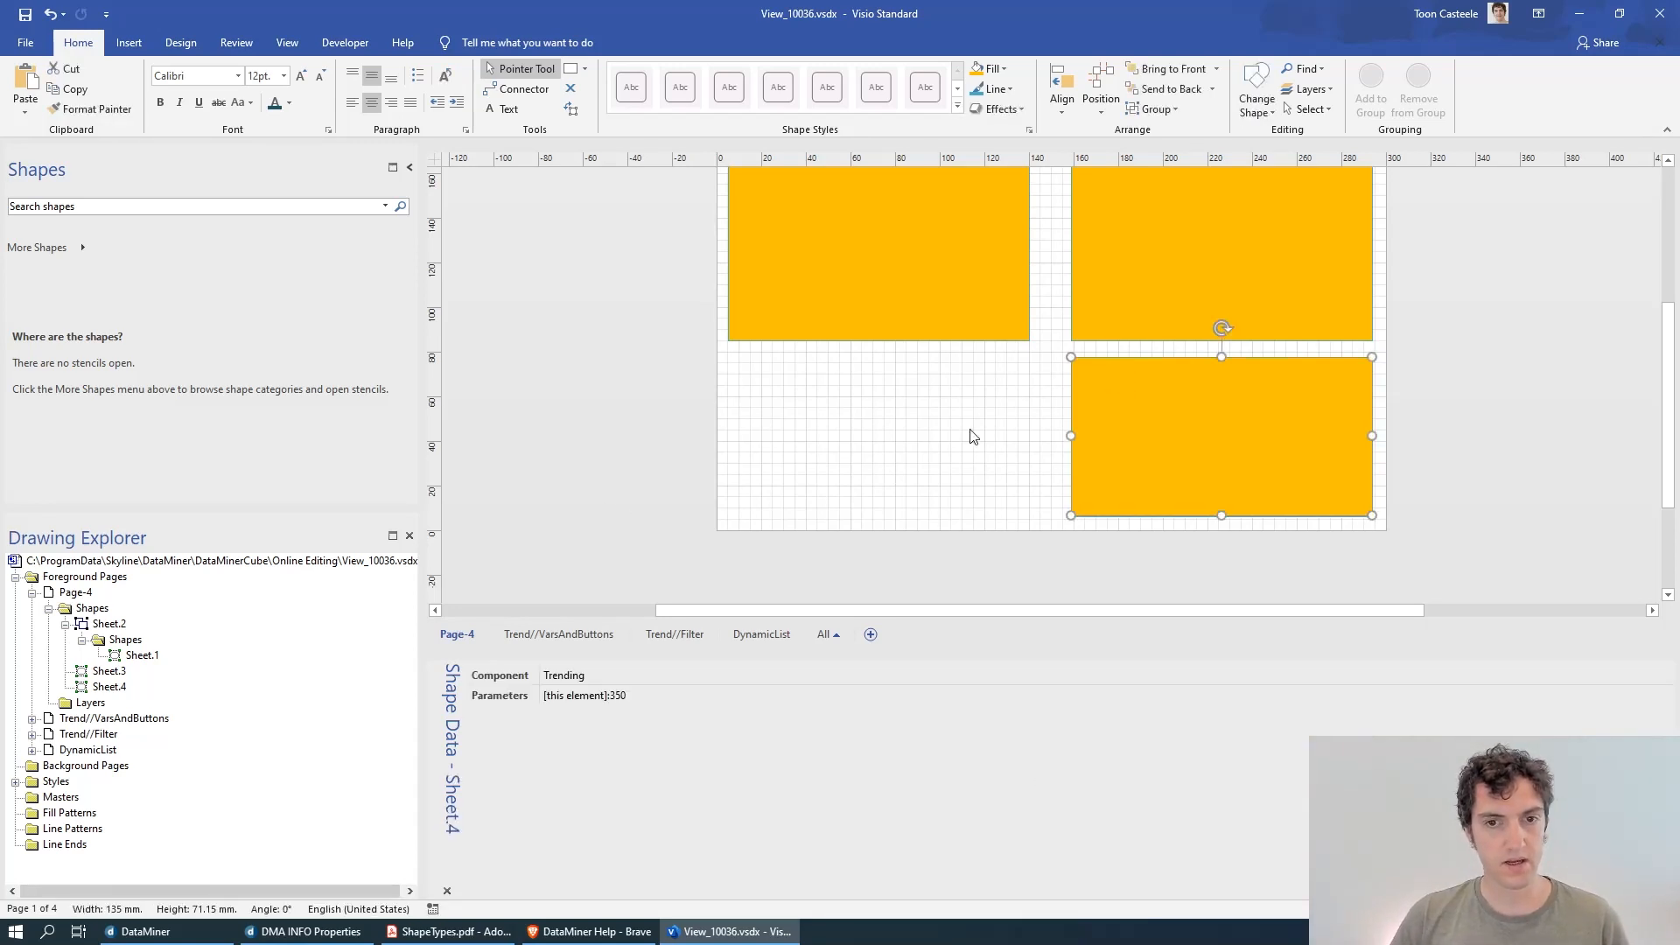
pyautogui.click(968, 454)
pyautogui.click(1256, 443)
pyautogui.moveTo(1257, 443); pyautogui.dragTo(928, 449)
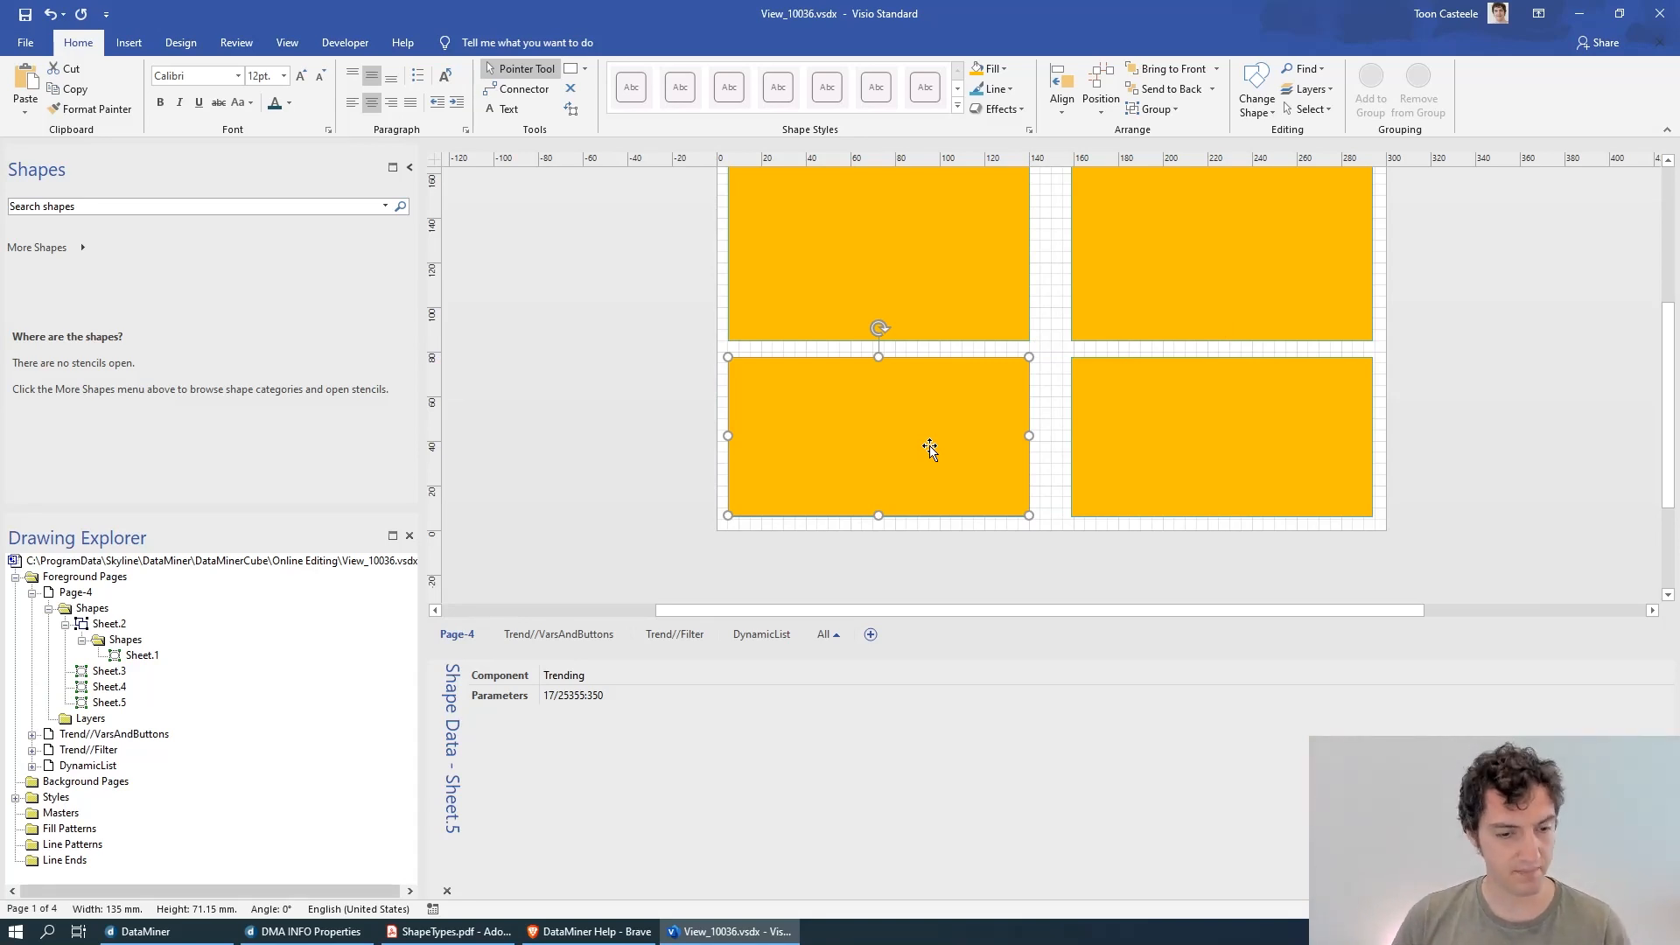
# - Start replacing the element ID in the duplicate's Parameters, undo back to before the duplication, and dismiss the error message
pyautogui.click(576, 697)
pyautogui.click(597, 697)
pyautogui.moveTo(591, 696); pyautogui.dragTo(546, 696)
pyautogui.write('D')
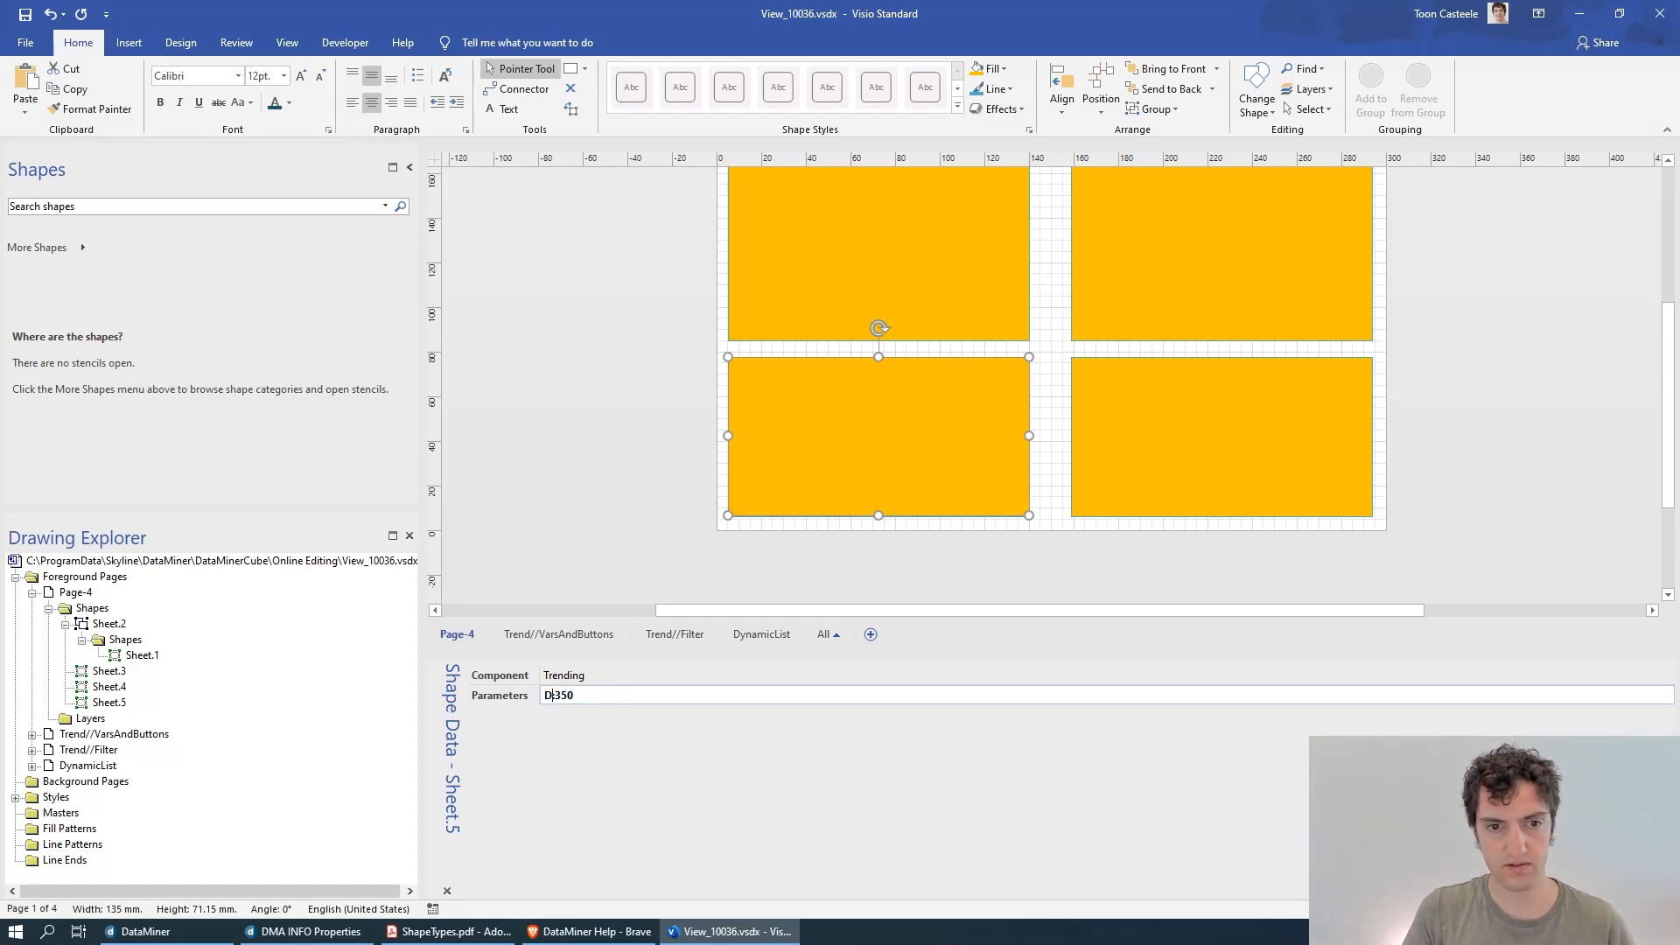
pyautogui.hotkey('ctrl', 'z')
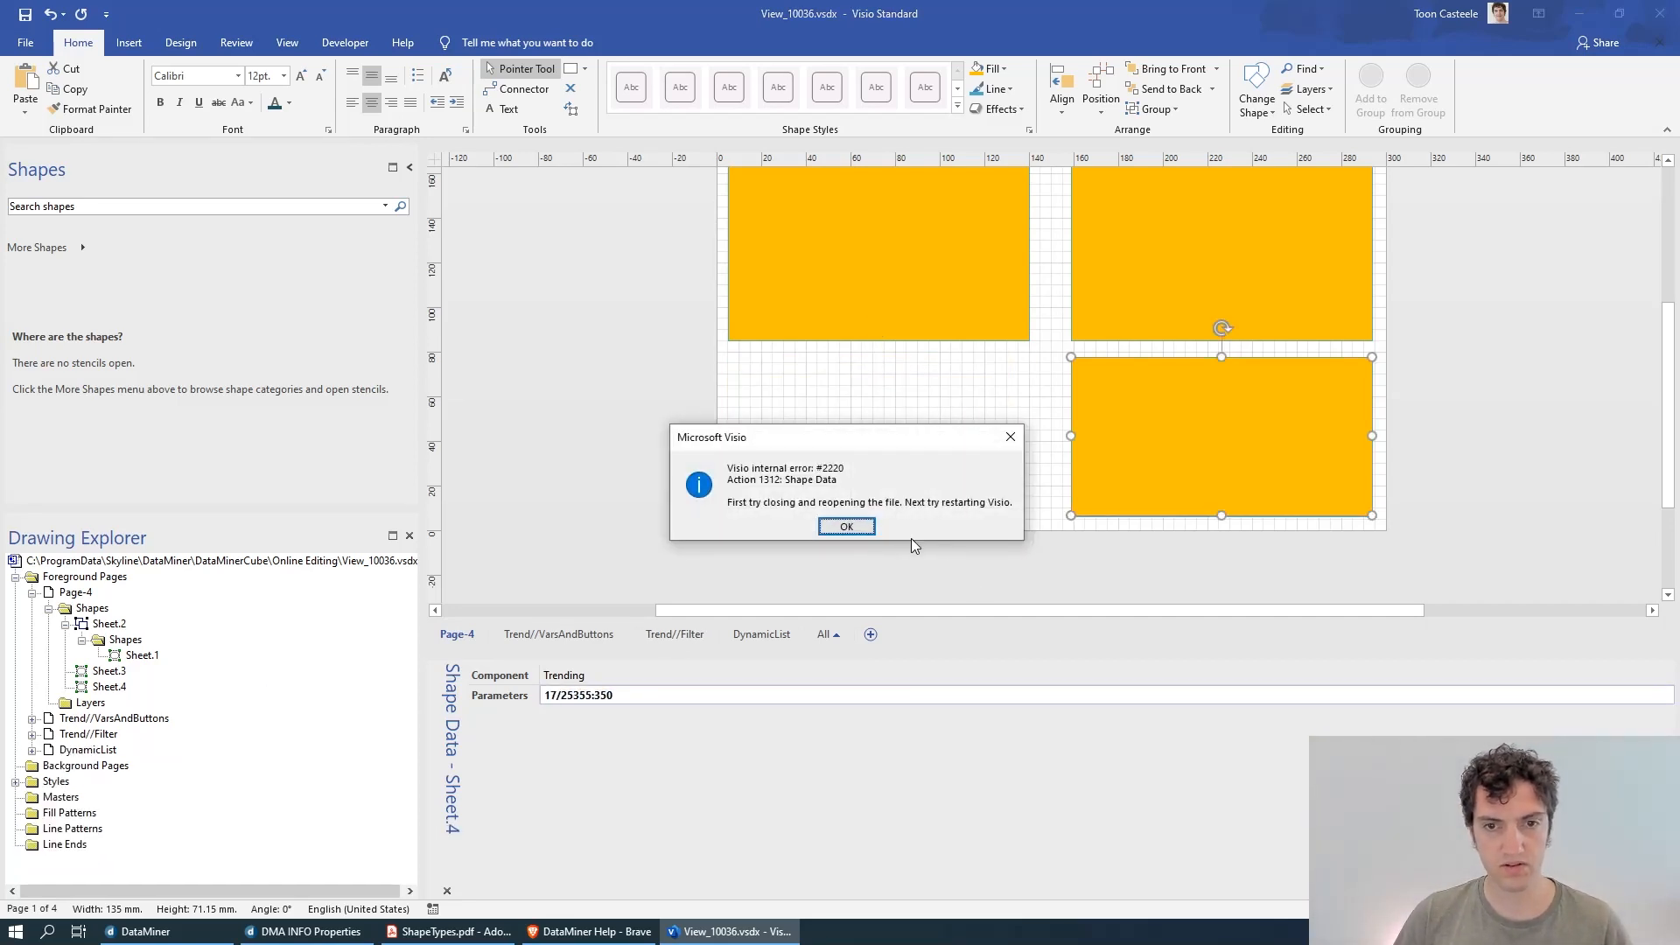
pyautogui.click(843, 529)
# - Set the lower rectangle's Parameters to 17/25355:107:SLProtocol* and check its trend graph in DataMiner
pyautogui.click(599, 697)
pyautogui.click(599, 697)
pyautogui.doubleClick(602, 697)
pyautogui.write('107')
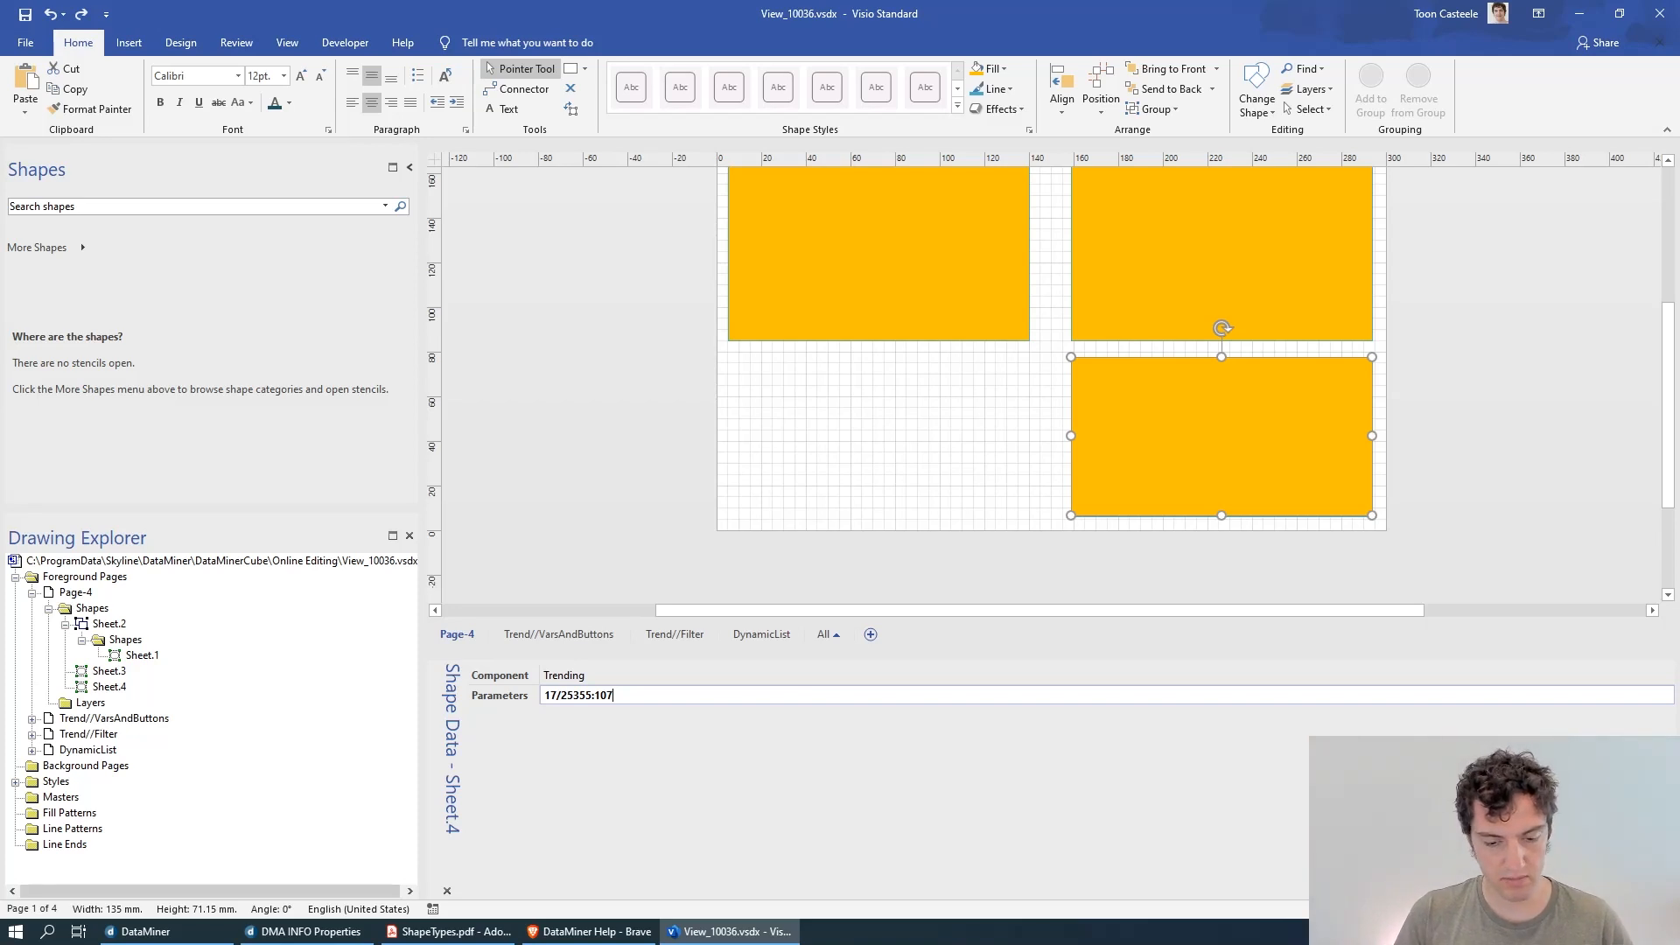
pyautogui.write(':SLProtocol')
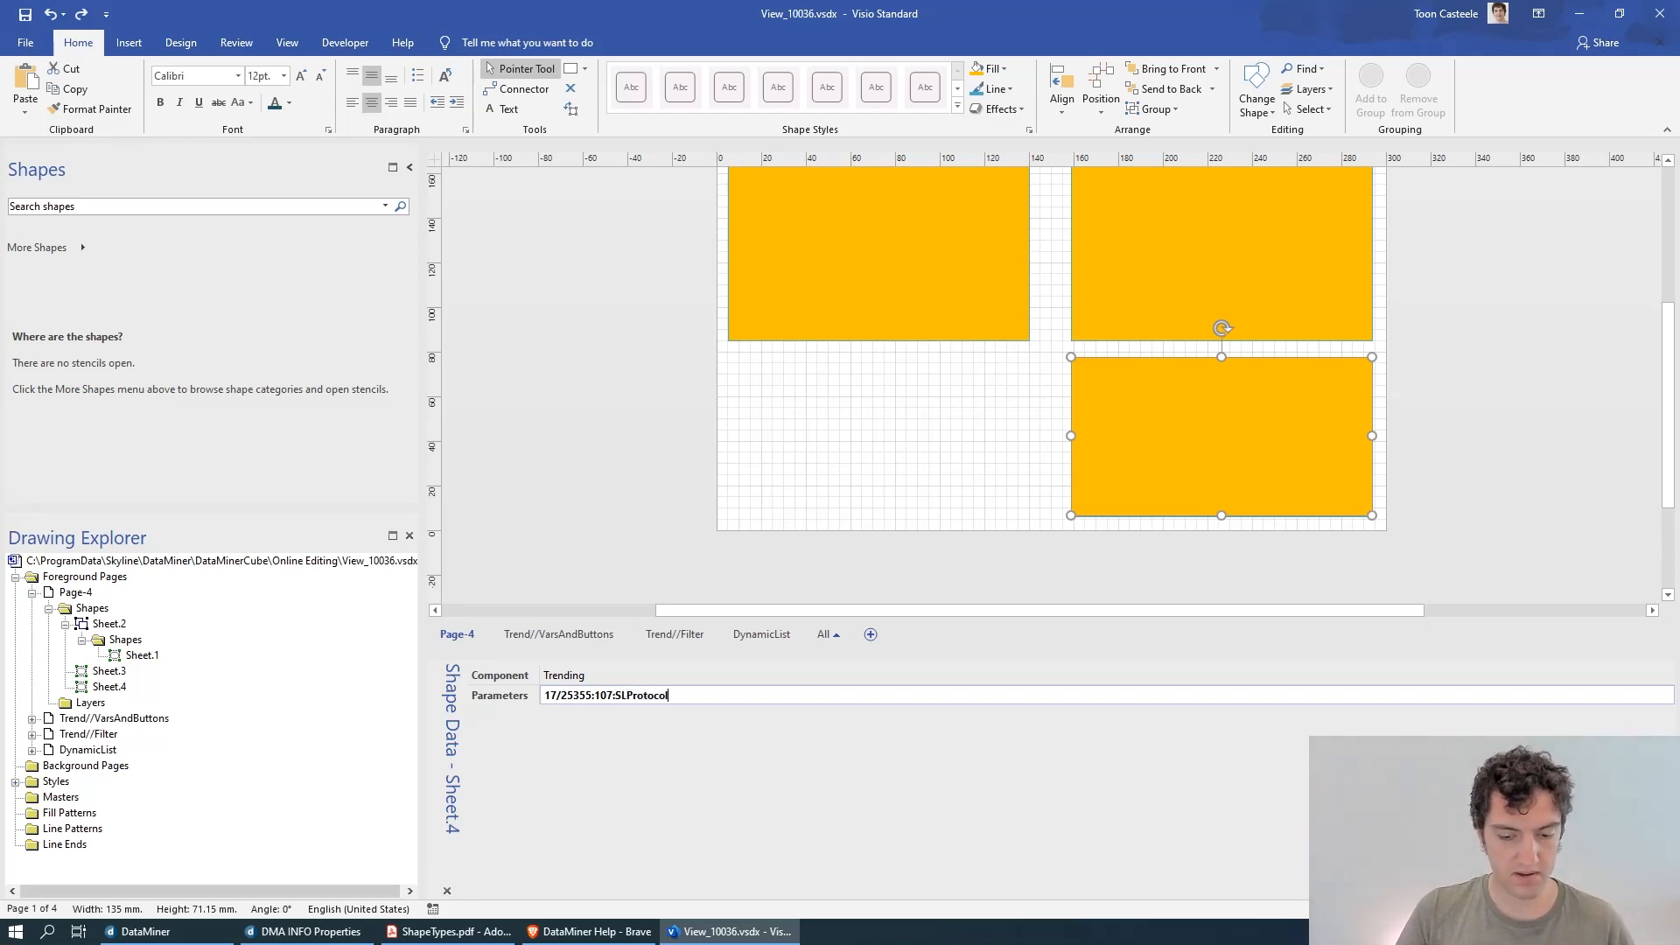
pyautogui.write('*')
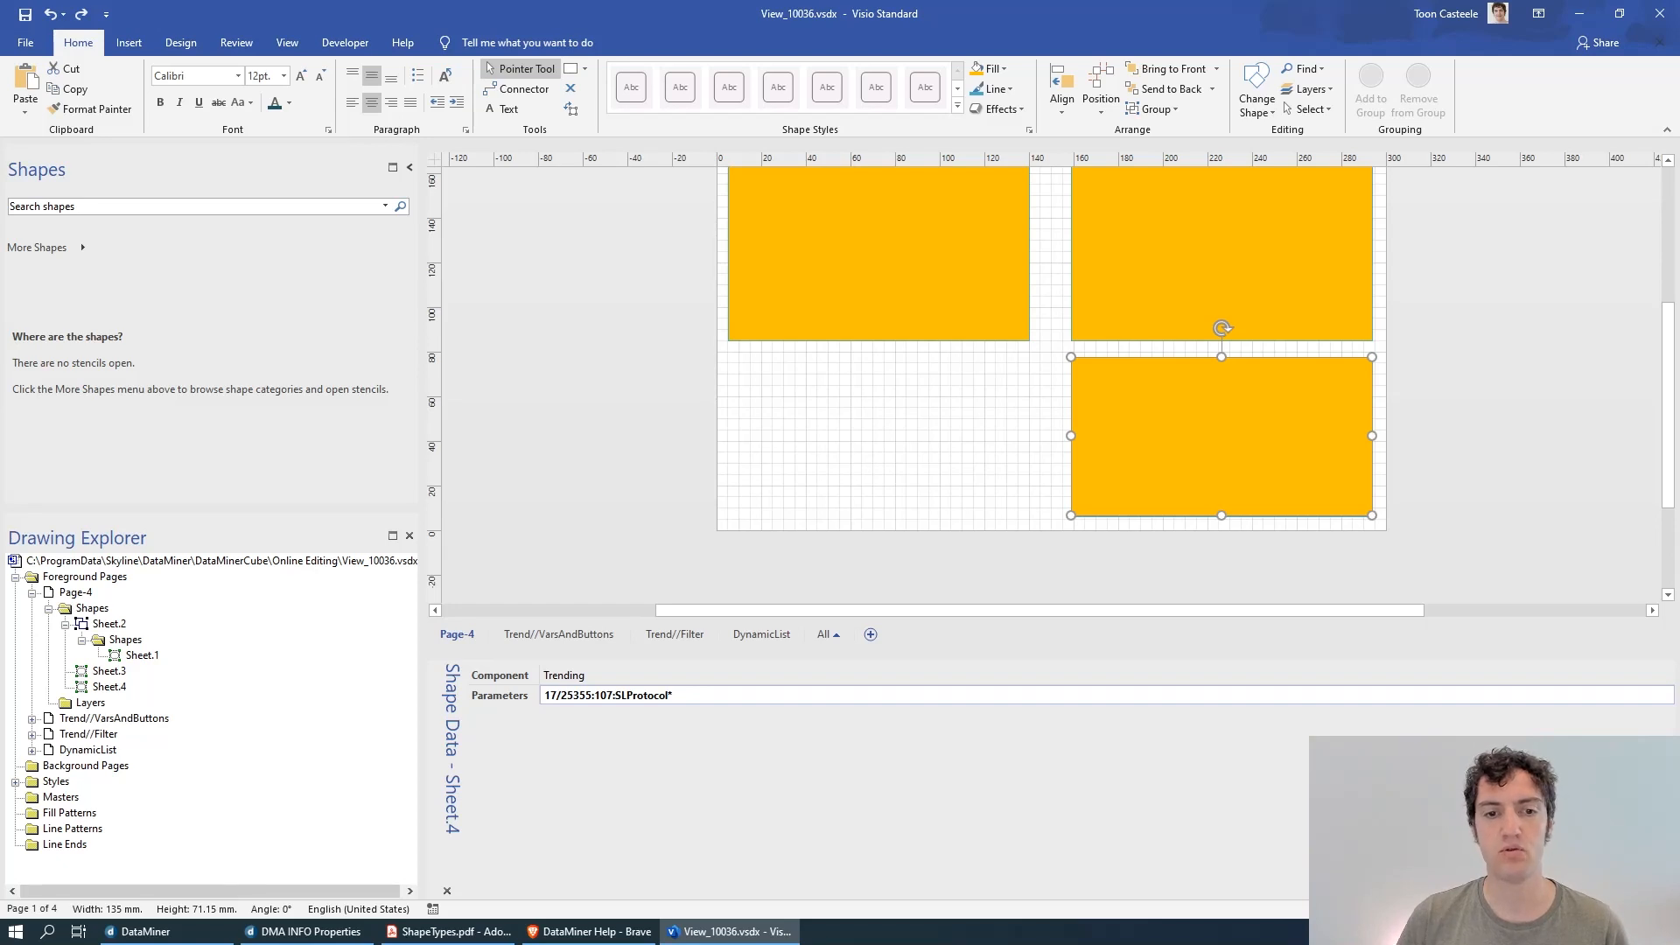
pyautogui.click(595, 339)
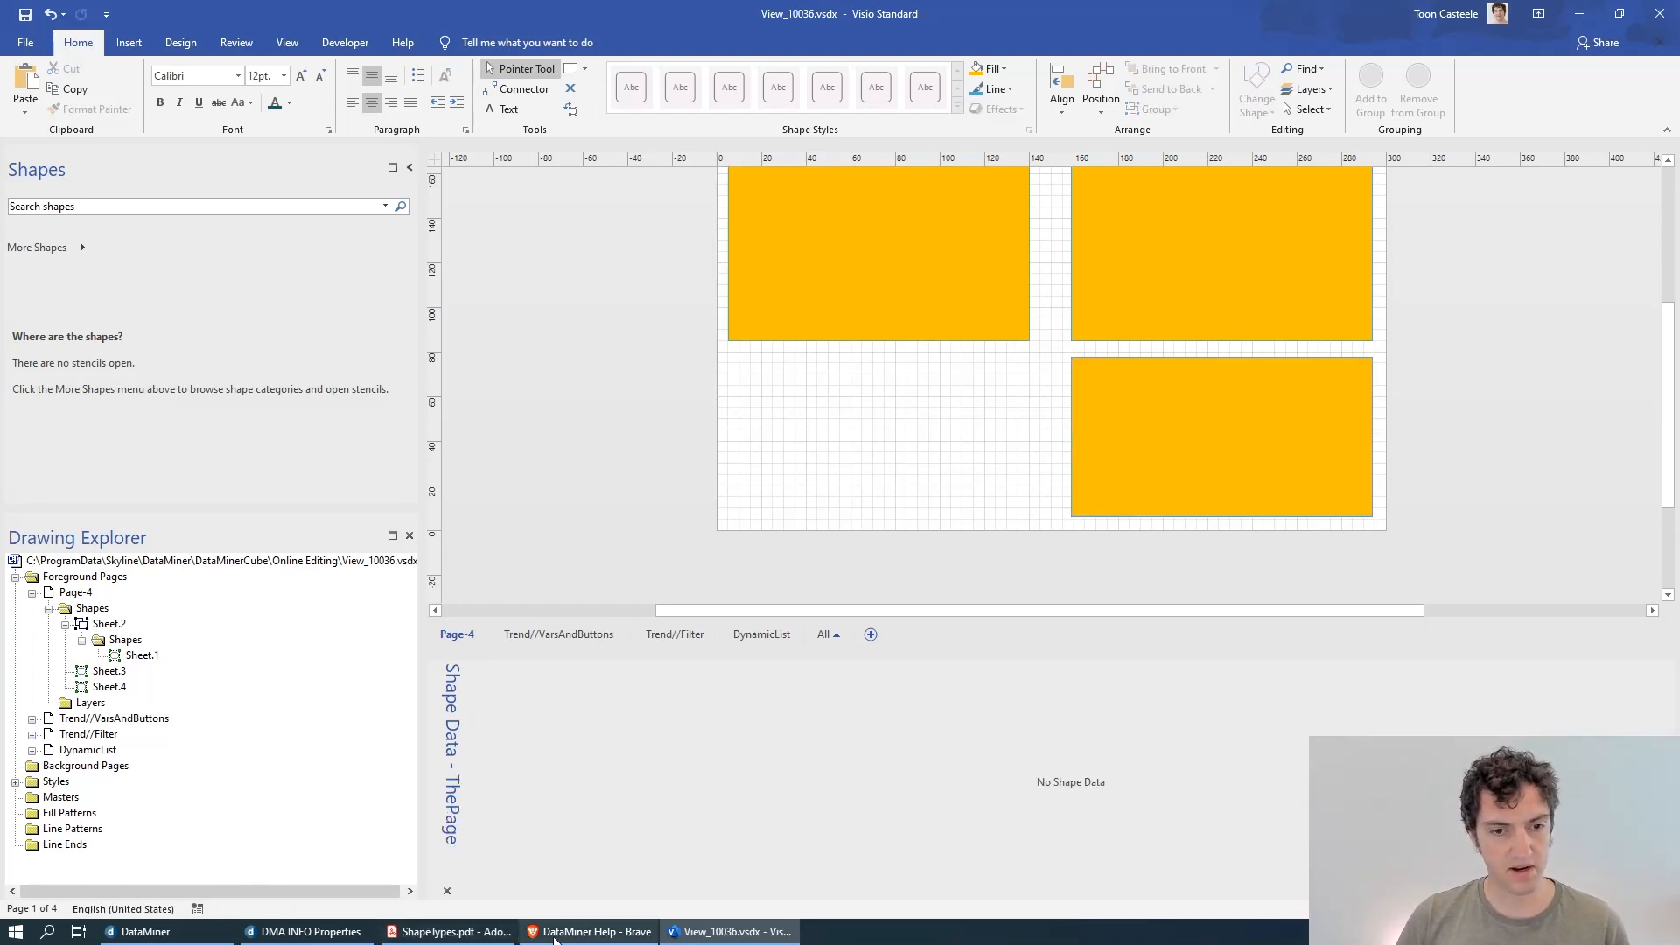
pyautogui.click(166, 933)
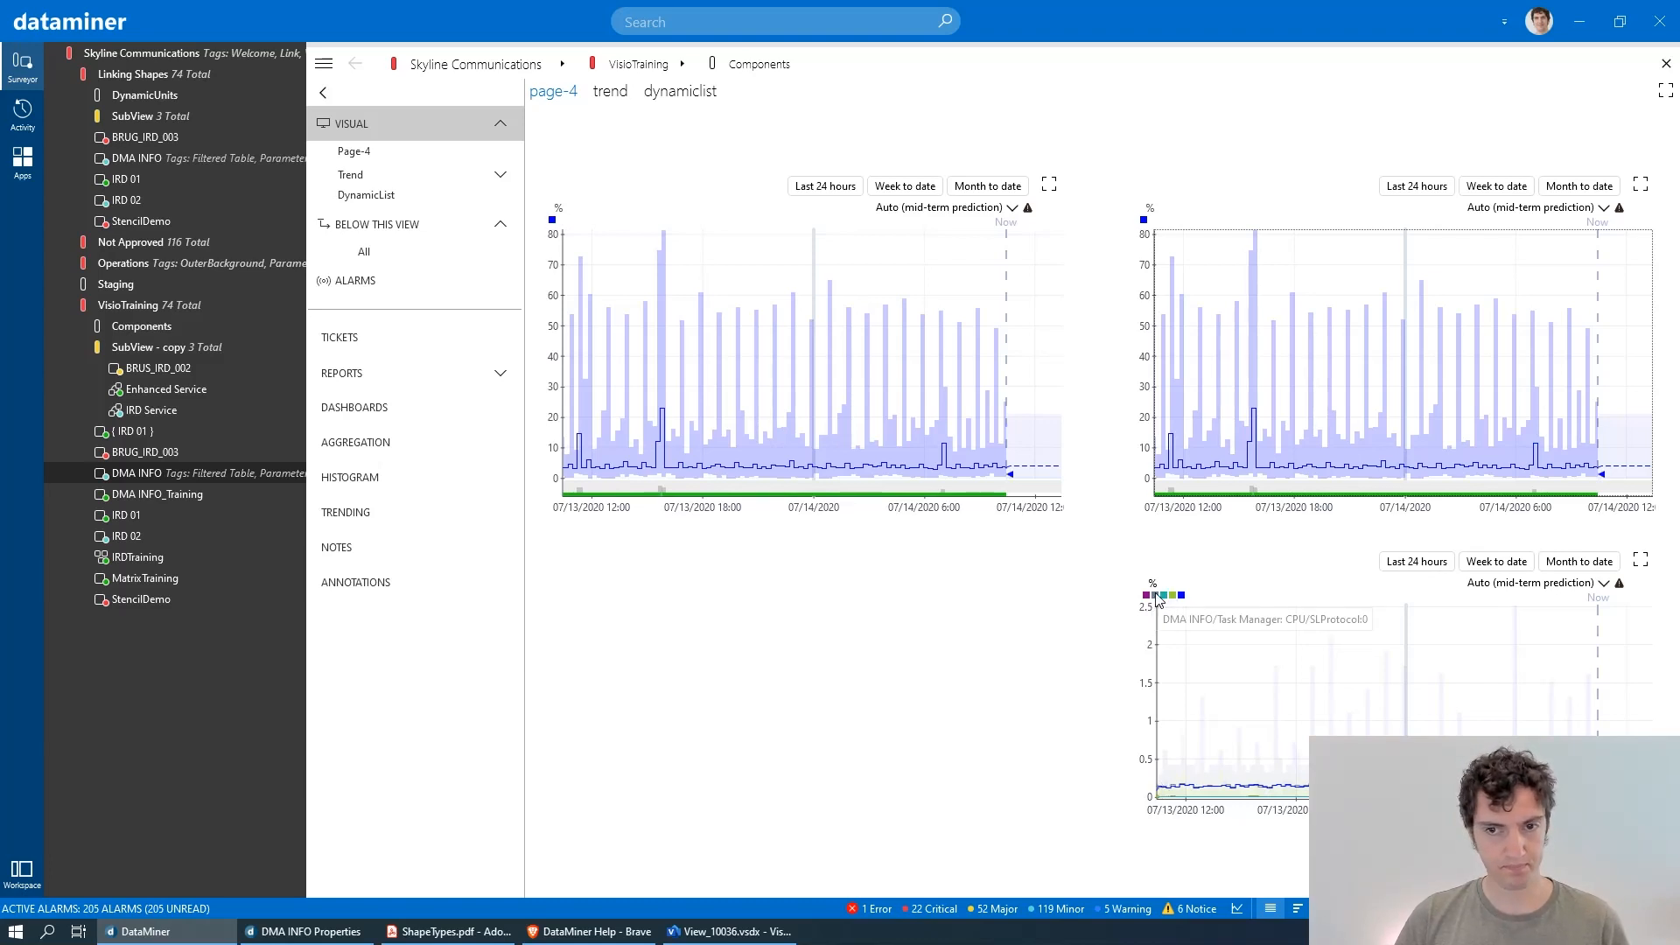
# - Return to Visio, change the lower rectangle's Parameters to 17/25355:107:SLProtocol:0, save, and check its trend graph in DataMiner
pyautogui.hotkey('alt', 'Tab')
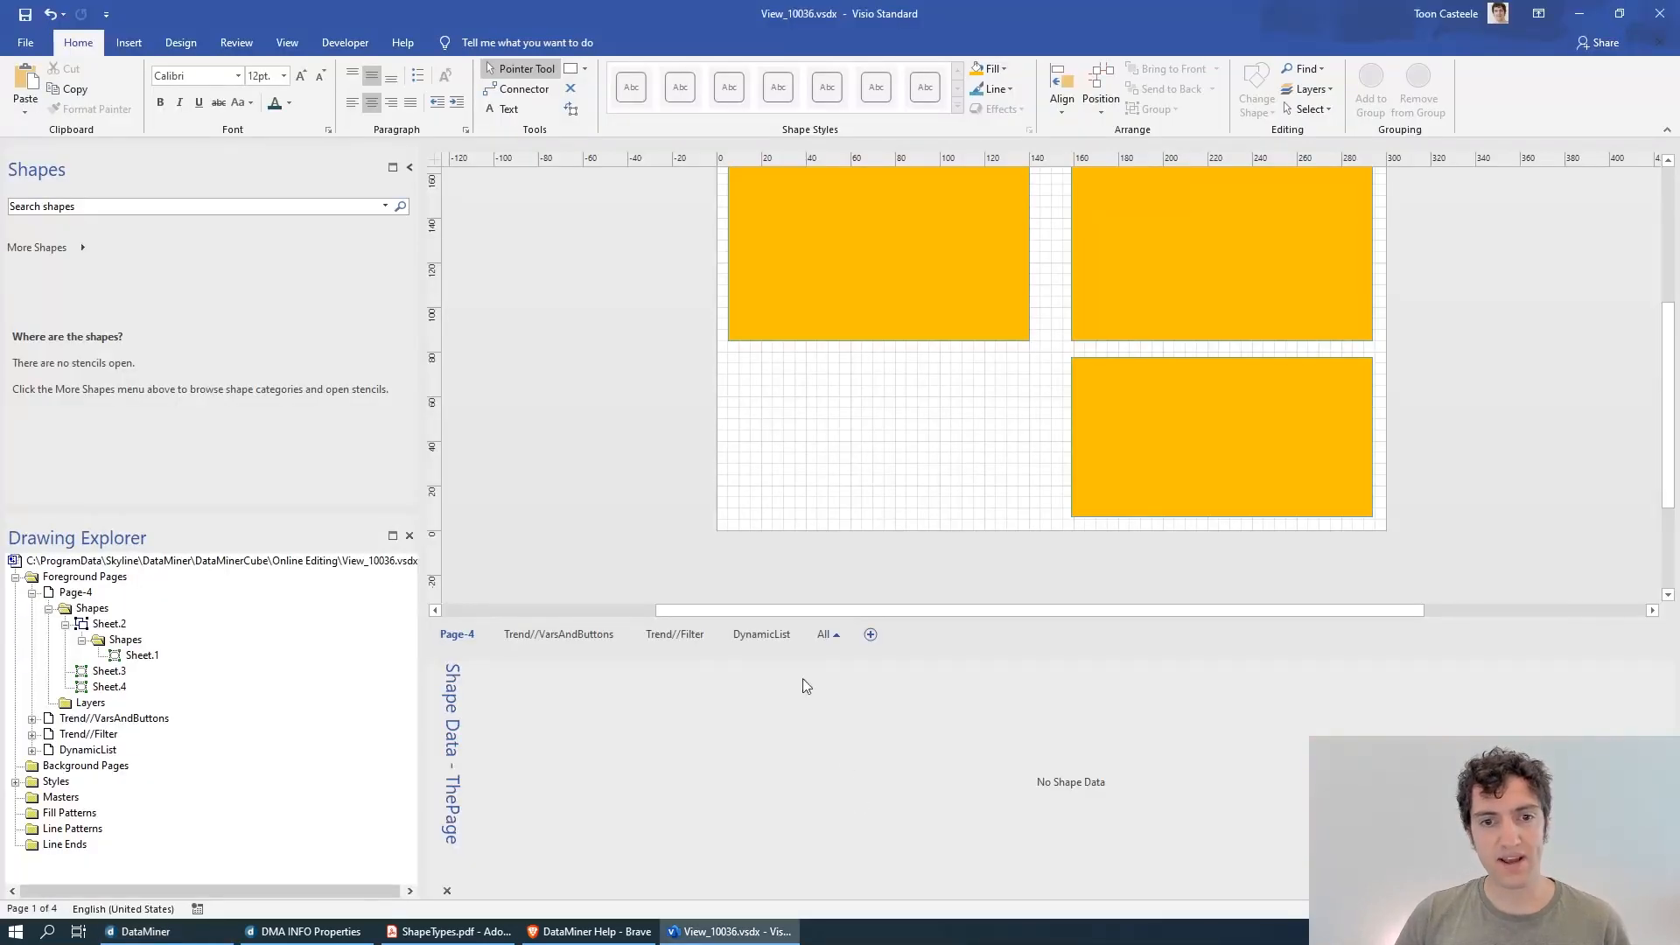
pyautogui.click(1156, 408)
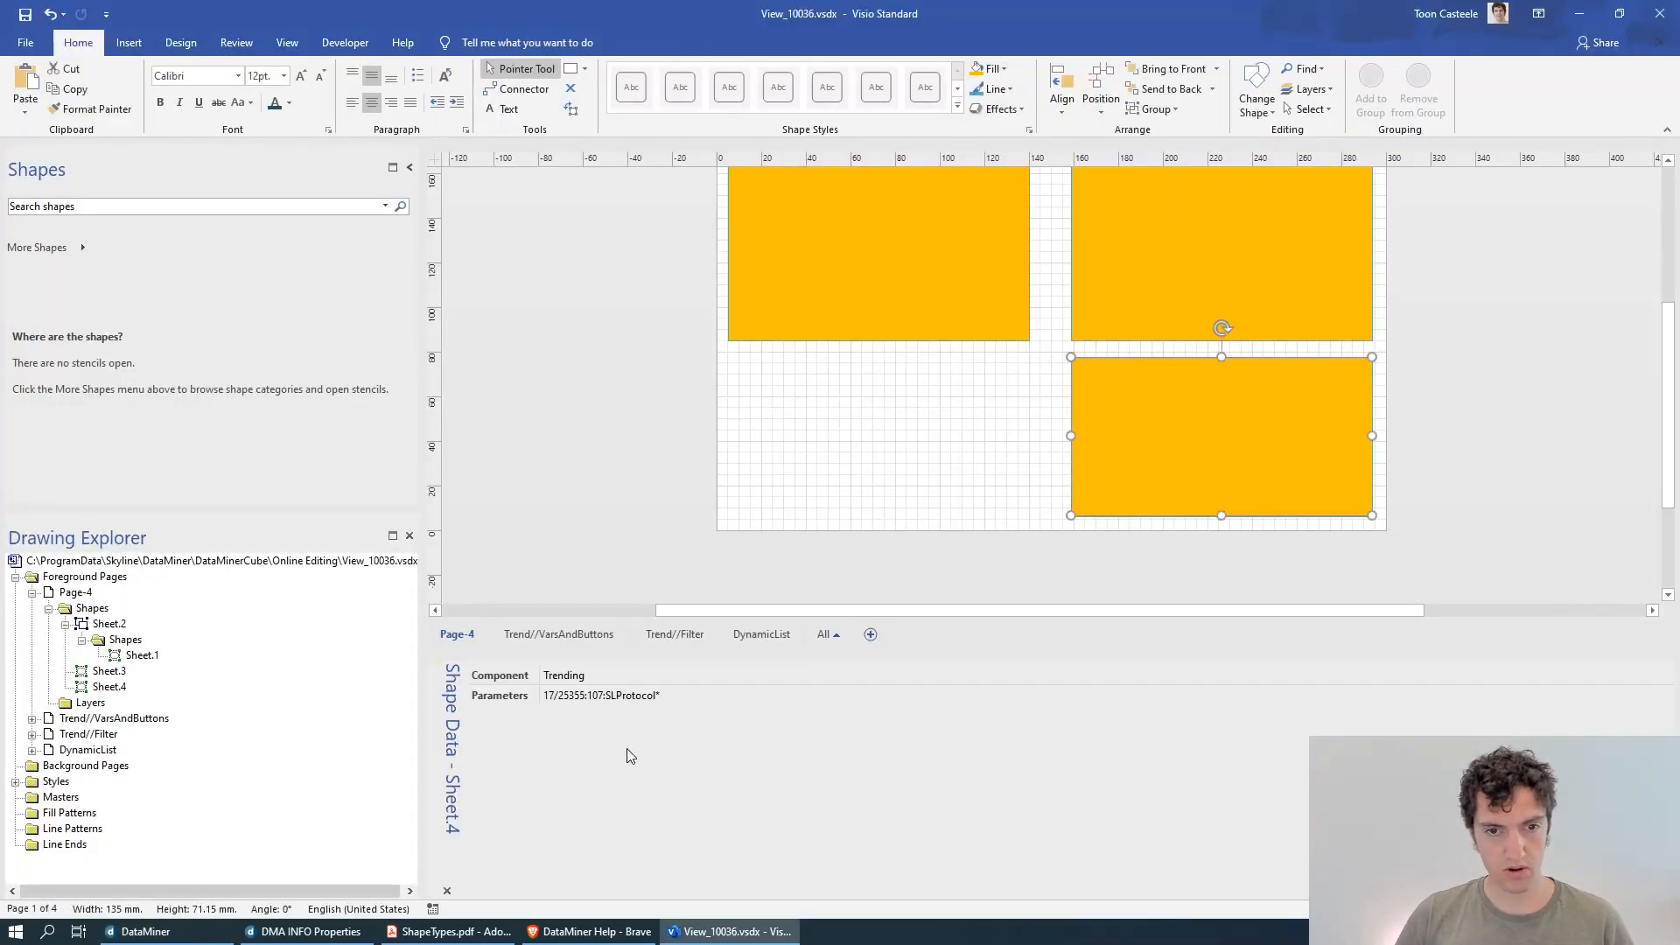
pyautogui.click(681, 696)
pyautogui.press('BackSpace')
pyautogui.write(':0')
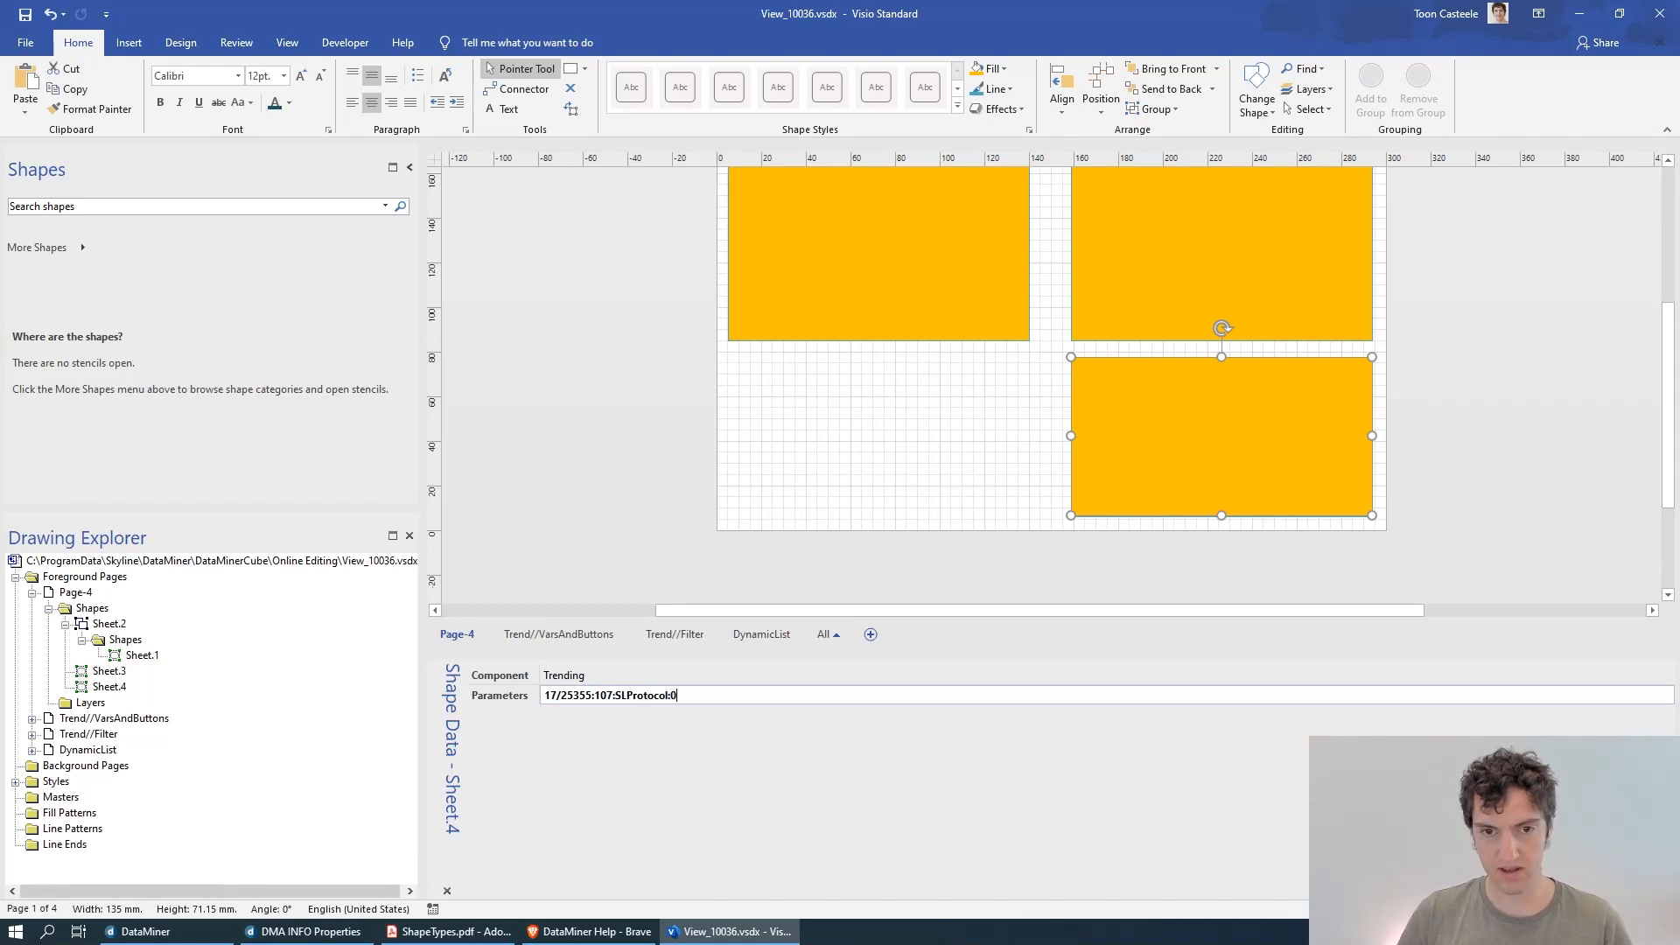
pyautogui.click(617, 452)
pyautogui.hotkey('ctrl', 's')
pyautogui.hotkey('alt', 'Tab')
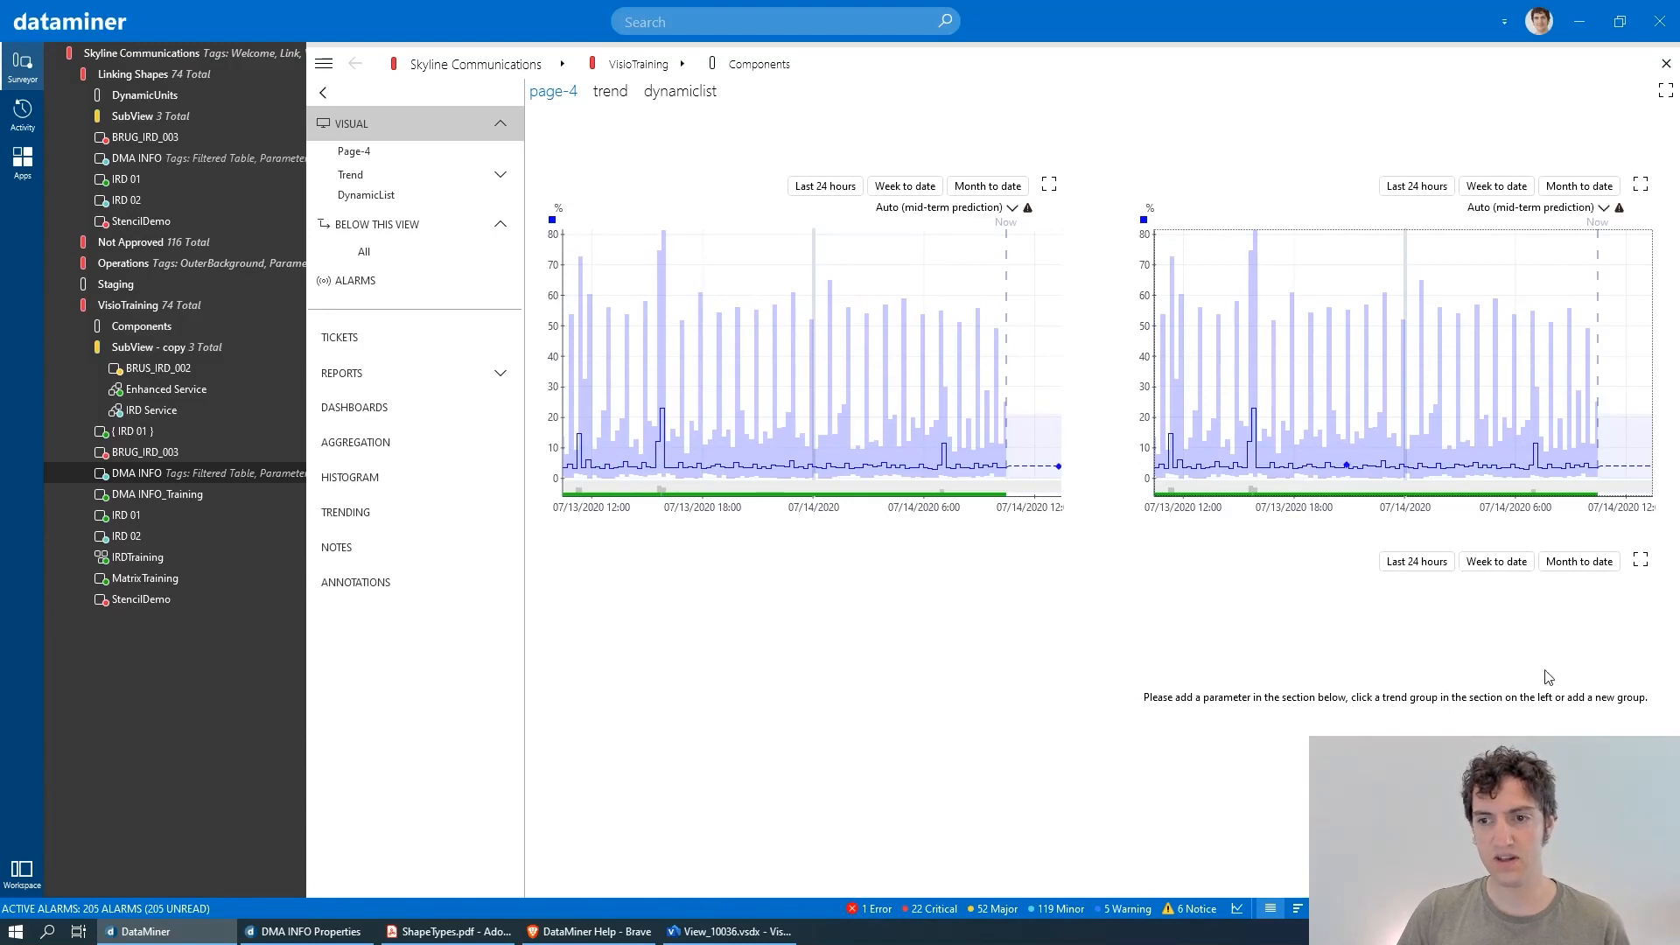
# - Return to Visio and put the separator tag [sep::§] in front of the lower rectangle's Parameters value
pyautogui.hotkey('alt', 'Tab')
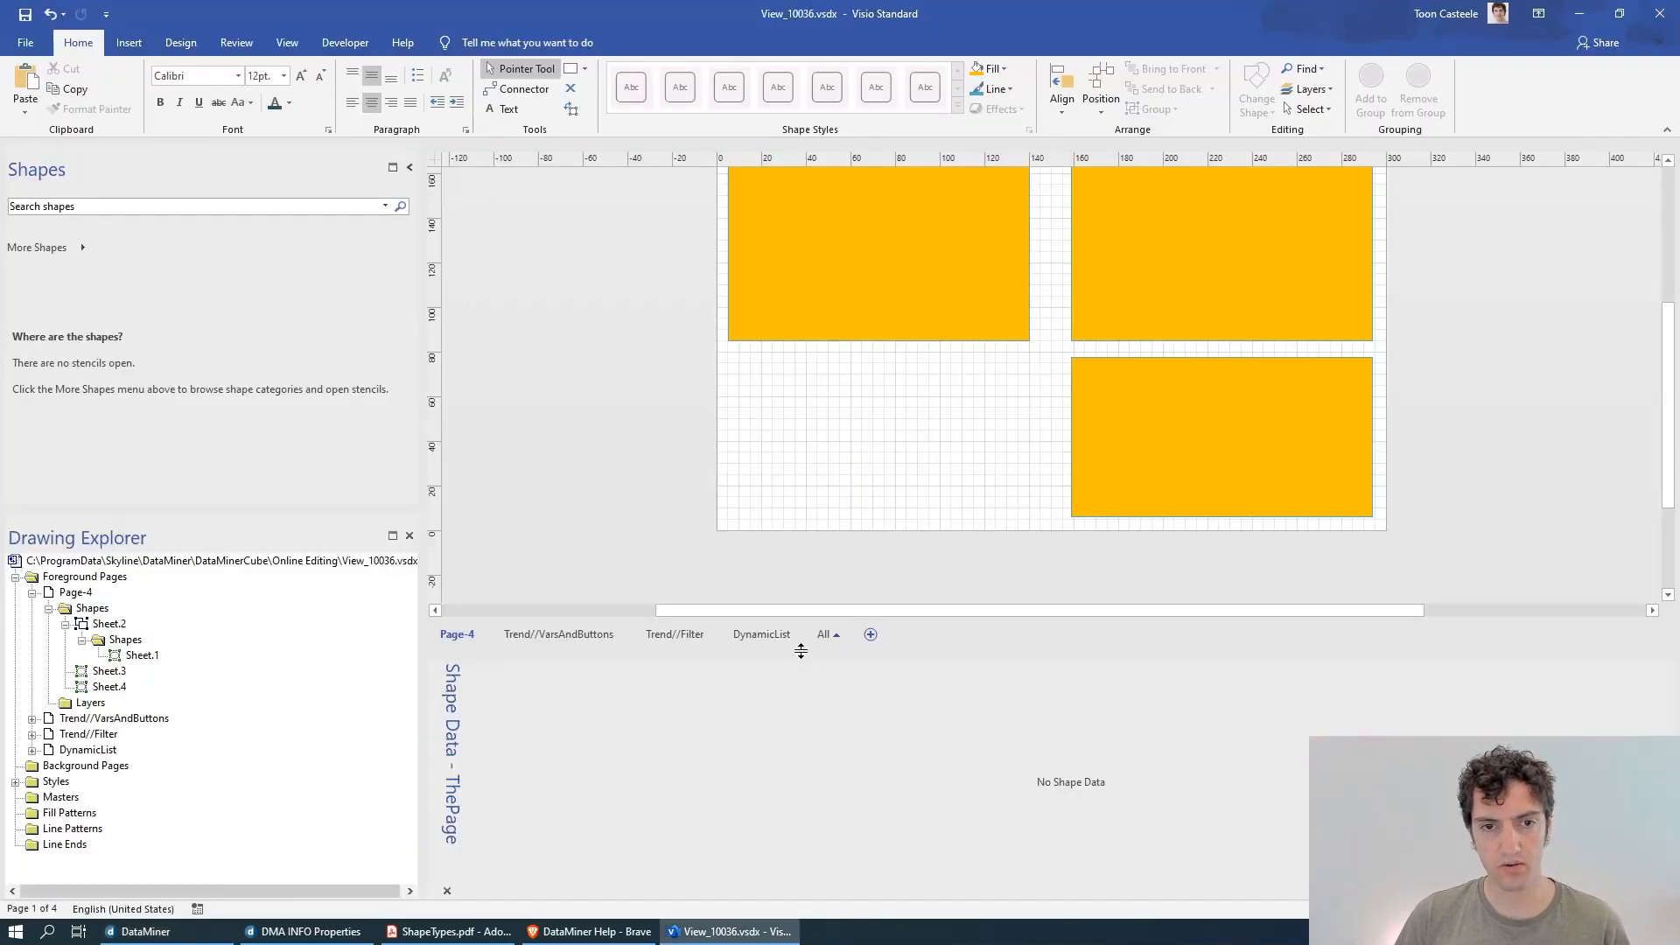
pyautogui.click(1189, 435)
pyautogui.click(574, 701)
pyautogui.click(600, 698)
pyautogui.write(':107:SLProtocol:0')
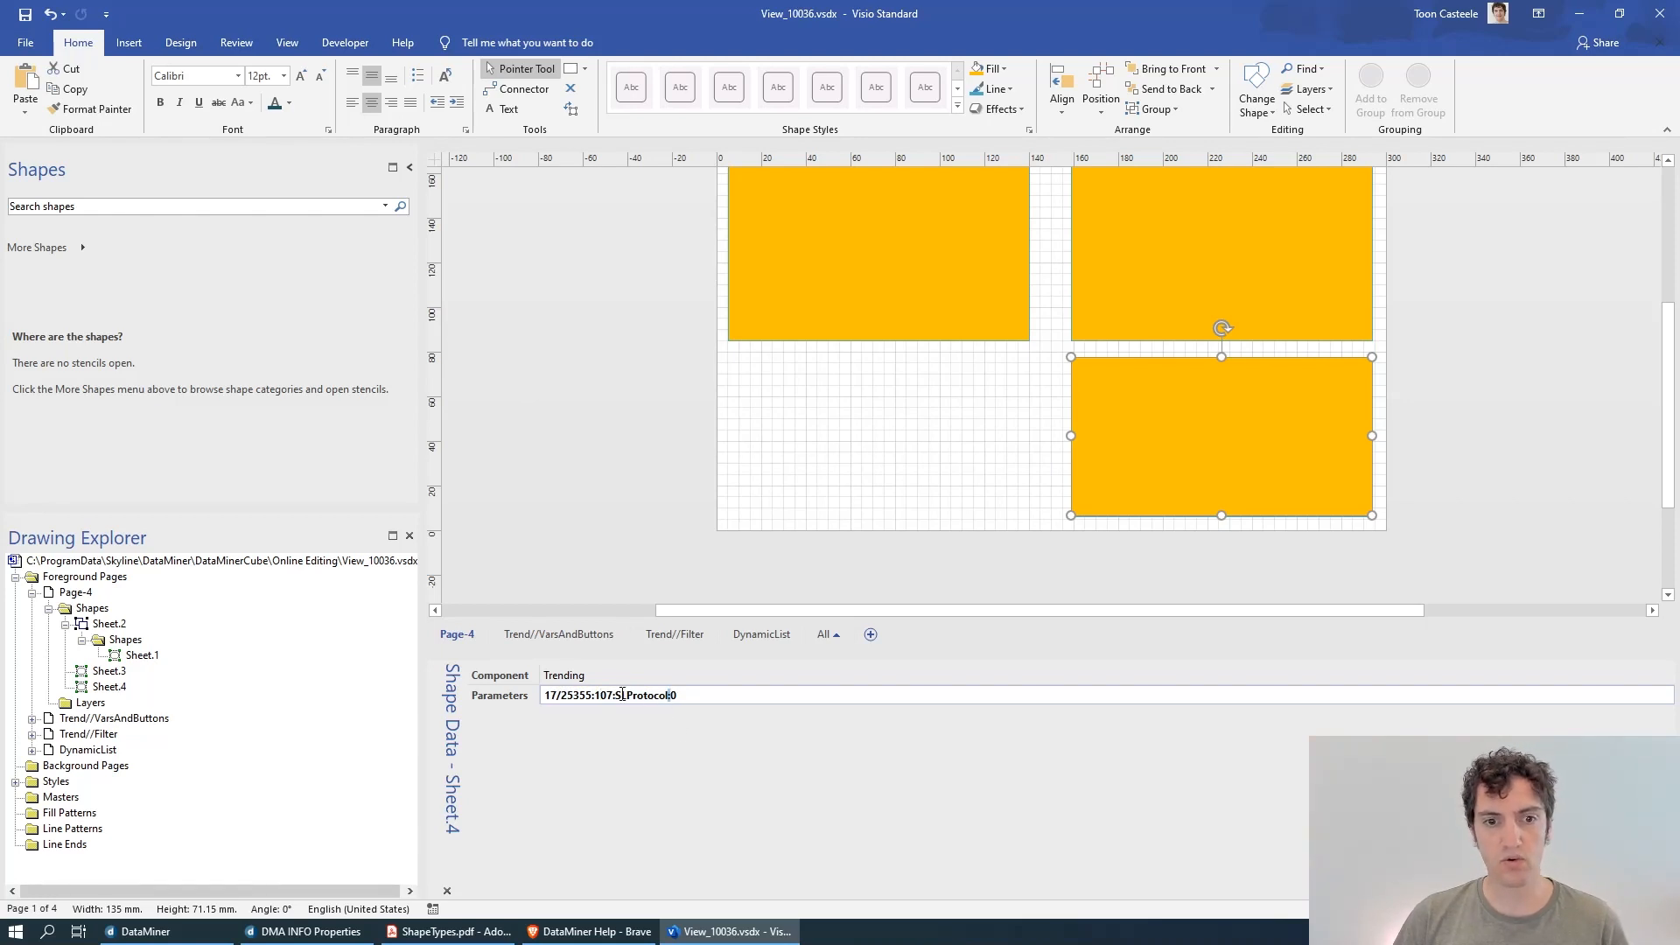
pyautogui.click(618, 695)
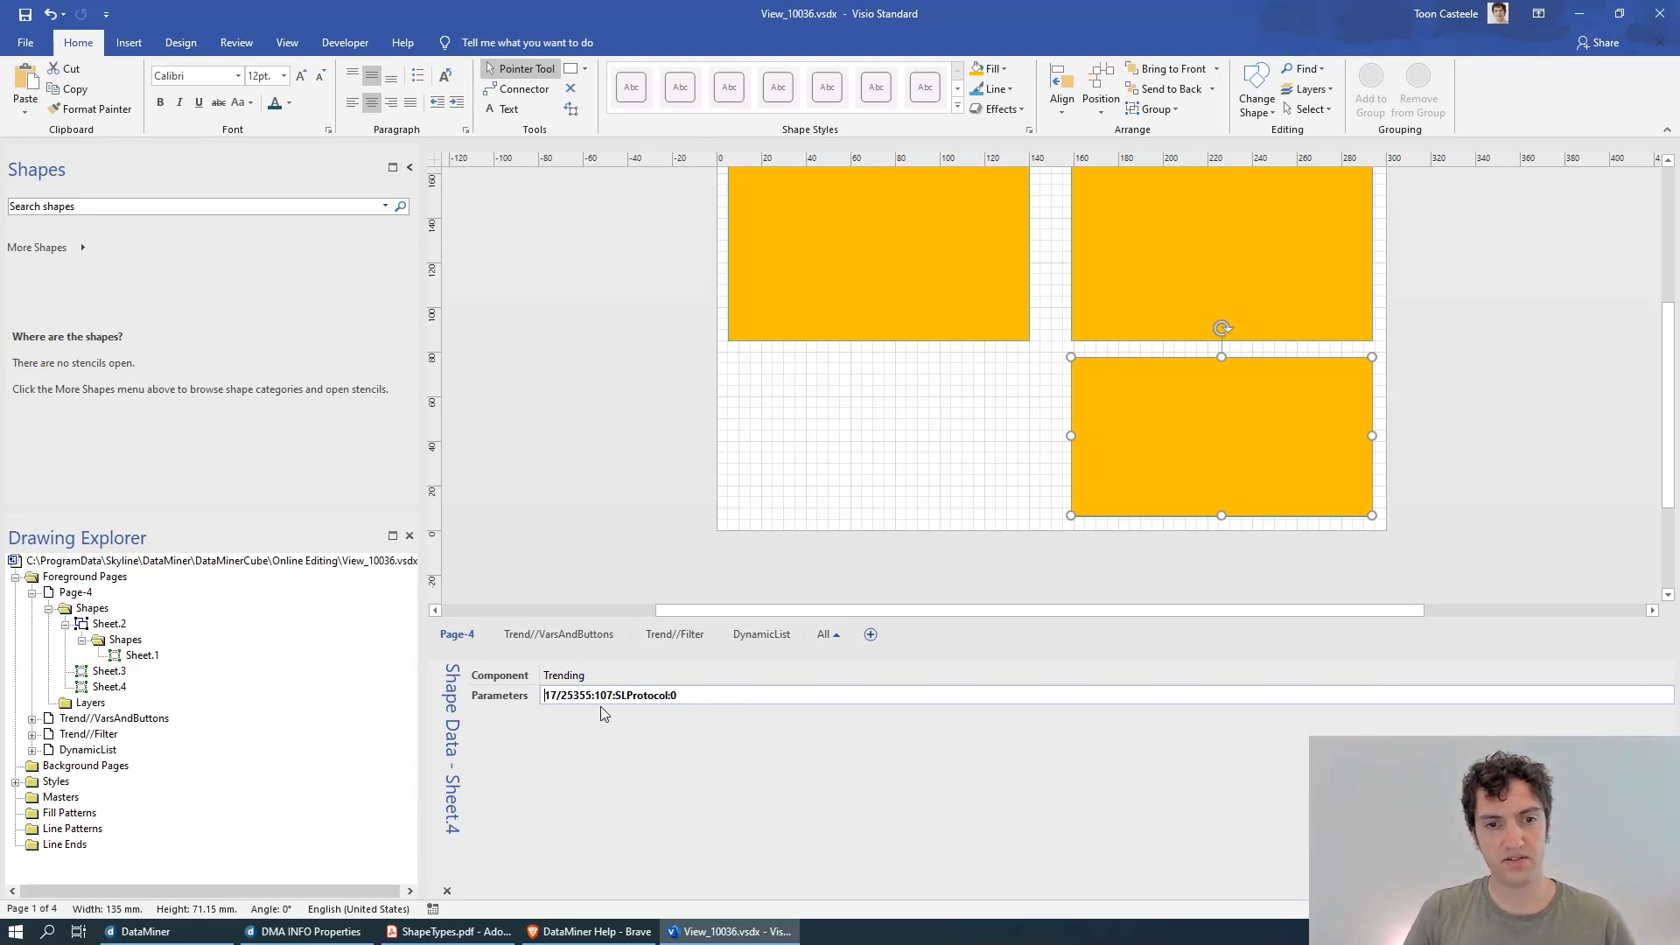
pyautogui.write('[sep')
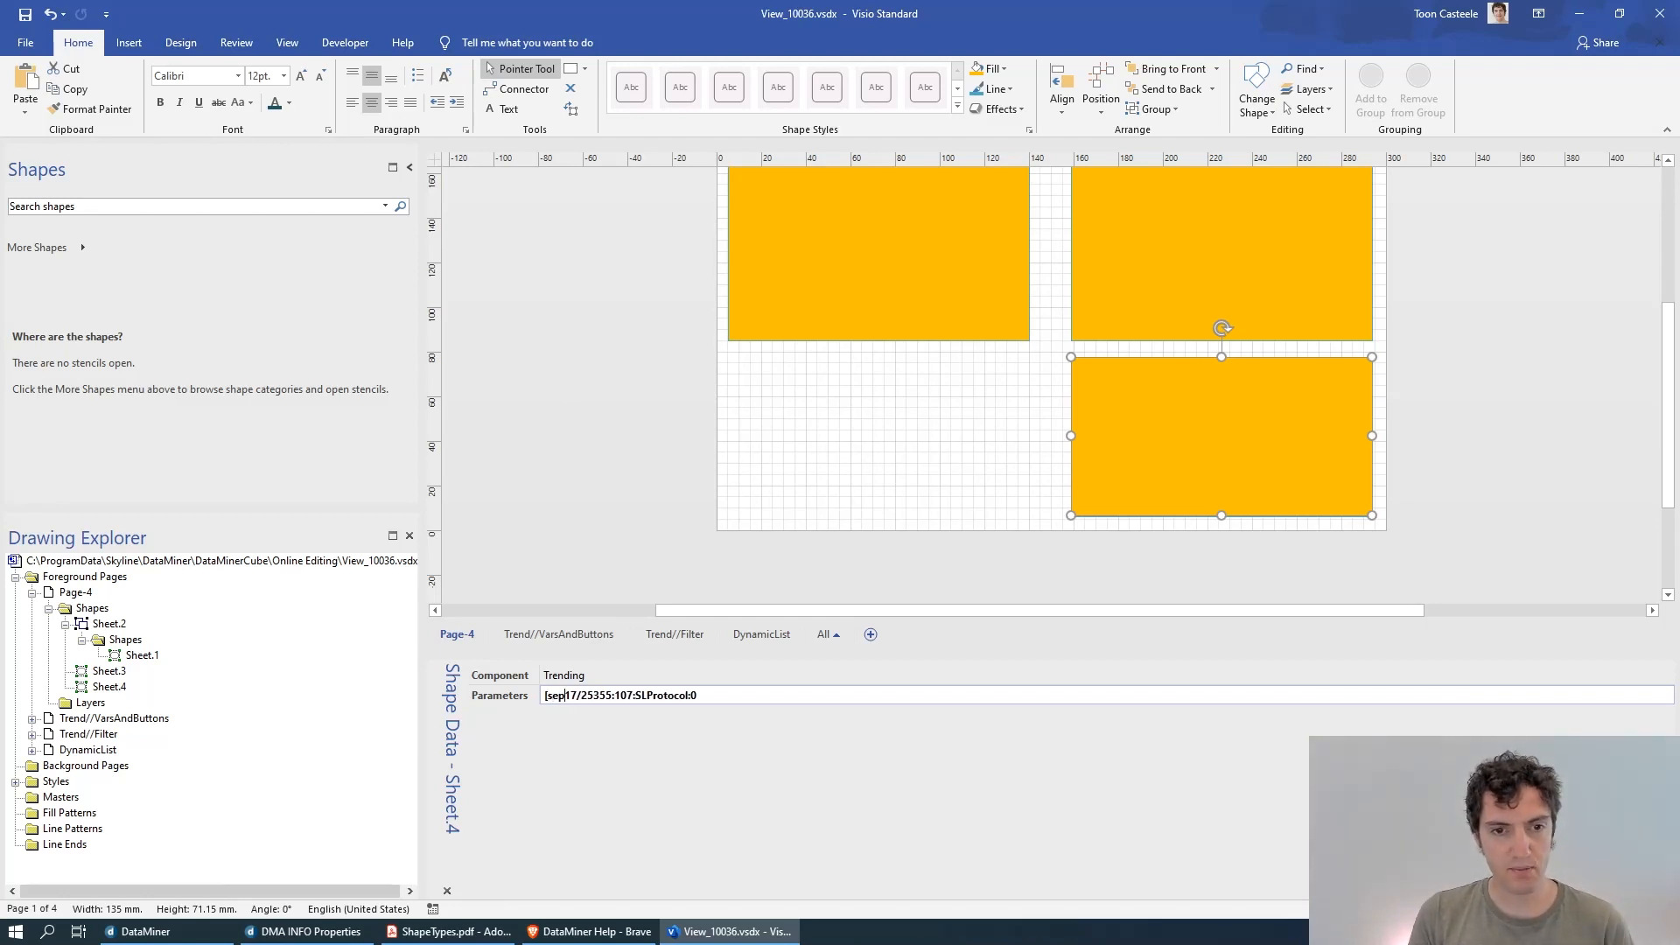
pyautogui.write(':')
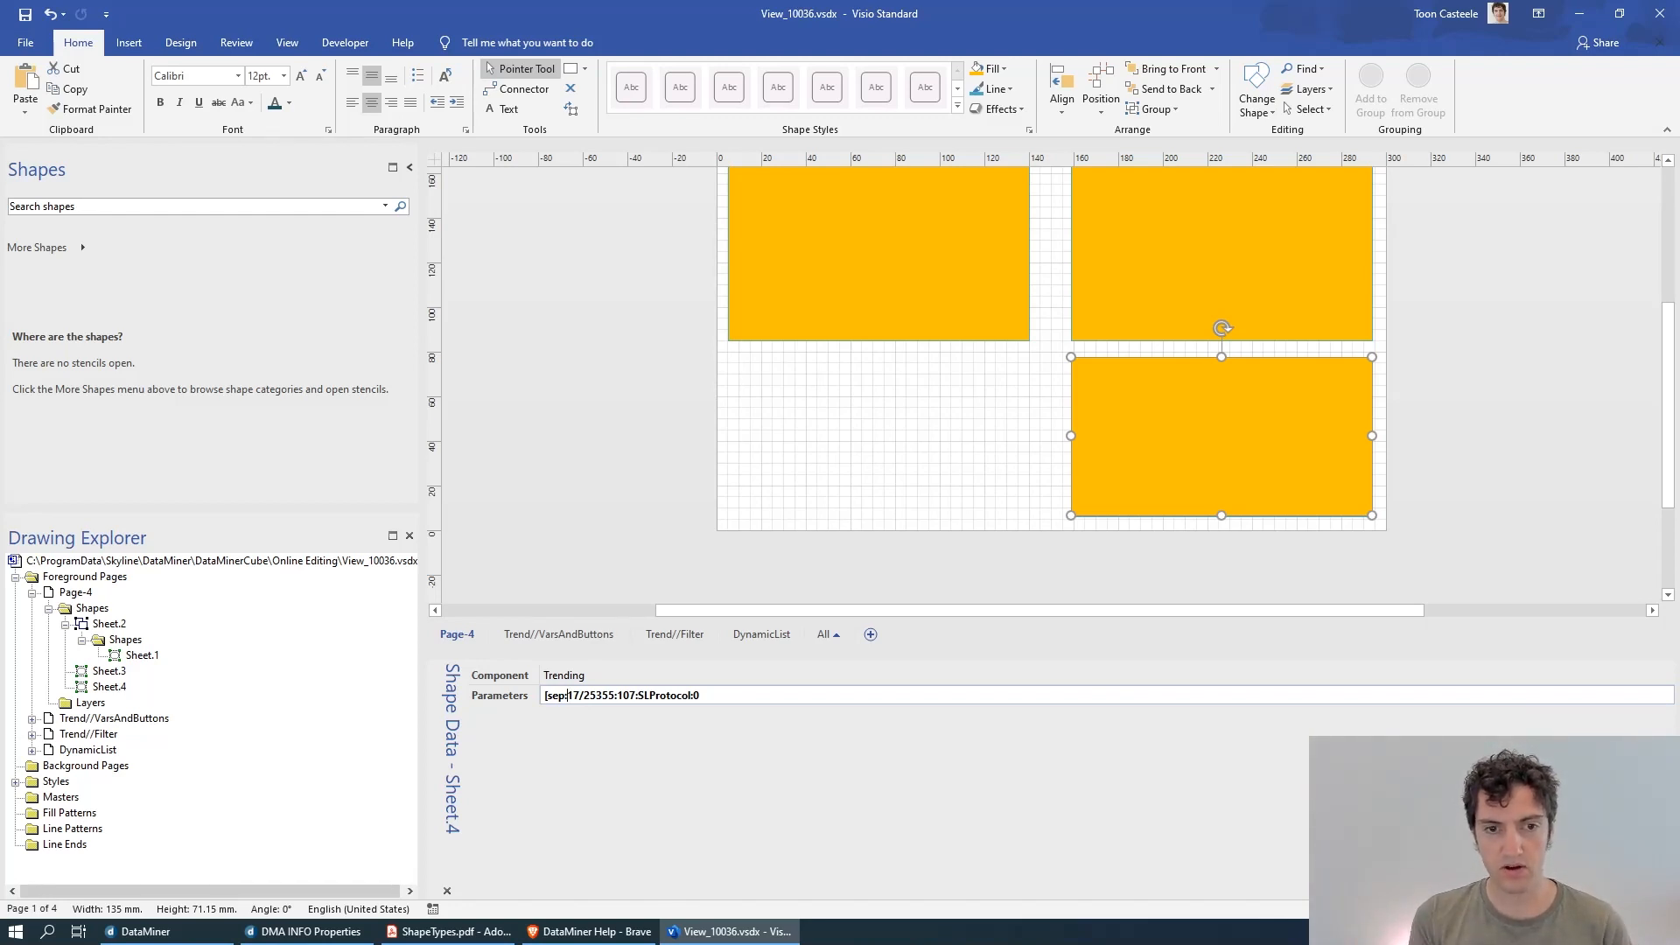
pyautogui.write(':')
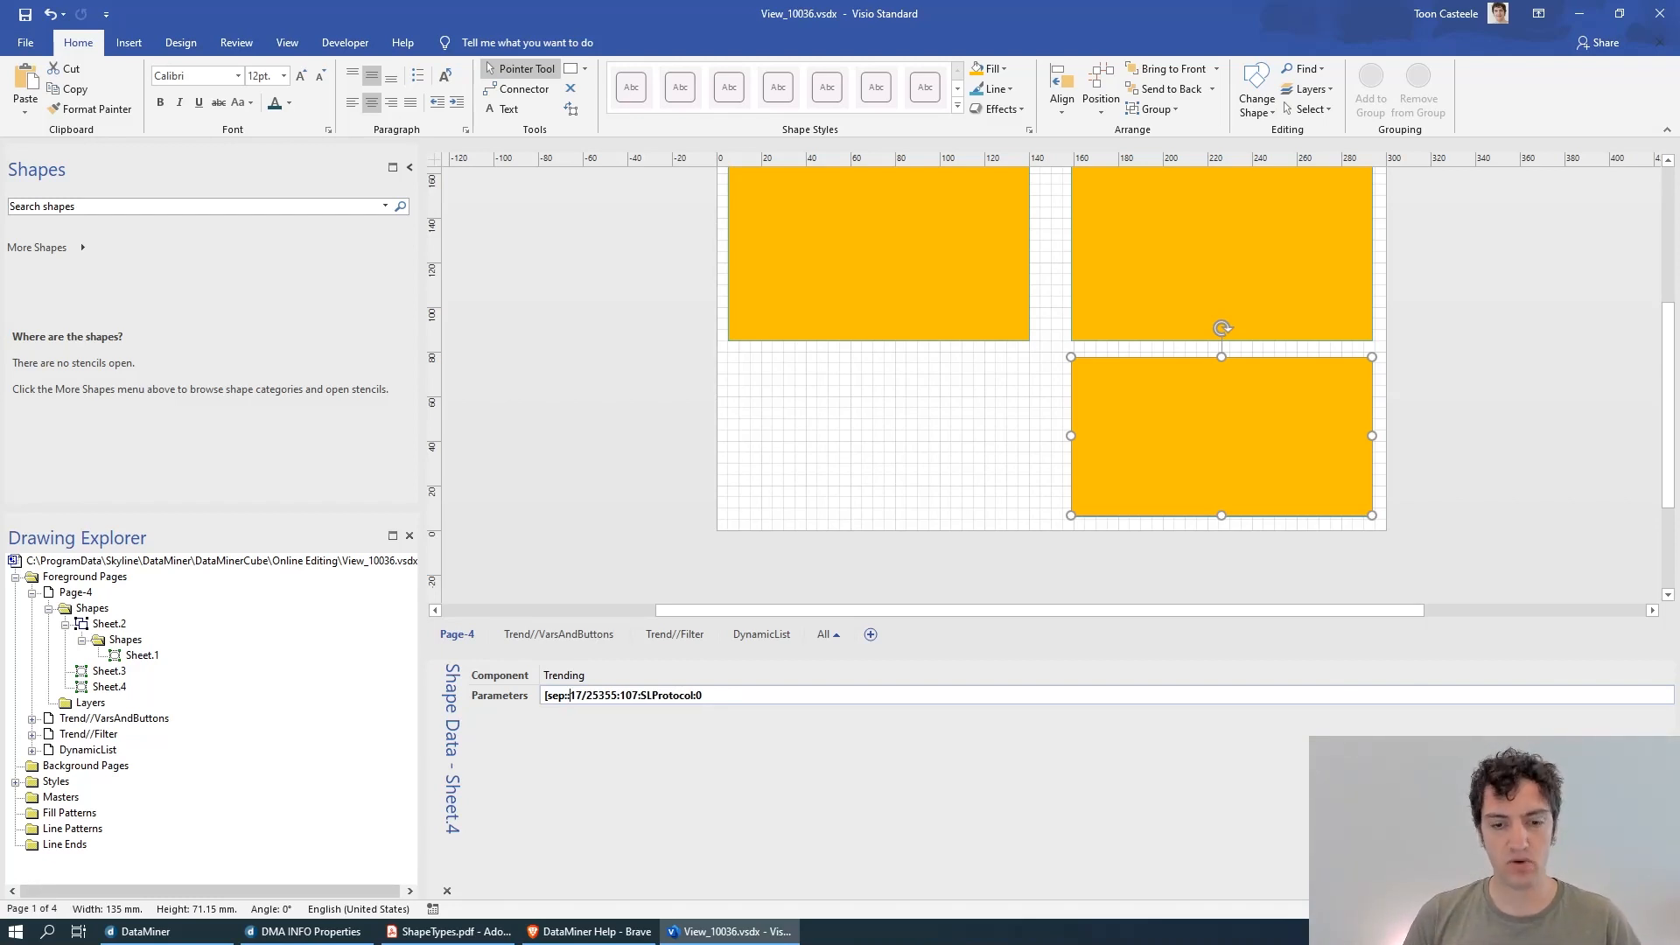
pyautogui.write('$]')
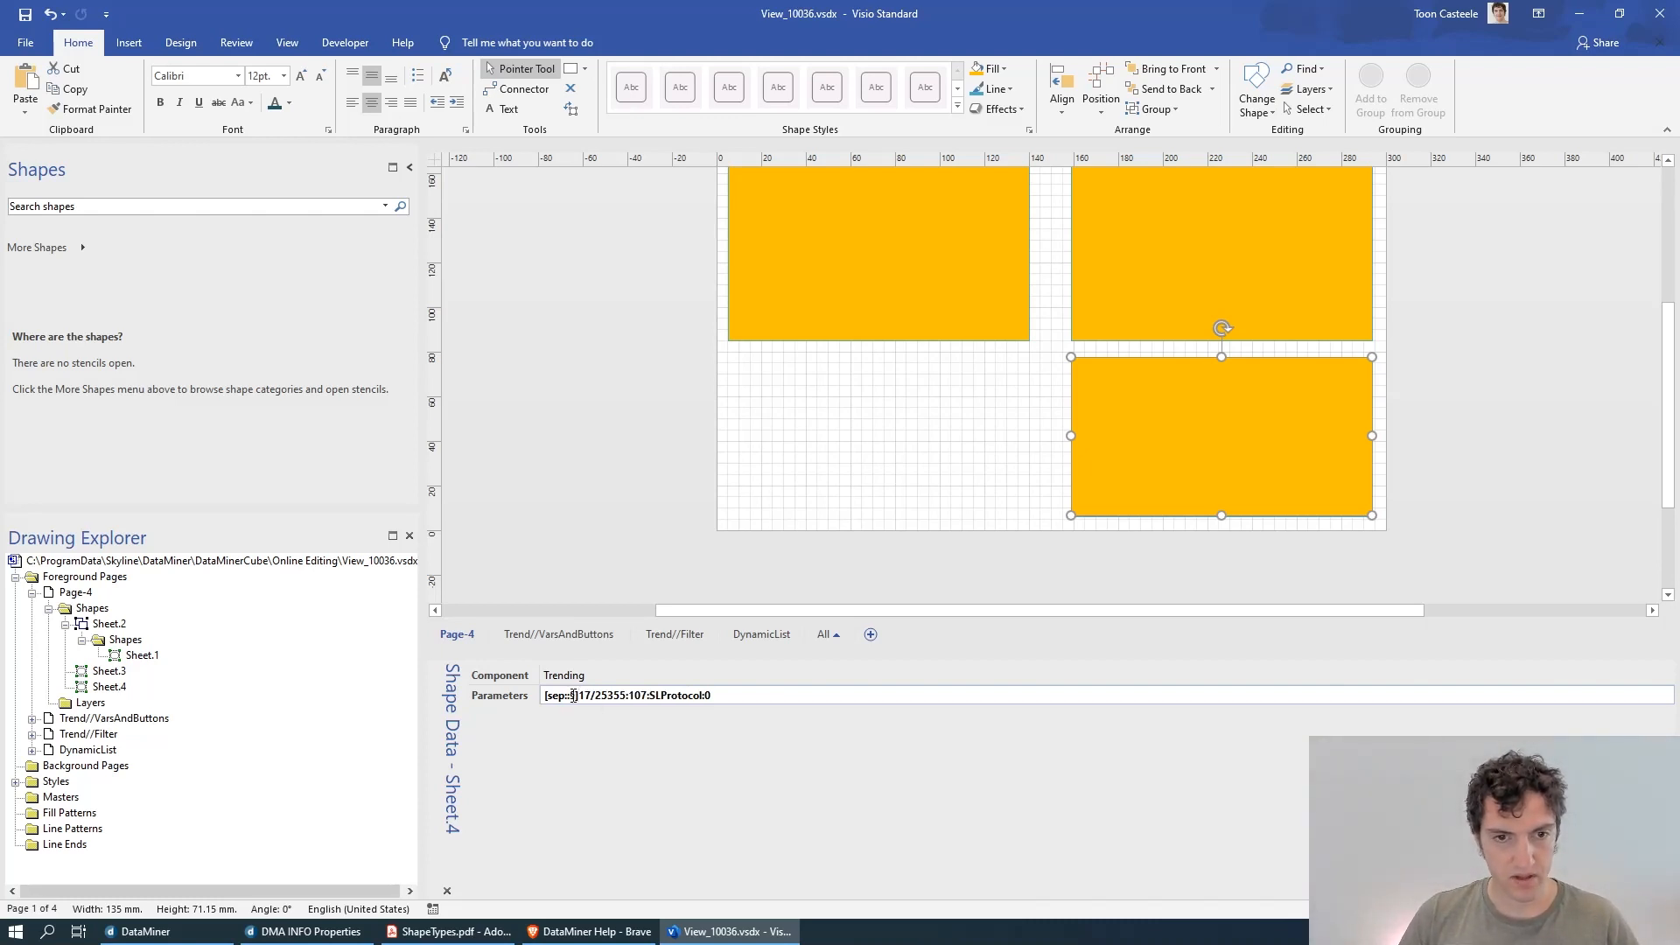
# - Replace the colons on both sides of 107 with the copied § separator, giving [sep::§]17/25355§107§SLProtocol:0
pyautogui.moveTo(575, 696); pyautogui.dragTo(570, 696)
pyautogui.hotkey('ctrl', 'c')
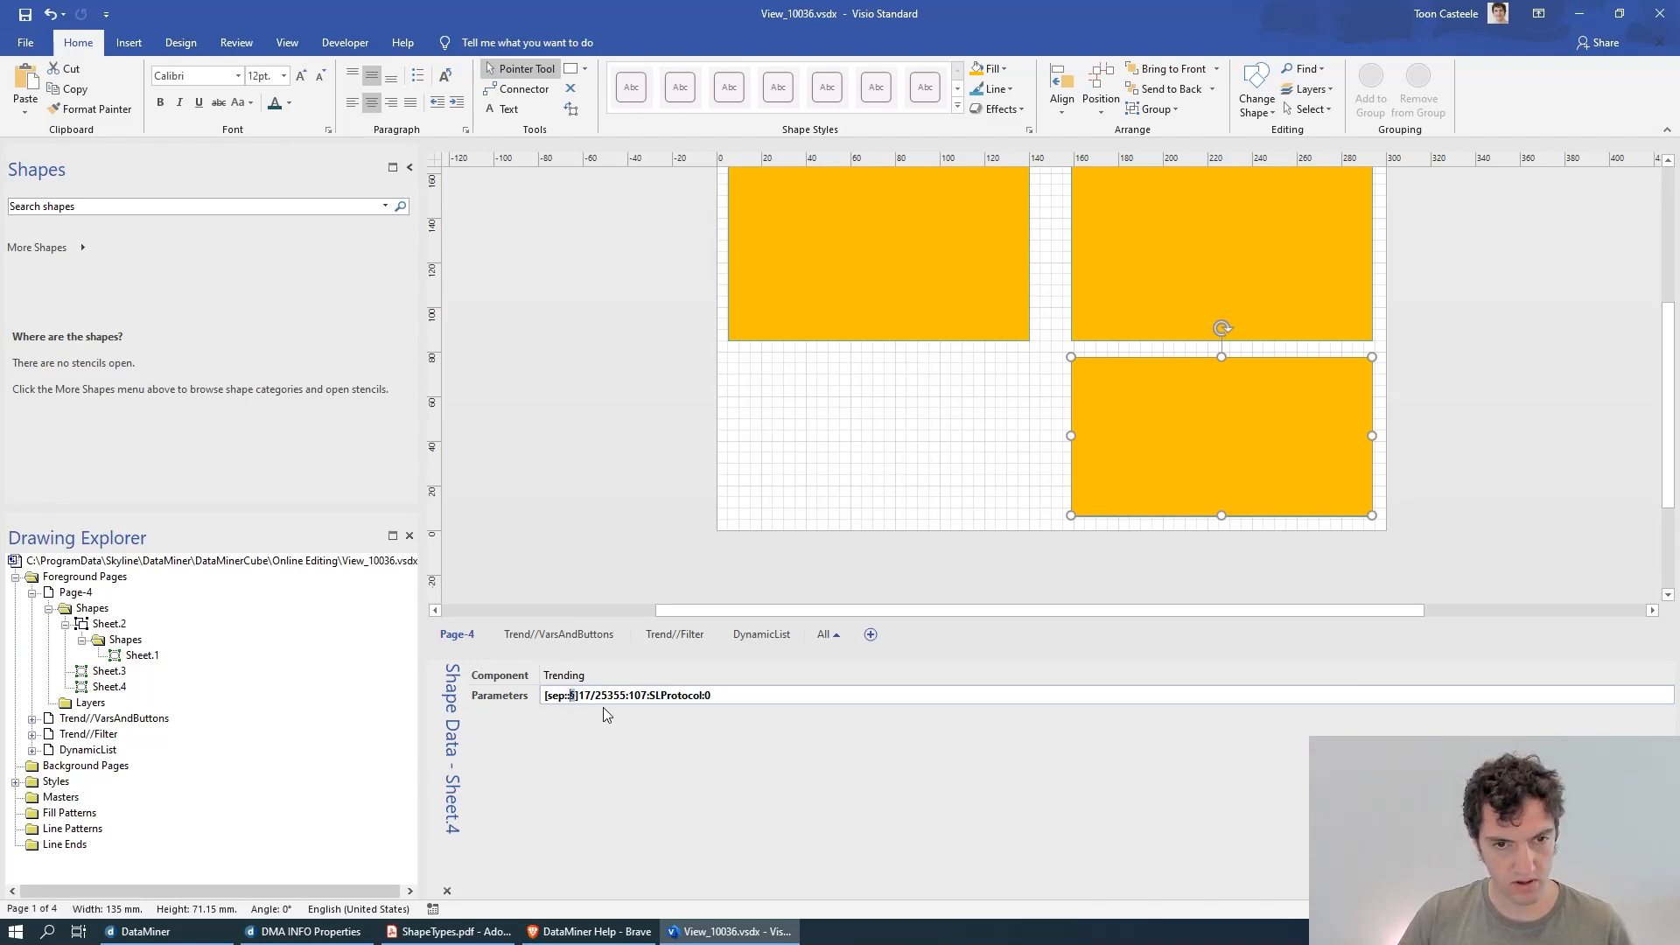
pyautogui.click(629, 697)
pyautogui.press('BackSpace')
pyautogui.hotkey('ctrl', 'v')
pyautogui.press('Right')
pyautogui.press('Right')
pyautogui.press('Right')
pyautogui.press('Right')
pyautogui.press('BackSpace')
pyautogui.hotkey('ctrl', 'v')
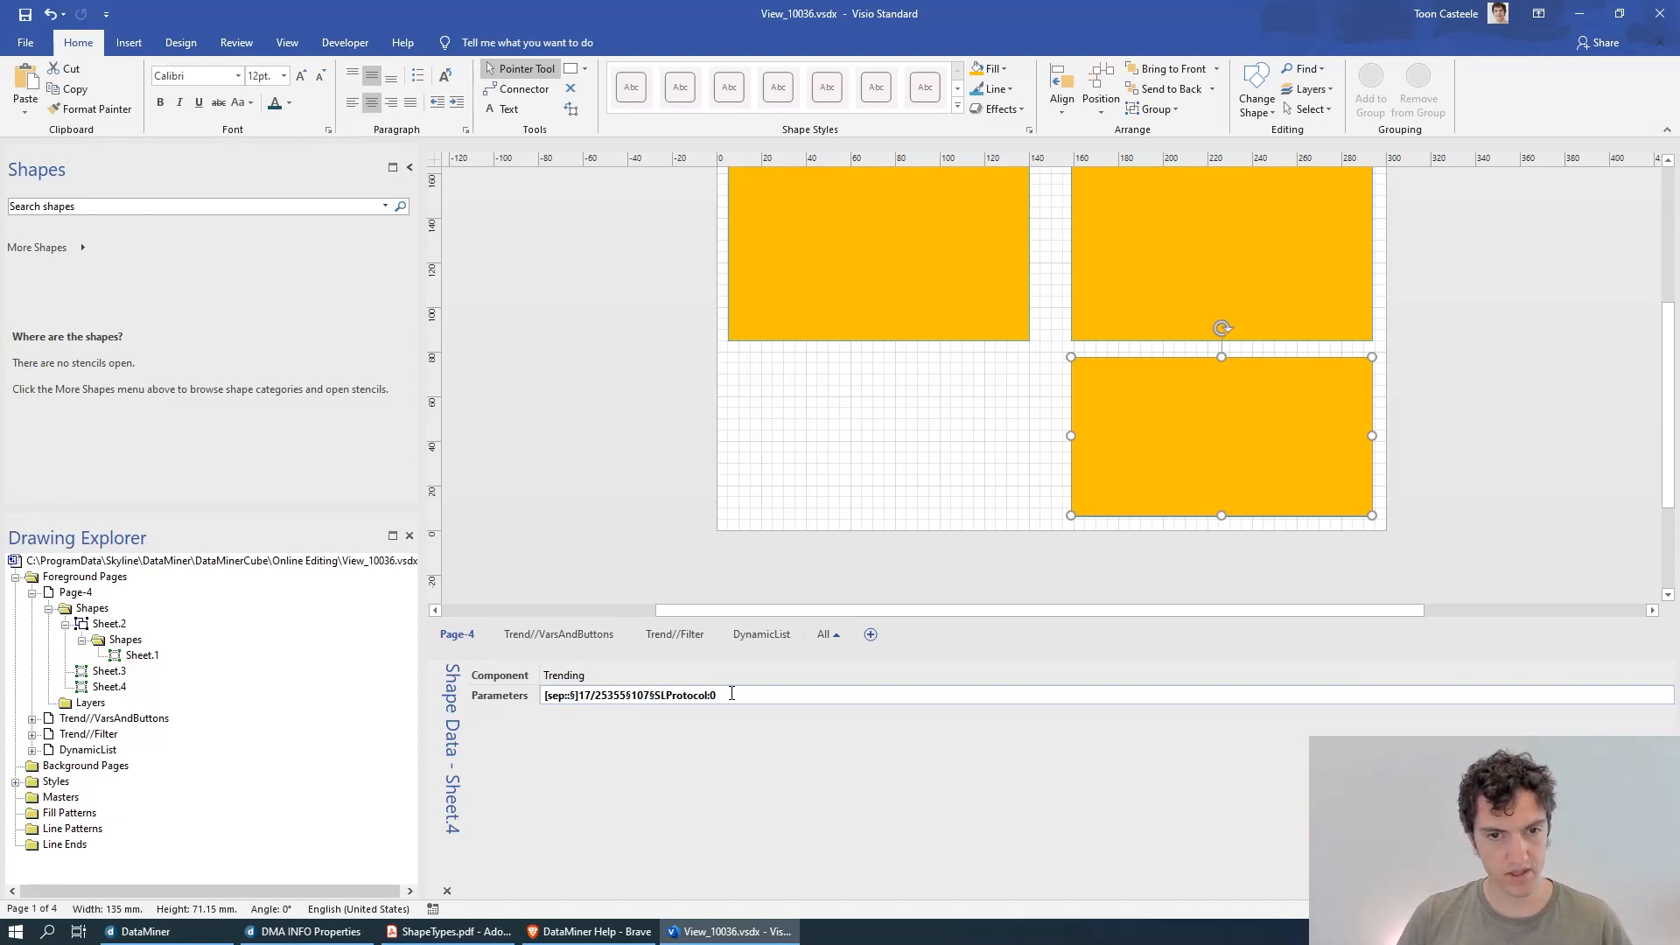
pyautogui.click(623, 433)
# - Check which parameter the lower trend graph plots in DataMiner, and return to the lower rectangle's shape data in Visio
pyautogui.hotkey('alt', 'Tab')
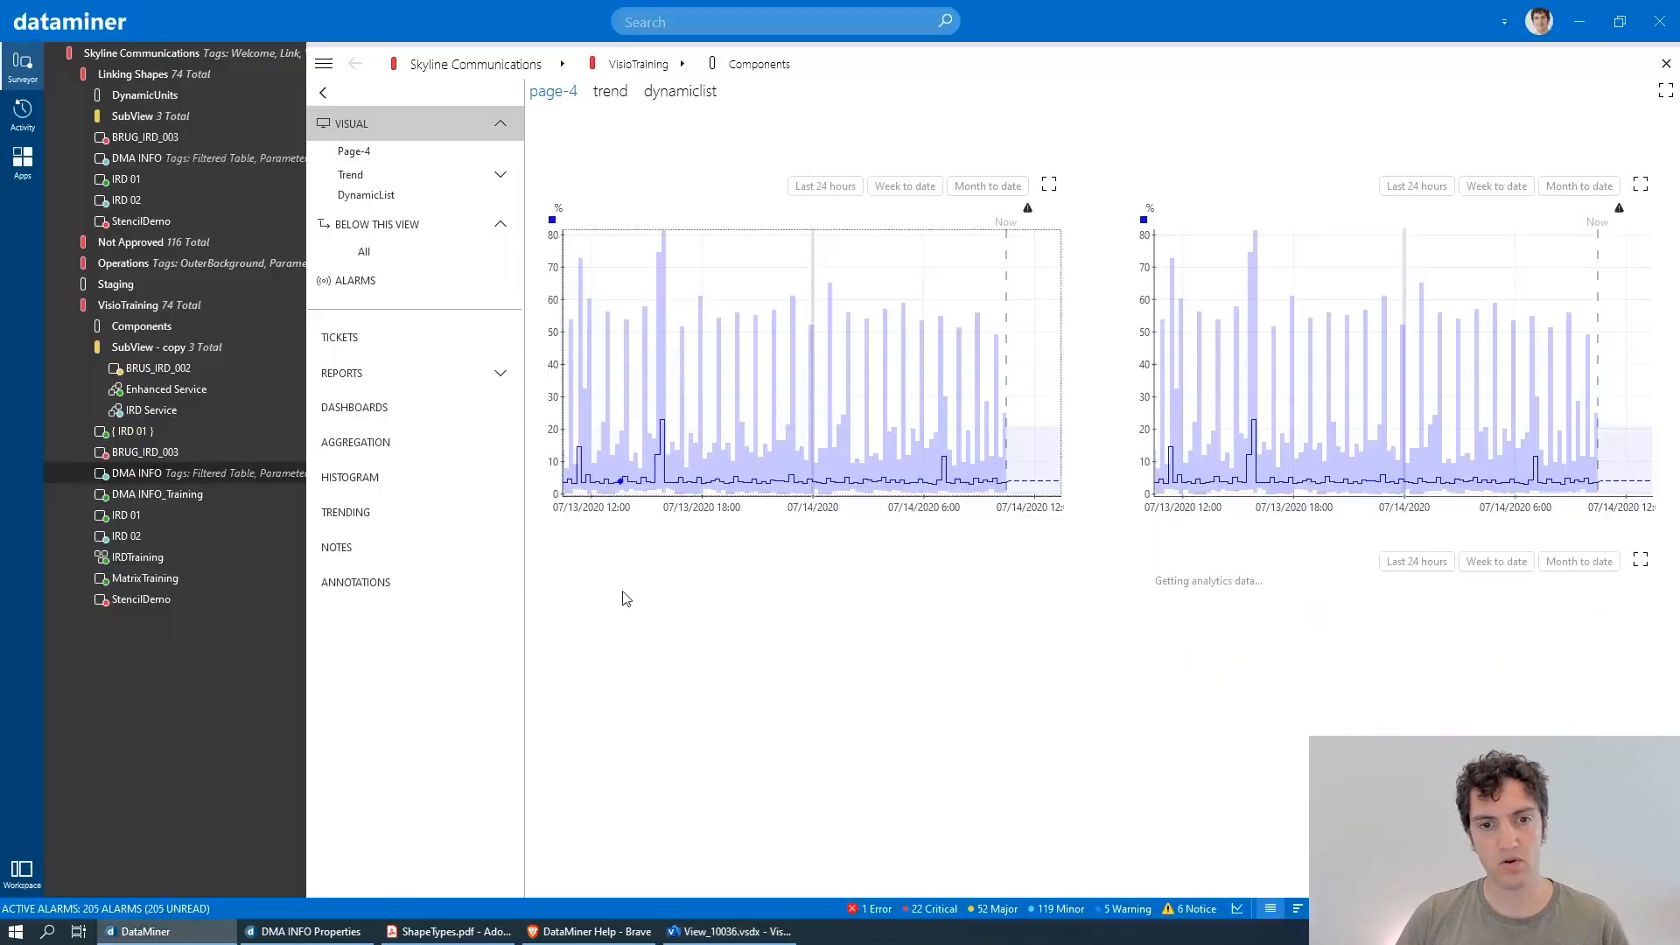
pyautogui.moveTo(1148, 598)
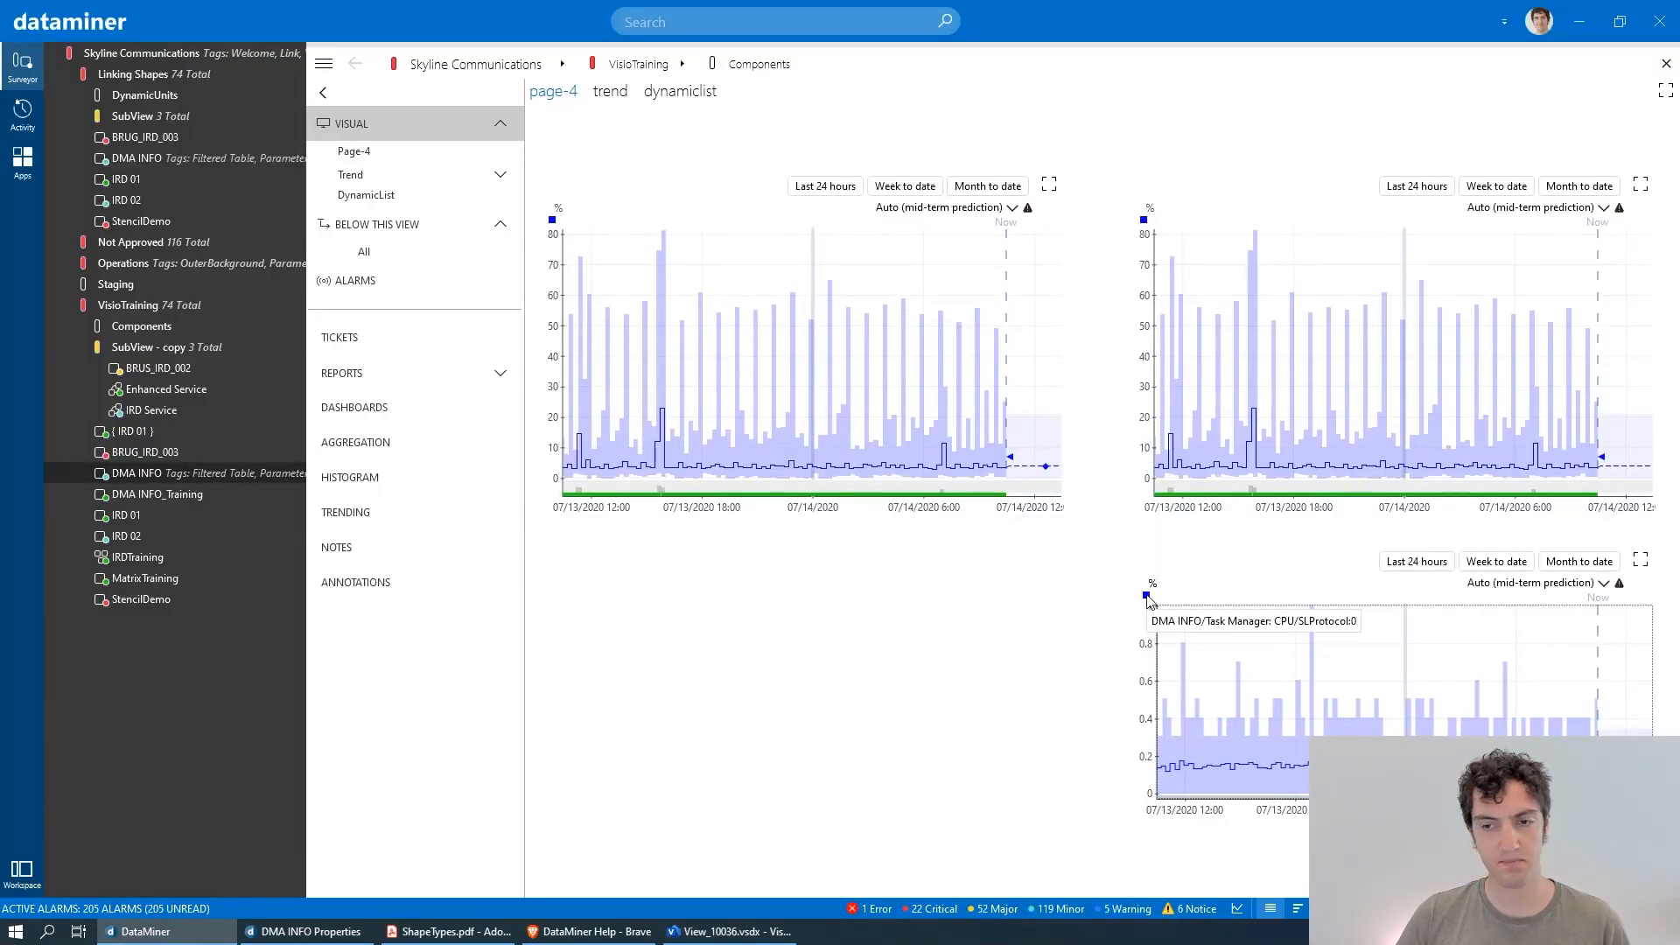
pyautogui.hotkey('alt', 'Tab')
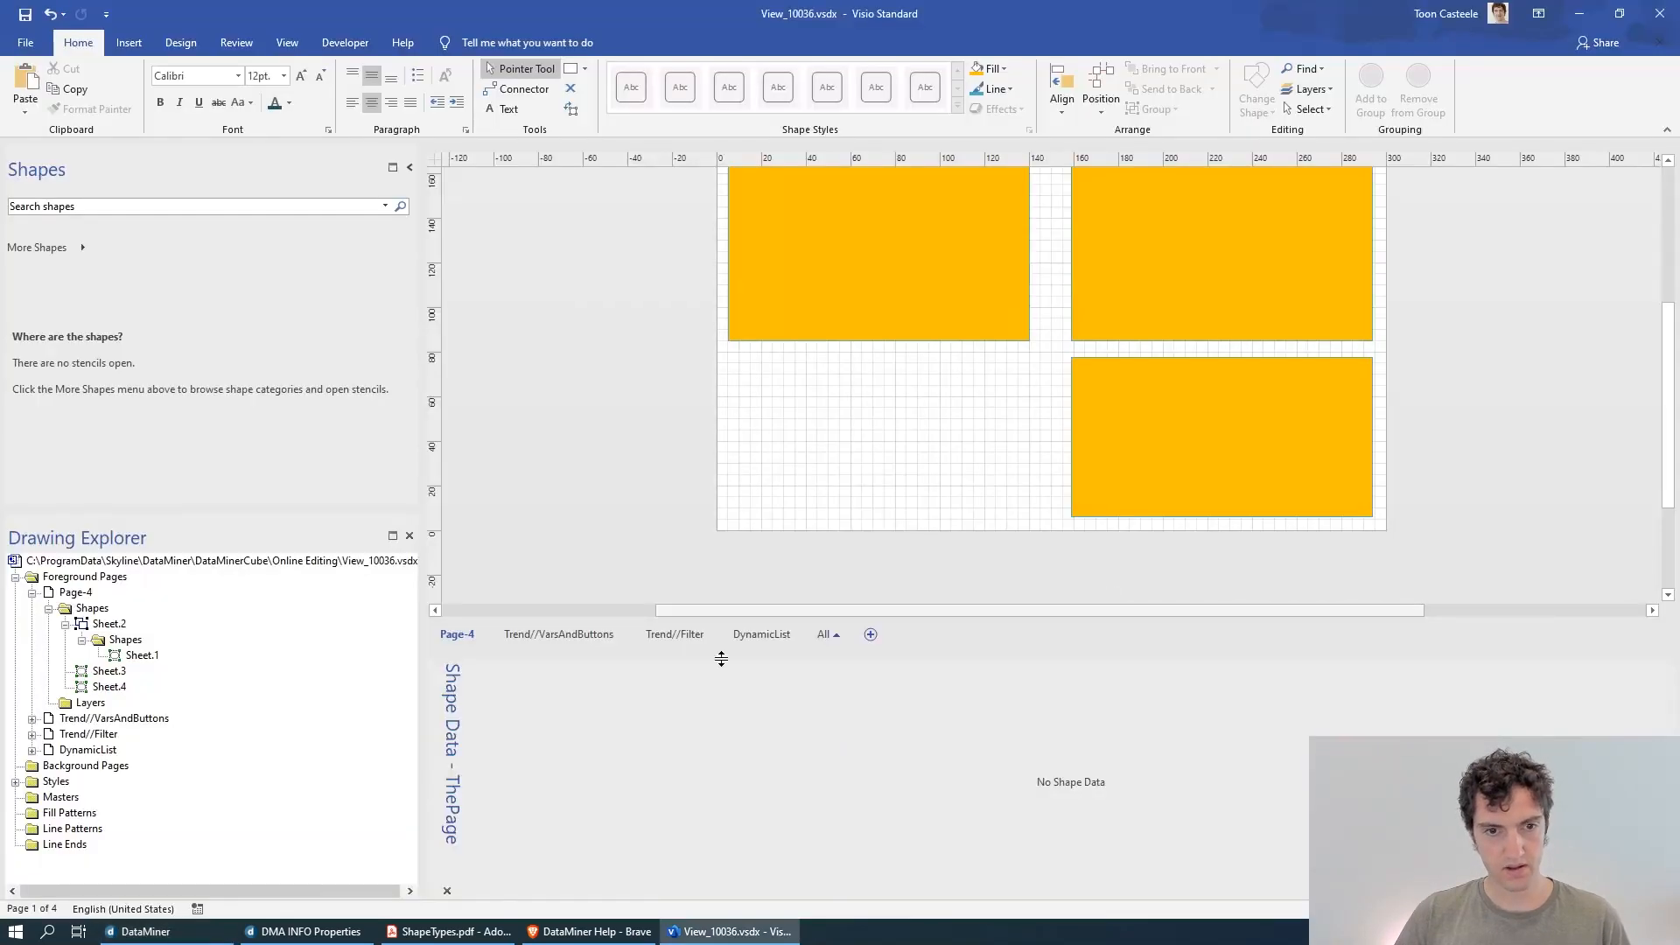
pyautogui.click(1219, 435)
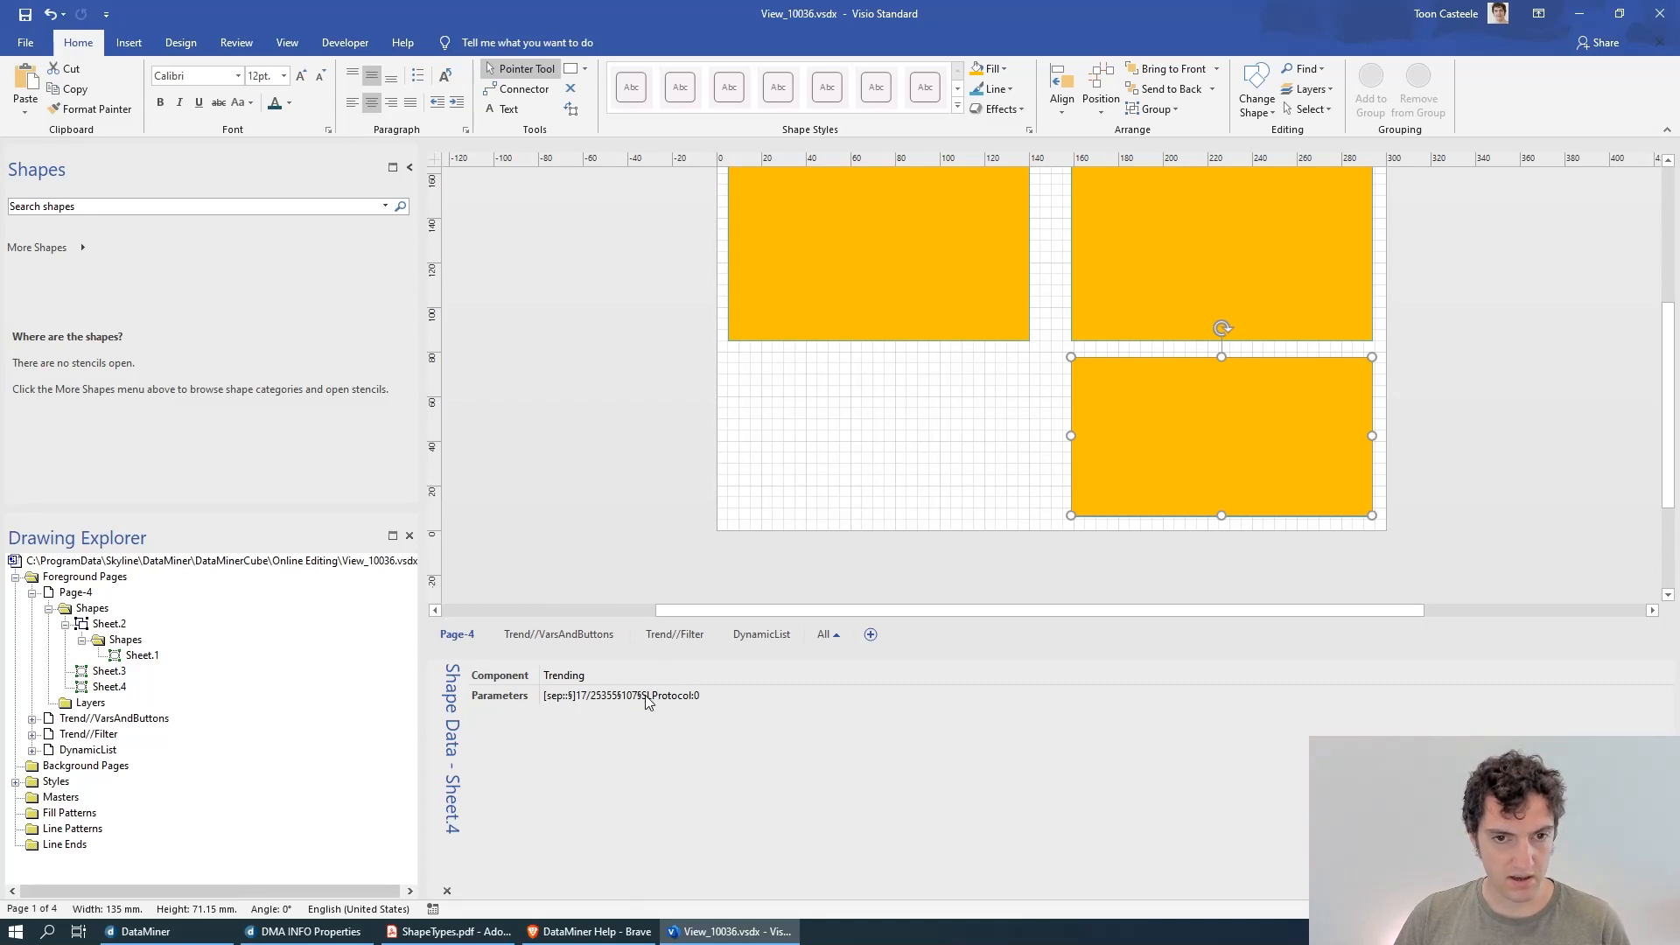
pyautogui.click(701, 697)
pyautogui.click(719, 697)
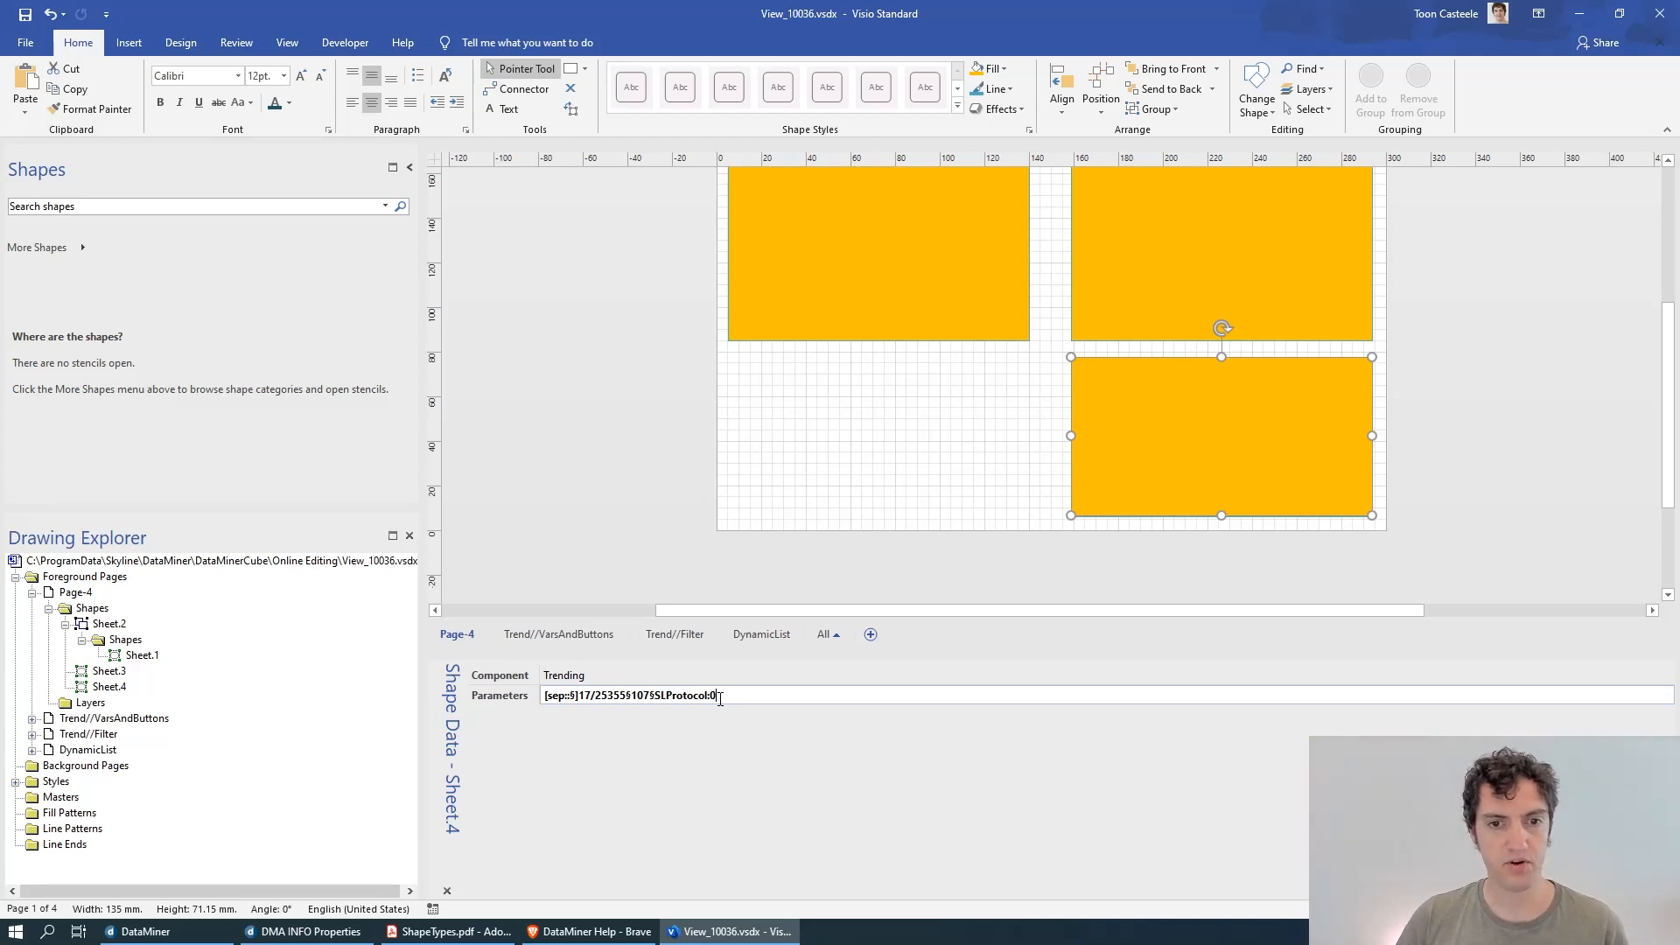
pyautogui.moveTo(656, 696); pyautogui.dragTo(750, 696)
pyautogui.click(758, 696)
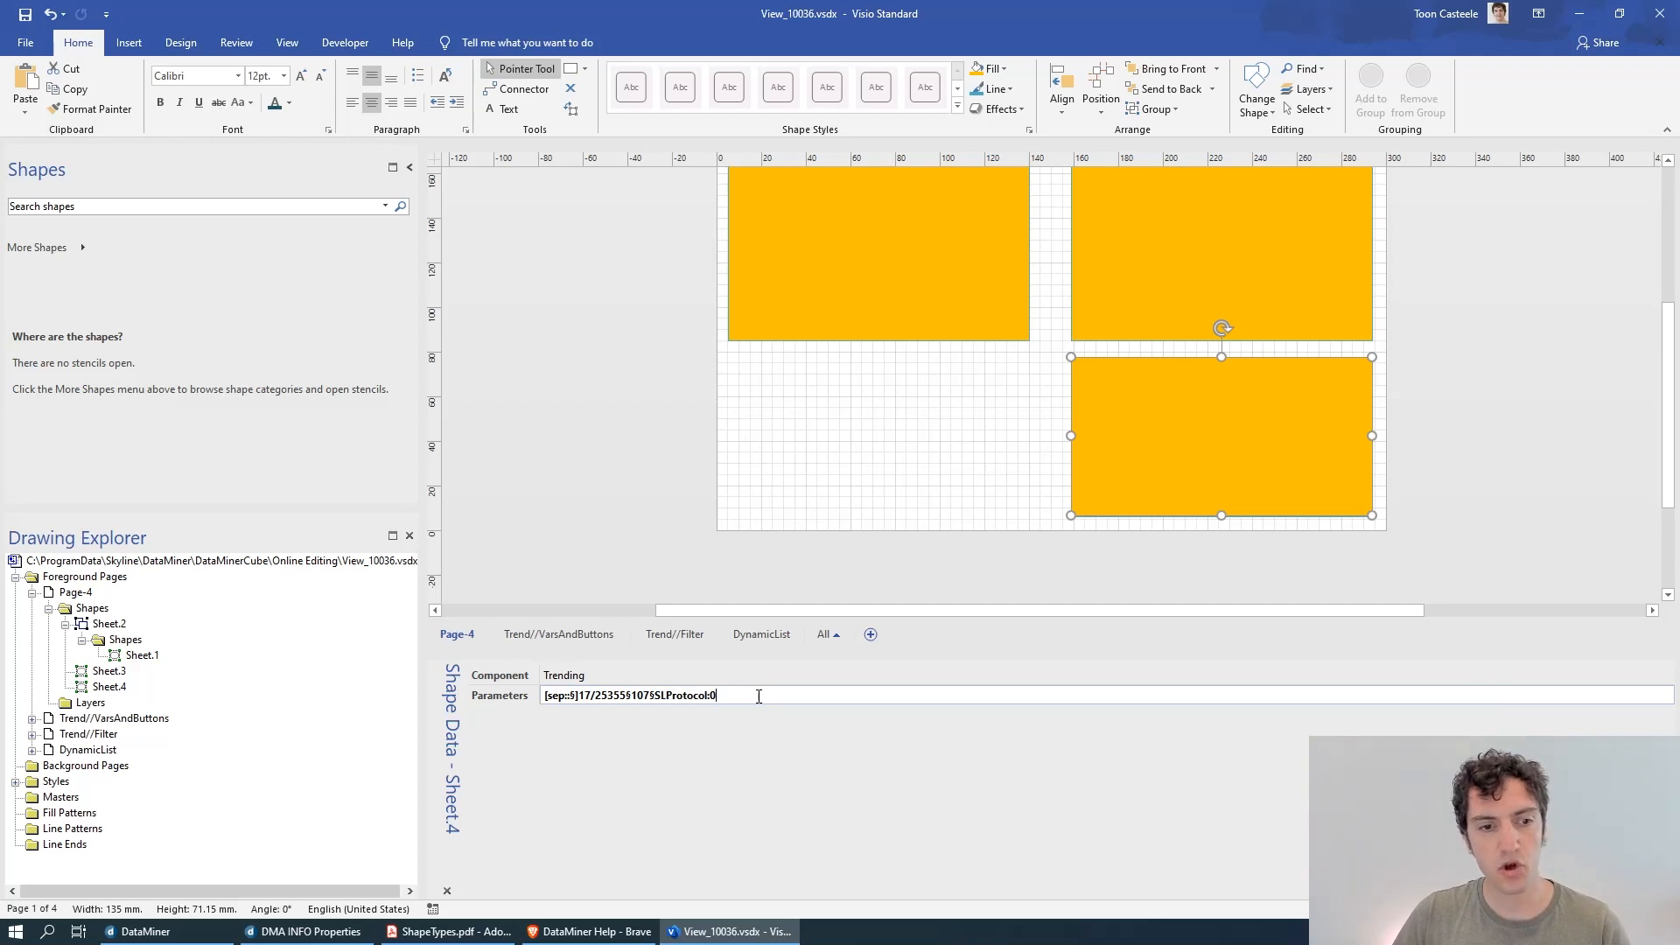
pyautogui.press('Return')
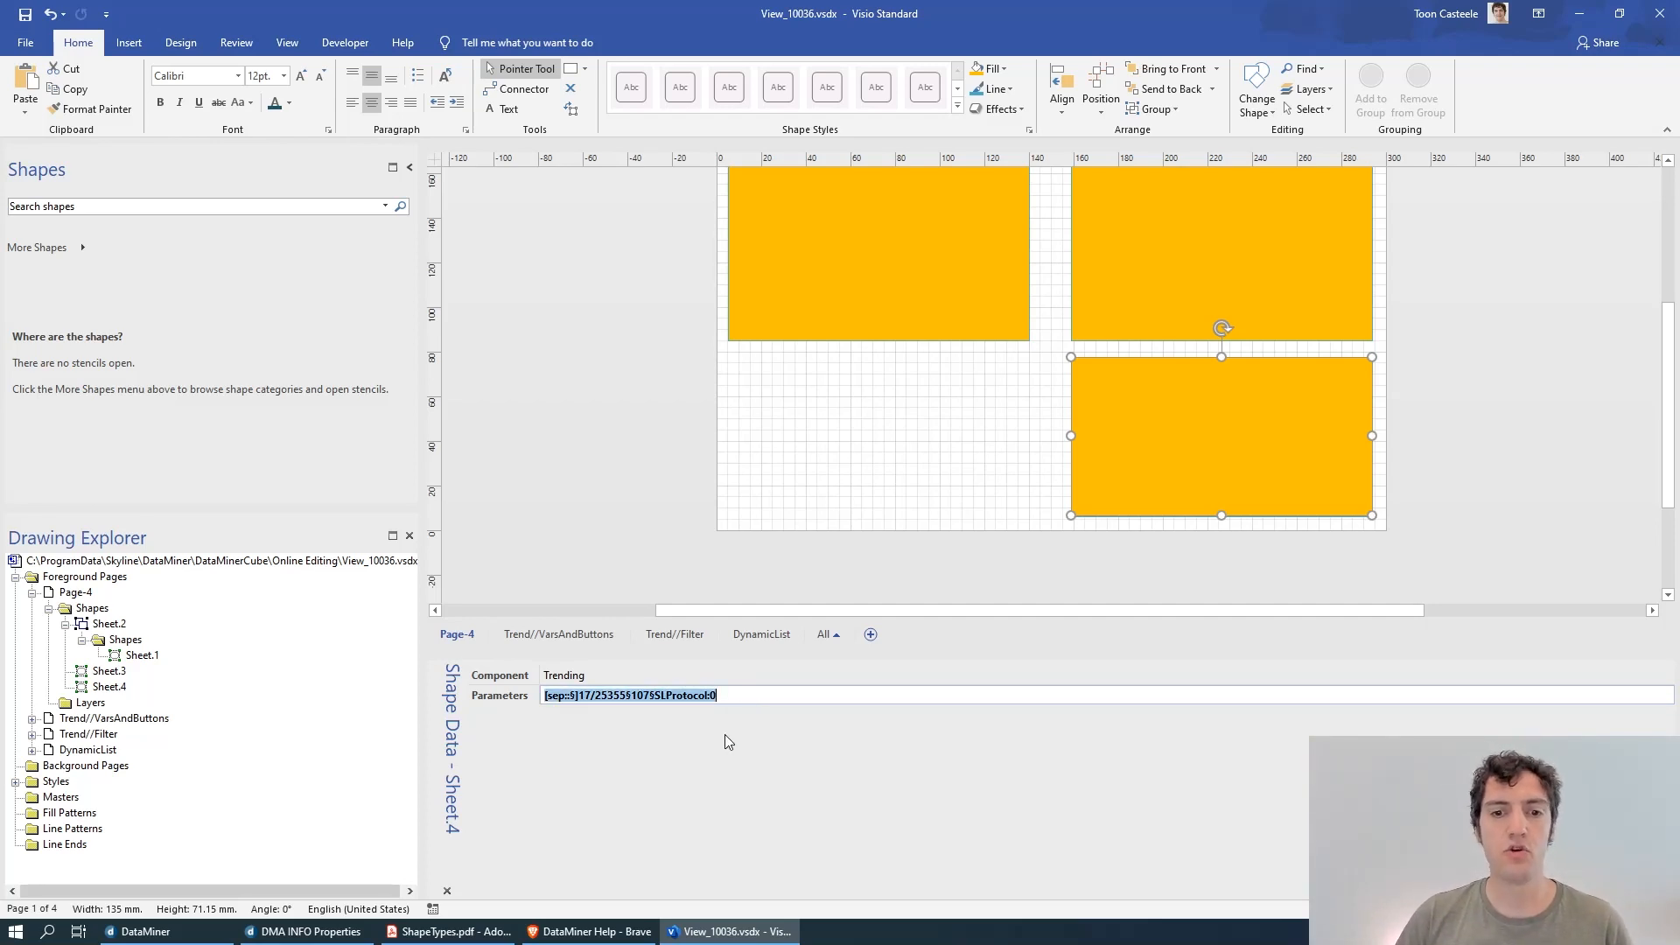
# - Define a new shape data field labelled ParametersOptions on the lower rectangle
pyautogui.rightClick(707, 740)
pyautogui.click(797, 816)
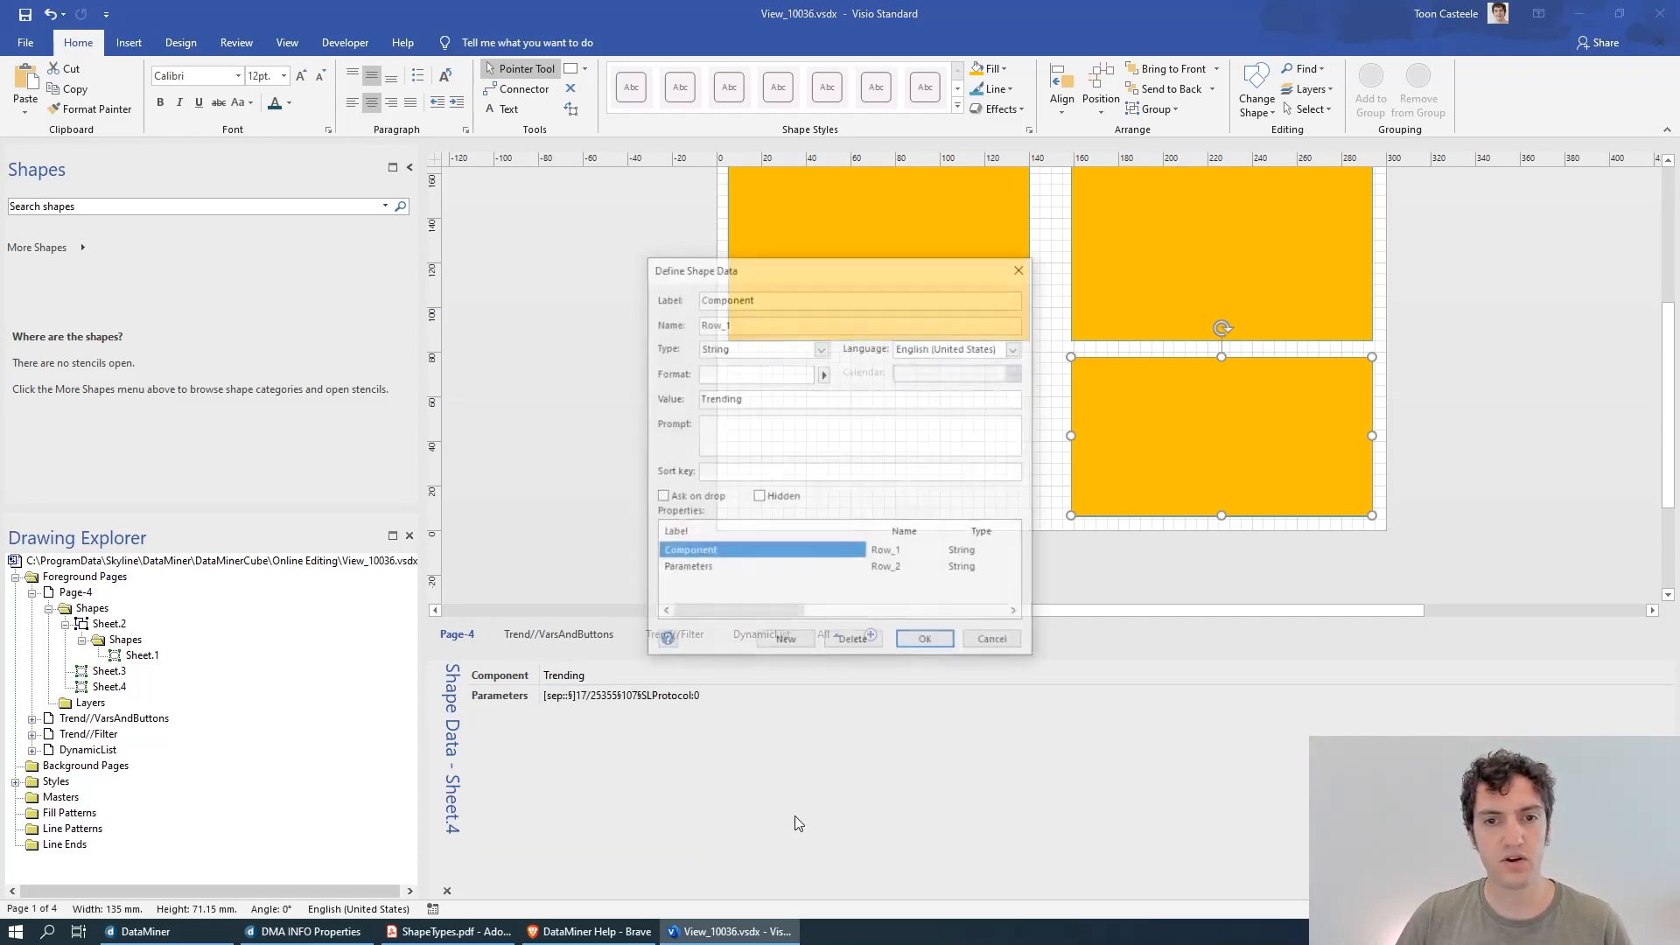
pyautogui.click(784, 644)
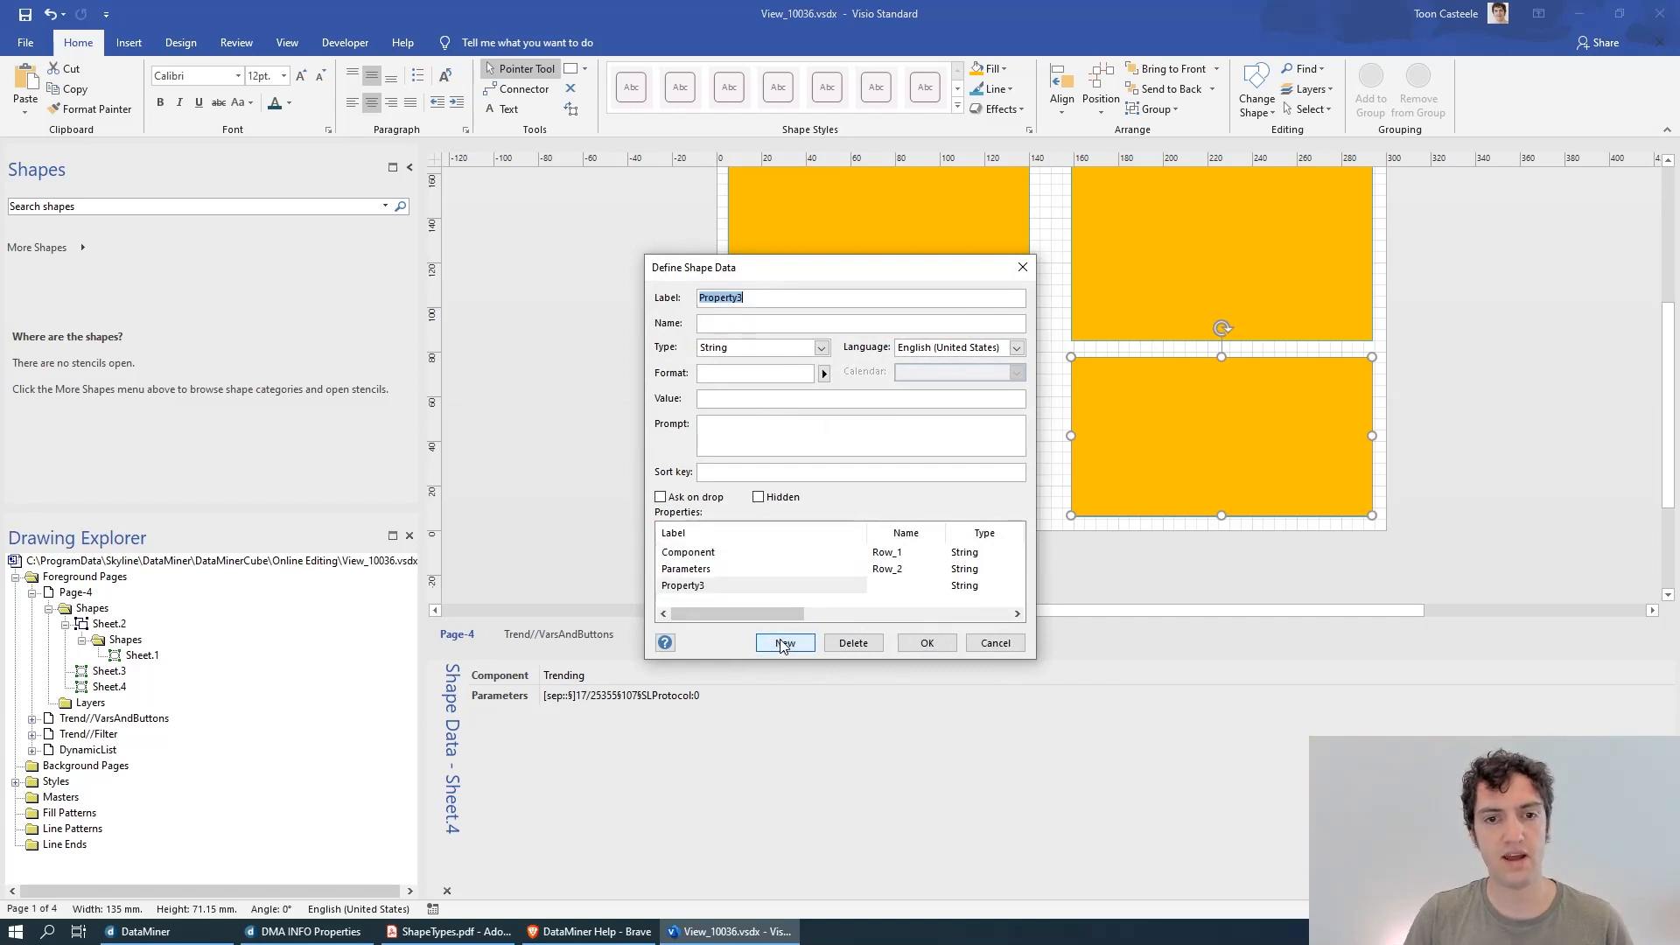
pyautogui.press('BackSpace')
pyautogui.write('ParametersOptions')
# - Give the ParametersOptions field the value NoWildcard and apply the shape data definition
pyautogui.press('Tab')
pyautogui.press('Tab')
pyautogui.press('Tab')
pyautogui.press('Tab')
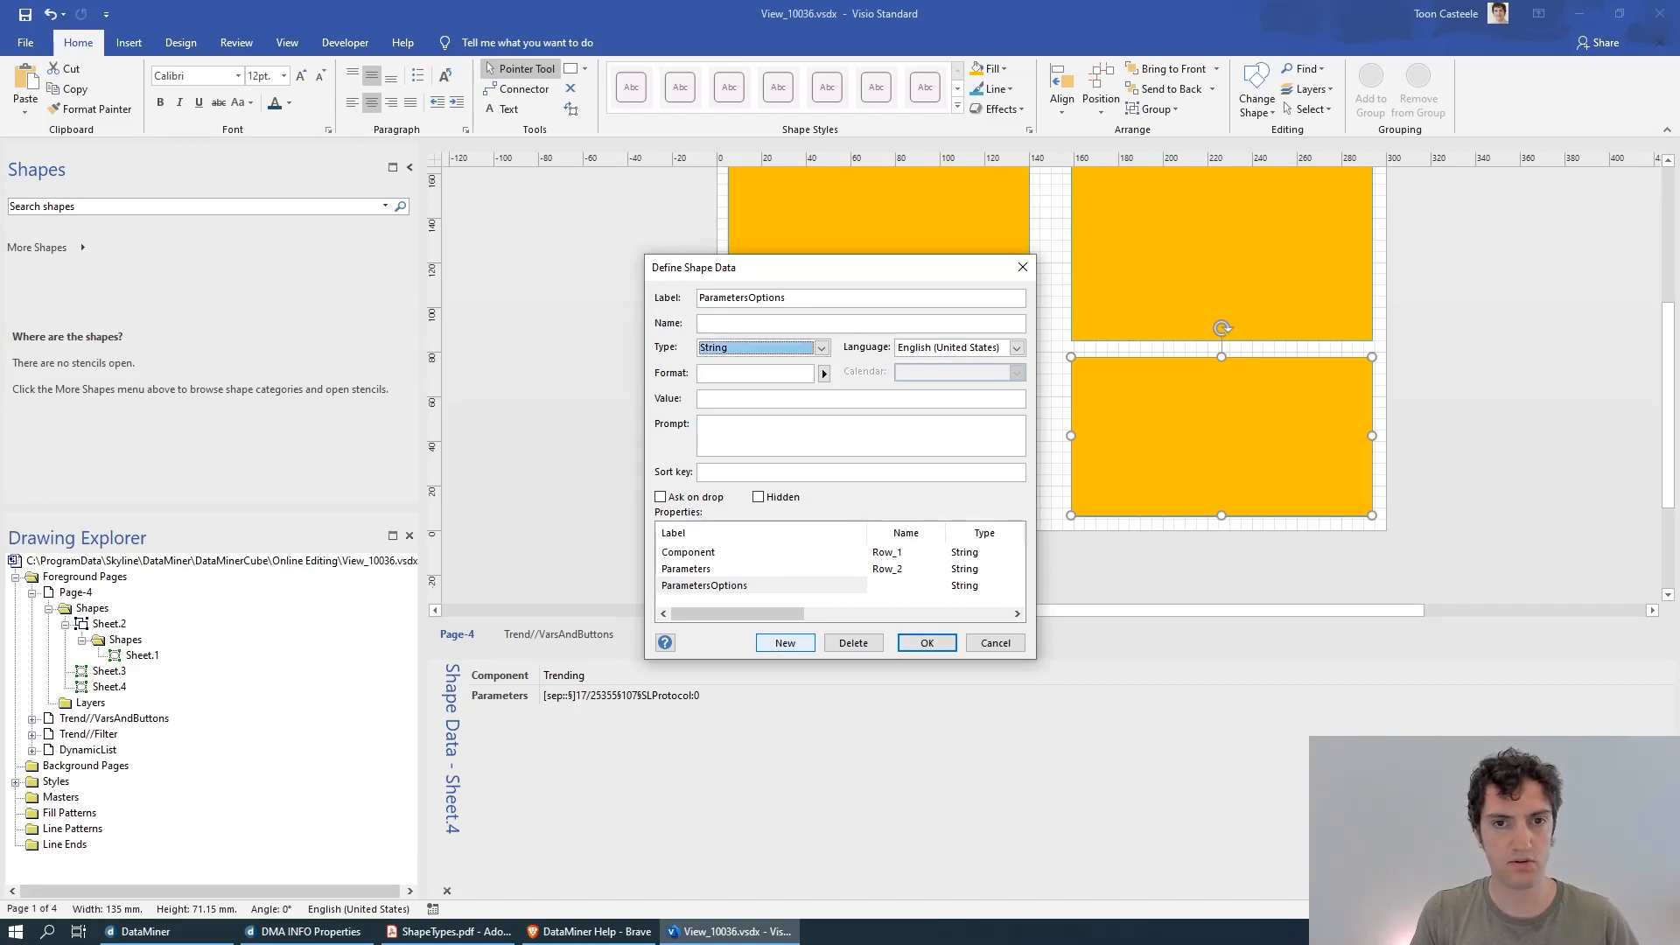
pyautogui.write('NoW')
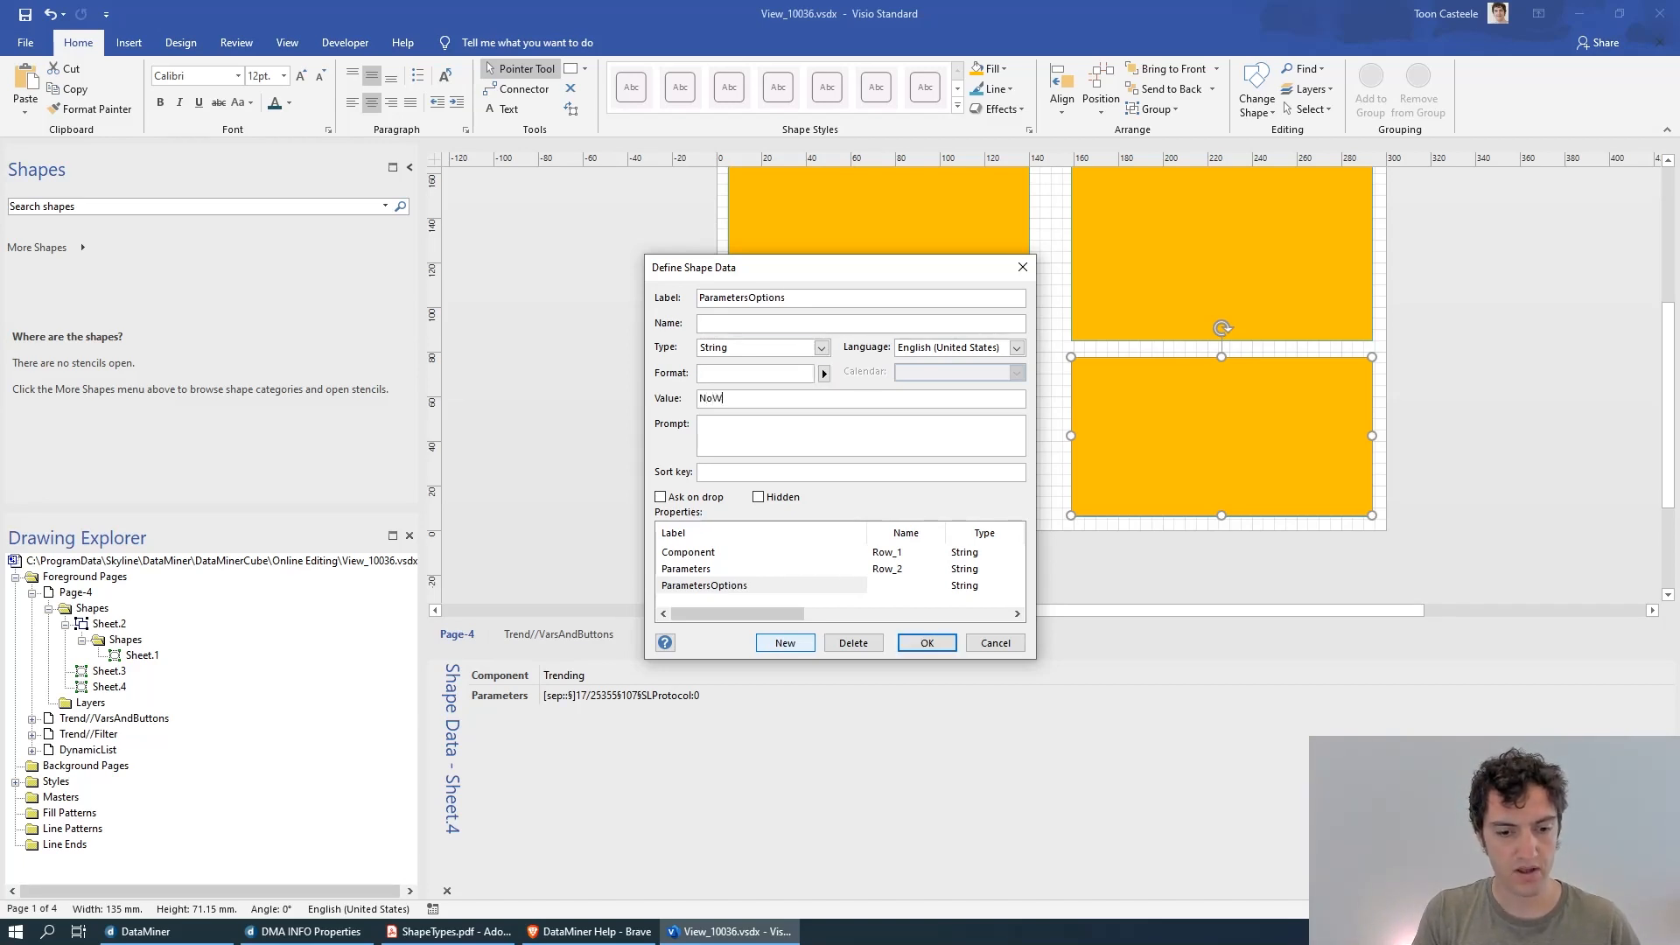
pyautogui.write('ildcard')
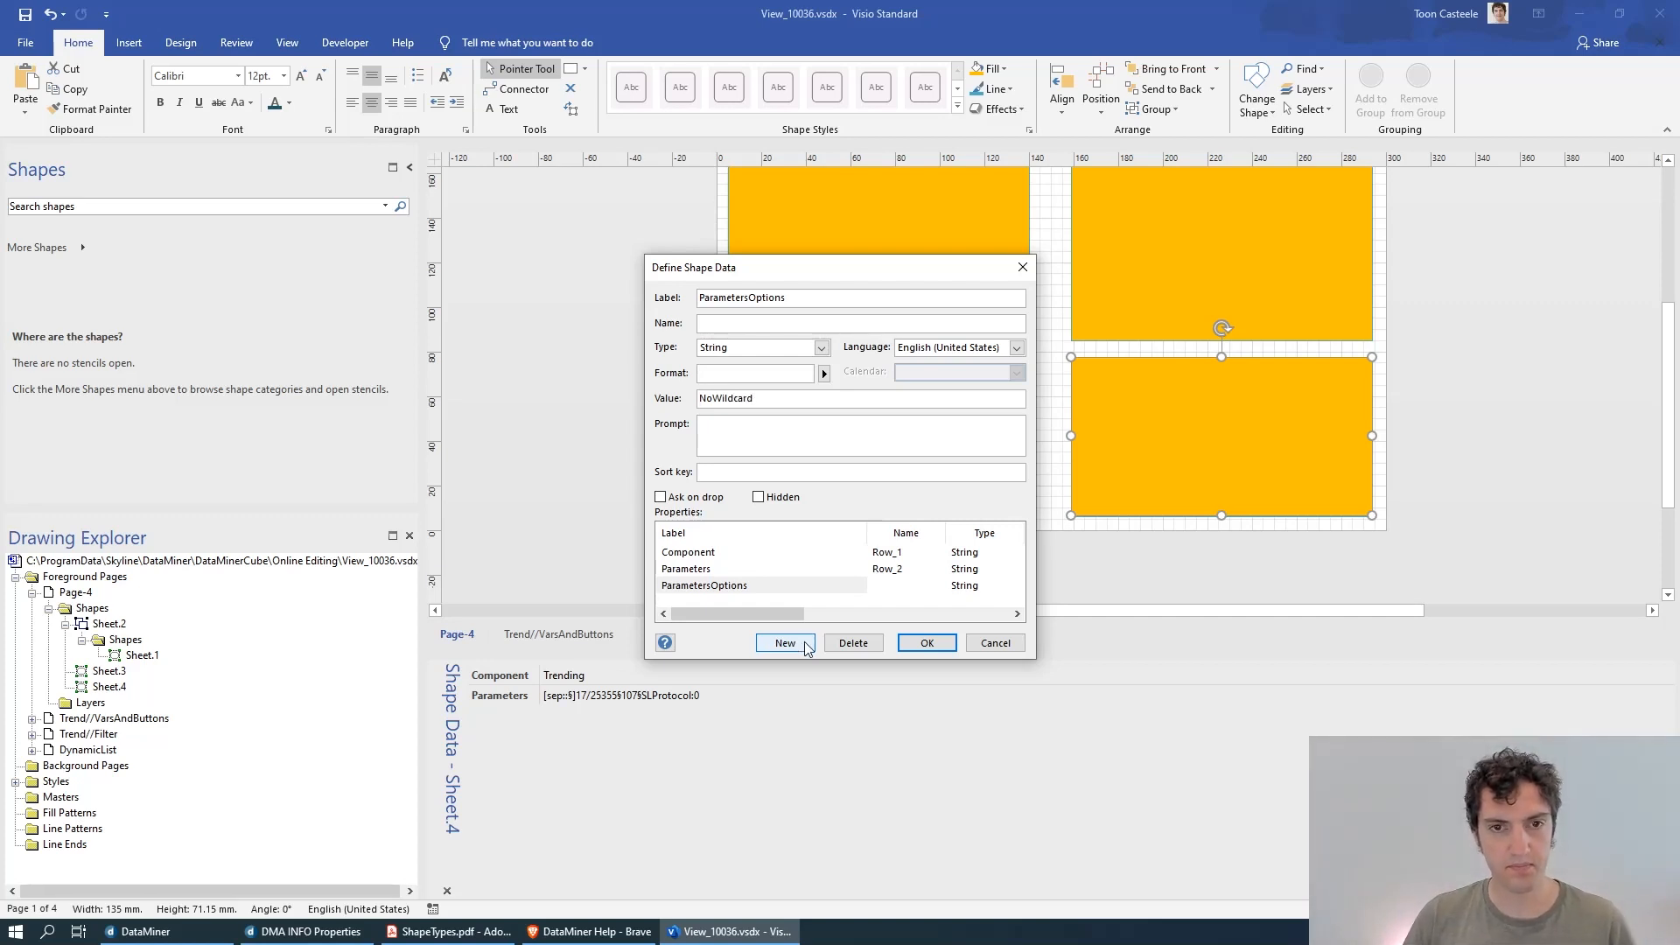
pyautogui.click(927, 643)
pyautogui.click(648, 429)
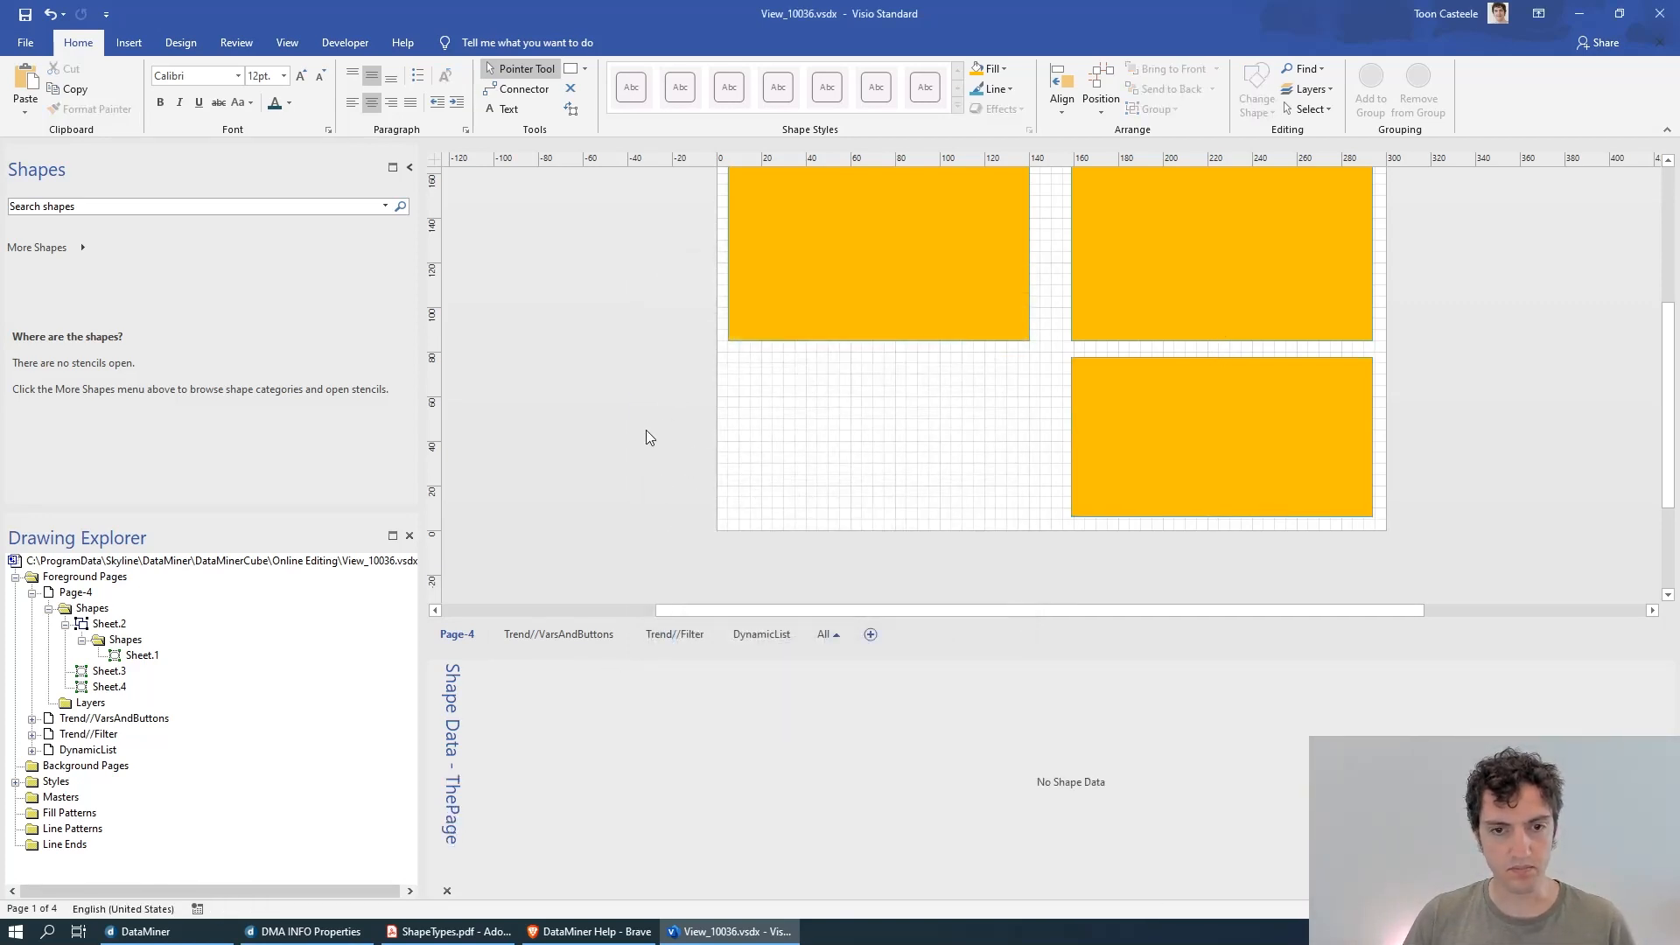
# - Check which parameter the lower trend graph plots in DataMiner, and review the lower rectangle's shape data back in Visio
pyautogui.hotkey('alt', 'Tab')
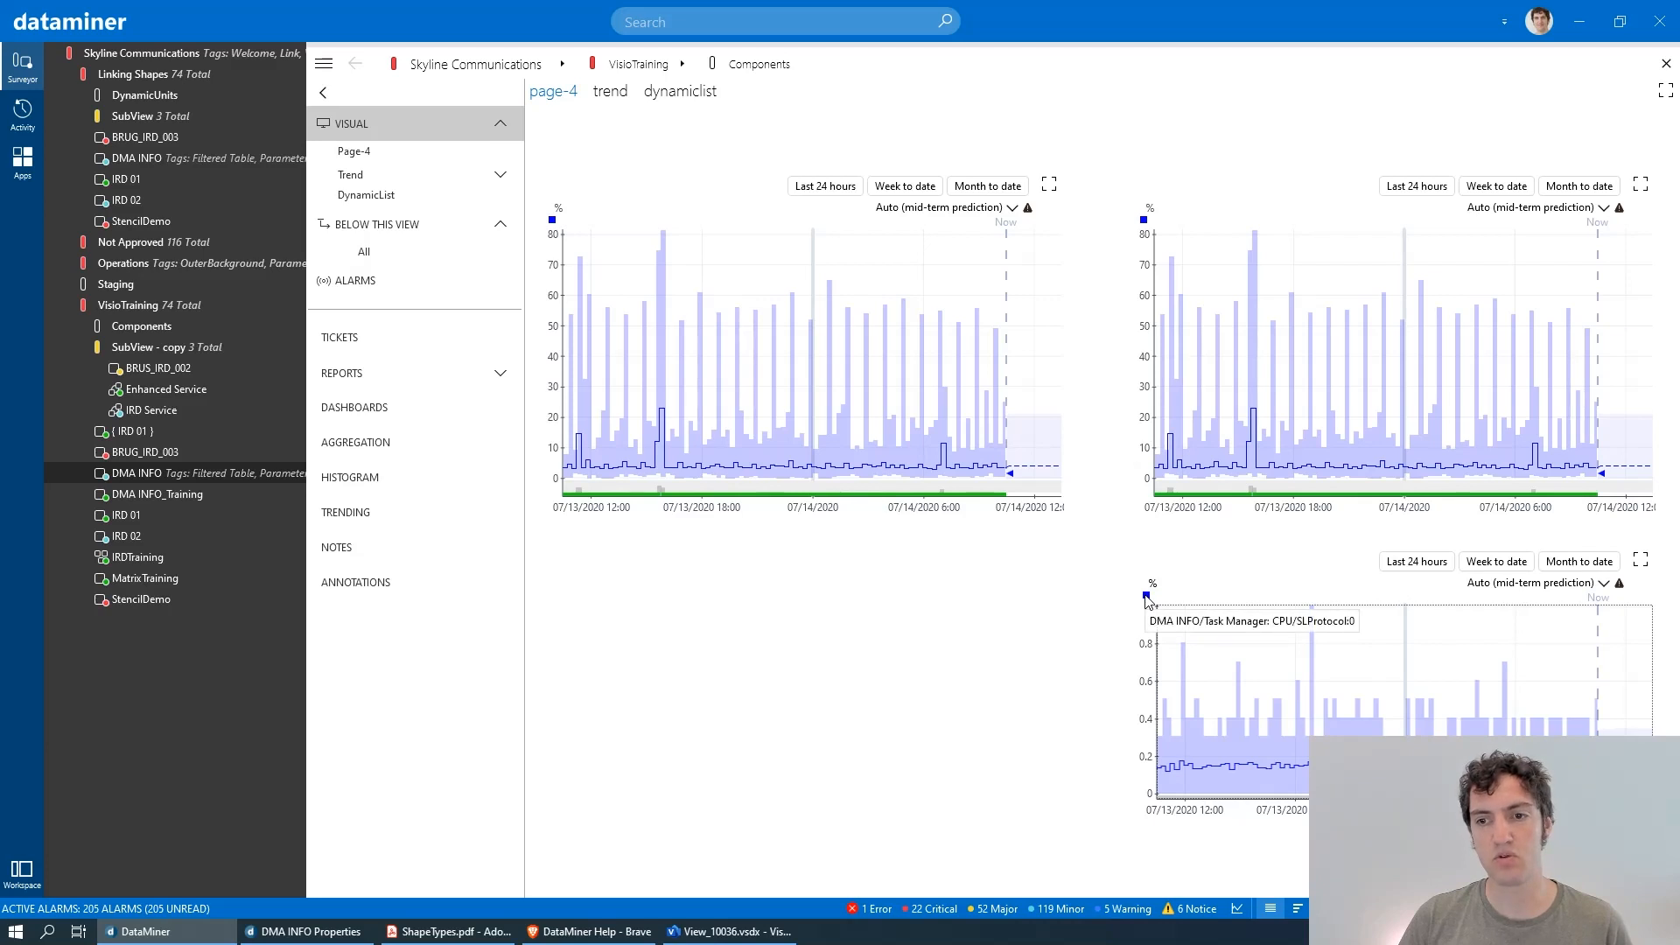
pyautogui.hotkey('alt', 'Tab')
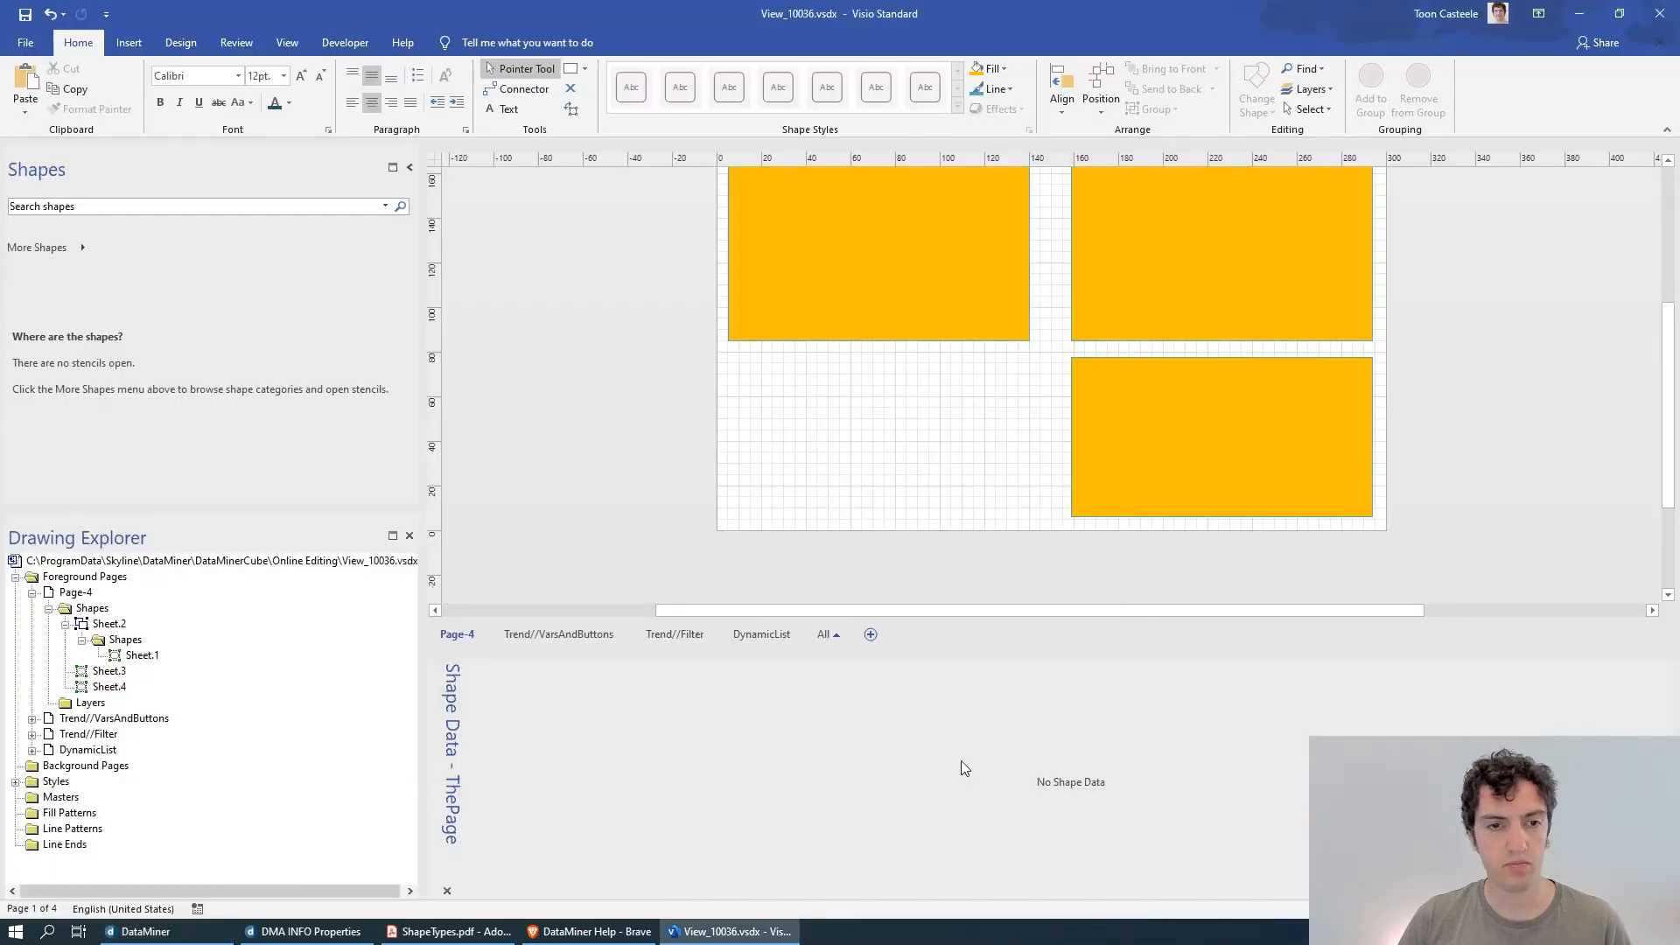
pyautogui.click(1230, 405)
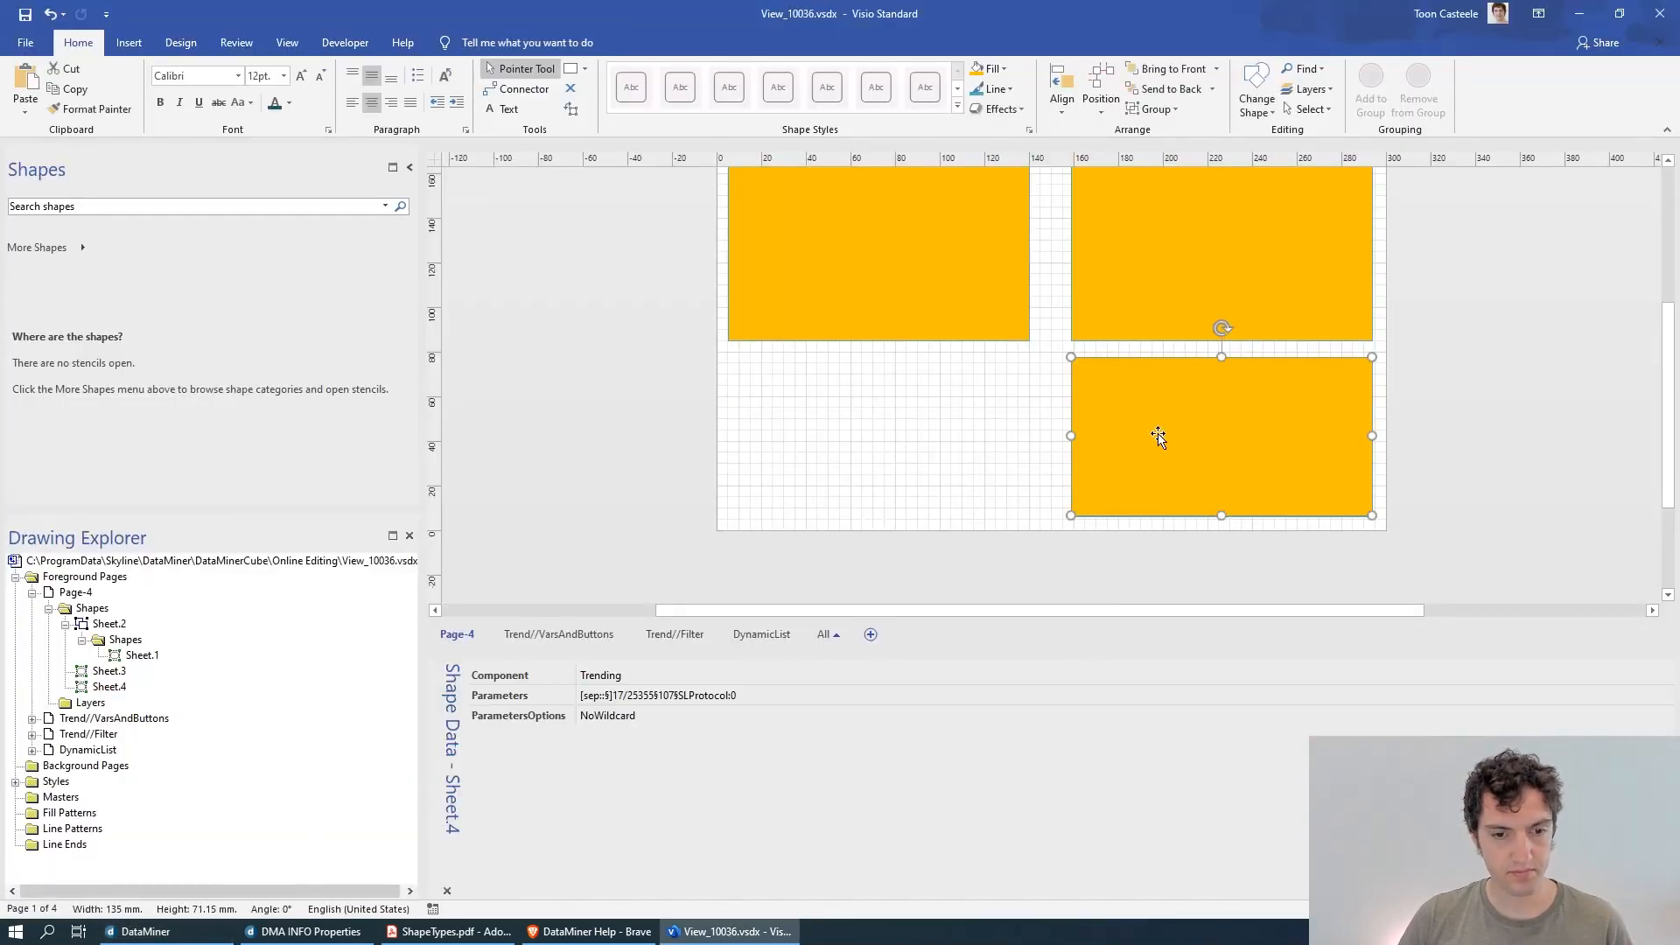
pyautogui.click(942, 467)
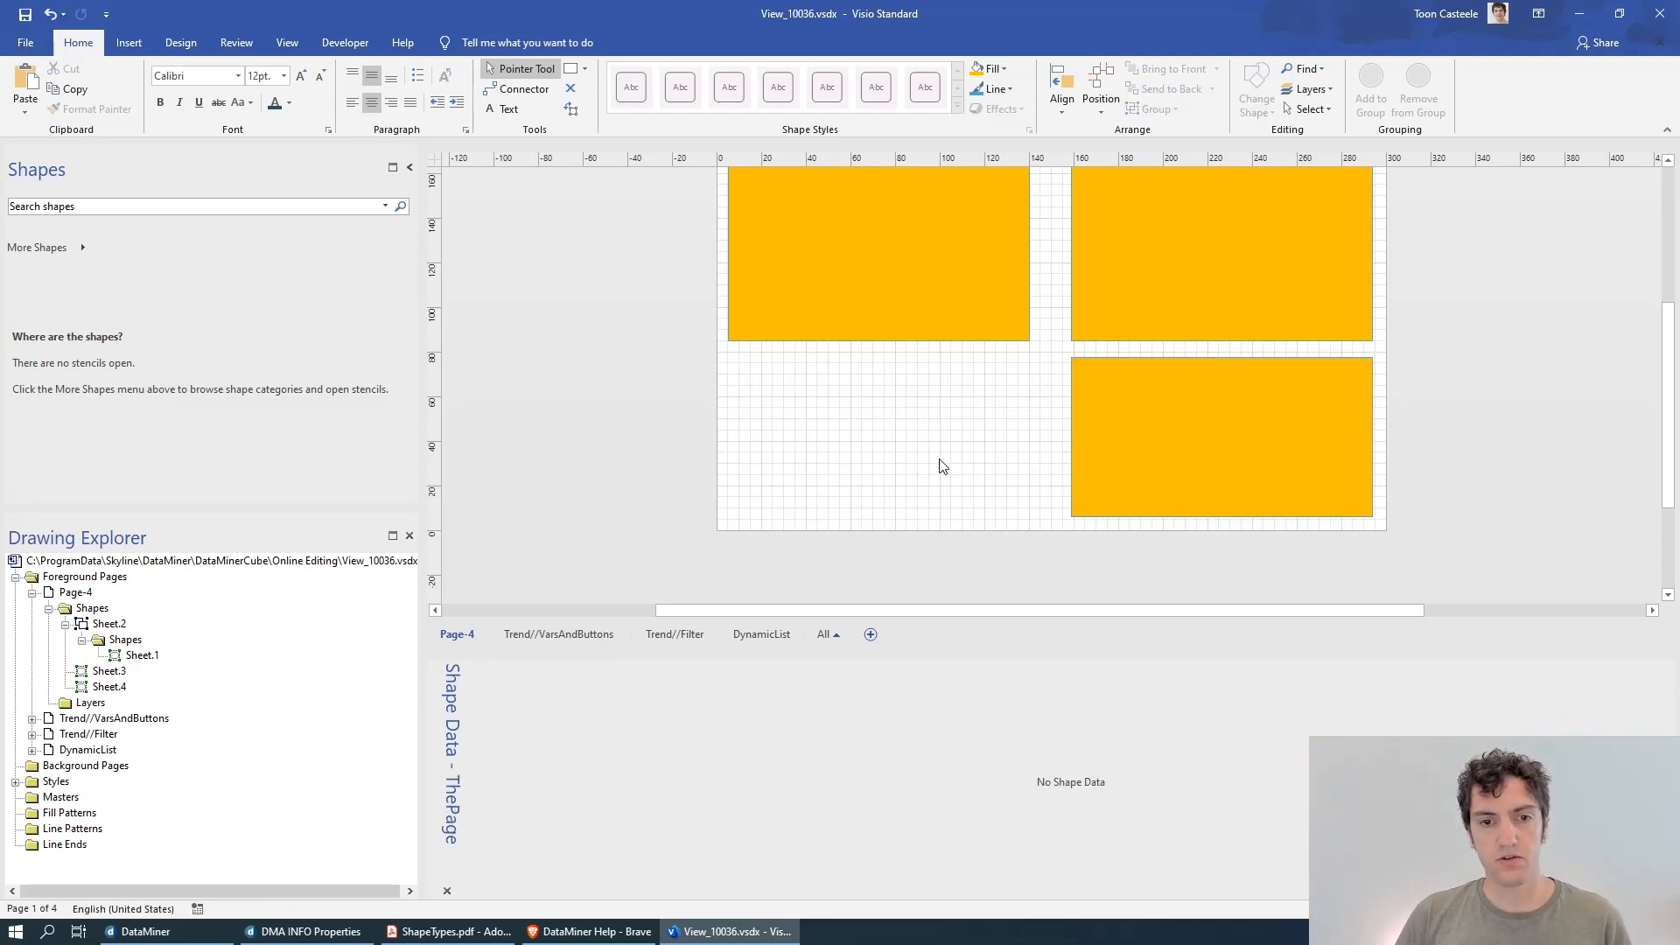
pyautogui.click(1099, 411)
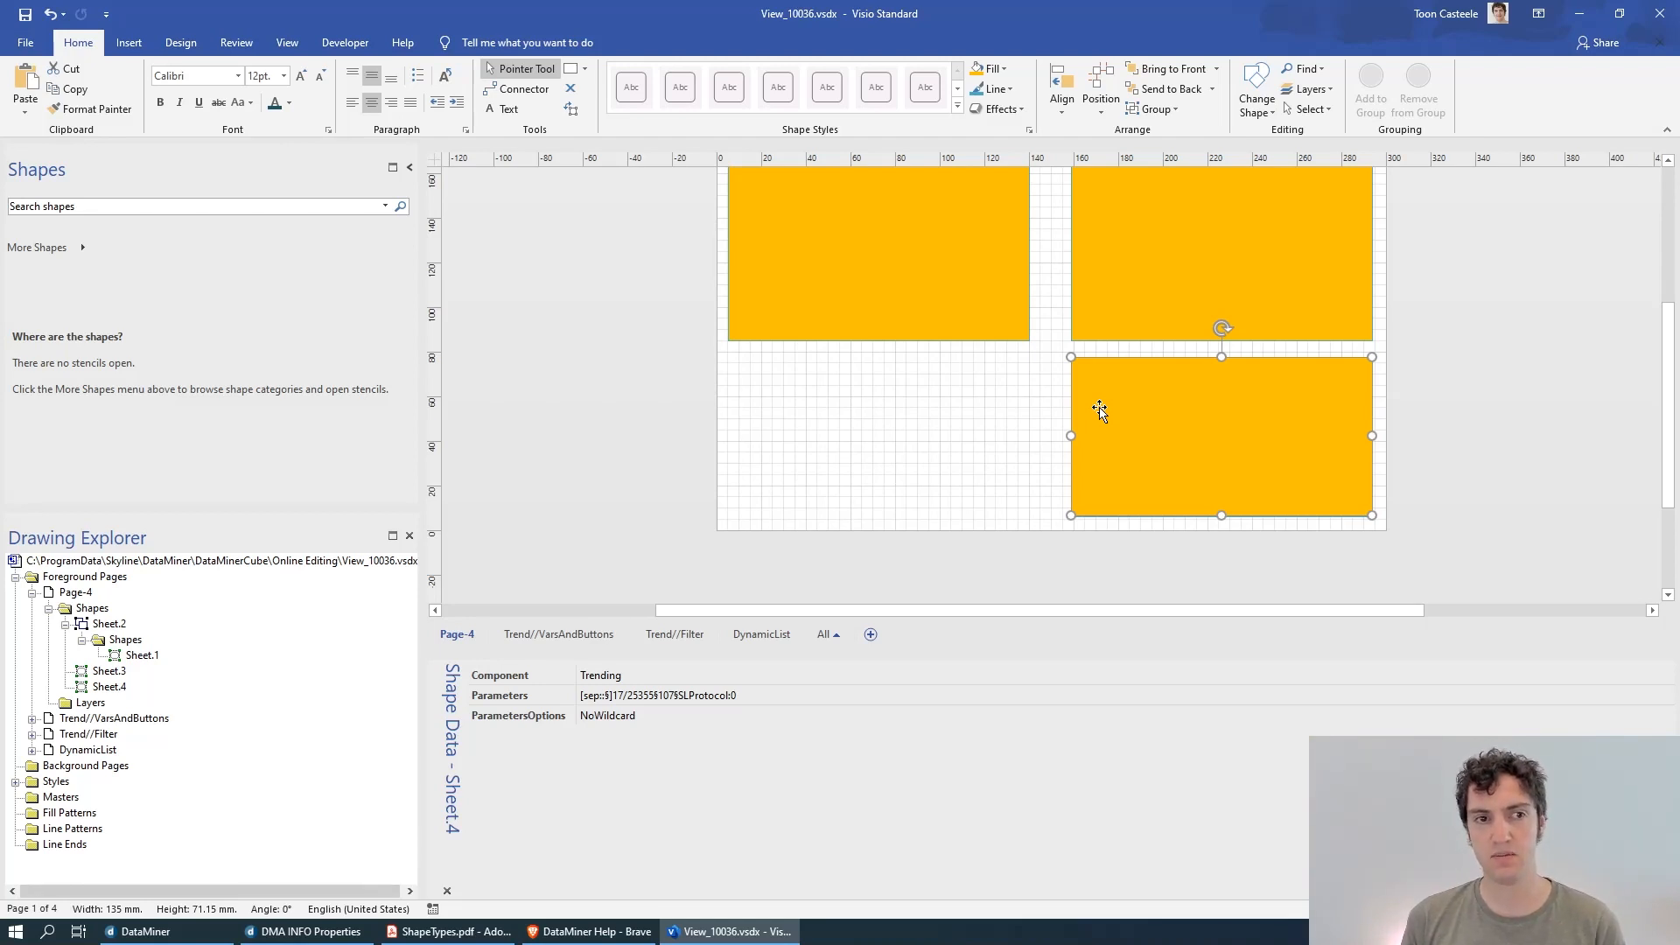
pyautogui.click(871, 451)
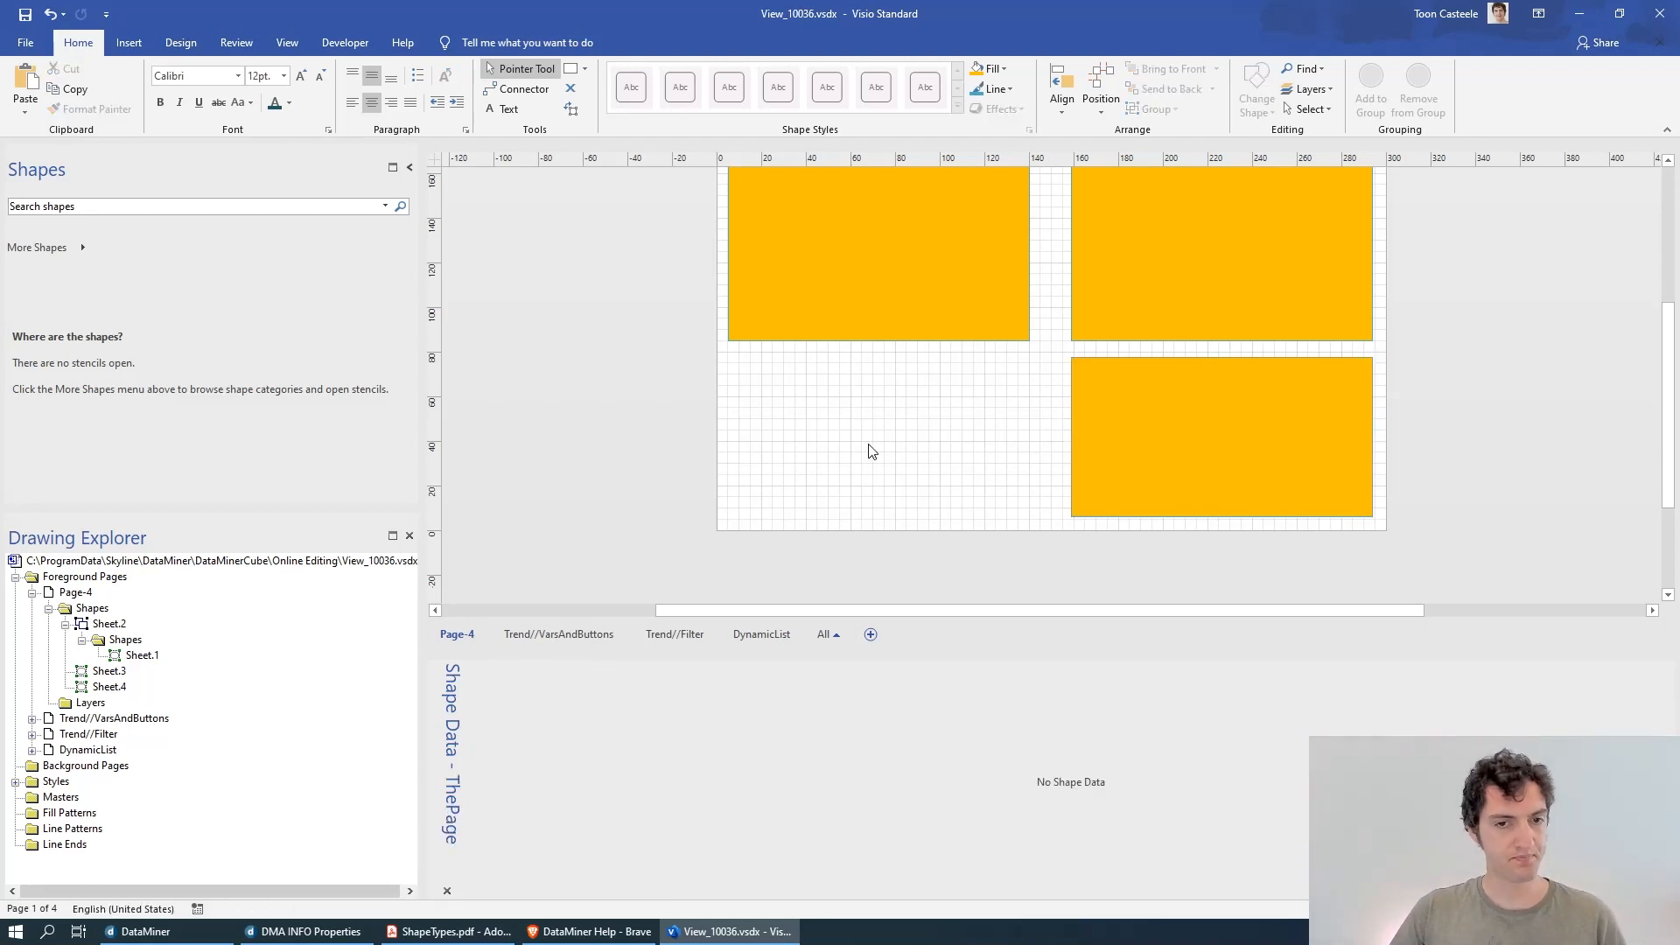
pyautogui.click(1146, 413)
pyautogui.click(1013, 423)
# - Switch to DataMiner and look up the shared trend groups in the Trending app
pyautogui.hotkey('alt', 'Tab')
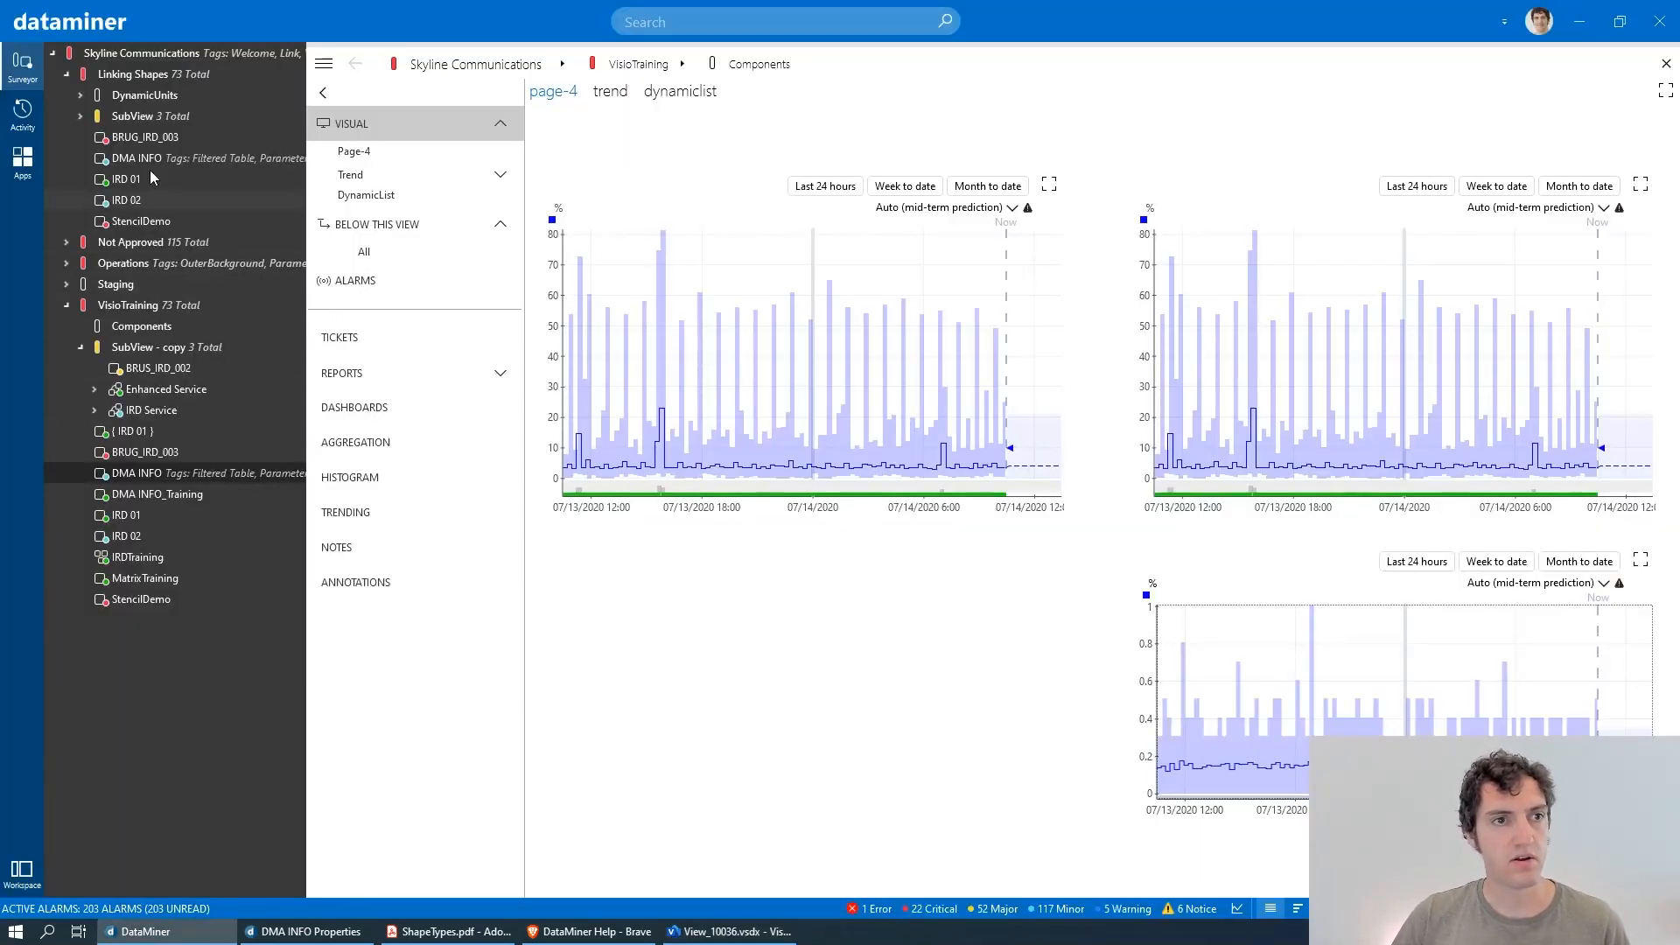
pyautogui.click(23, 161)
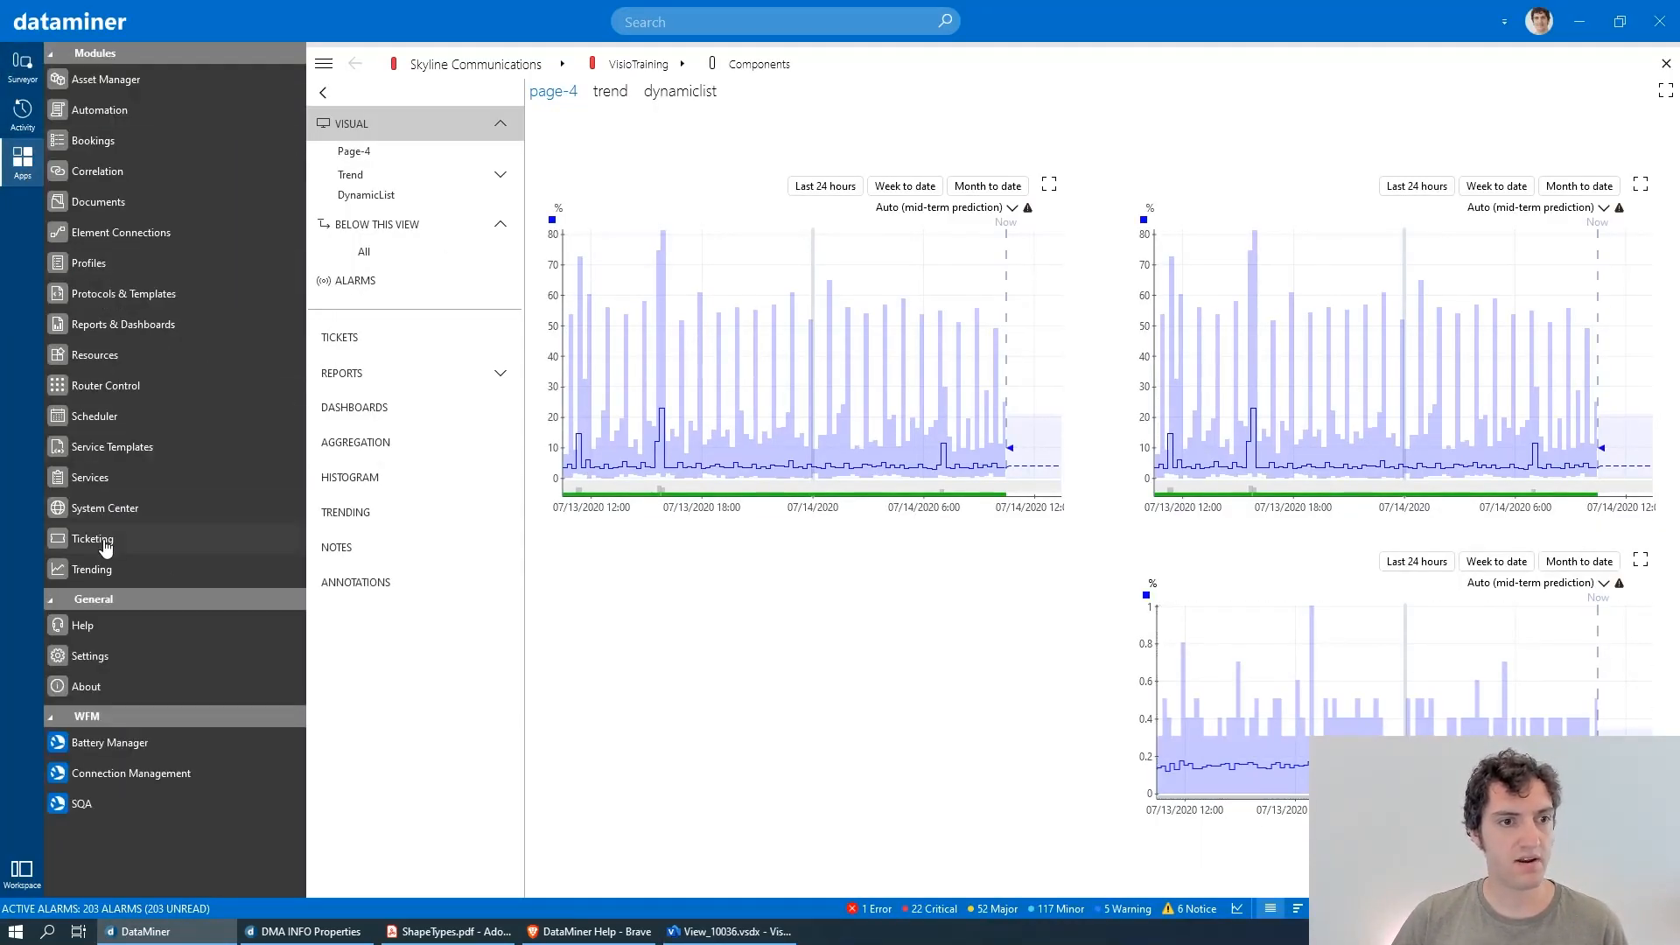
pyautogui.click(103, 570)
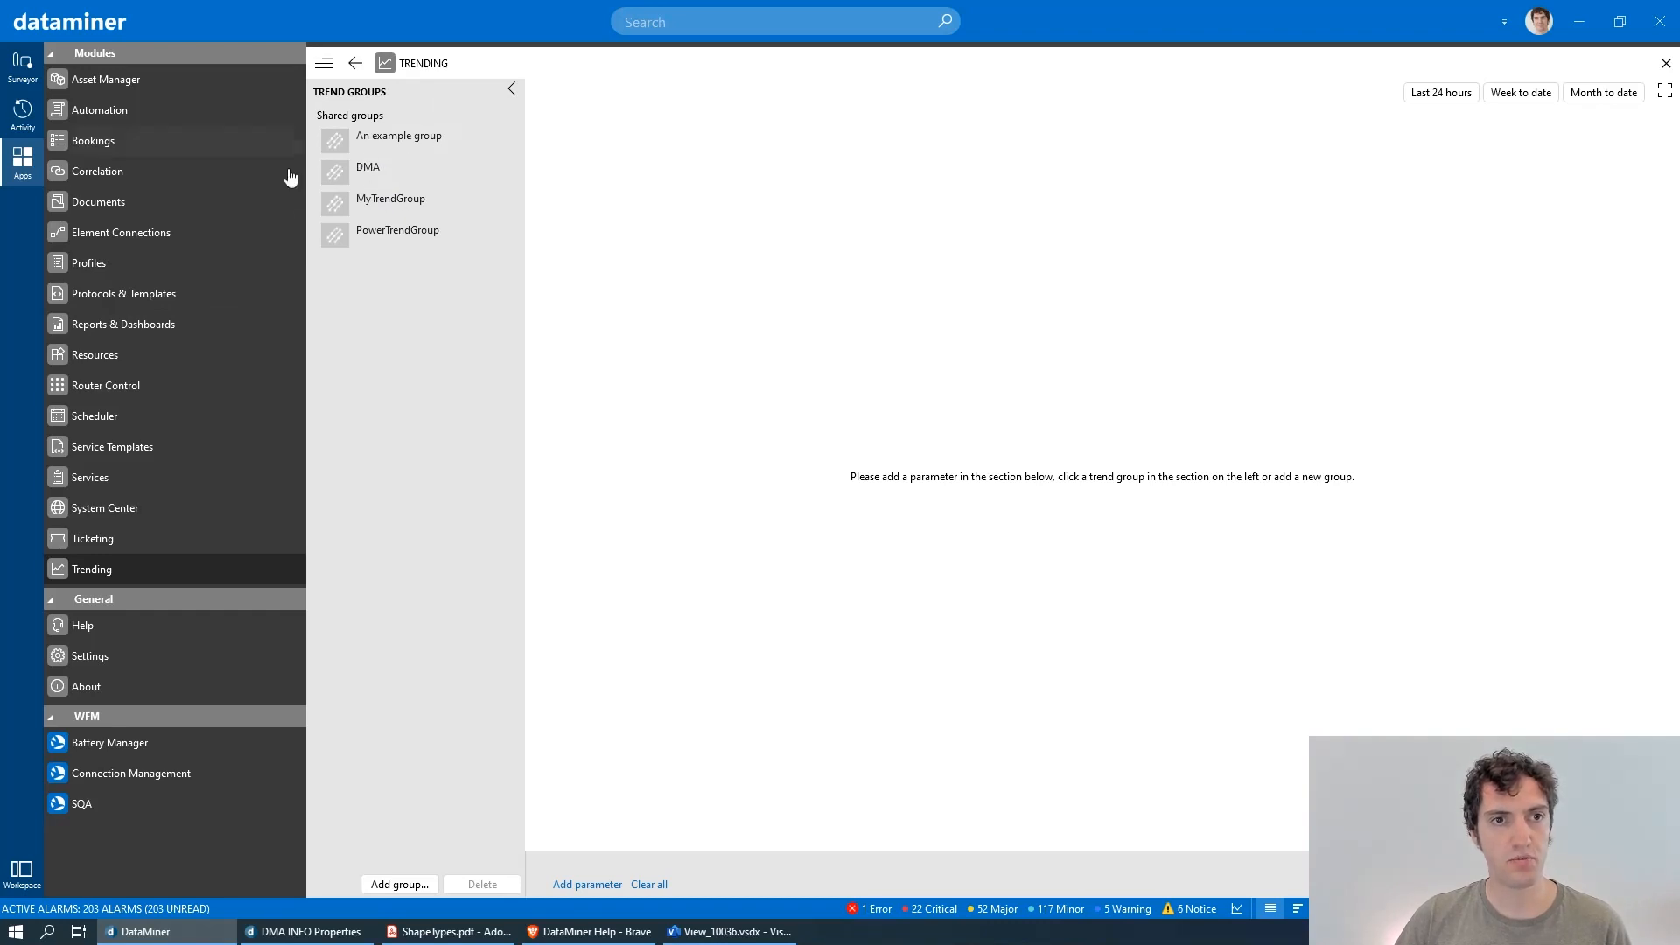
# - Return to Visio and copy the lower rectangle into the empty space beside it, beneath the upper-left rectangle
pyautogui.hotkey('alt', 'Tab')
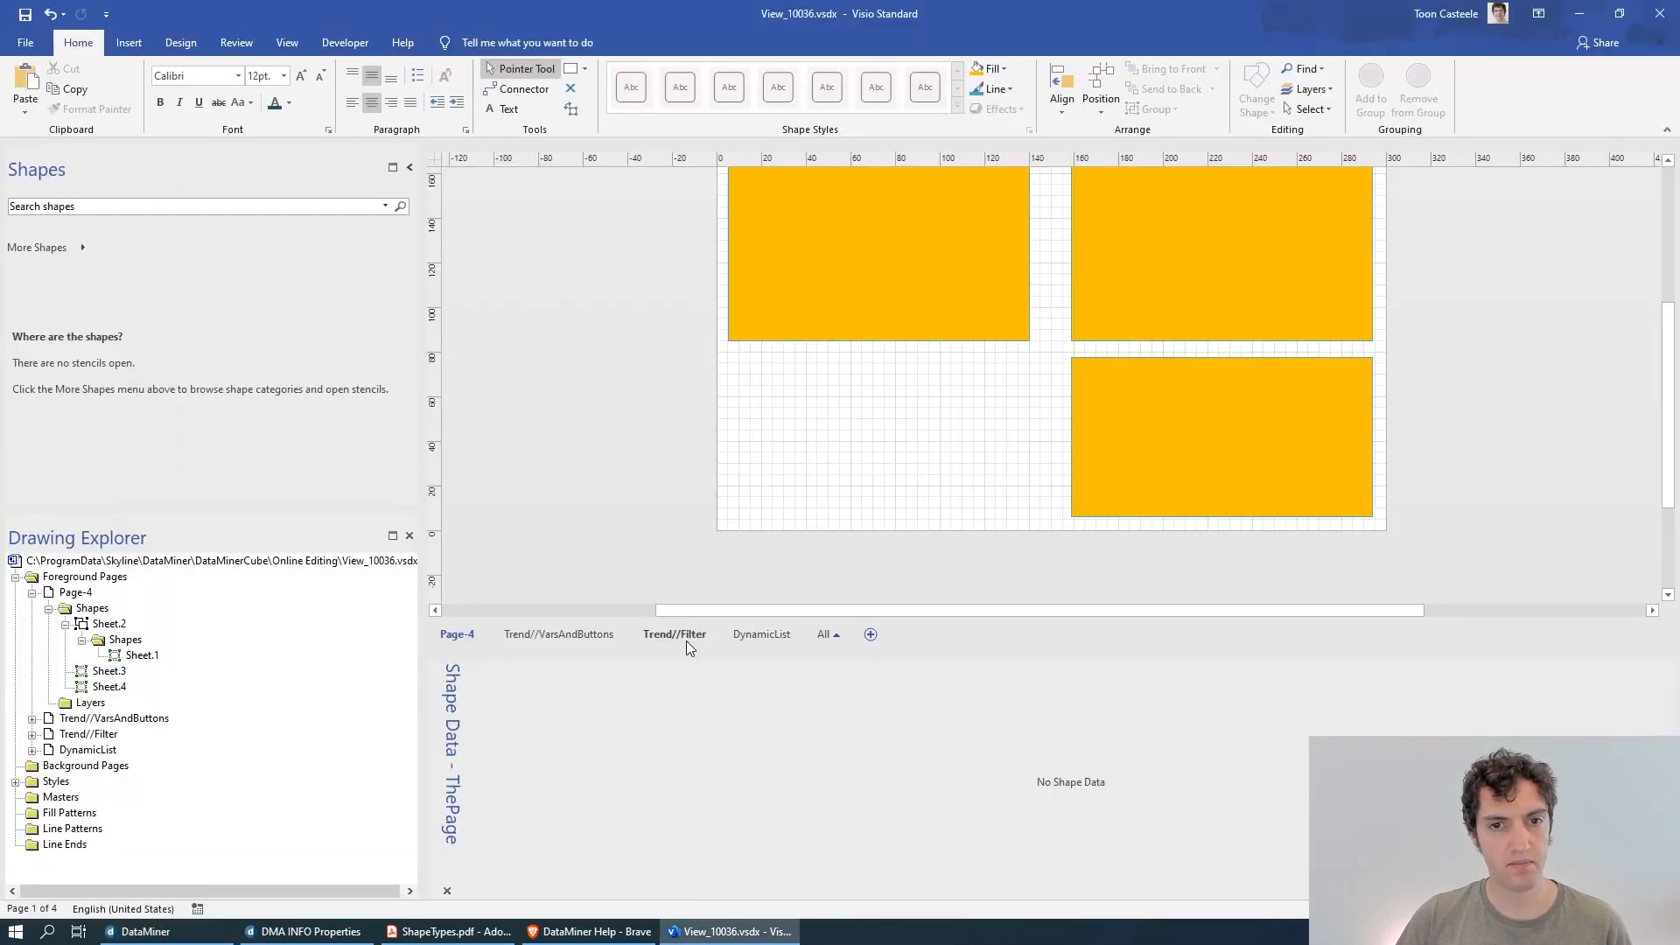
pyautogui.click(1207, 420)
pyautogui.moveTo(1251, 424); pyautogui.dragTo(908, 421)
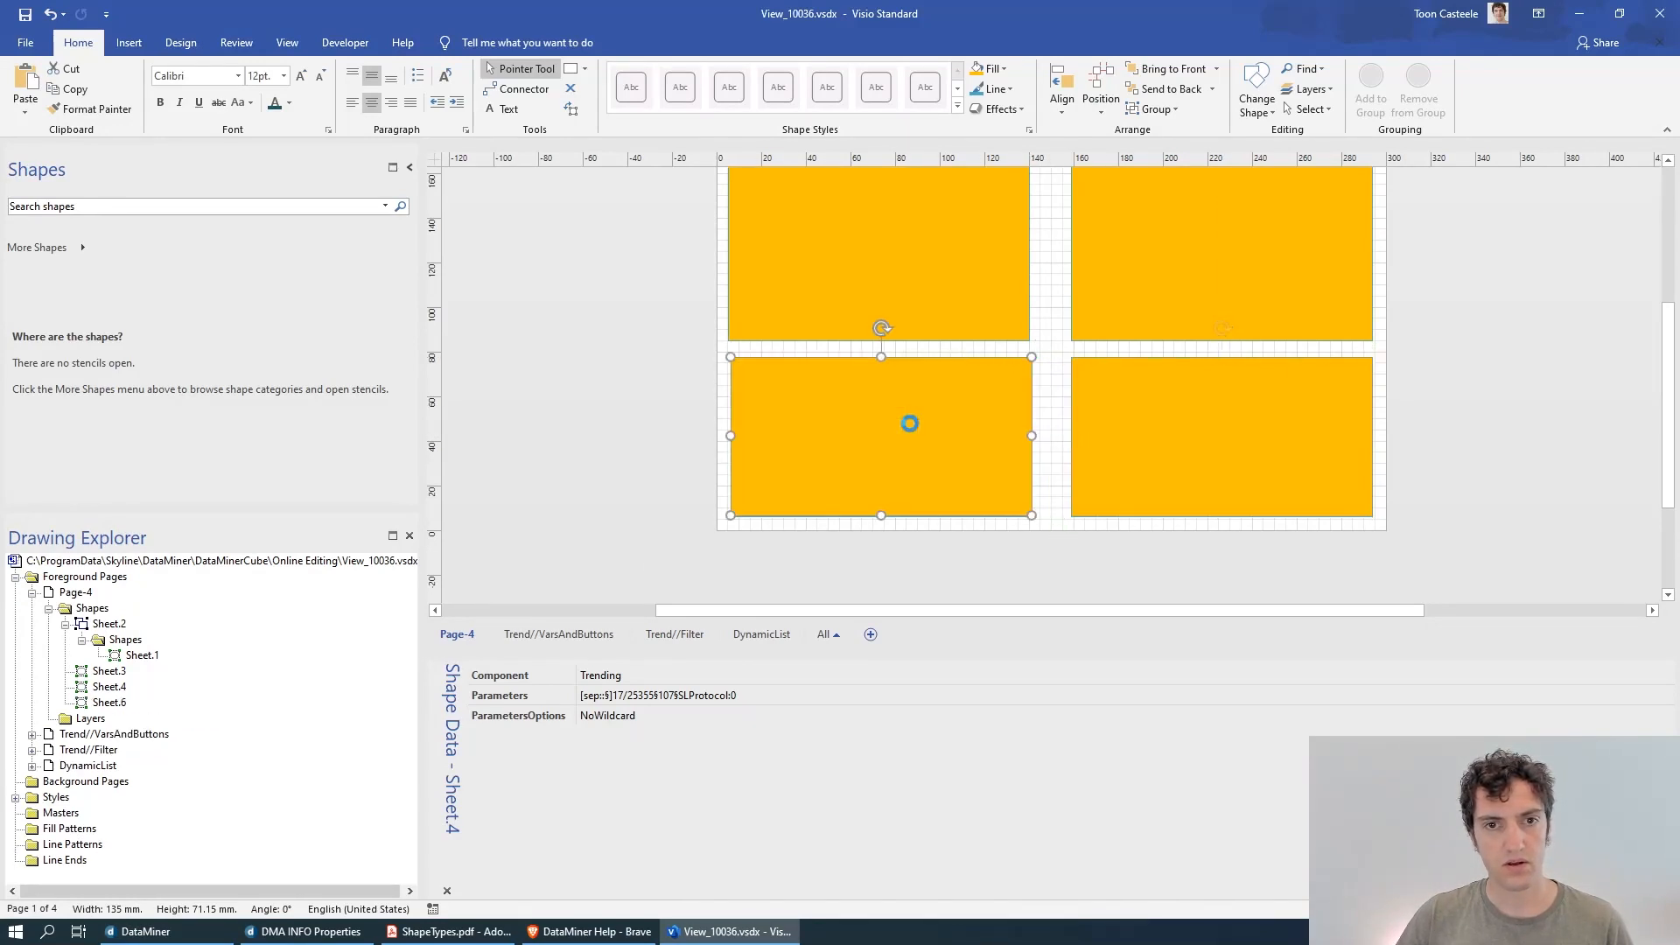
# - Clear the copied rectangle's ParametersOptions value and set its Parameters to Trendgroup=sharedusersettings:DMA
pyautogui.click(658, 698)
pyautogui.click(648, 716)
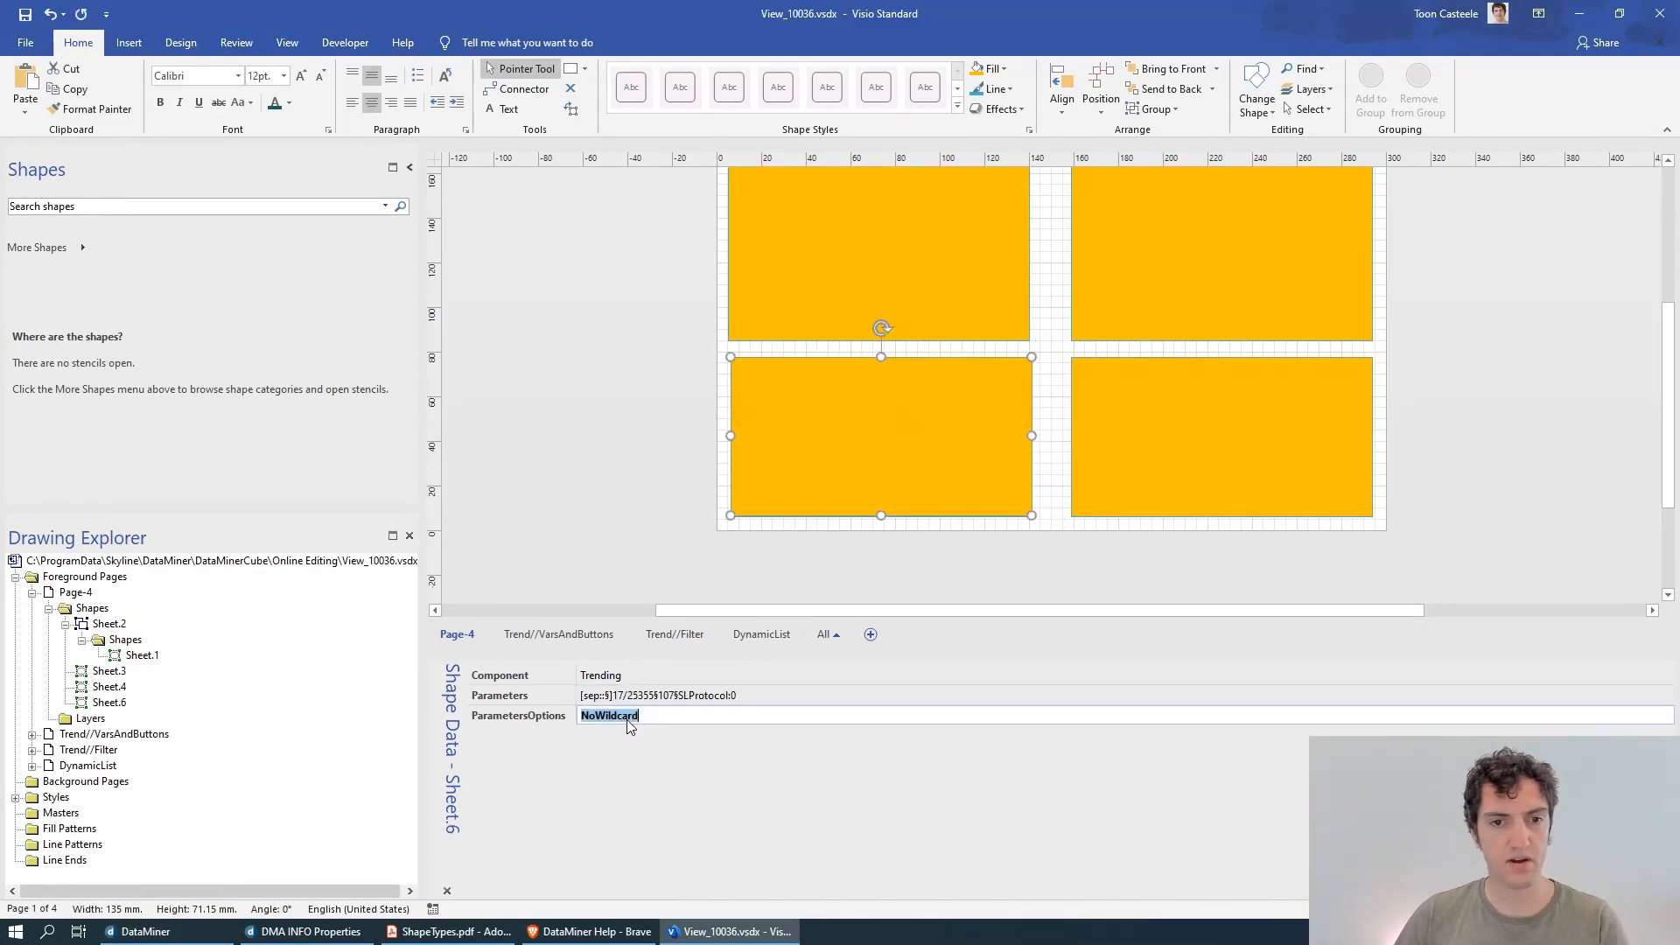
pyautogui.press('Delete')
pyautogui.click(631, 699)
pyautogui.press('Delete')
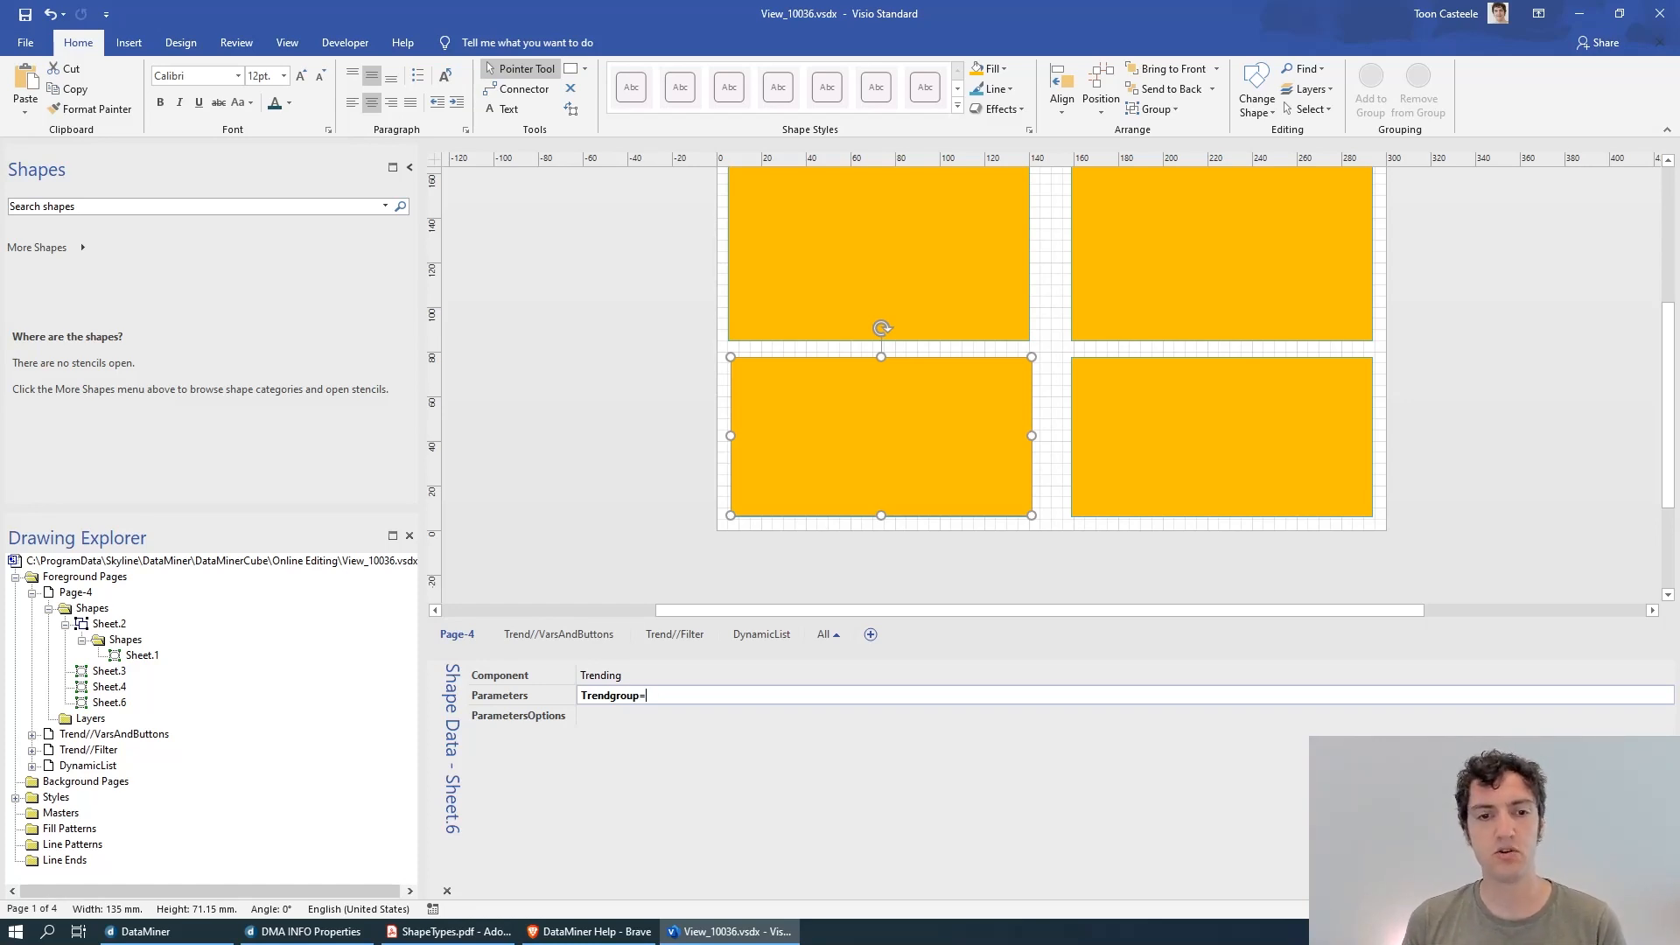
pyautogui.write('sharedusersettings')
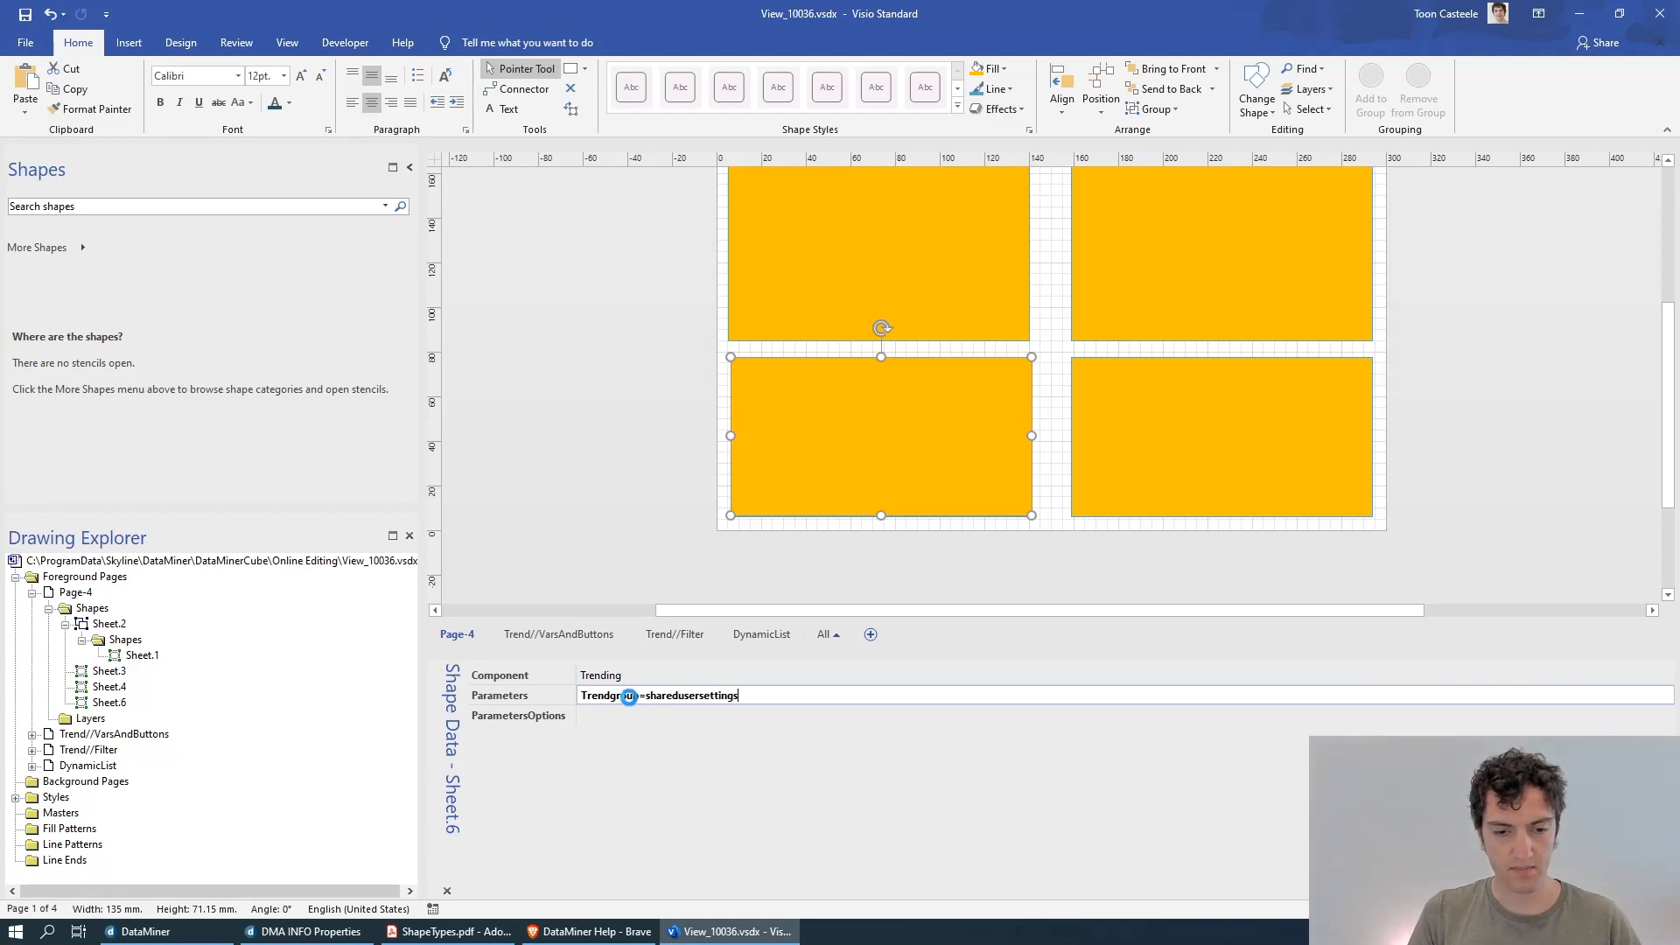
pyautogui.write(';')
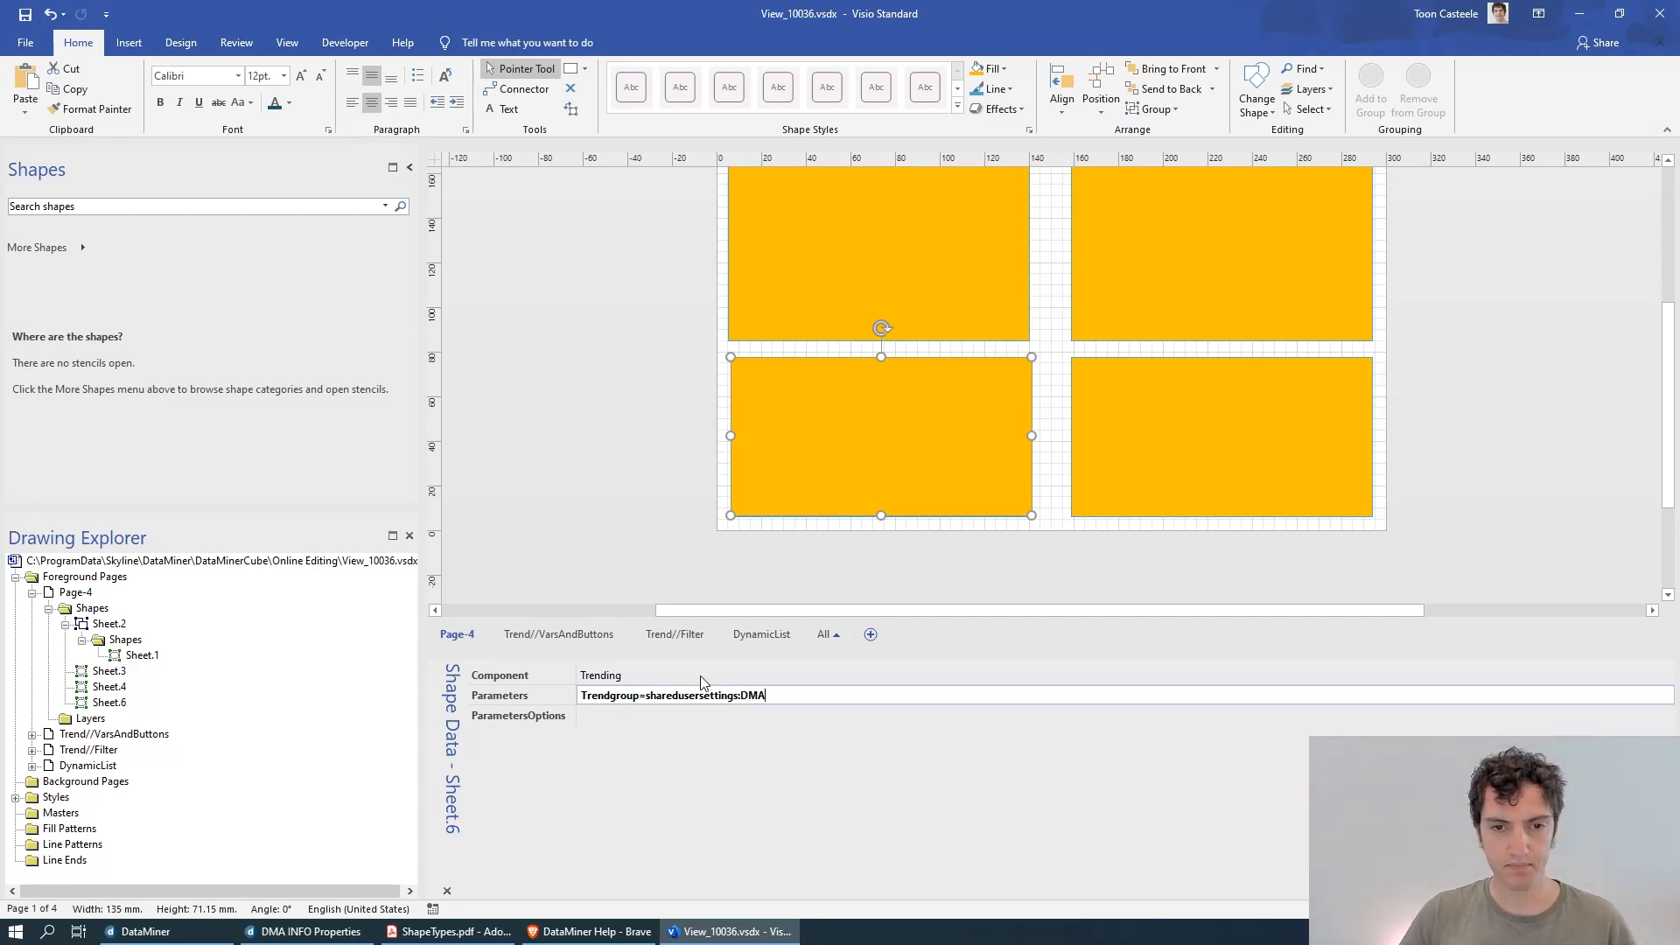
pyautogui.click(632, 442)
# - Open the Components view under VisioTraining in DataMiner and check the new trend group graph against the Visio drawing
pyautogui.hotkey('alt', 'Tab')
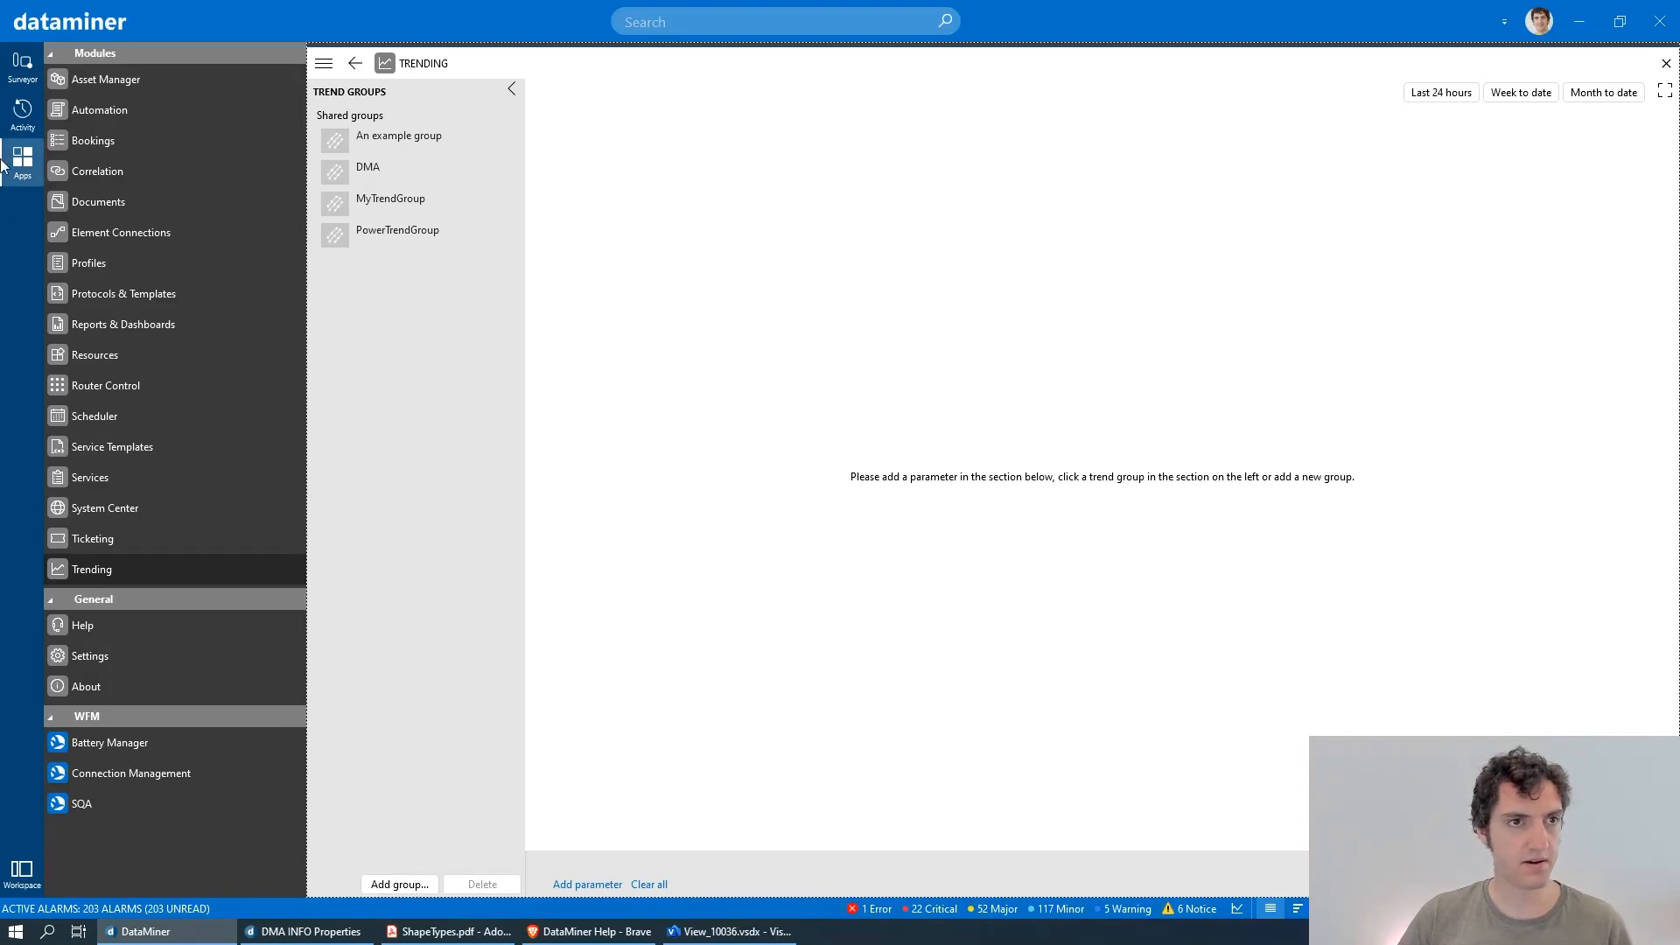
pyautogui.click(13, 82)
pyautogui.click(140, 329)
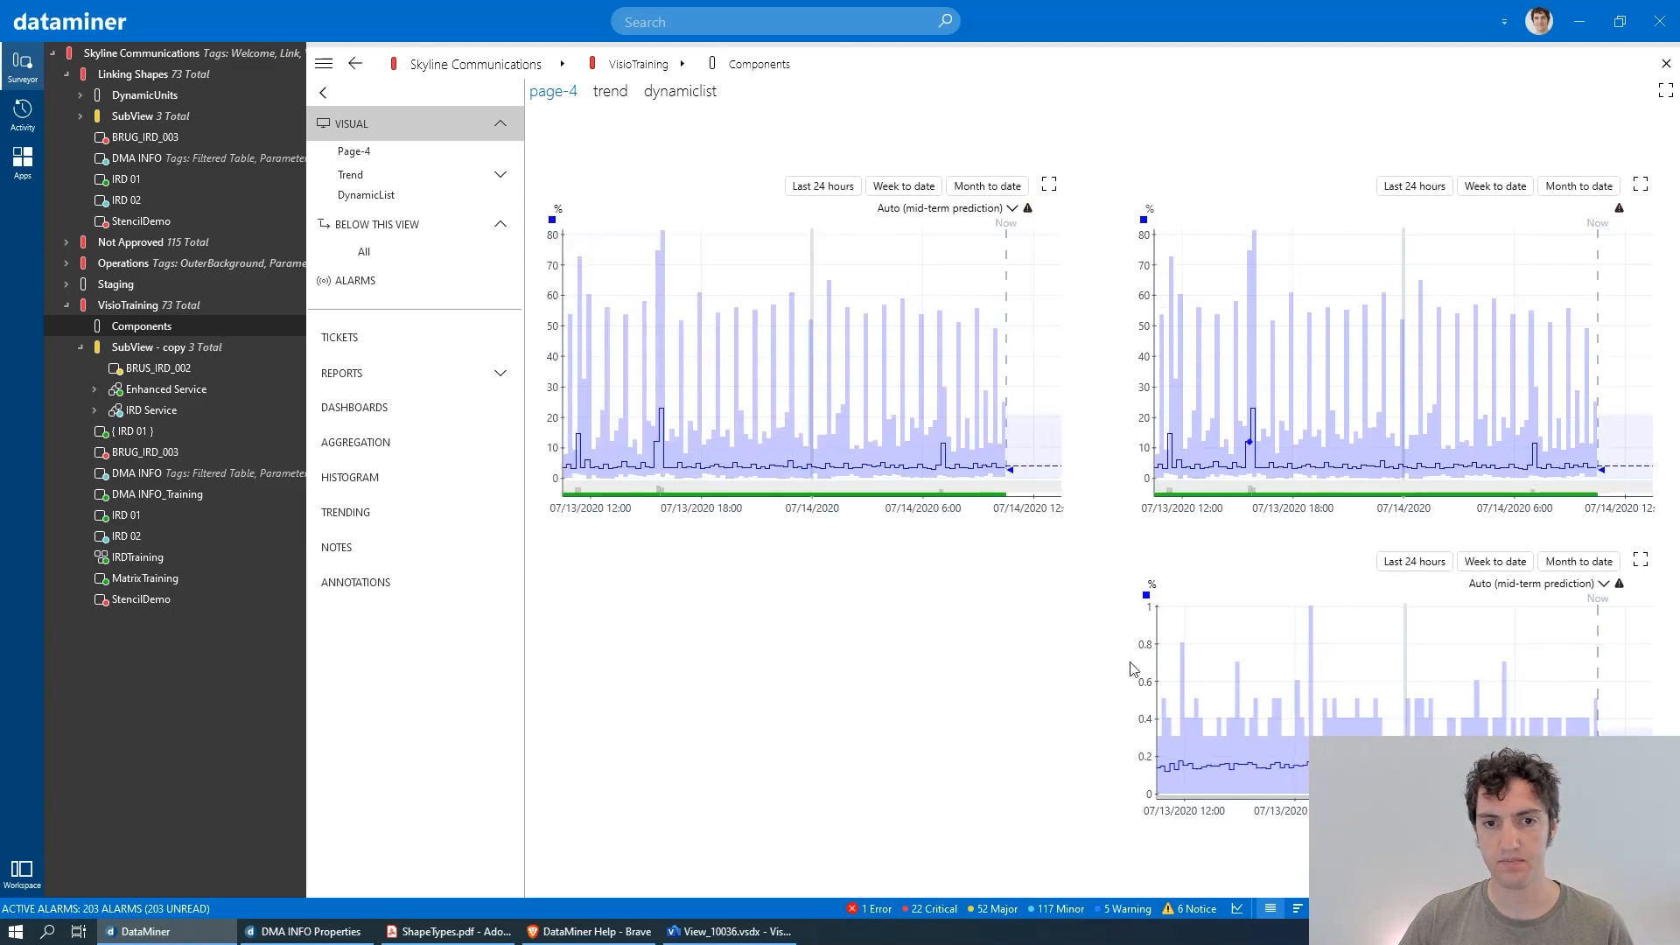
pyautogui.hotkey('alt', 'Tab')
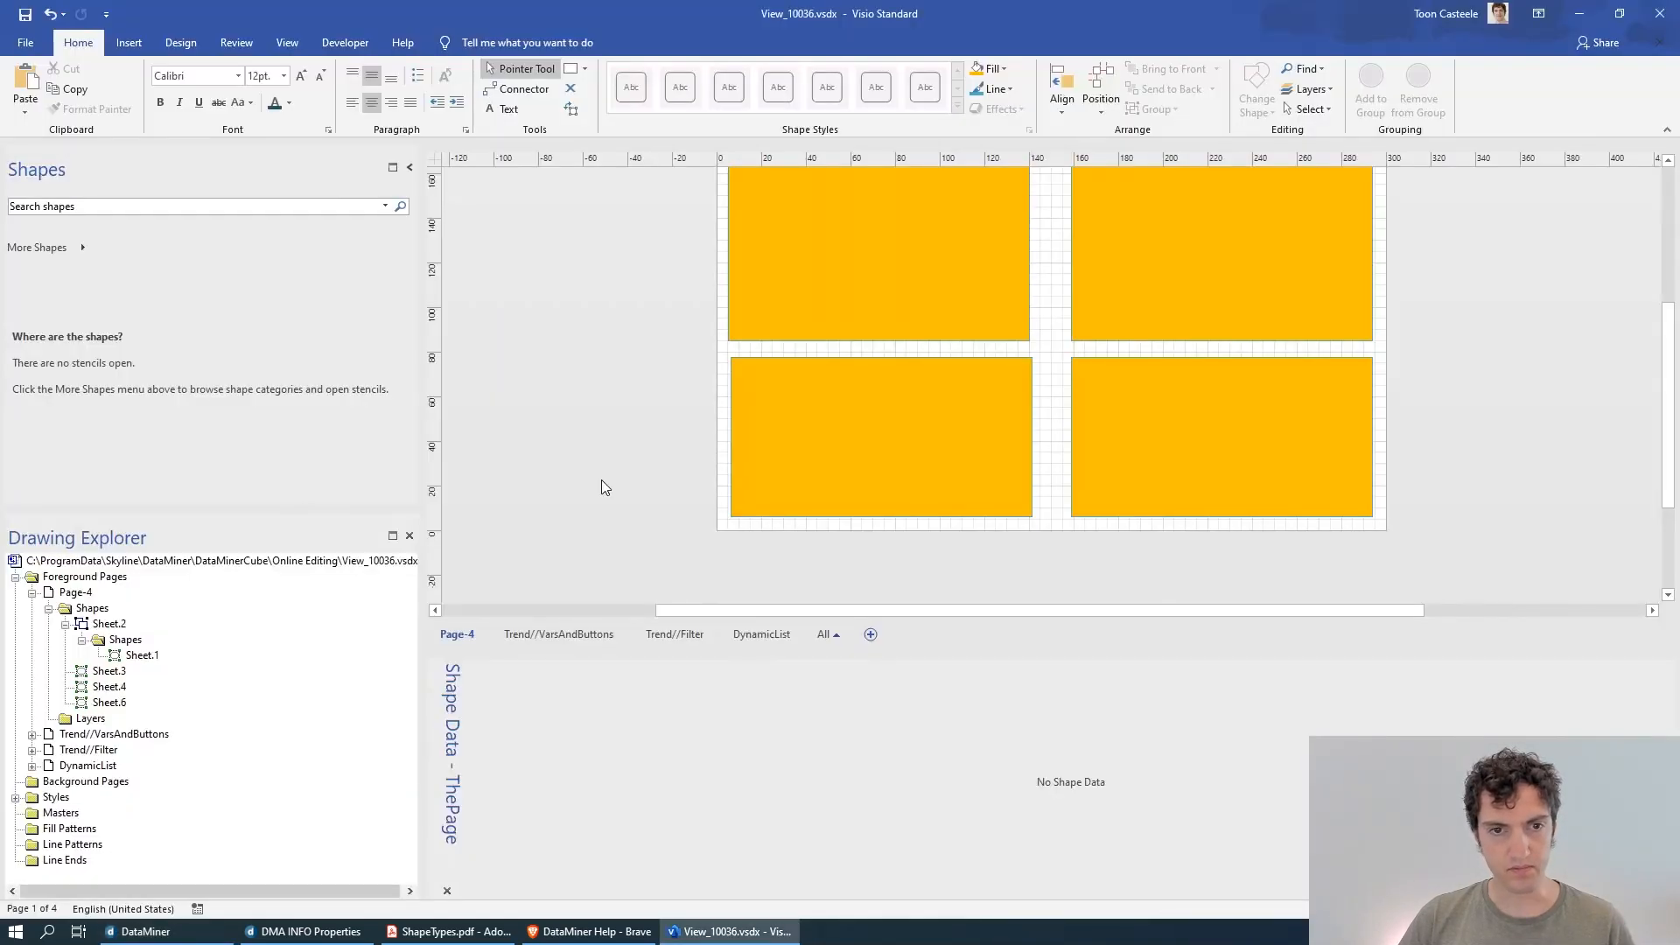
pyautogui.hotkey('alt', 'Tab')
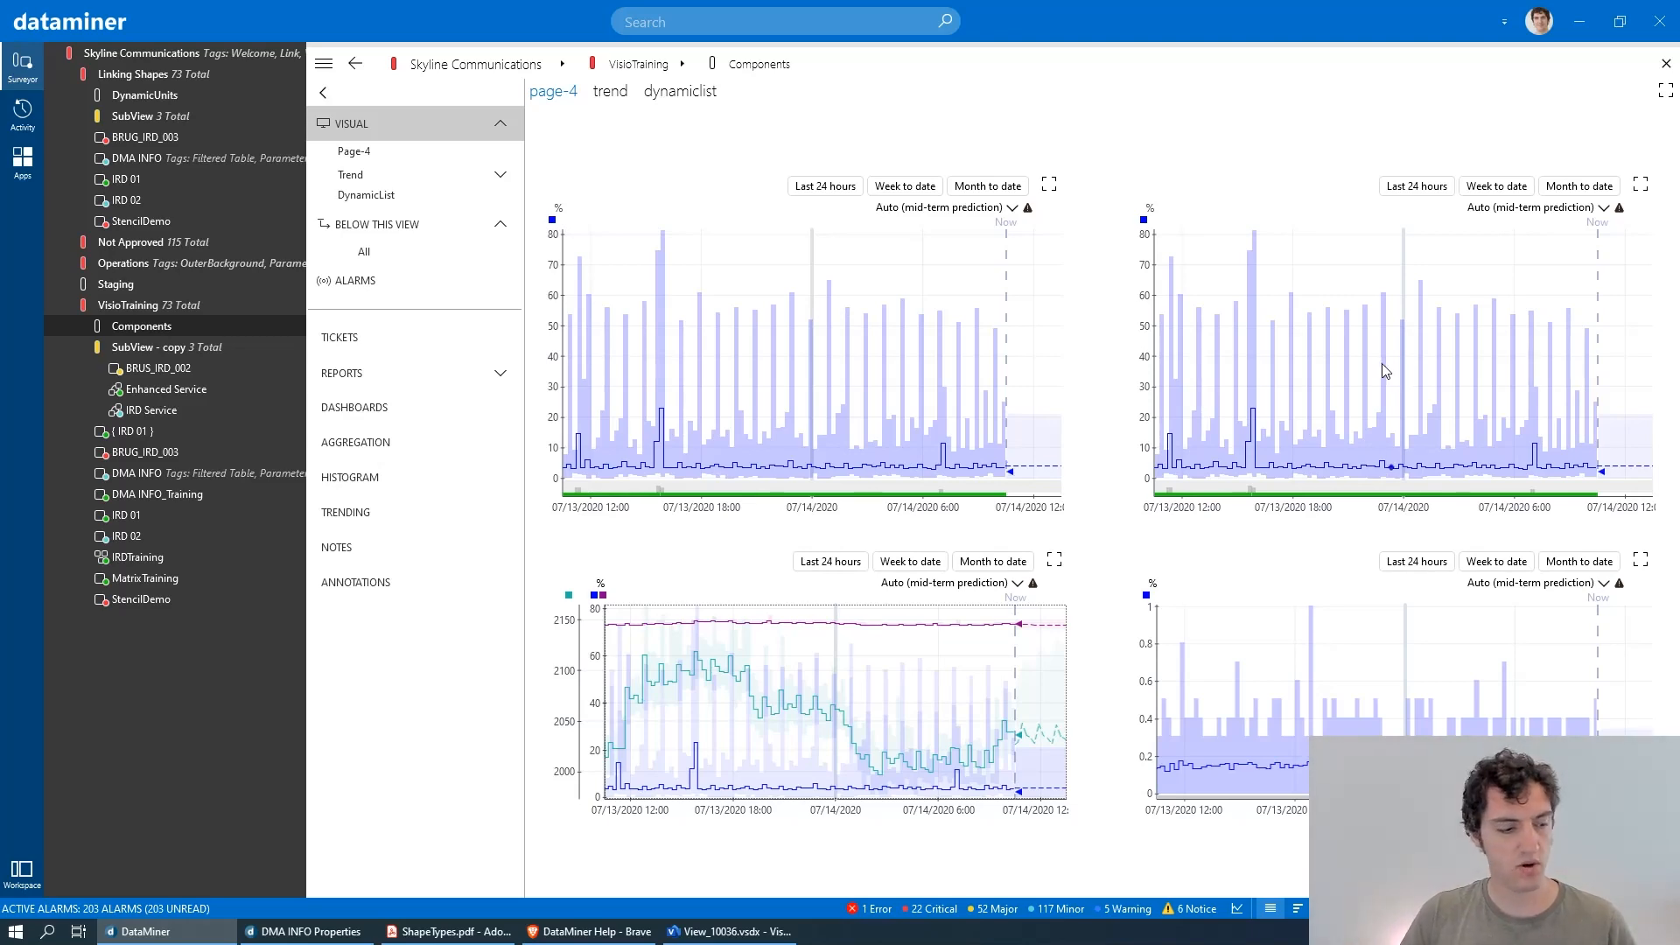
# - Switch to DataMiner Help in Brave and read the basic shape data configuration for linking a shape to a trend component
pyautogui.click(594, 933)
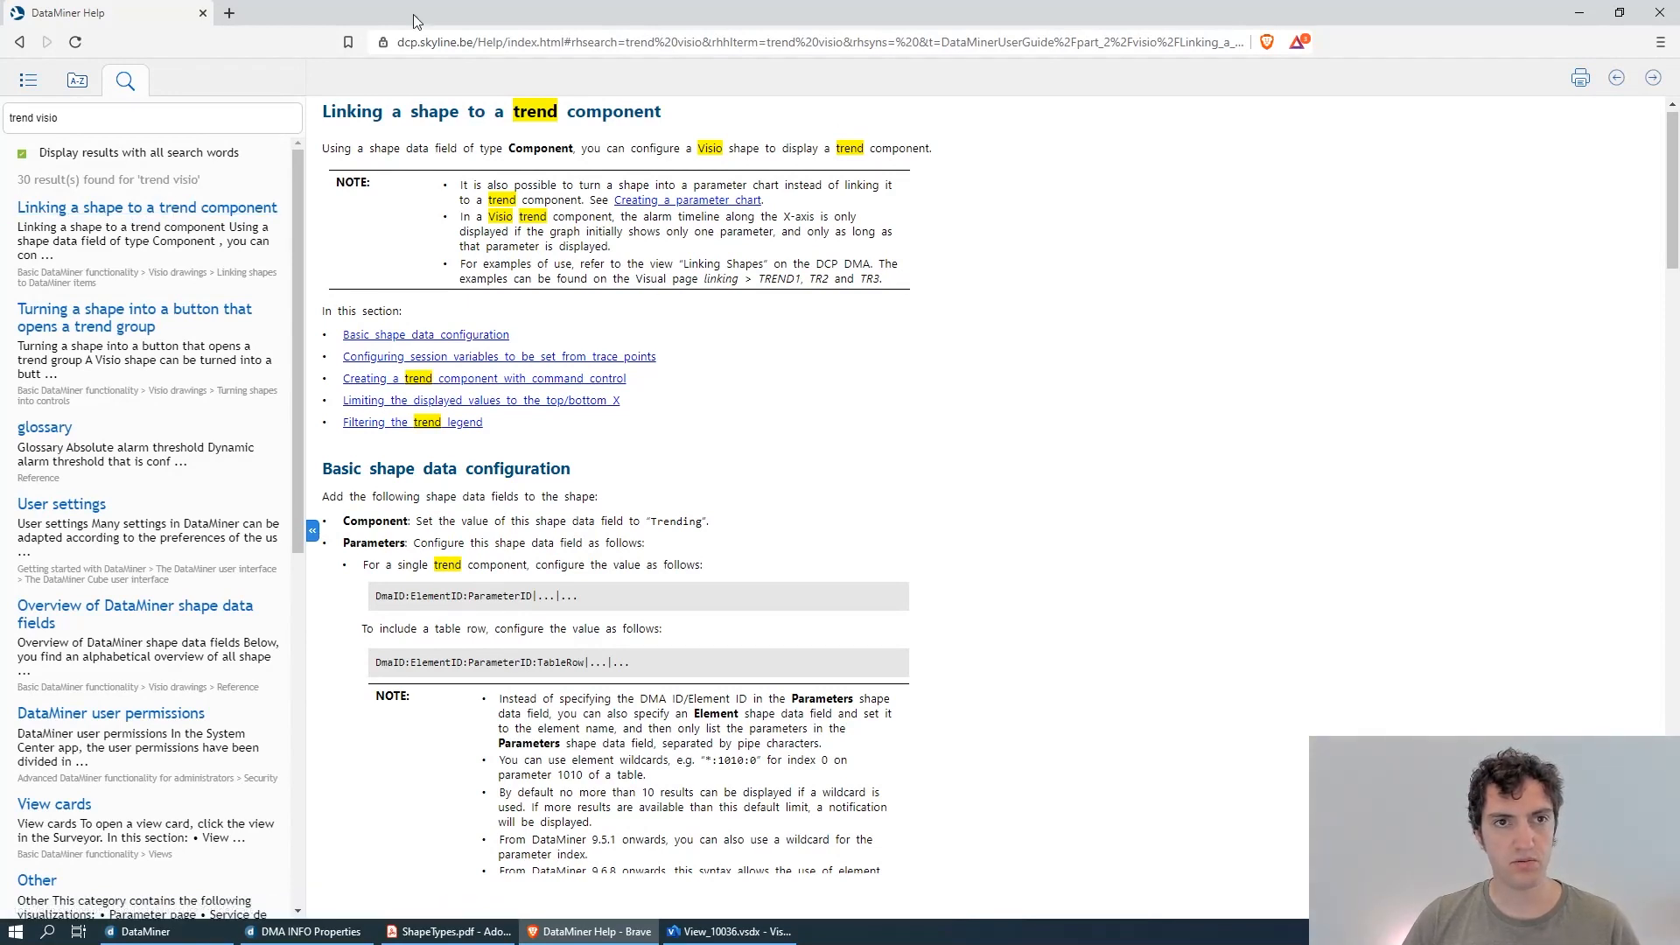
pyautogui.scroll(-2, 966, 379)
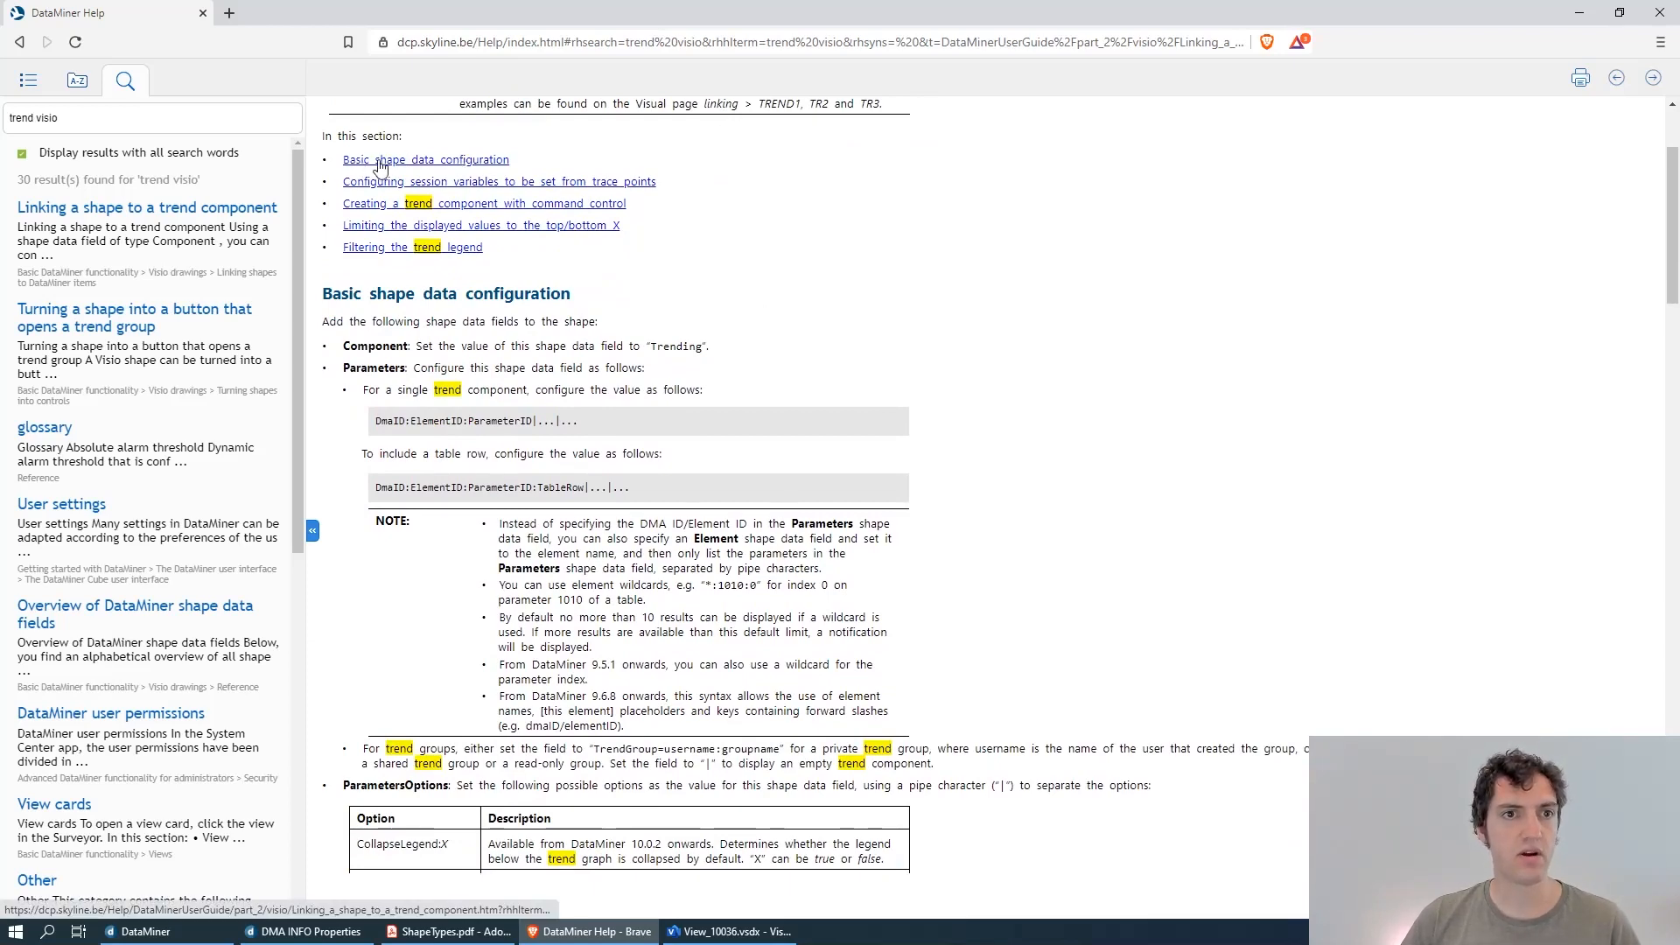
pyautogui.click(432, 162)
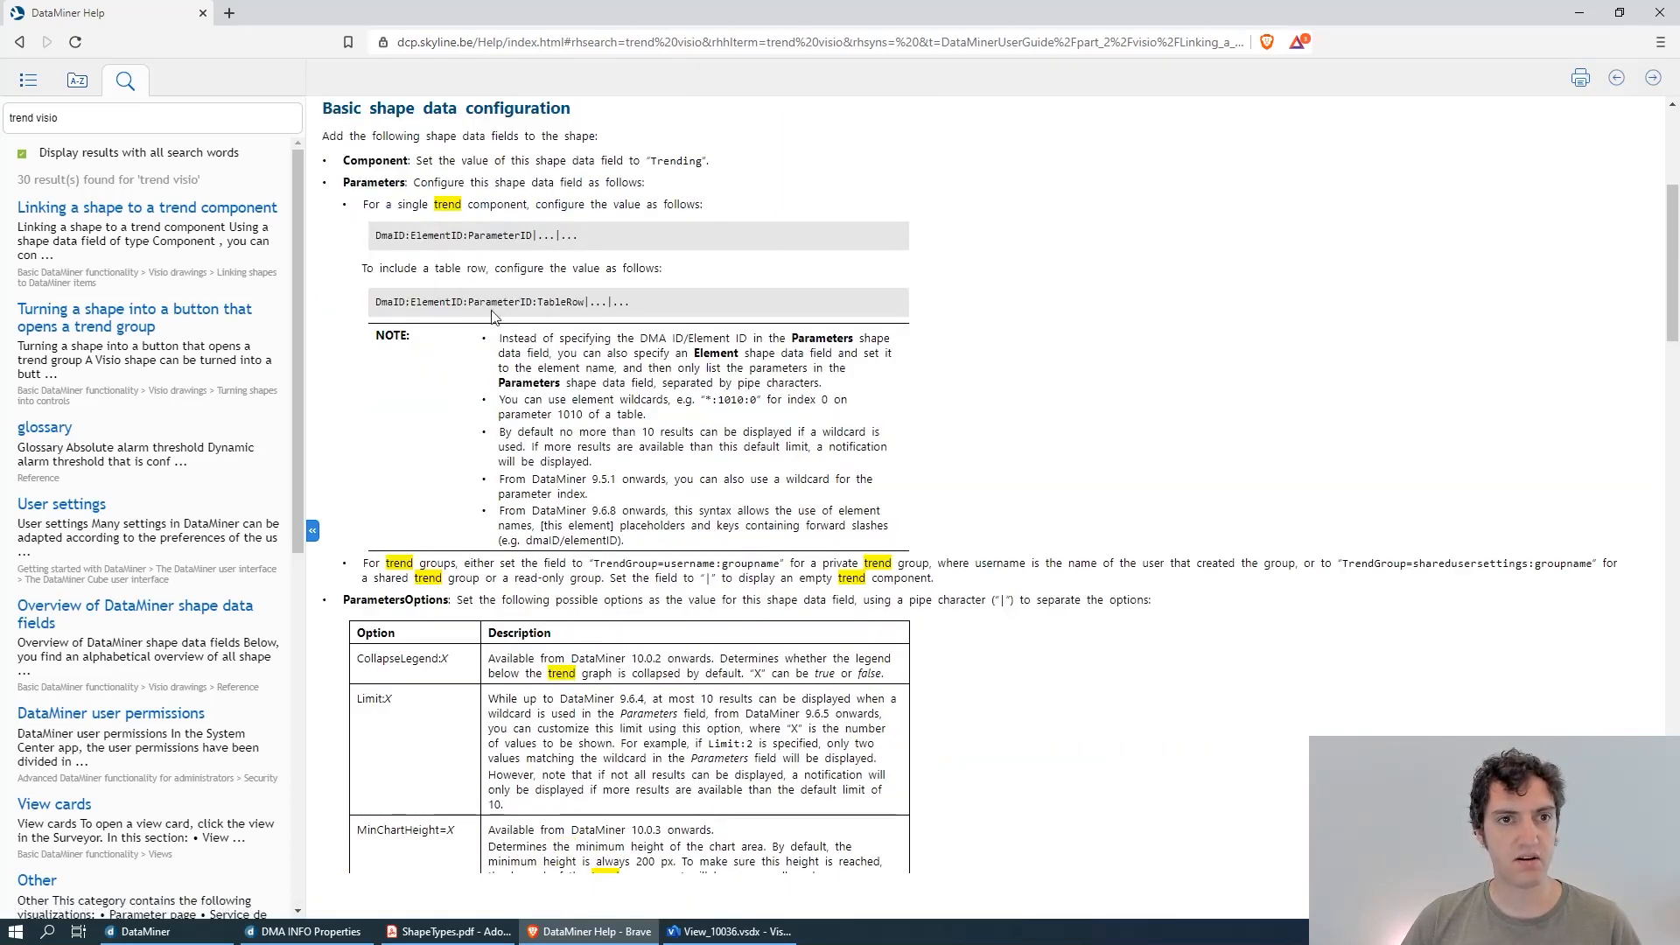
pyautogui.moveTo(378, 235); pyautogui.dragTo(576, 233)
pyautogui.click(580, 233)
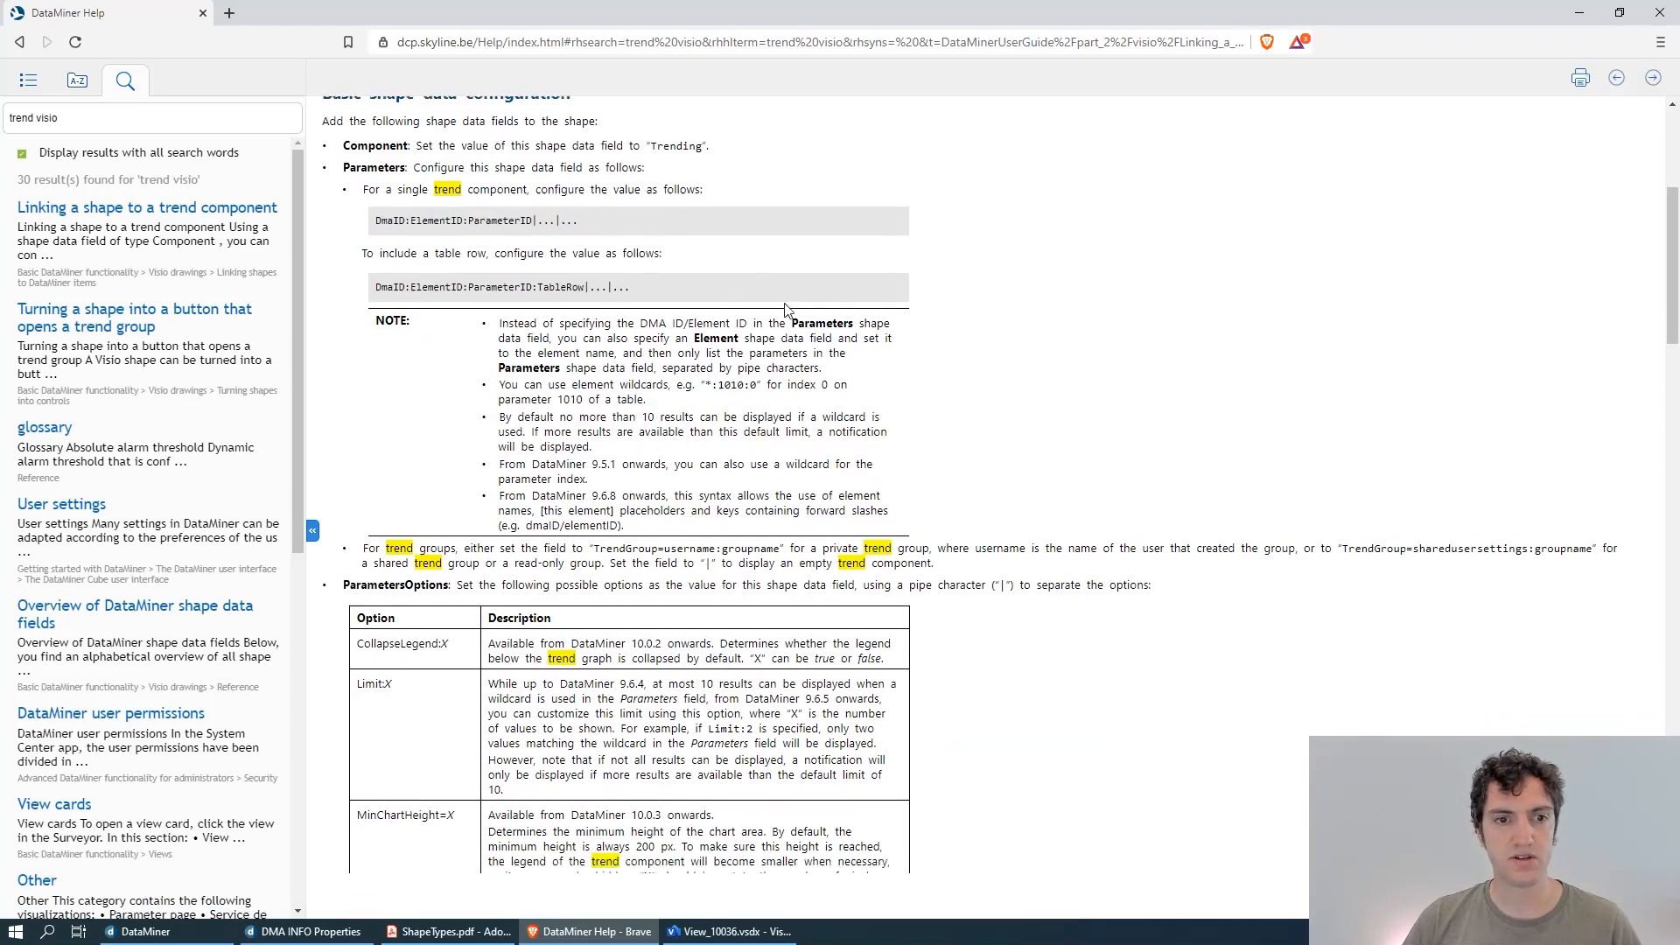
pyautogui.scroll(-2, 785, 303)
pyautogui.scroll(2, 419, 430)
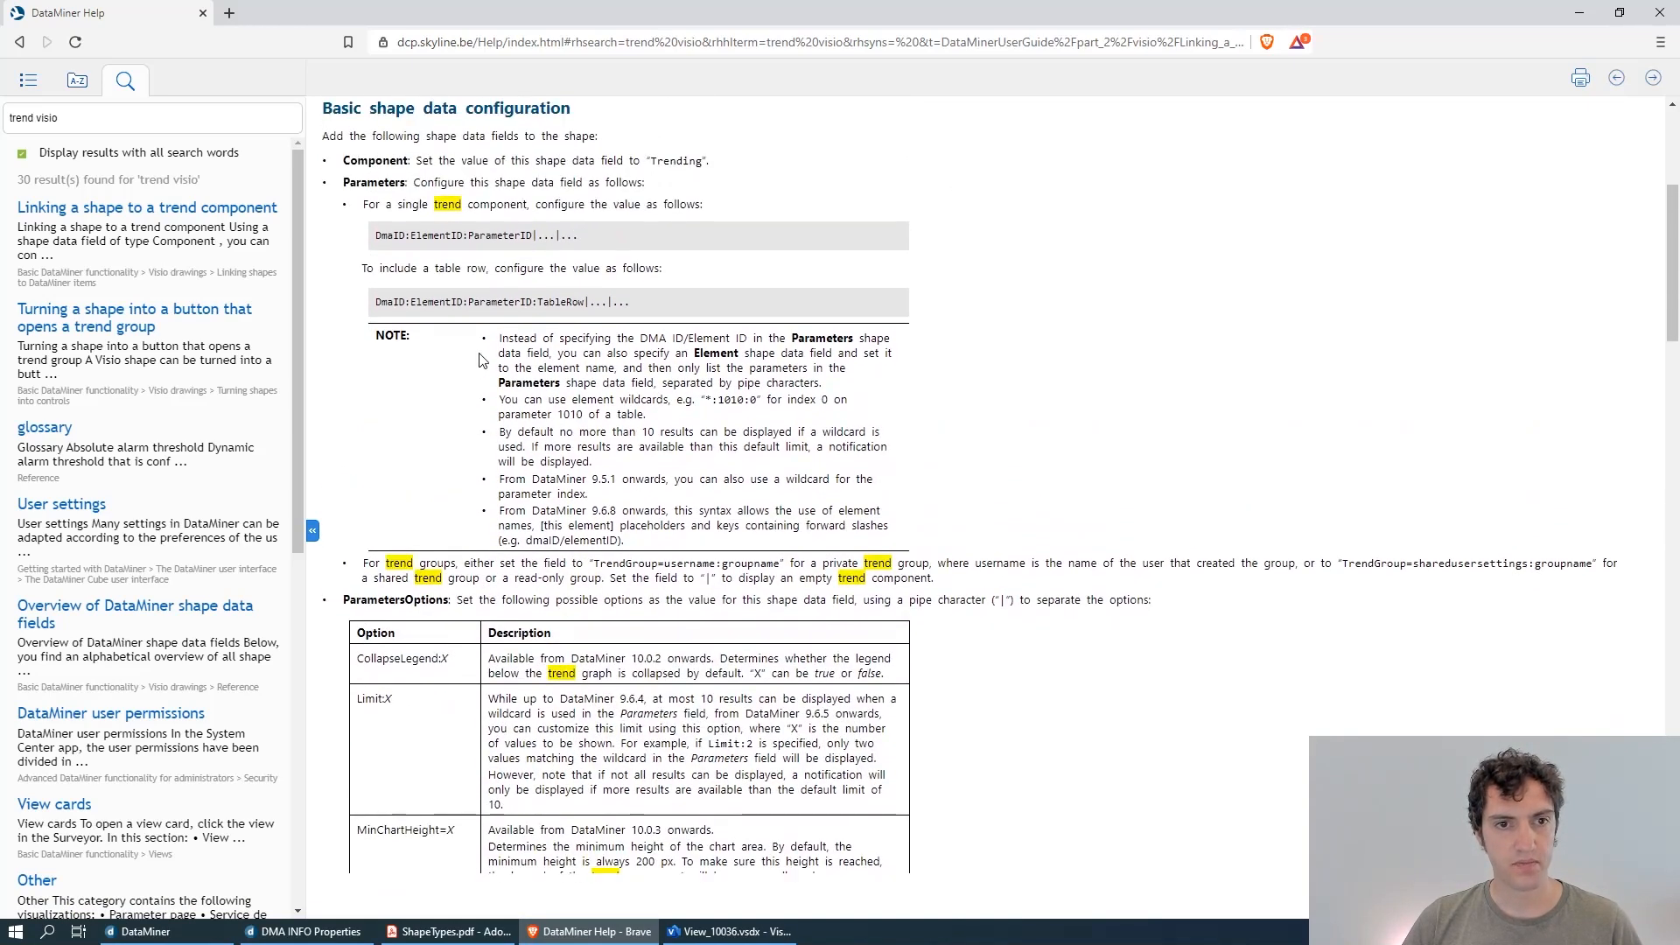
pyautogui.scroll(3, 550, 493)
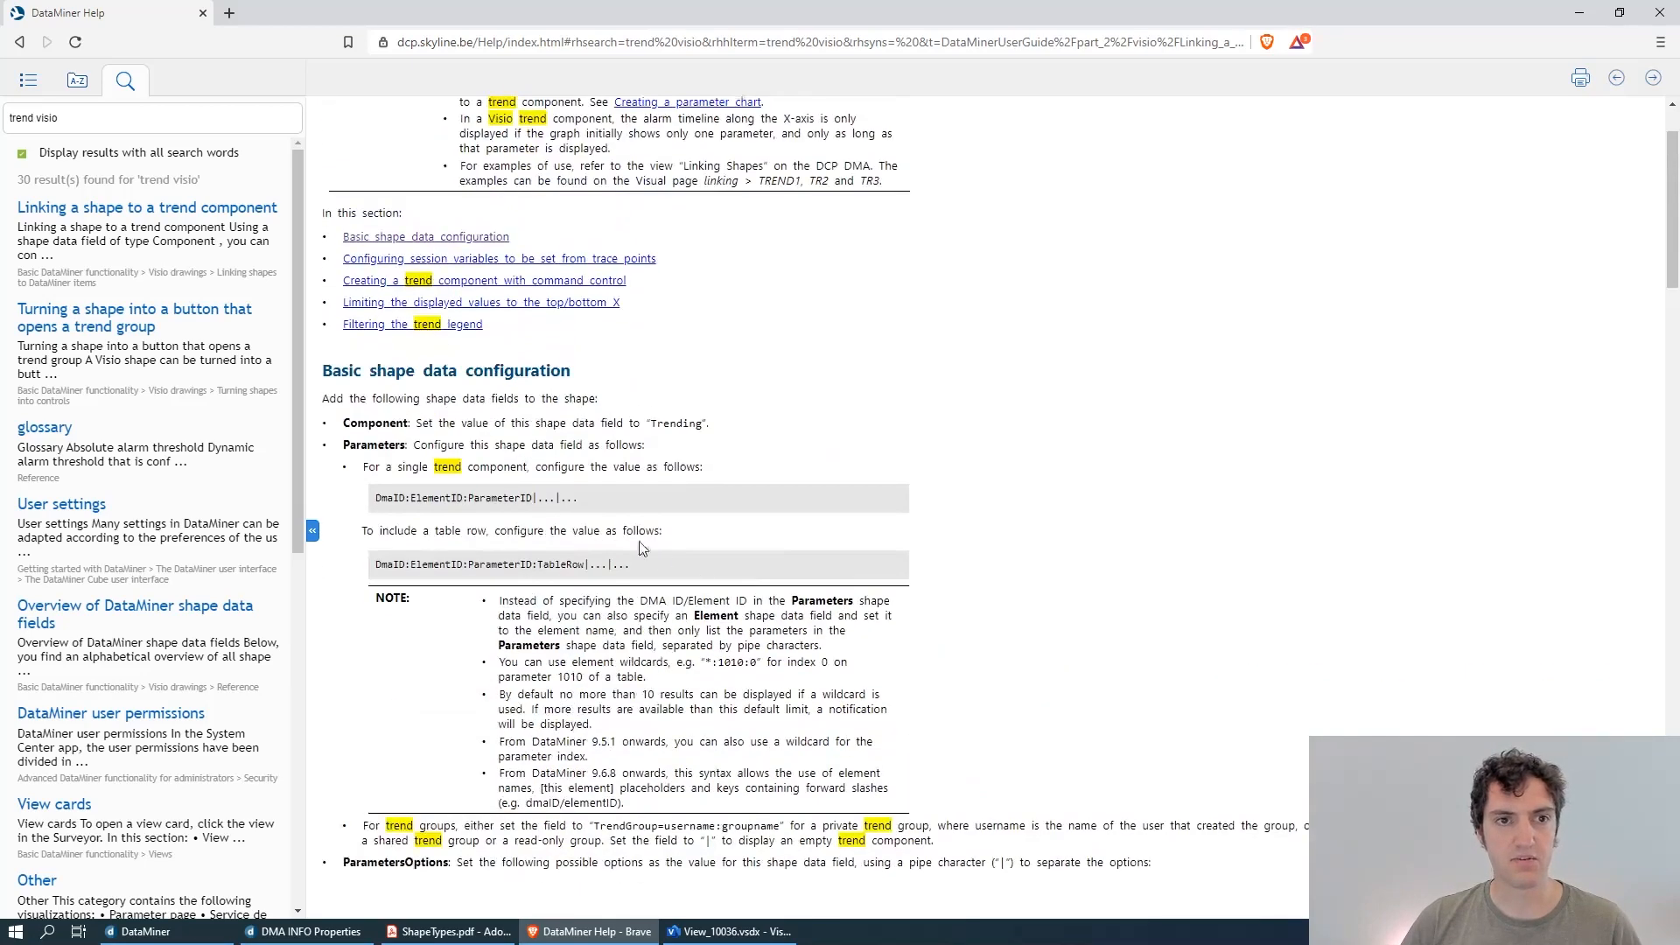